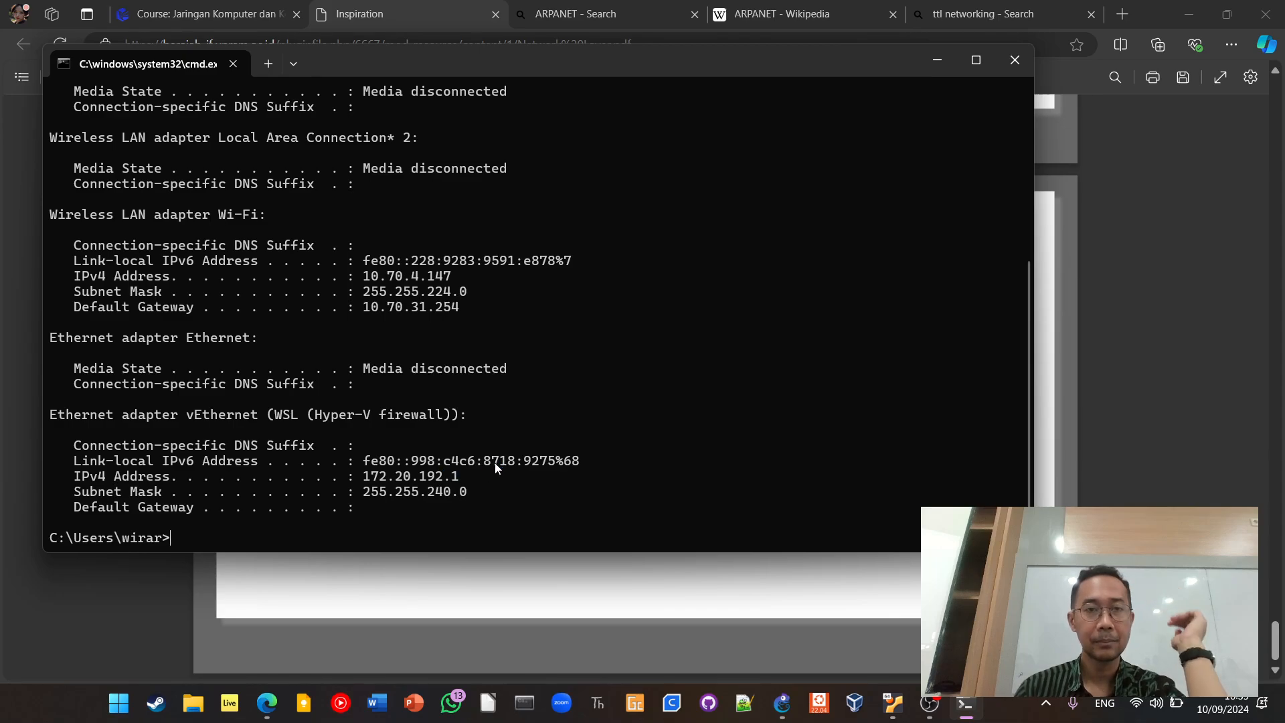
Highlight the IPv4 address of the Ethernet 2 adapter in the ipconfig output and examine its entry
scroll(495, 467, "up", 4)
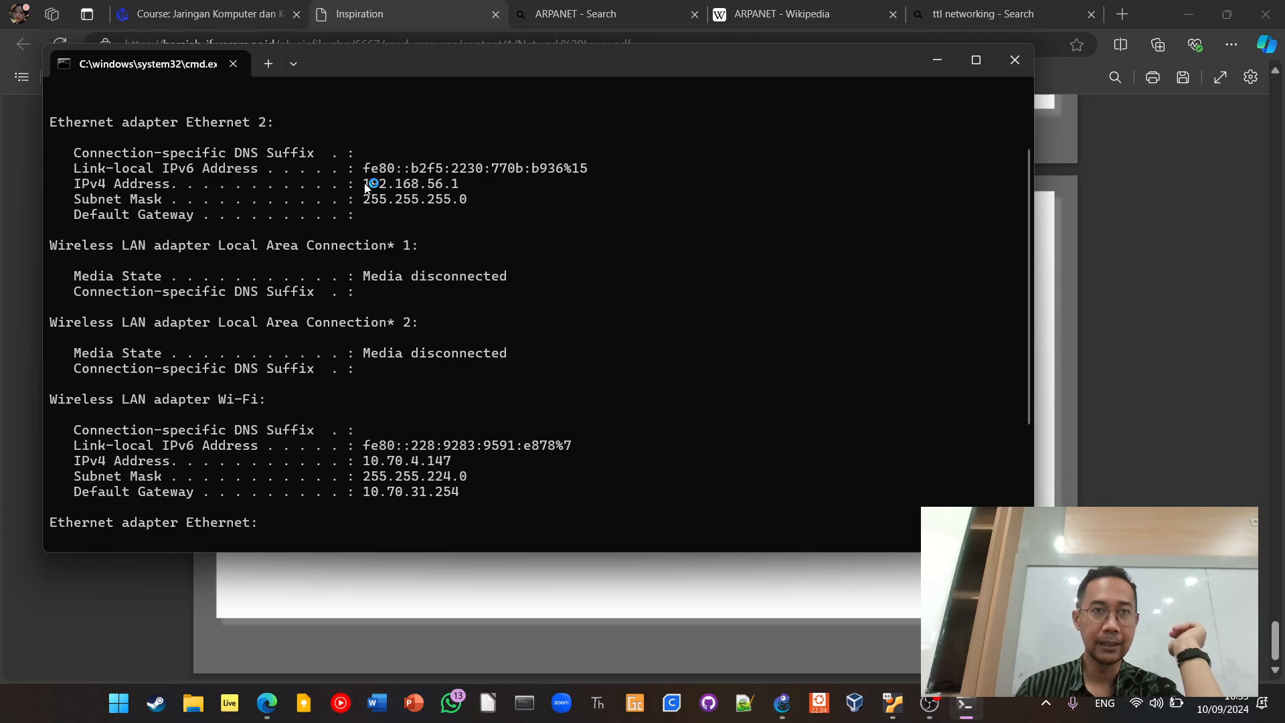
left_click_drag(365, 186, 457, 185)
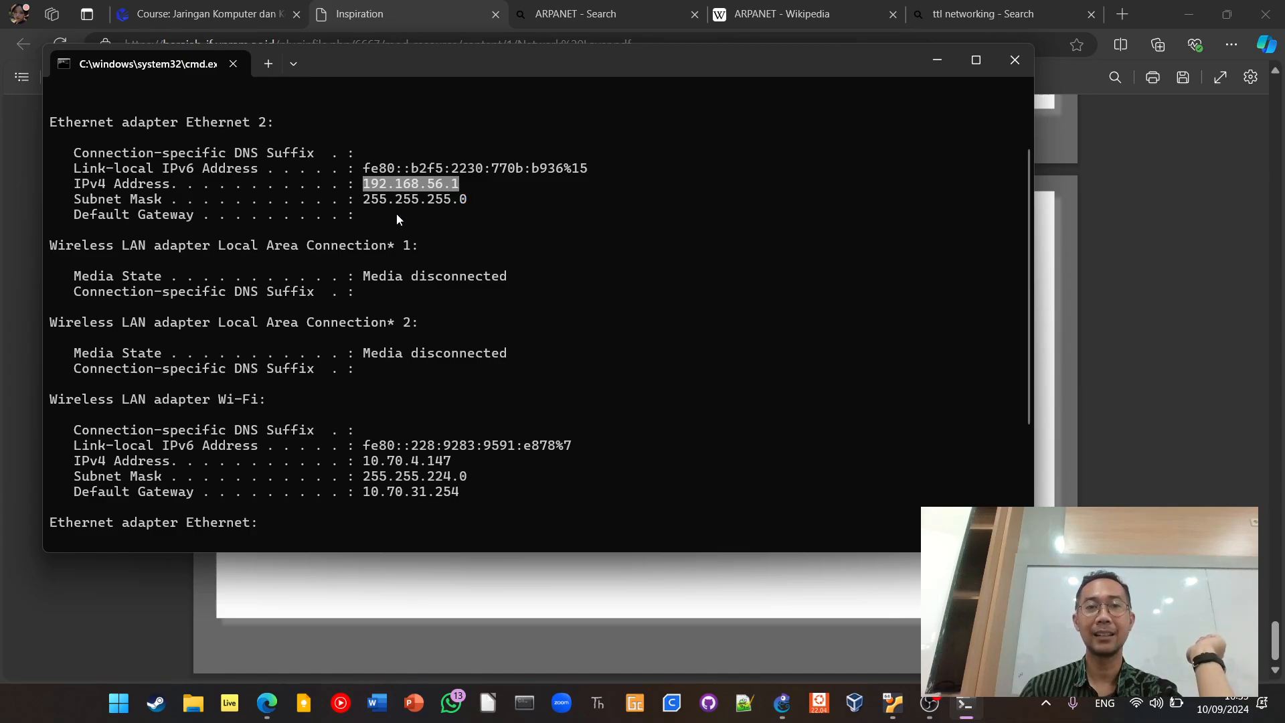
scroll(388, 263, "up", 2)
scroll(426, 274, "down", 1)
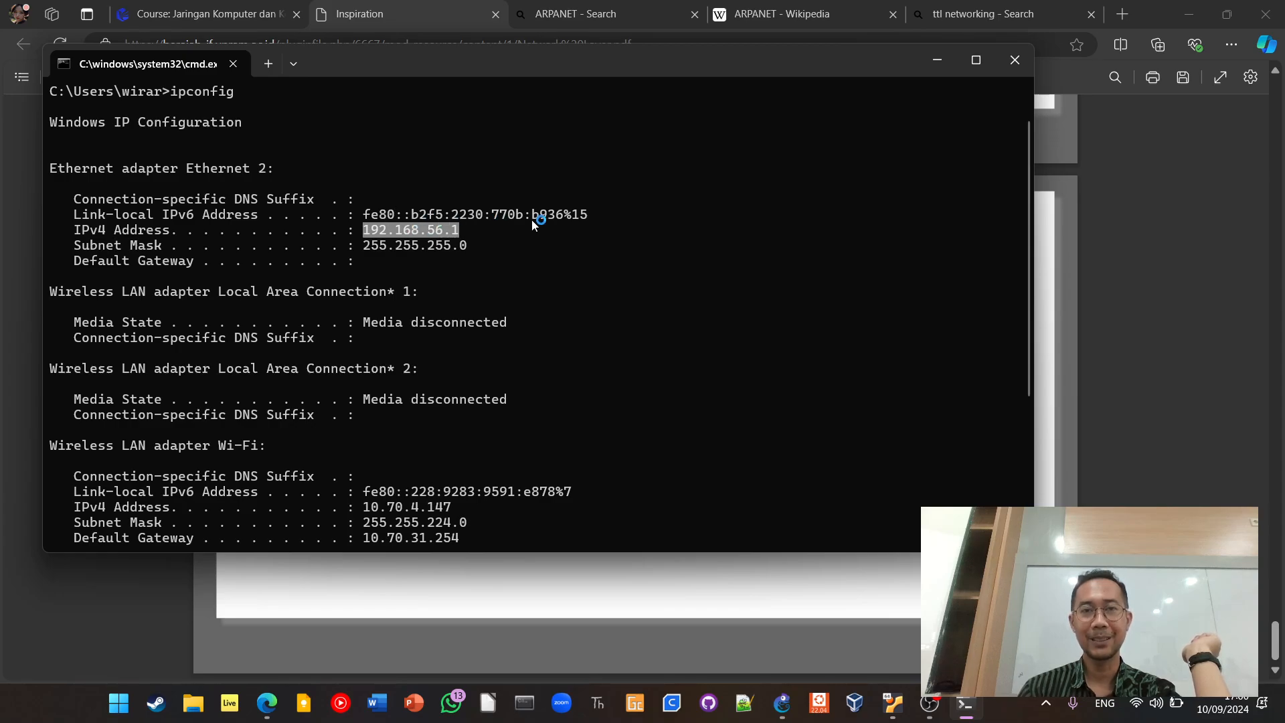
left_click(430, 248)
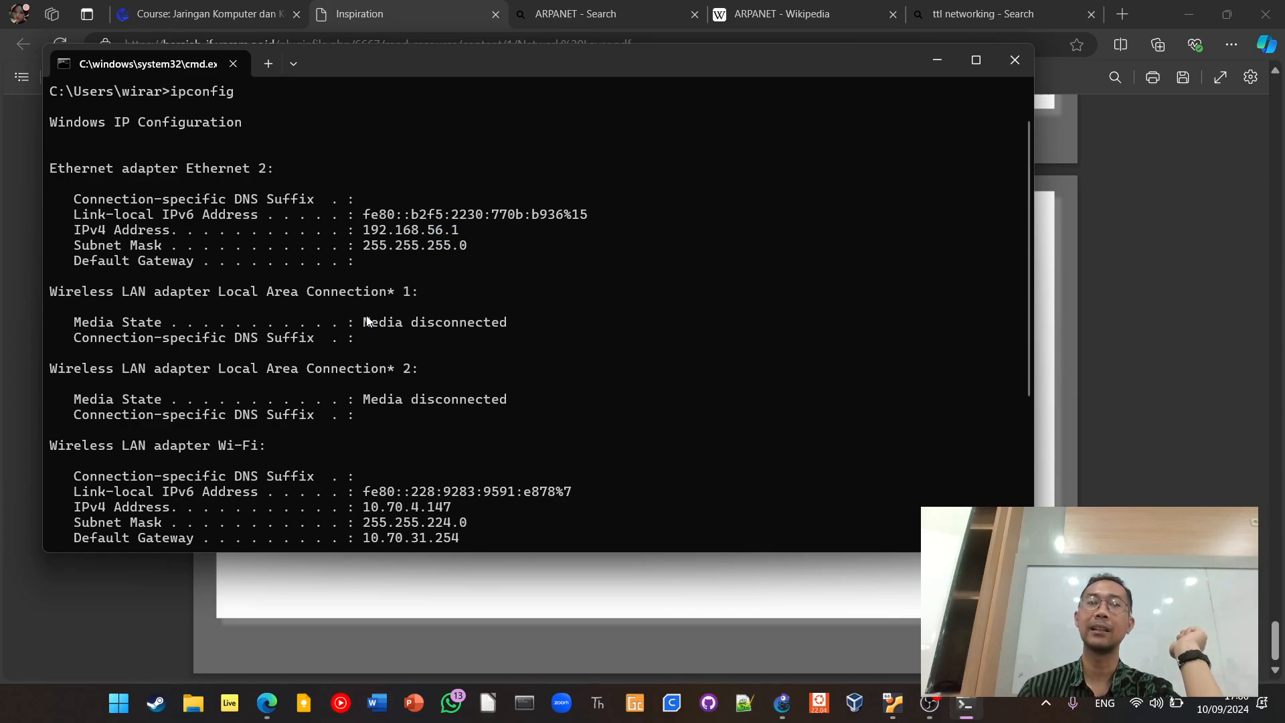
left_click_drag(361, 230, 466, 230)
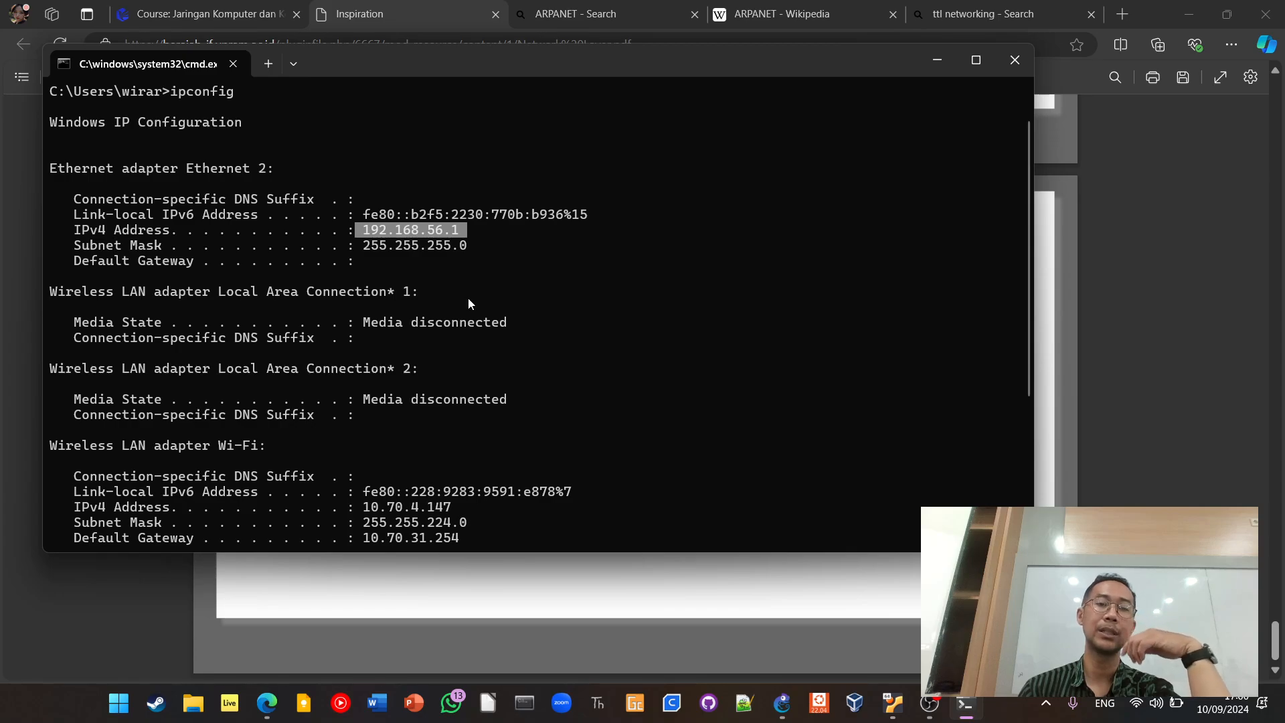
scroll(468, 298, "down", 2)
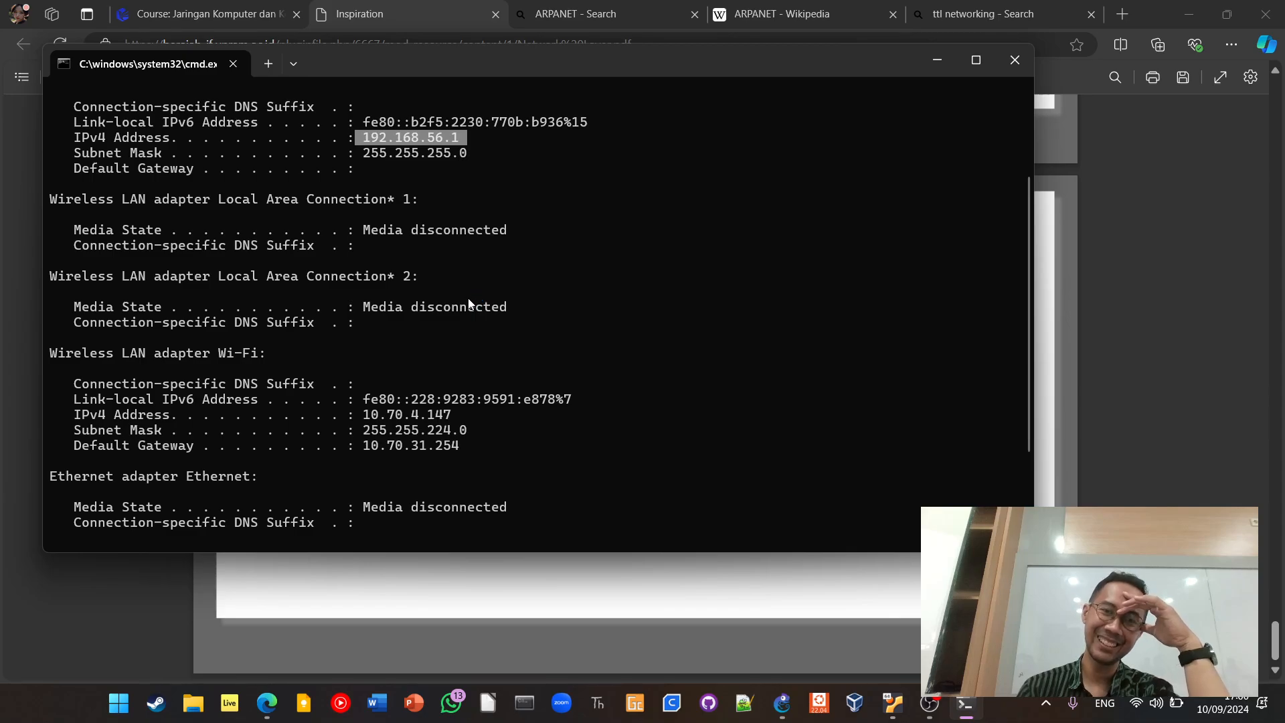
scroll(467, 299, "up", 1)
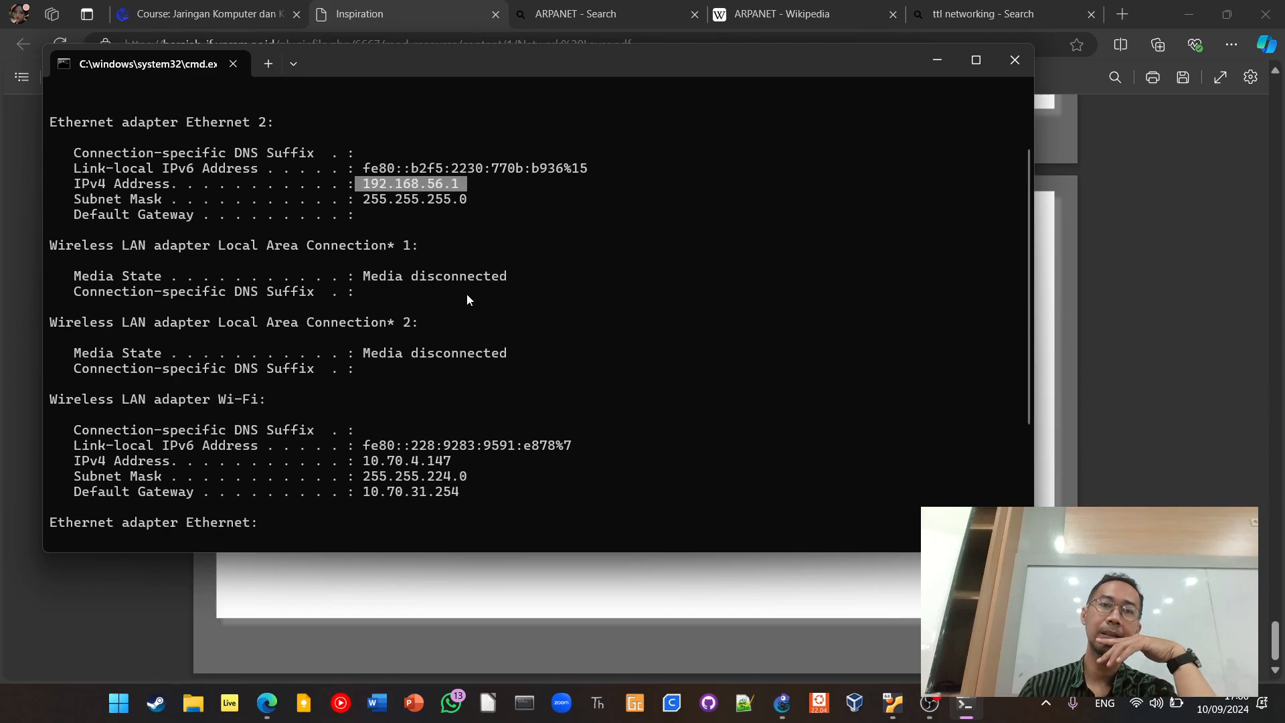
left_click(362, 181)
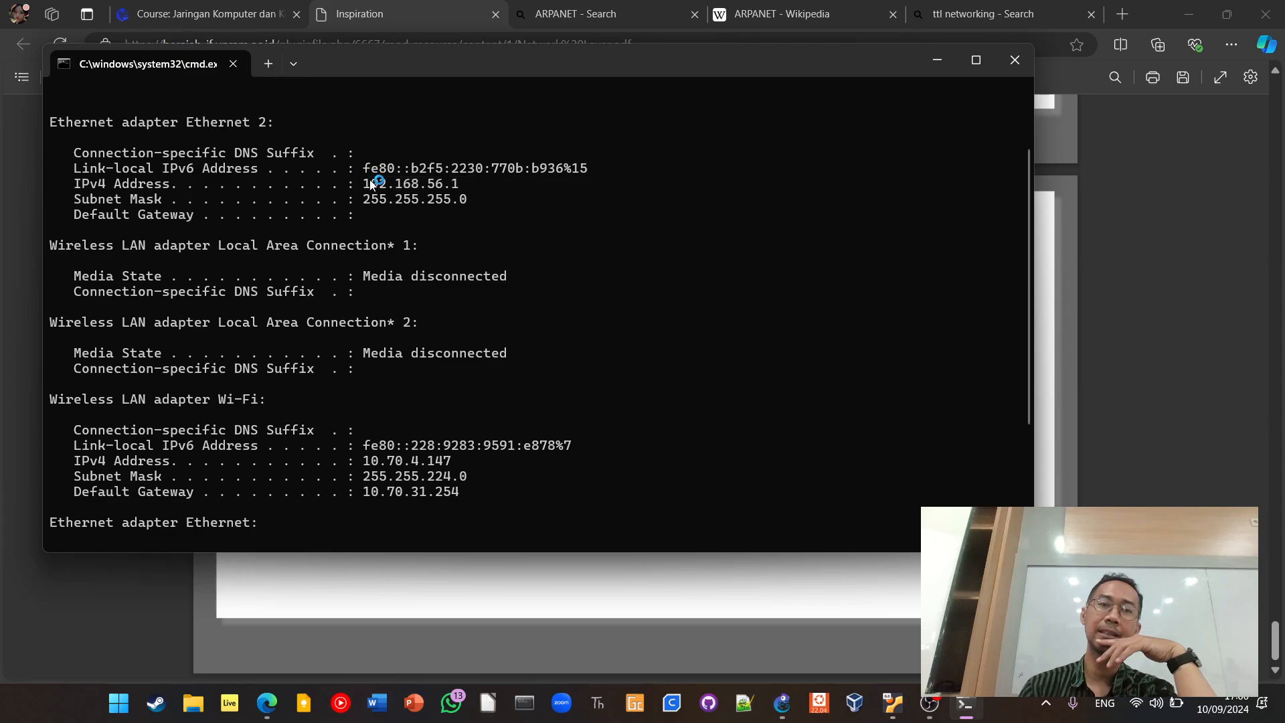
Highlight the IPv4 address of the Wi-Fi adapter in the ipconfig output
scroll(424, 284, "down", 2)
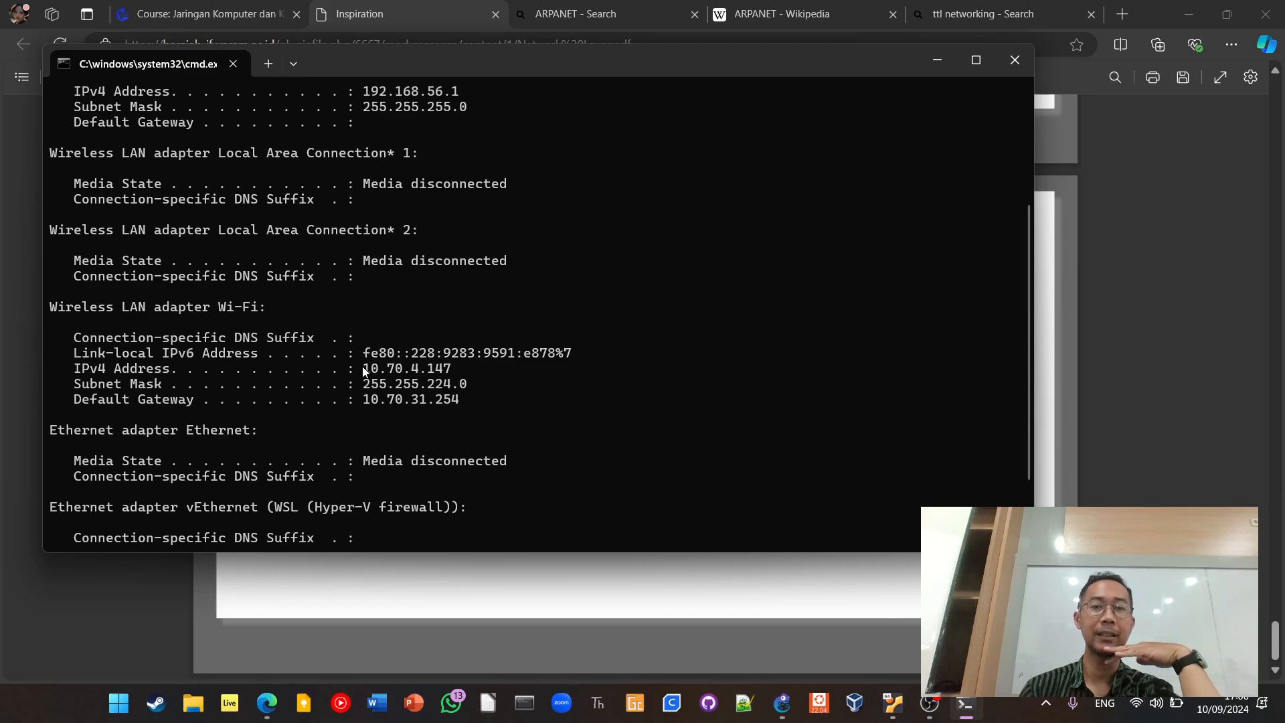
left_click_drag(363, 370, 462, 369)
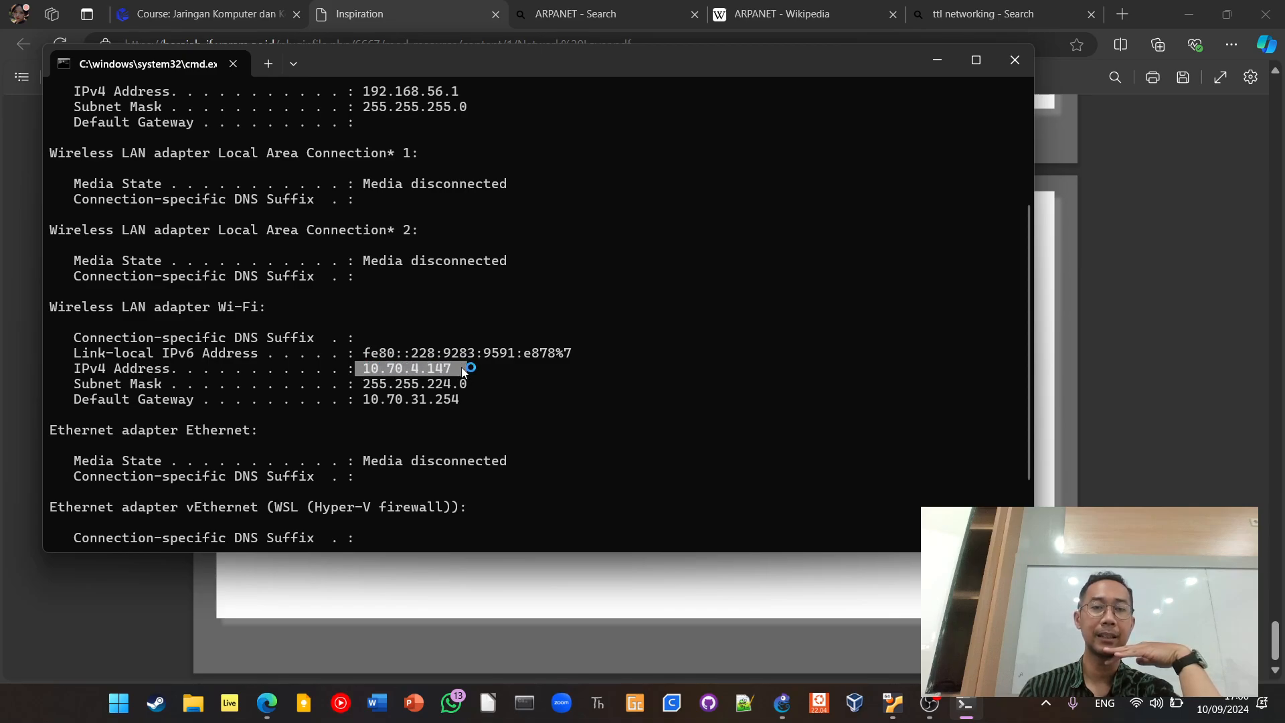
left_click(411, 368)
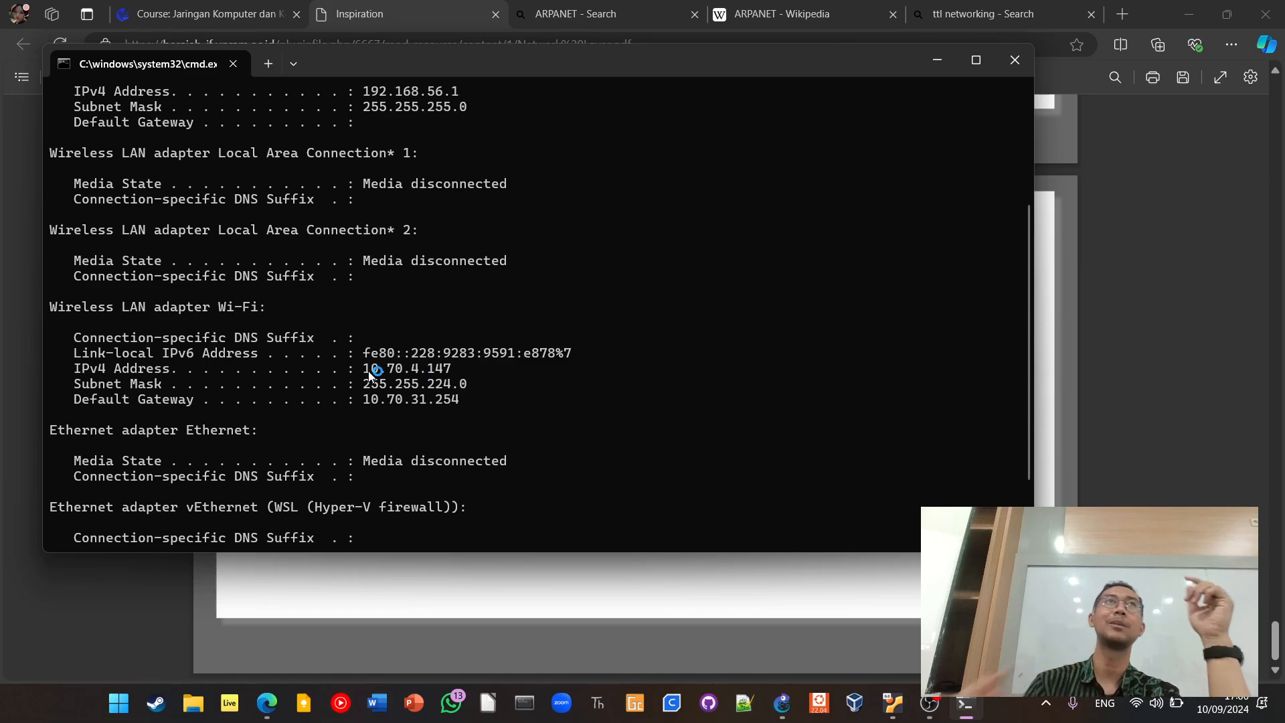
left_click_drag(371, 373, 367, 370)
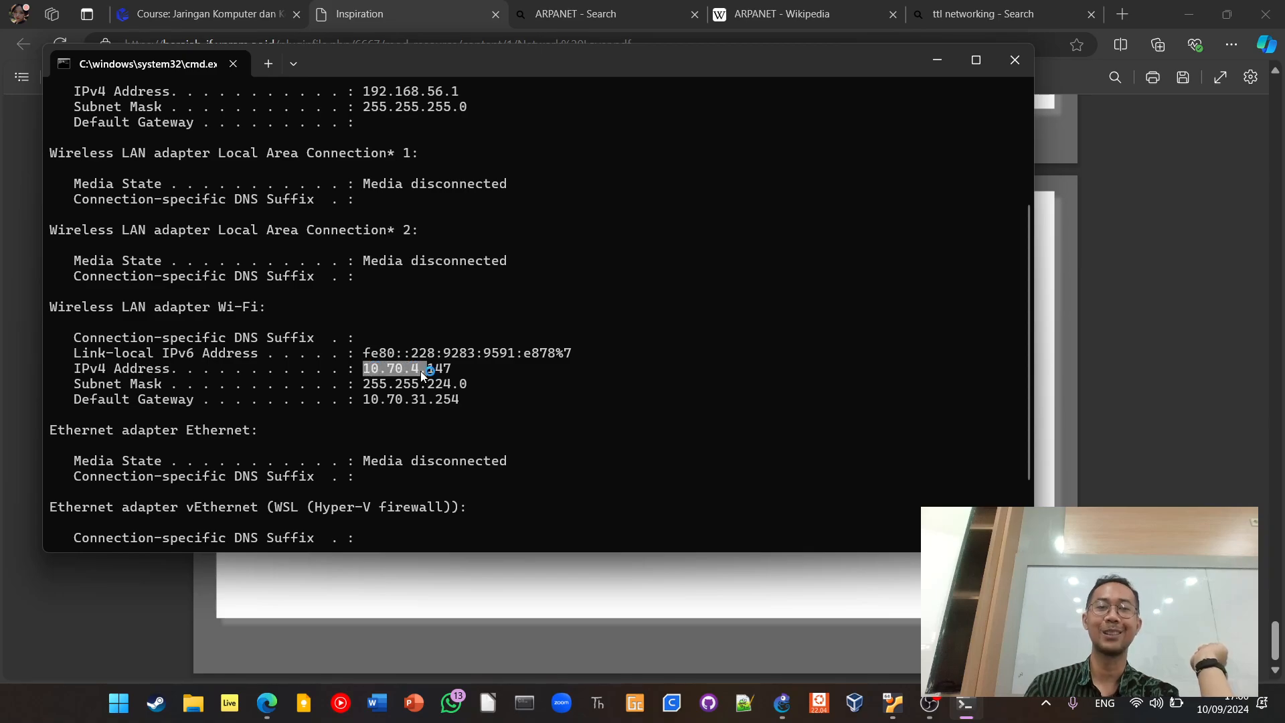
Highlight the IPv4 address and the heading of the vEthernet (WSL) adapter in the ipconfig output
scroll(459, 425, "down", 2)
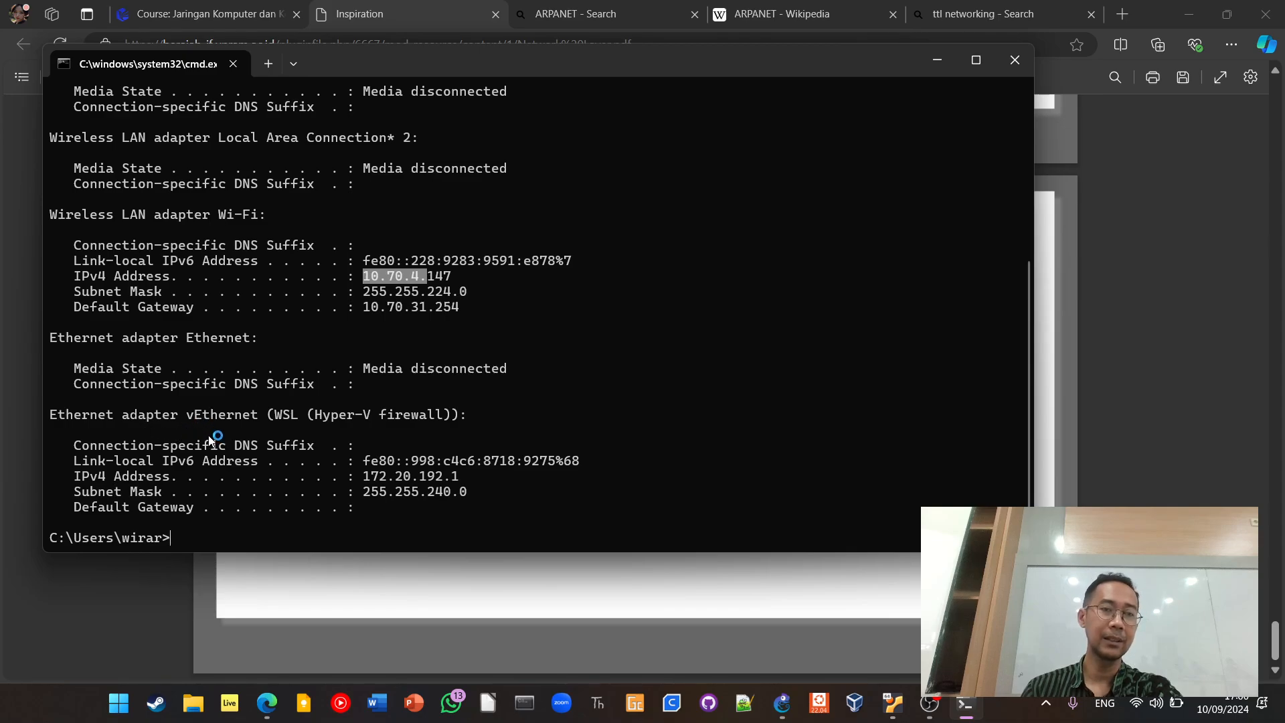
left_click_drag(365, 481, 459, 476)
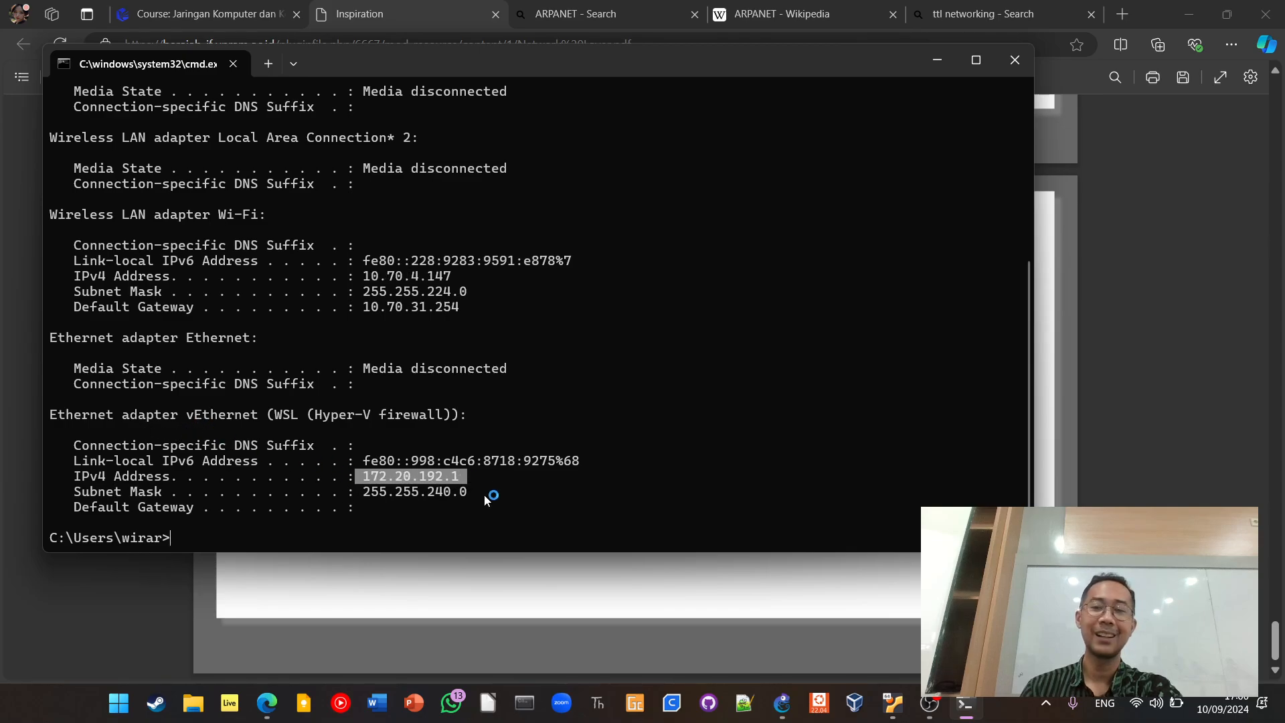
mouse_move(885, 716)
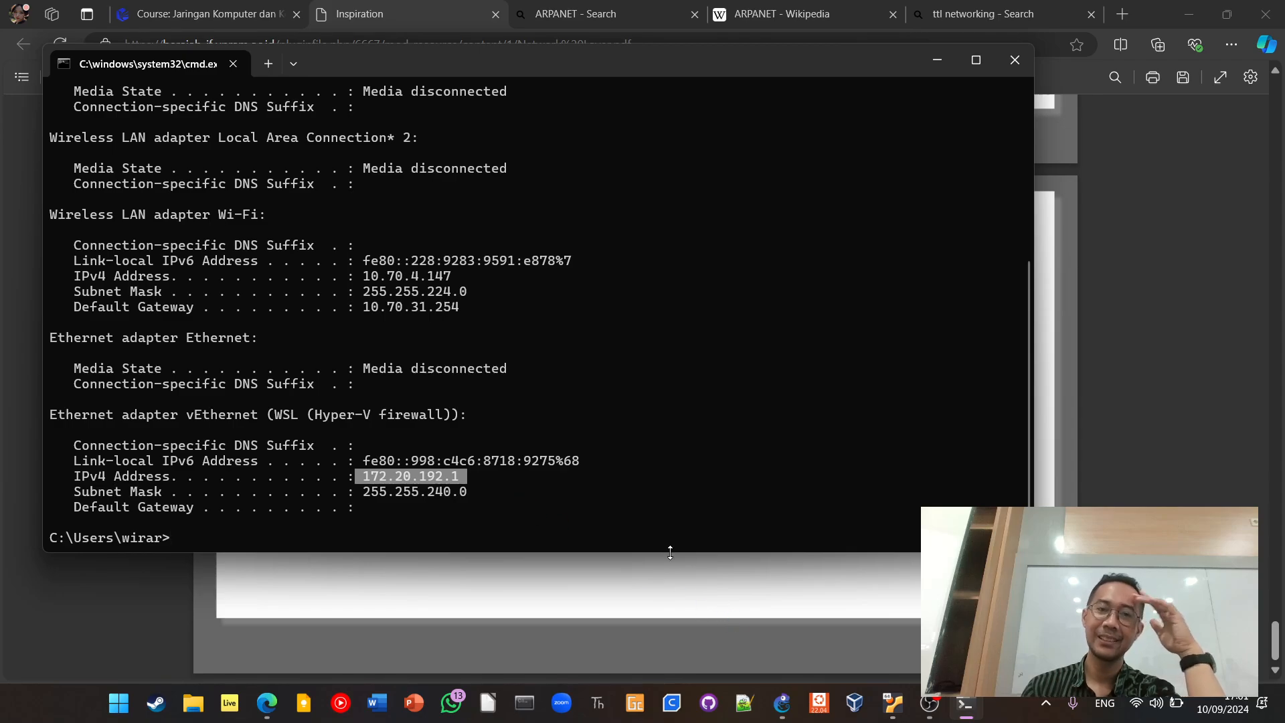
left_click_drag(474, 416, 120, 410)
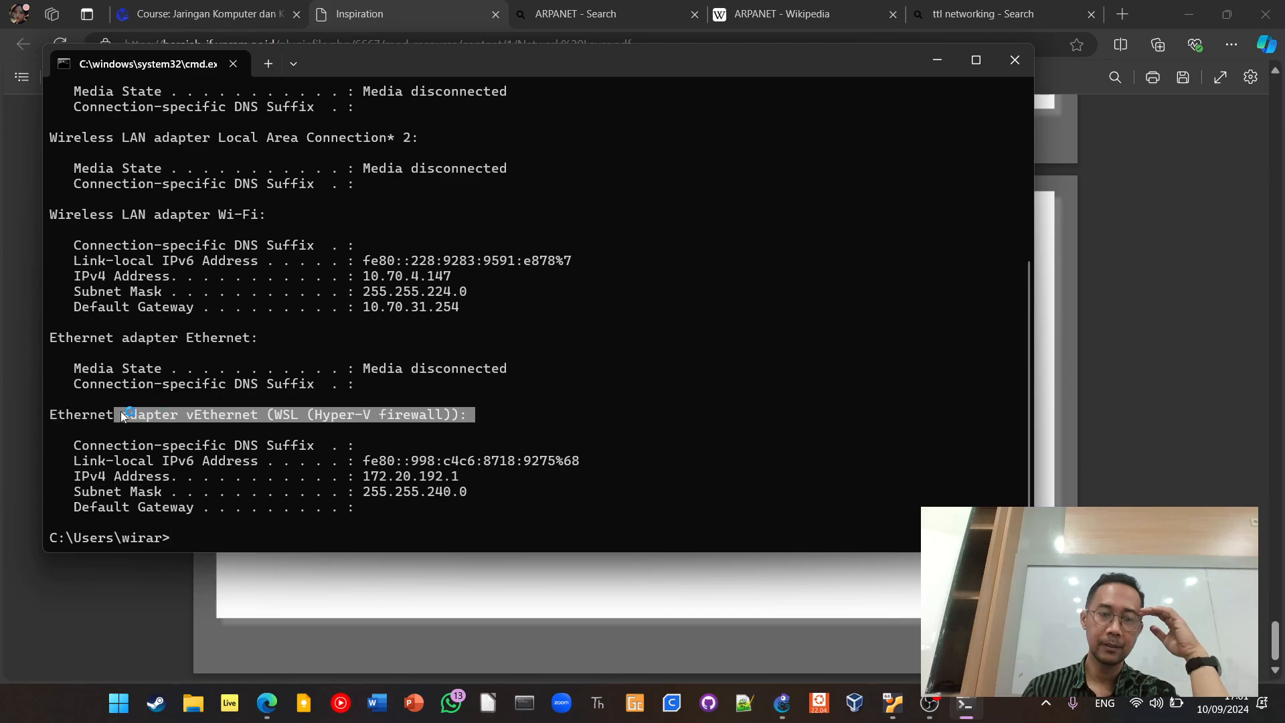
Find the installed GNS3 app, view its shortcut's file location and the parent Programs folder, and close the file window
left_click(124, 693)
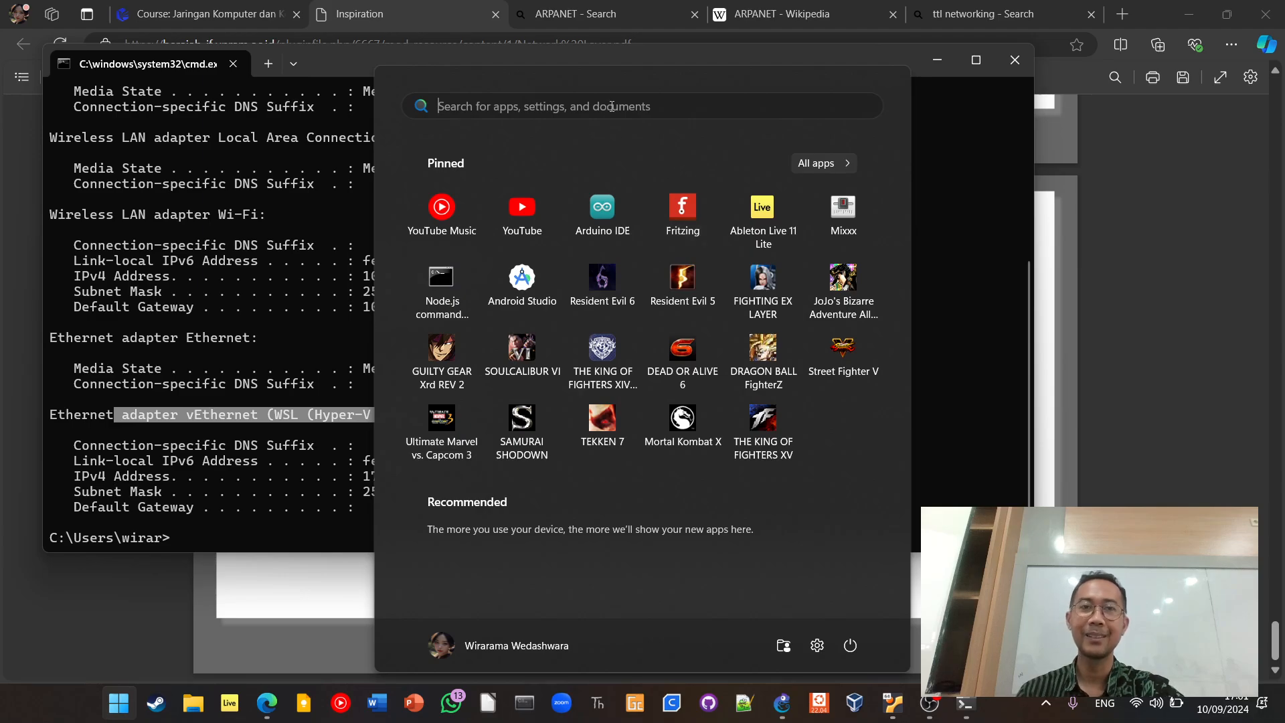
type("gns3")
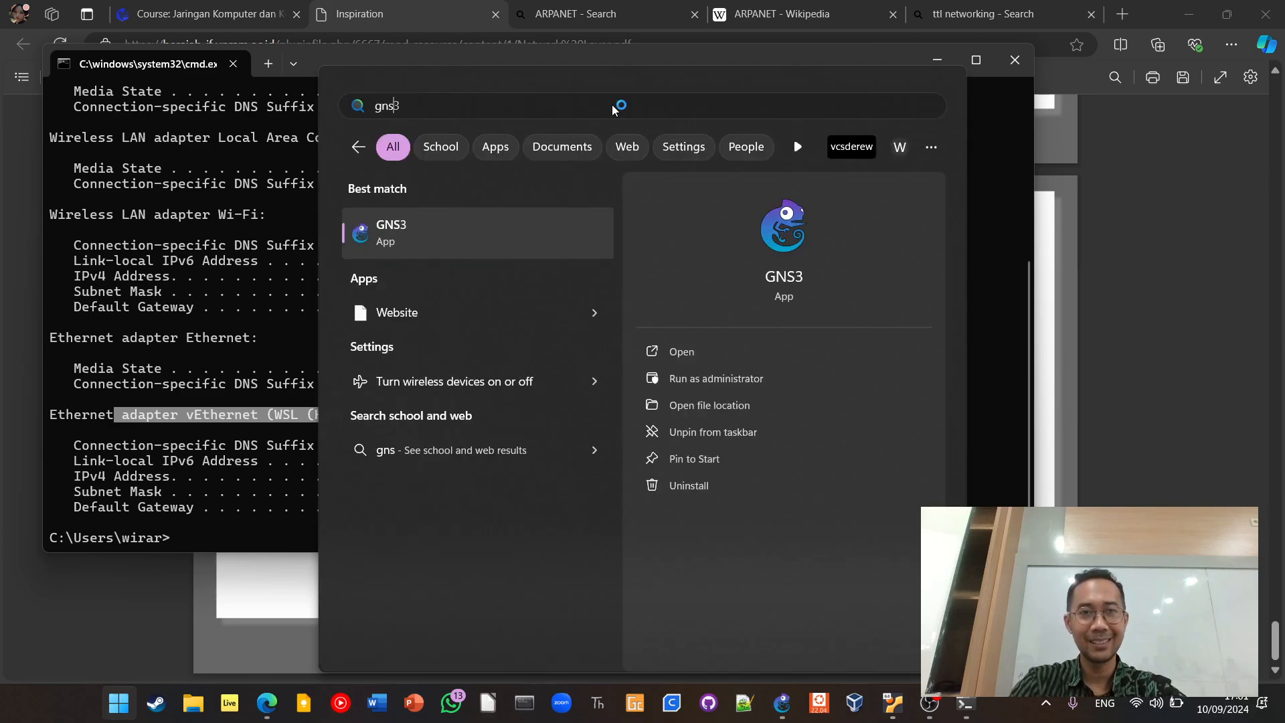
right_click(504, 234)
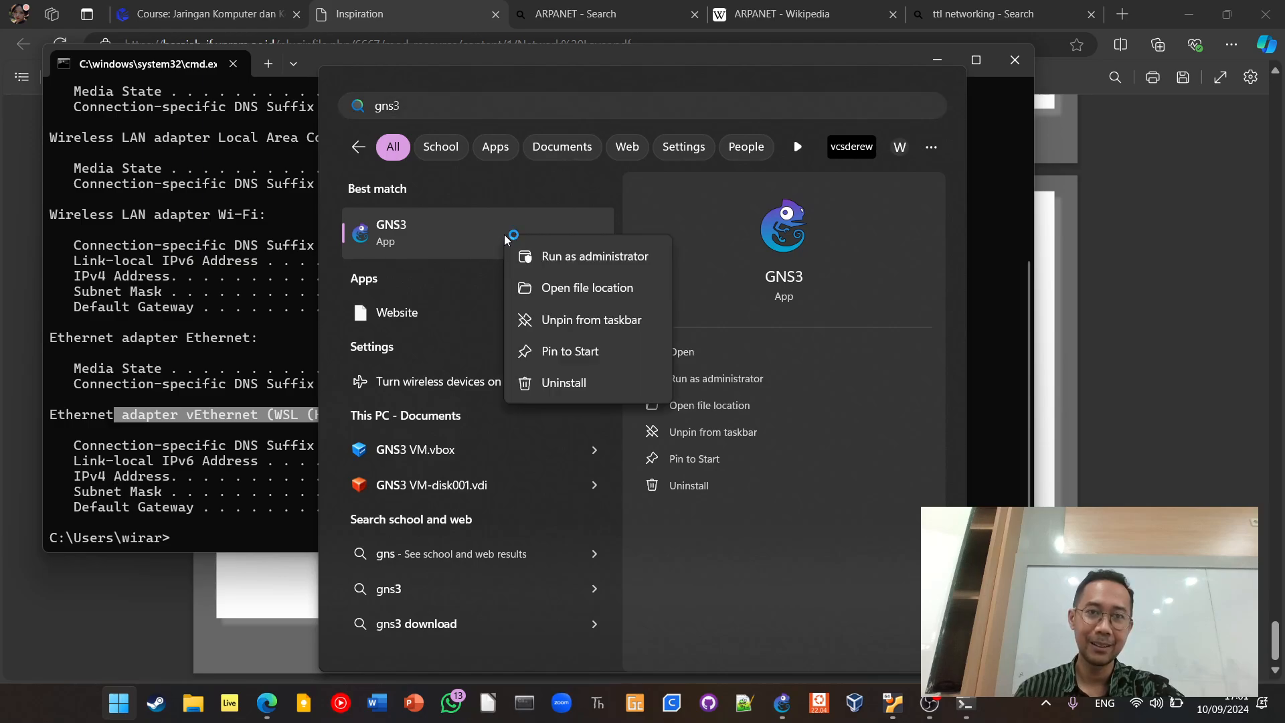
left_click(577, 289)
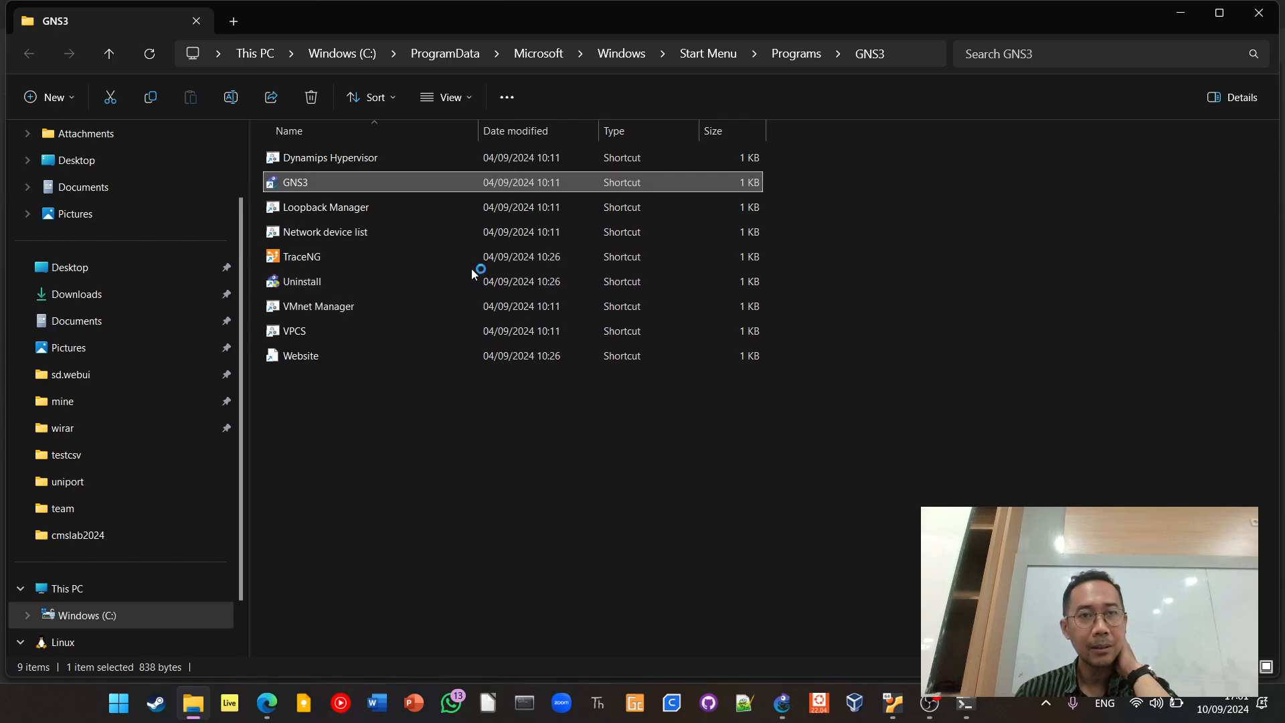
left_click(781, 50)
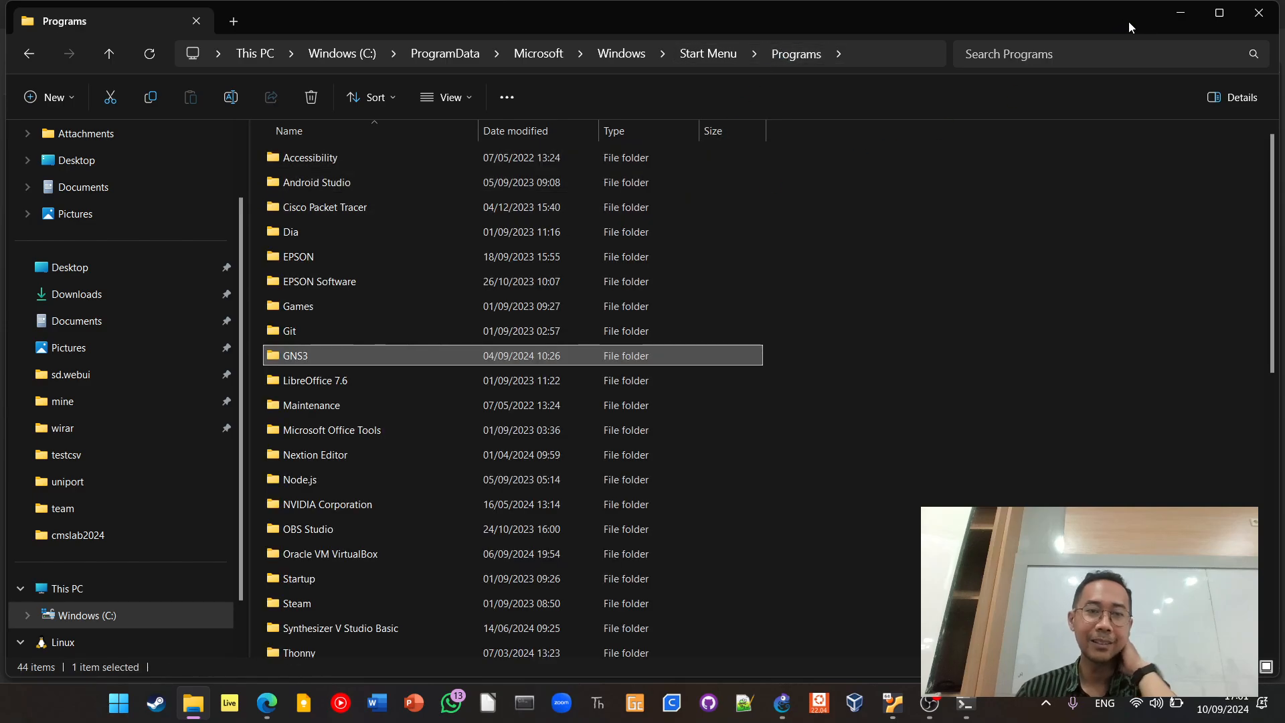
left_click(1256, 13)
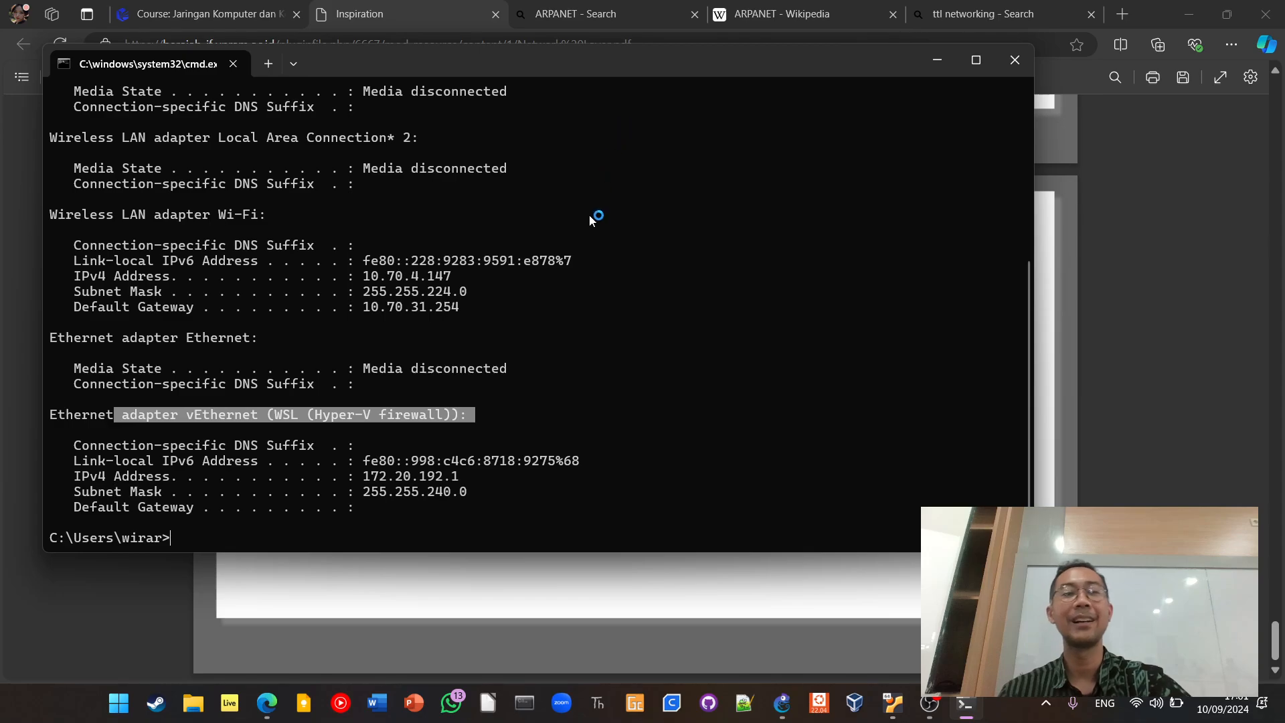
Switch to the Edge browser and look through the topics on the Jaringan Komputer course page
left_click(1139, 364)
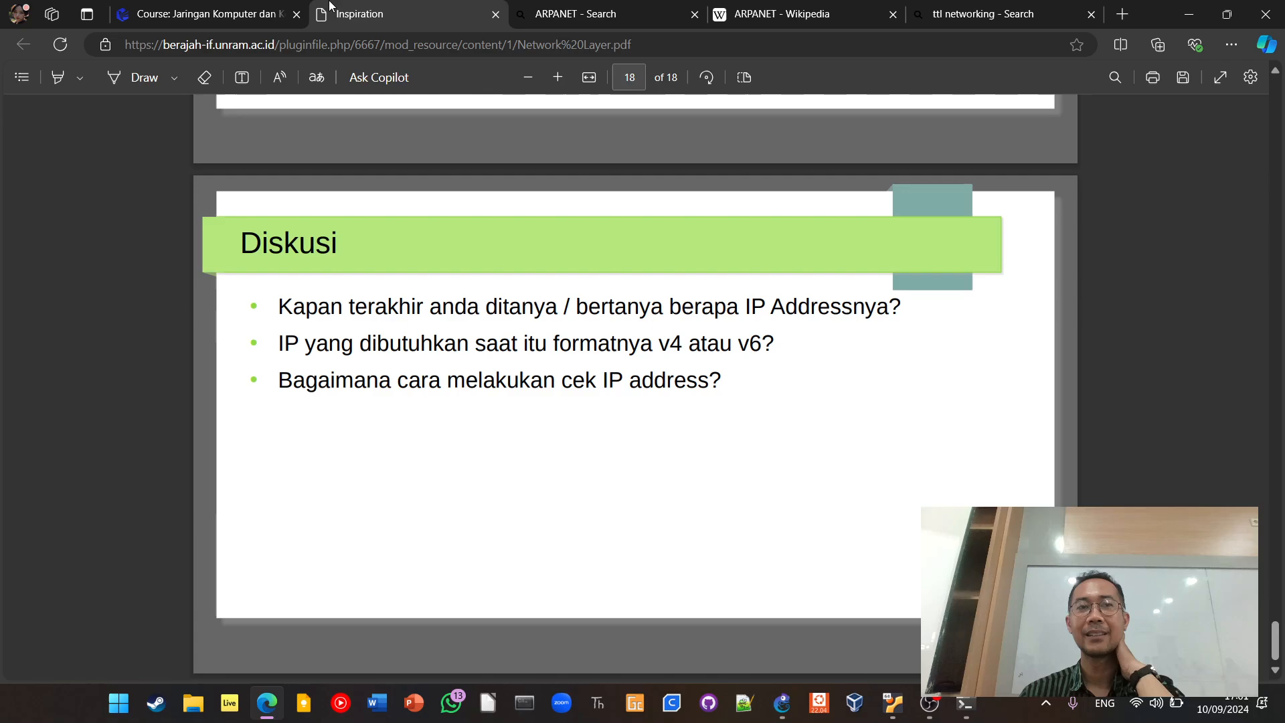
left_click(204, 14)
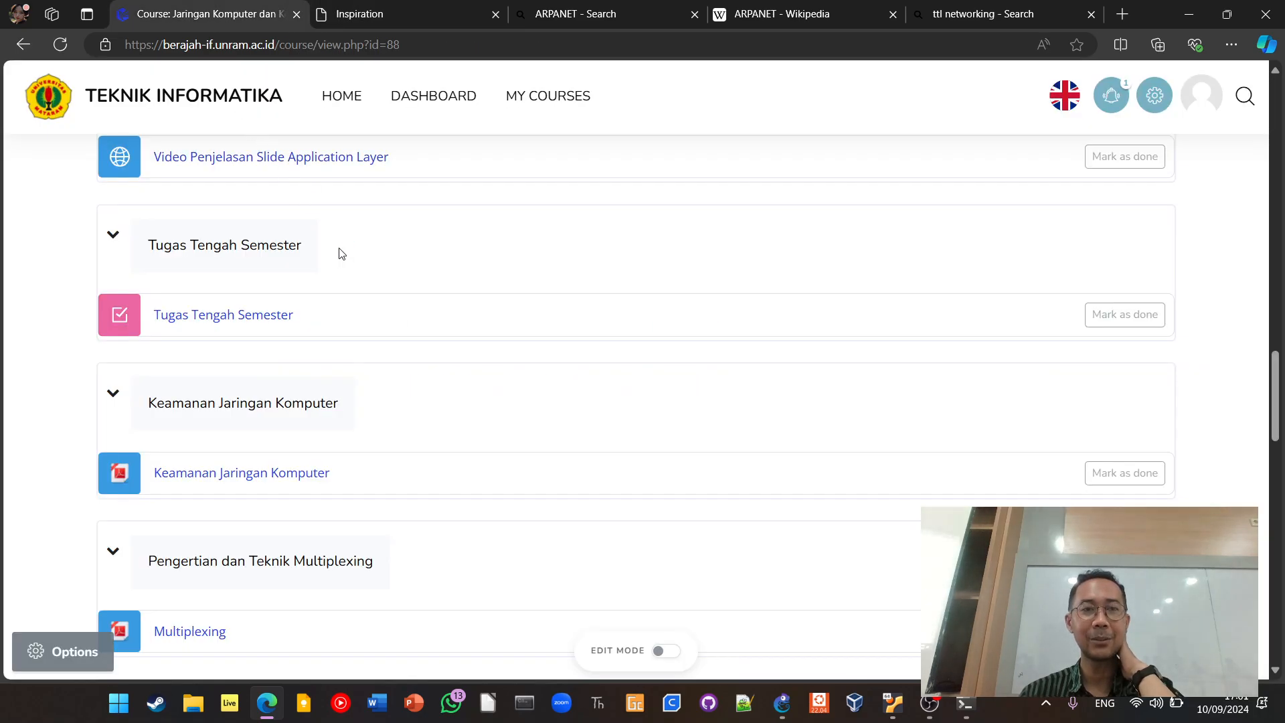
scroll(341, 252, "up", 4)
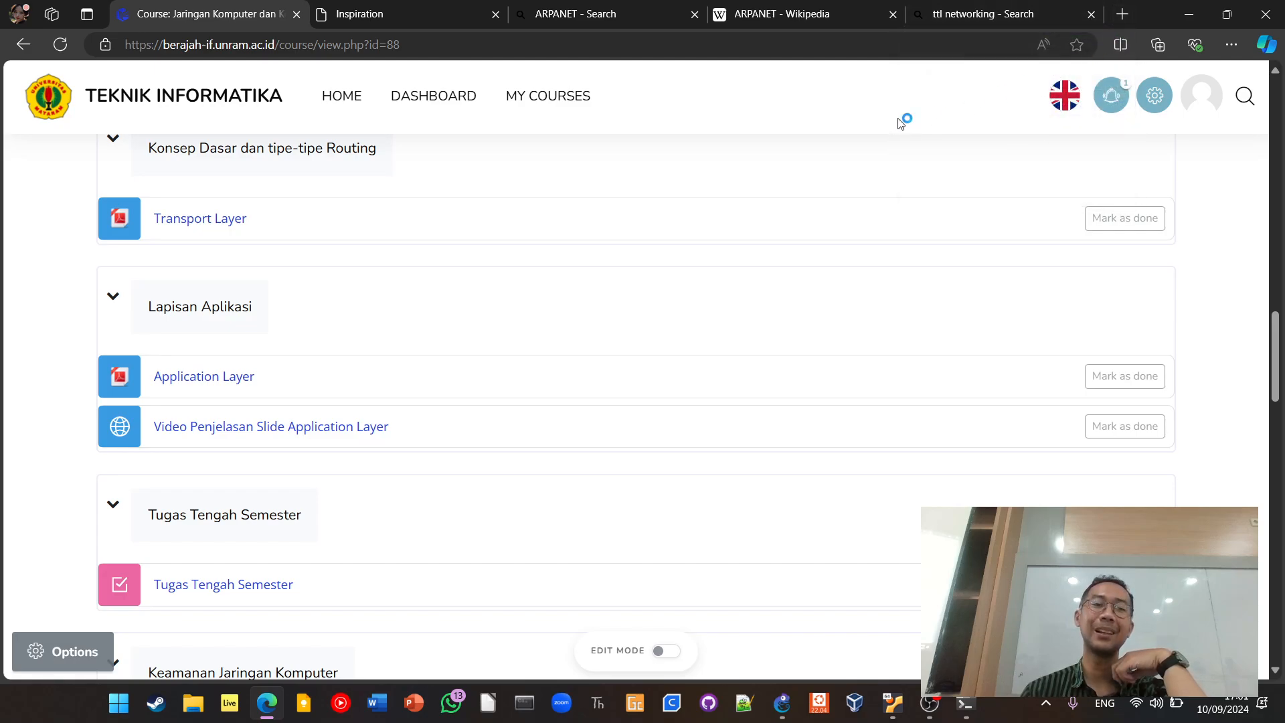
scroll(687, 233, "up", 3)
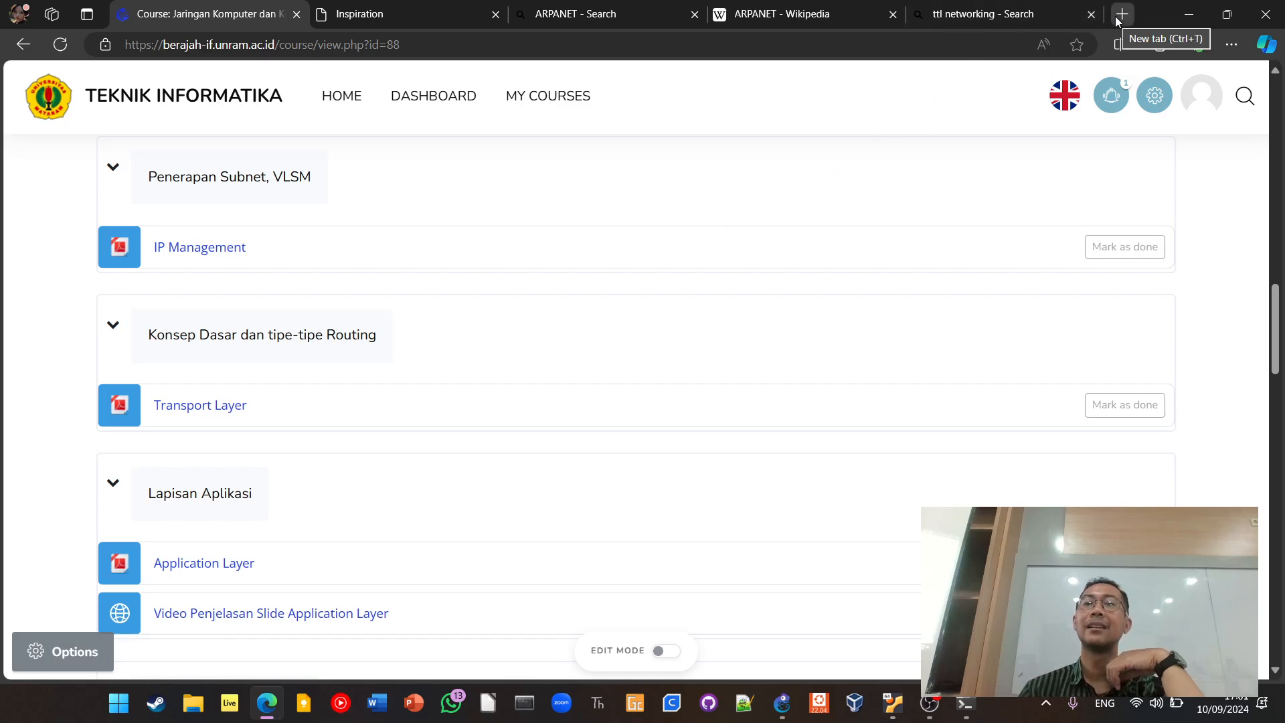
Search the web for gns3 in the browser tab holding the ttl networking search
left_click(1046, 16)
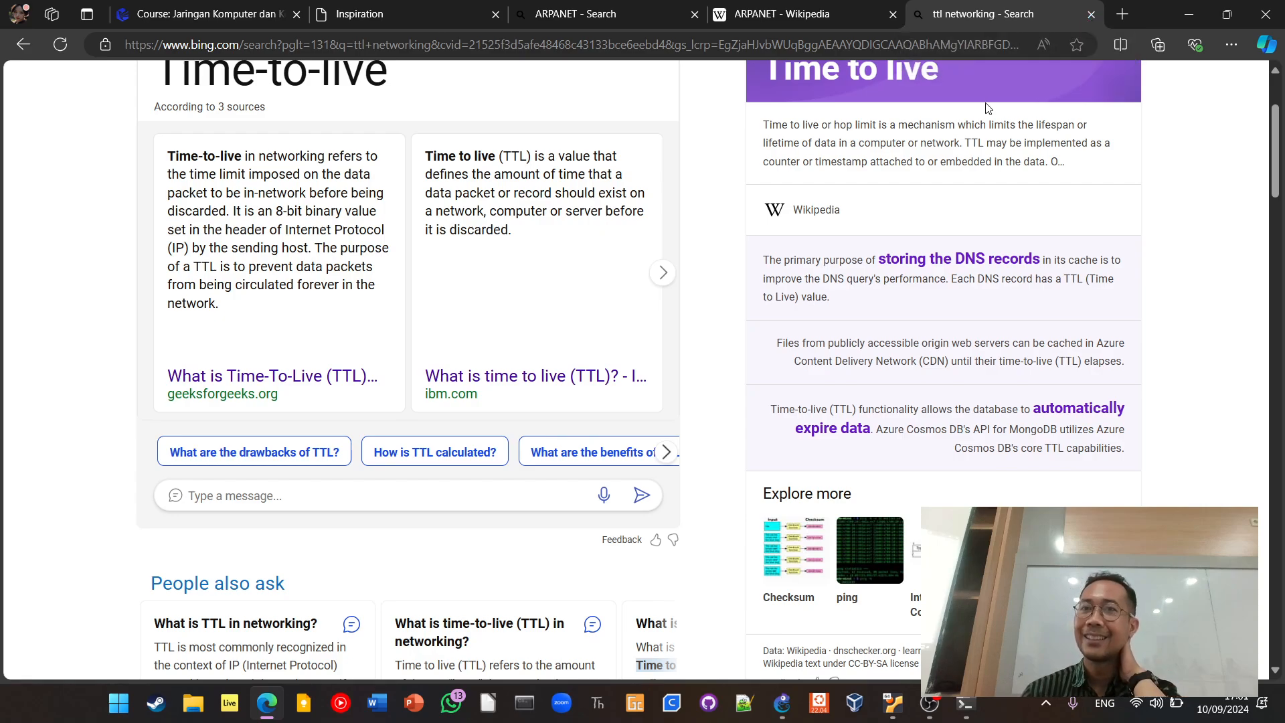
left_click(990, 48)
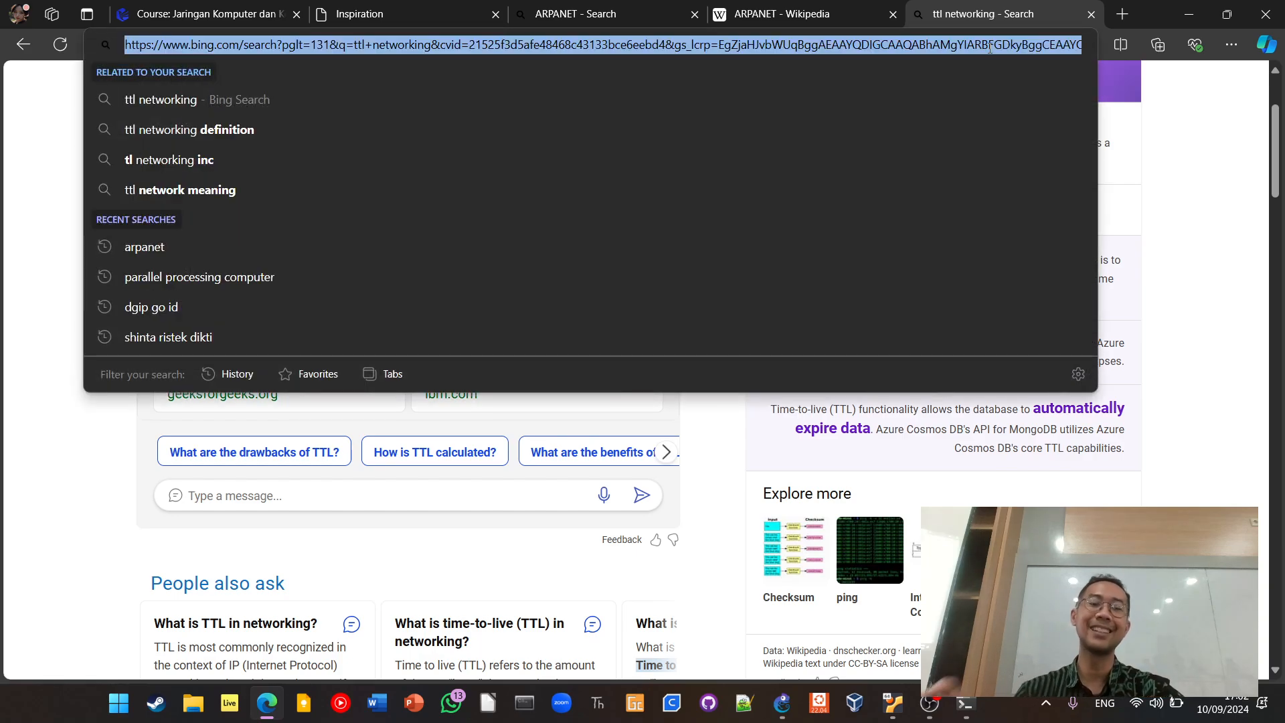
type("gns")
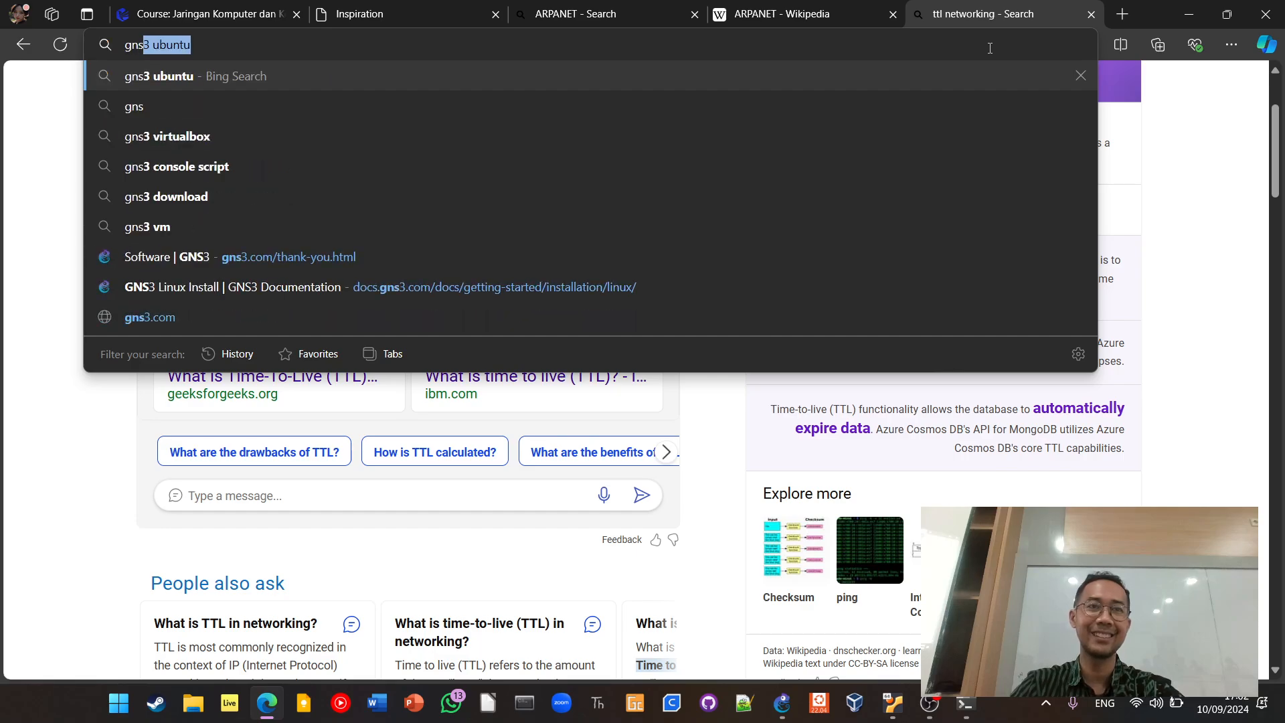
type("3")
key("Delete")
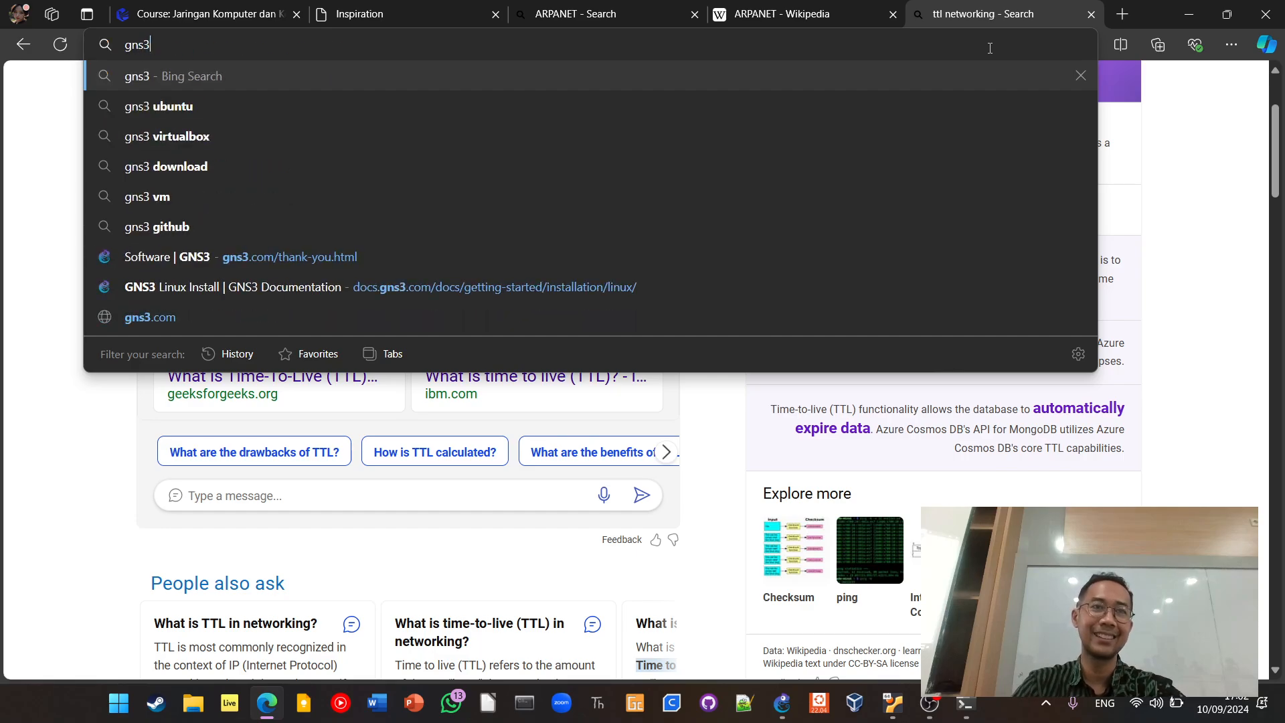
key("Return")
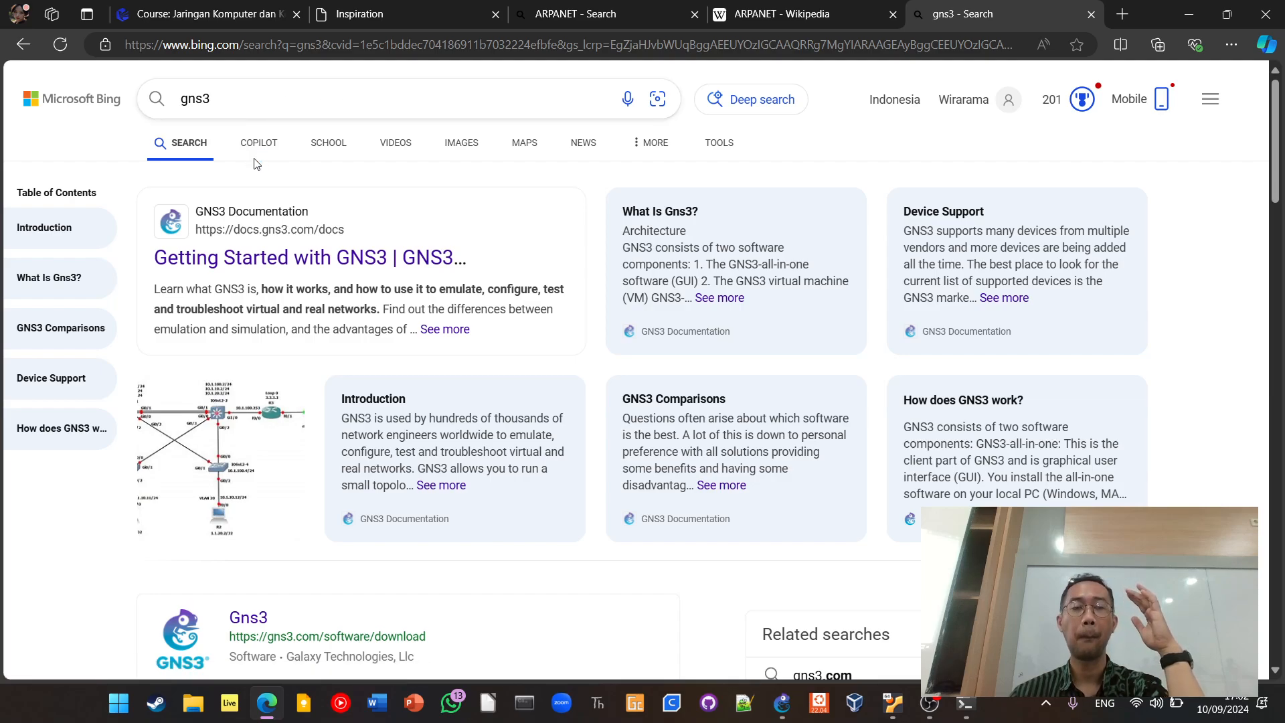
Open the Getting Started with GNS3 documentation from the search results and return to the results
left_click(297, 258)
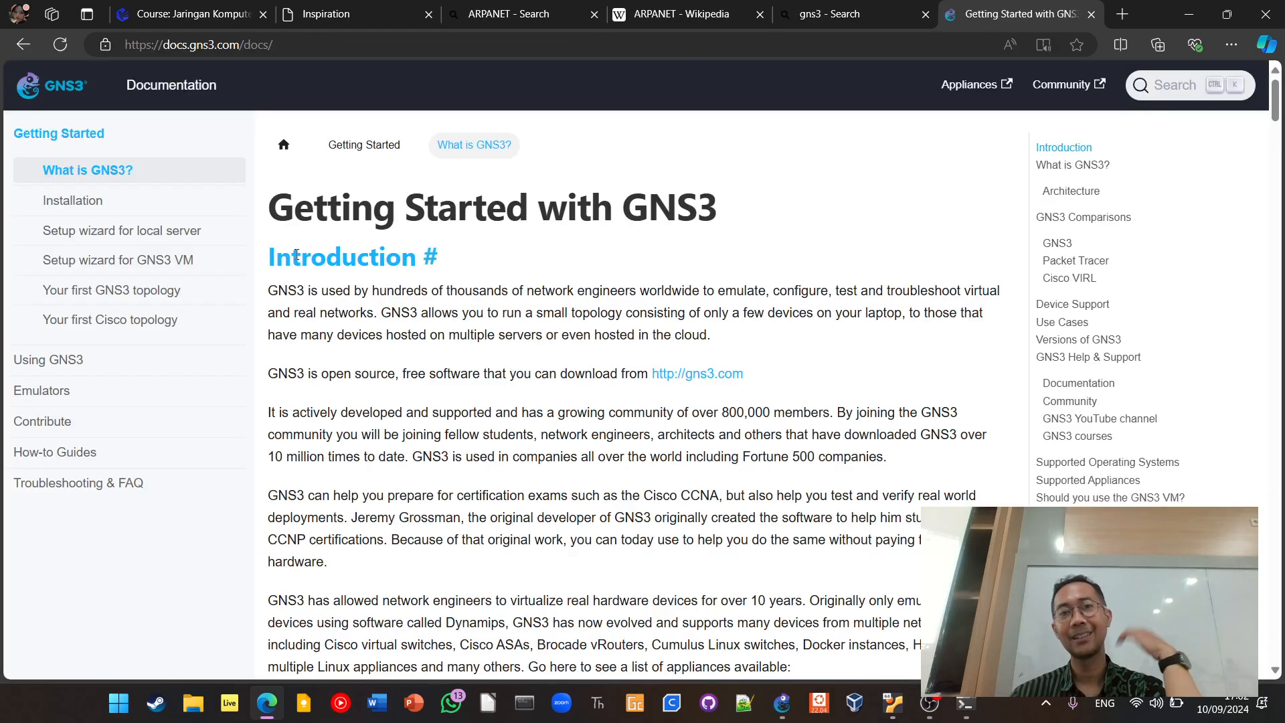
left_click(23, 45)
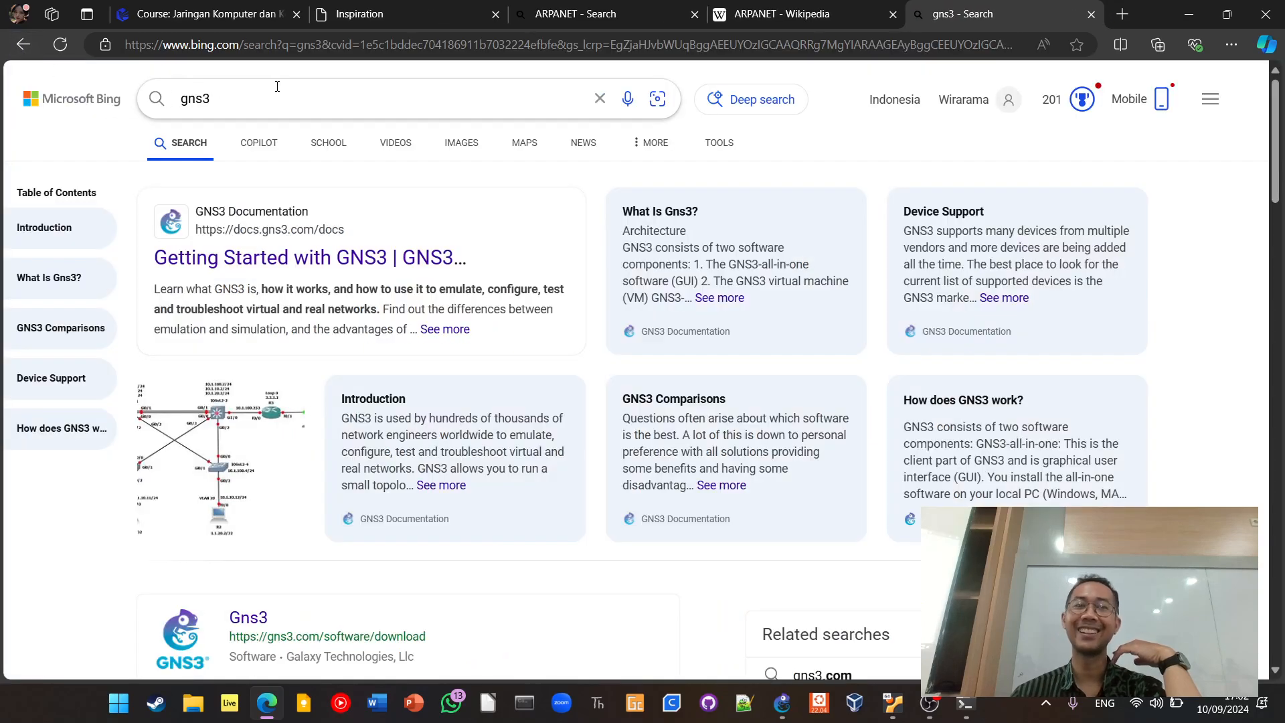
Enter gns3 ubuntu as the search query and look through the current results around the GNS3 download entry
left_click(281, 91)
left_click(281, 92)
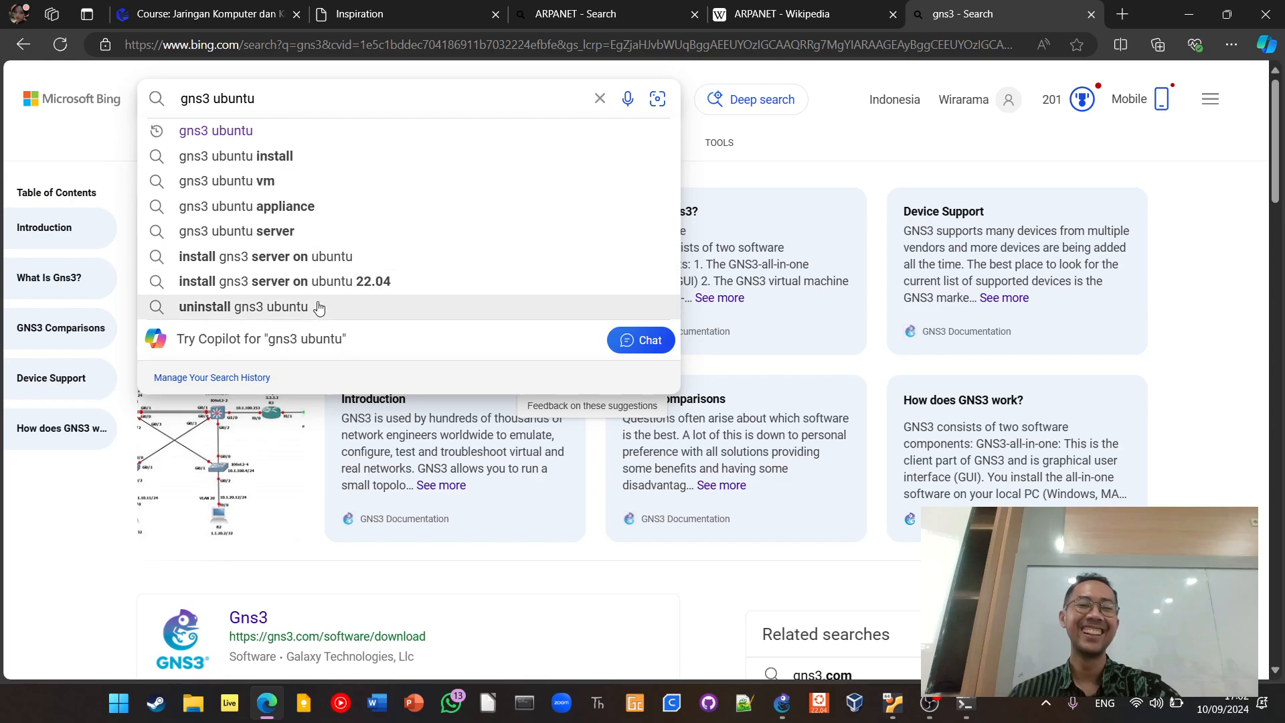
scroll(319, 364, "down", 6)
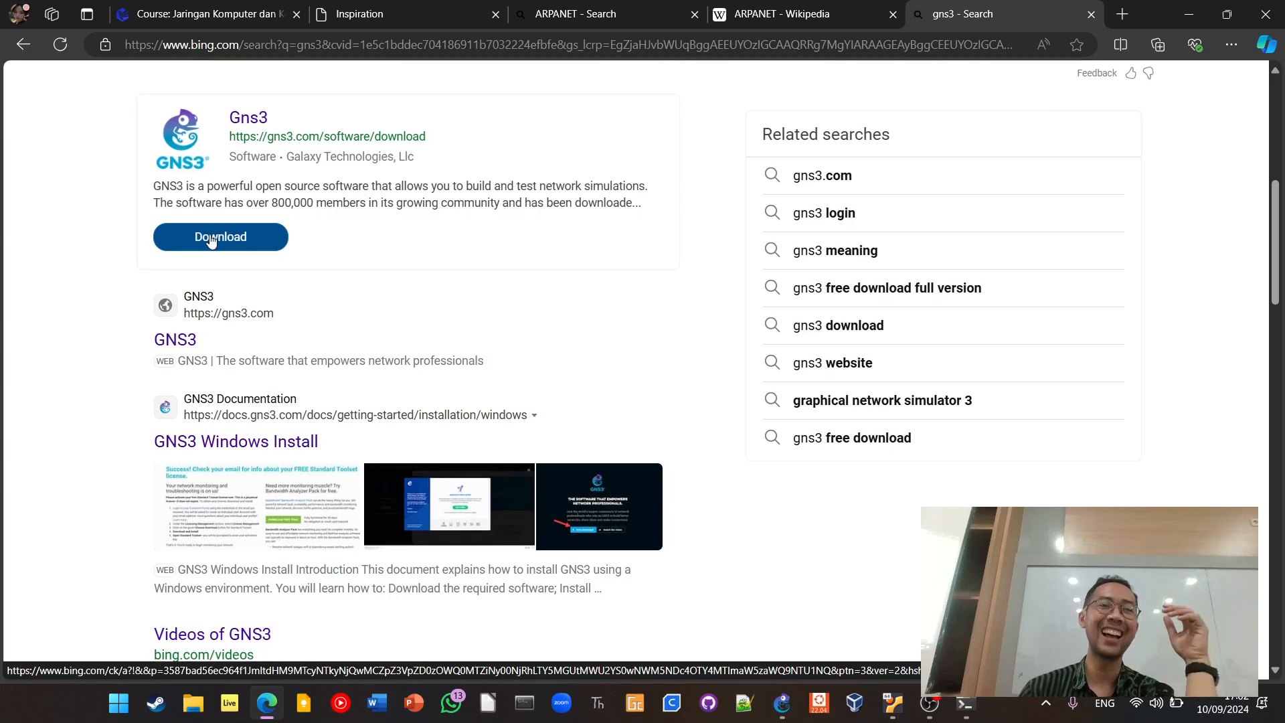
scroll(207, 241, "up", 7)
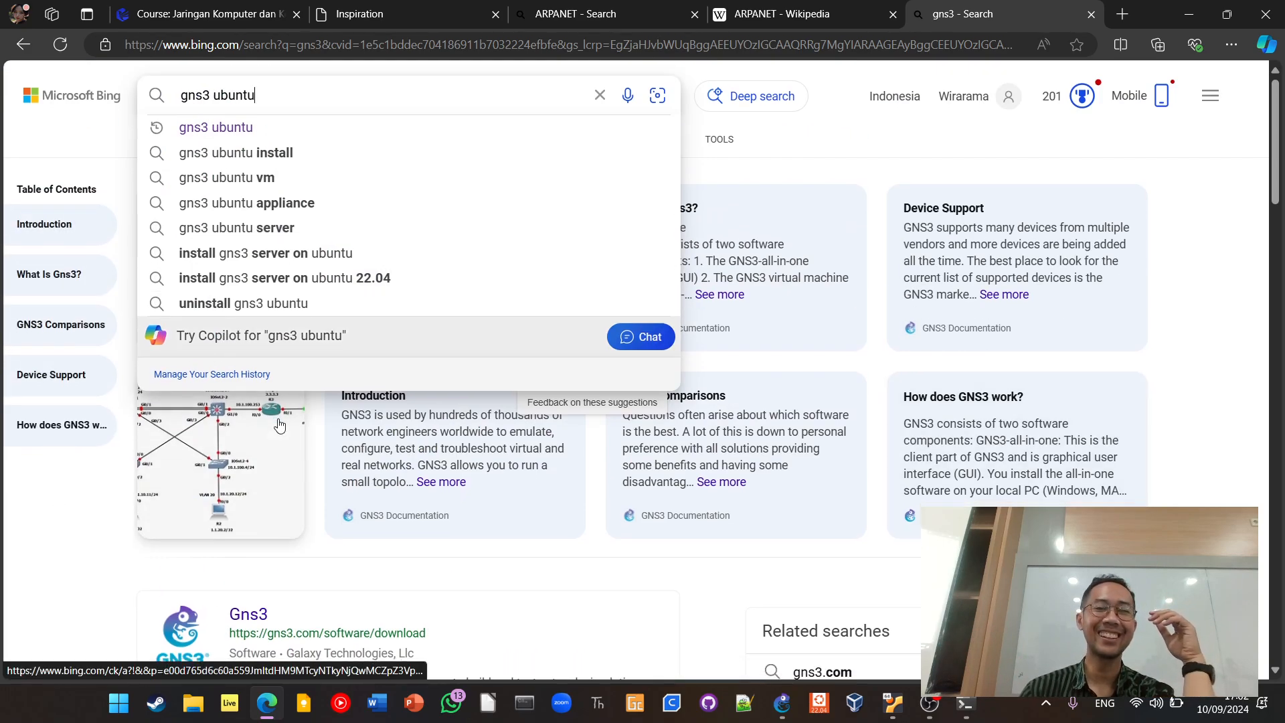
scroll(279, 424, "down", 6)
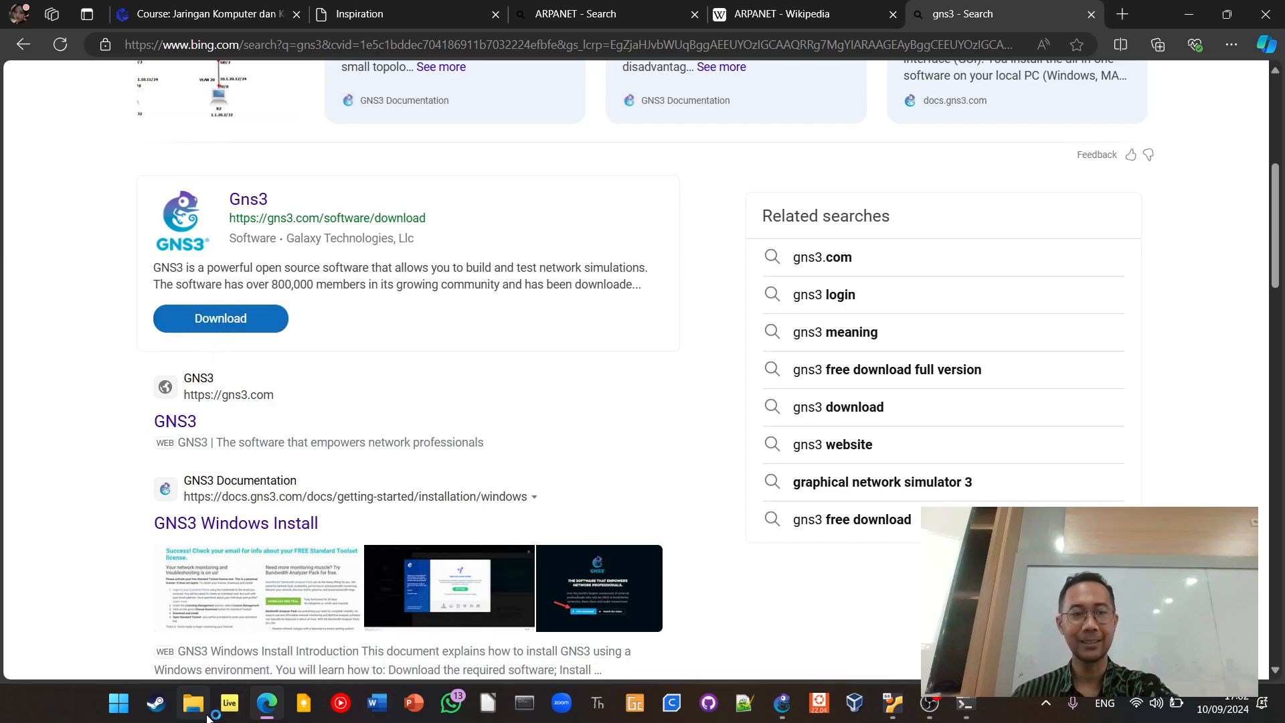
Switch to File Explorer and look through the Downloads folder for GNS3 files
left_click(196, 711)
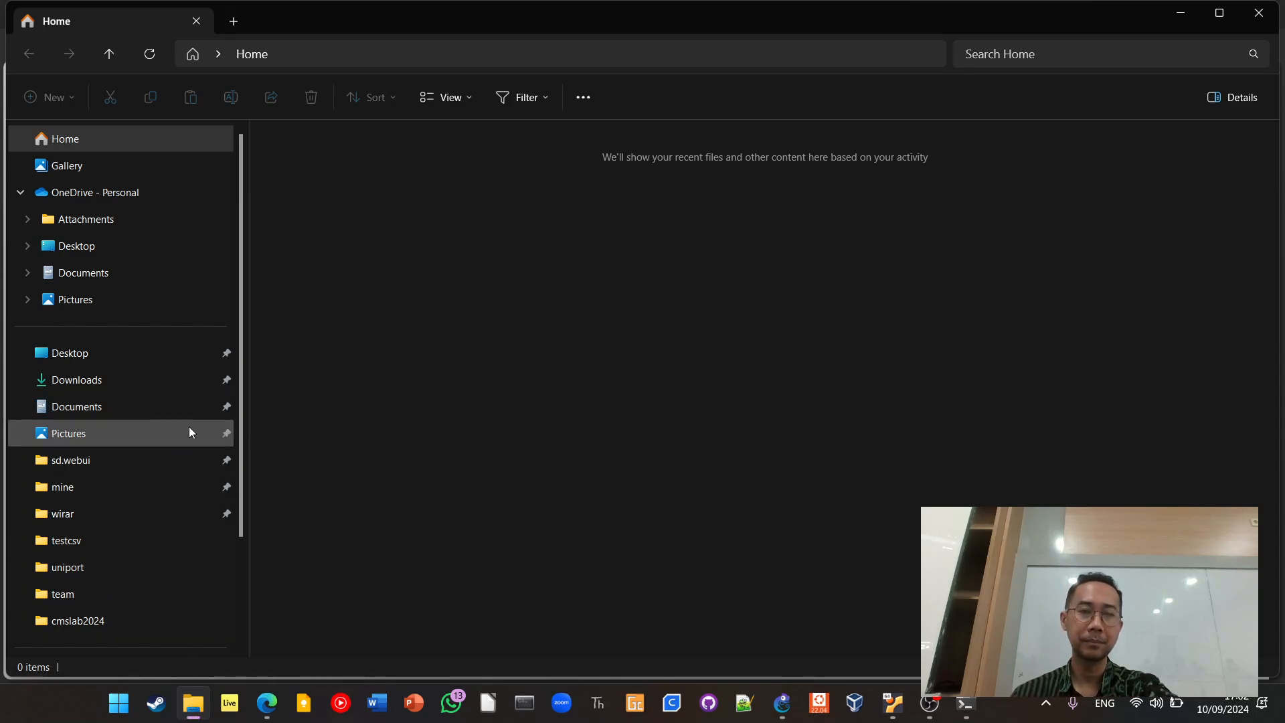
left_click(172, 379)
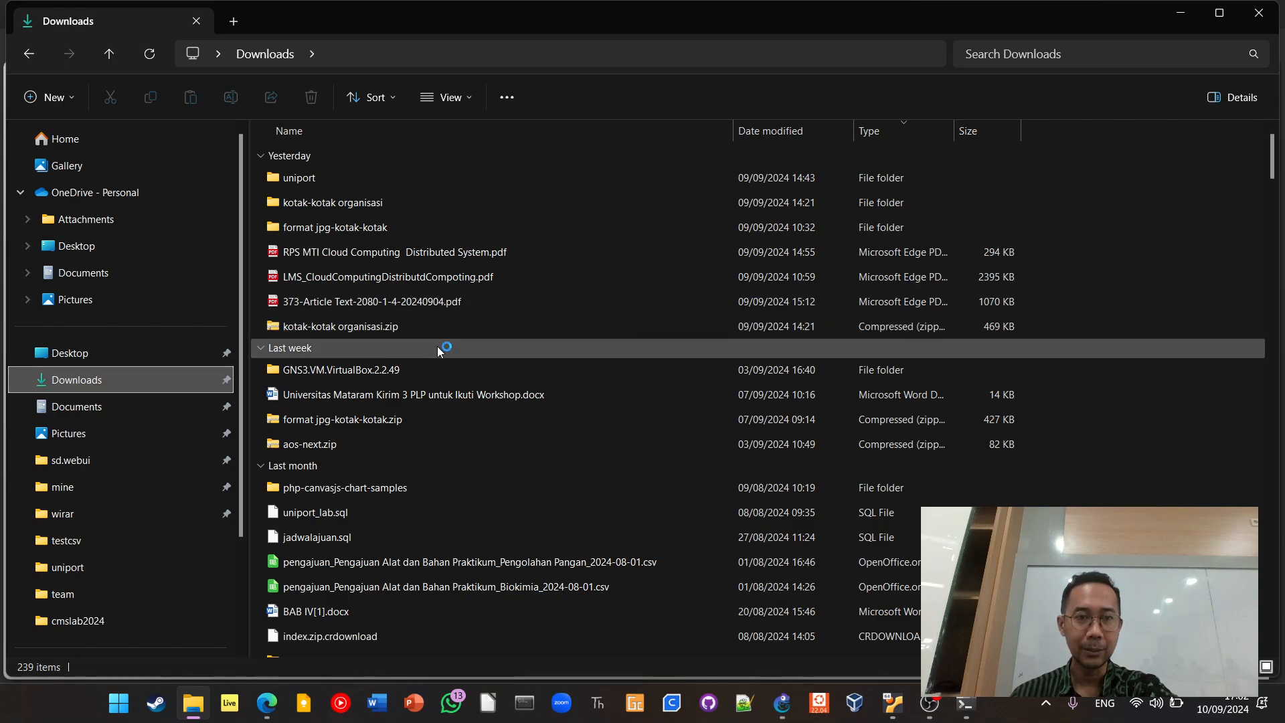
scroll(497, 419, "down", 3)
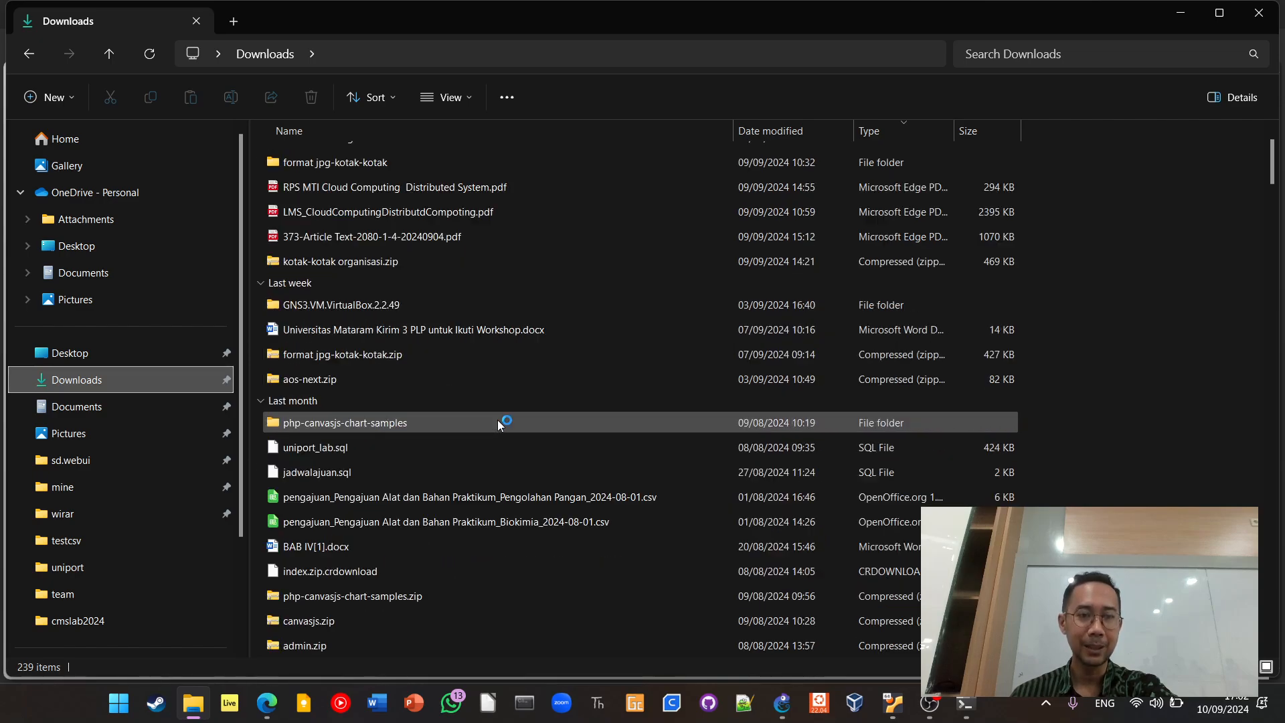
scroll(496, 420, "up", 3)
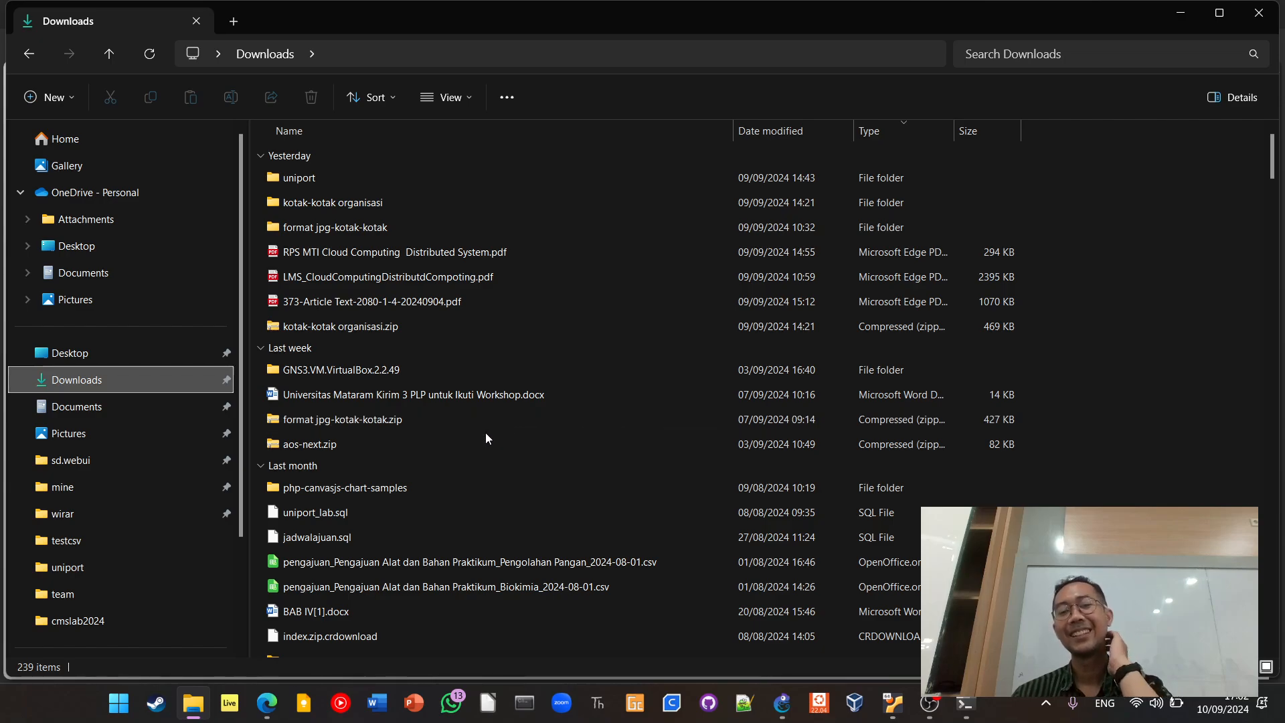
mouse_move(773, 710)
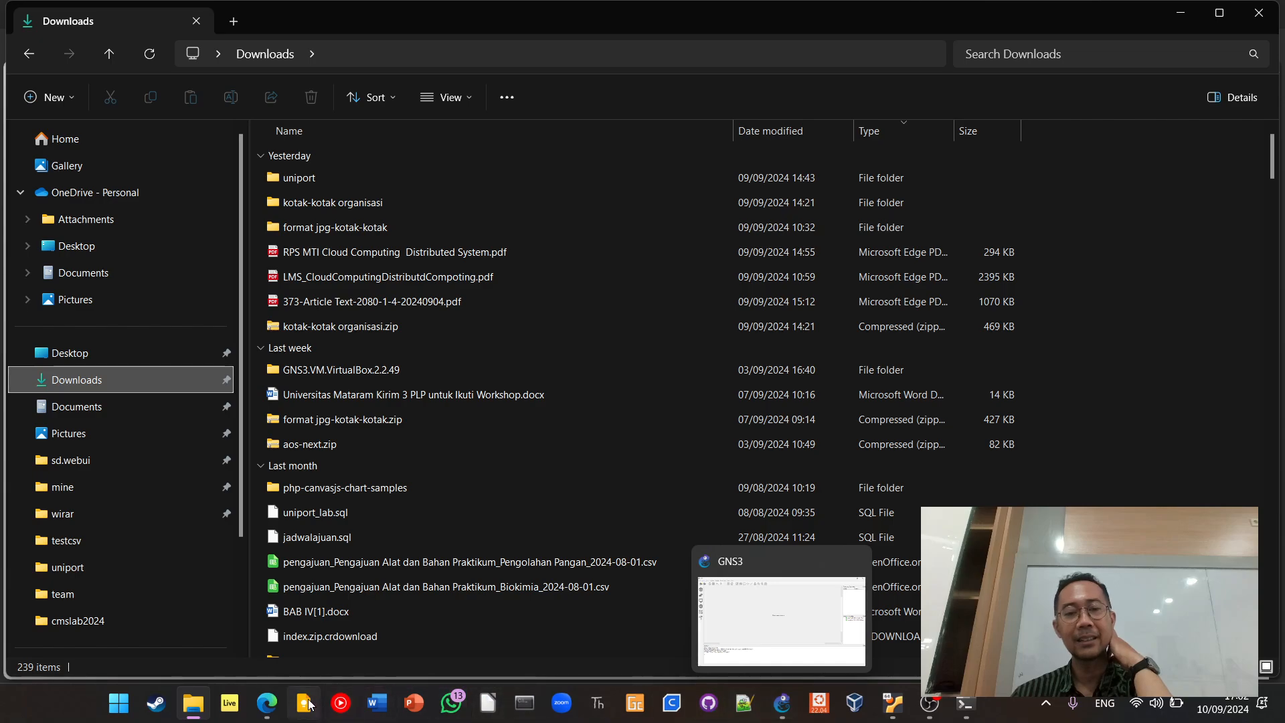
Switch back to Edge and search the web for gns3 desktop
left_click(268, 703)
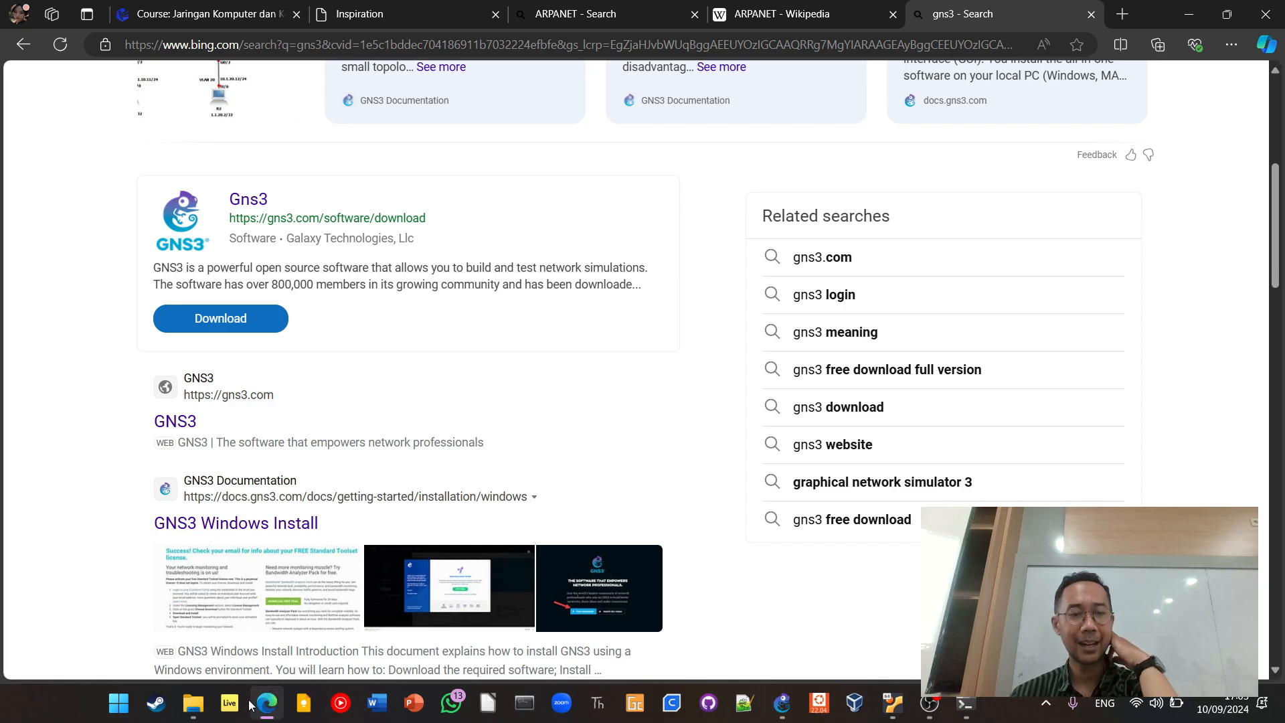
mouse_move(203, 701)
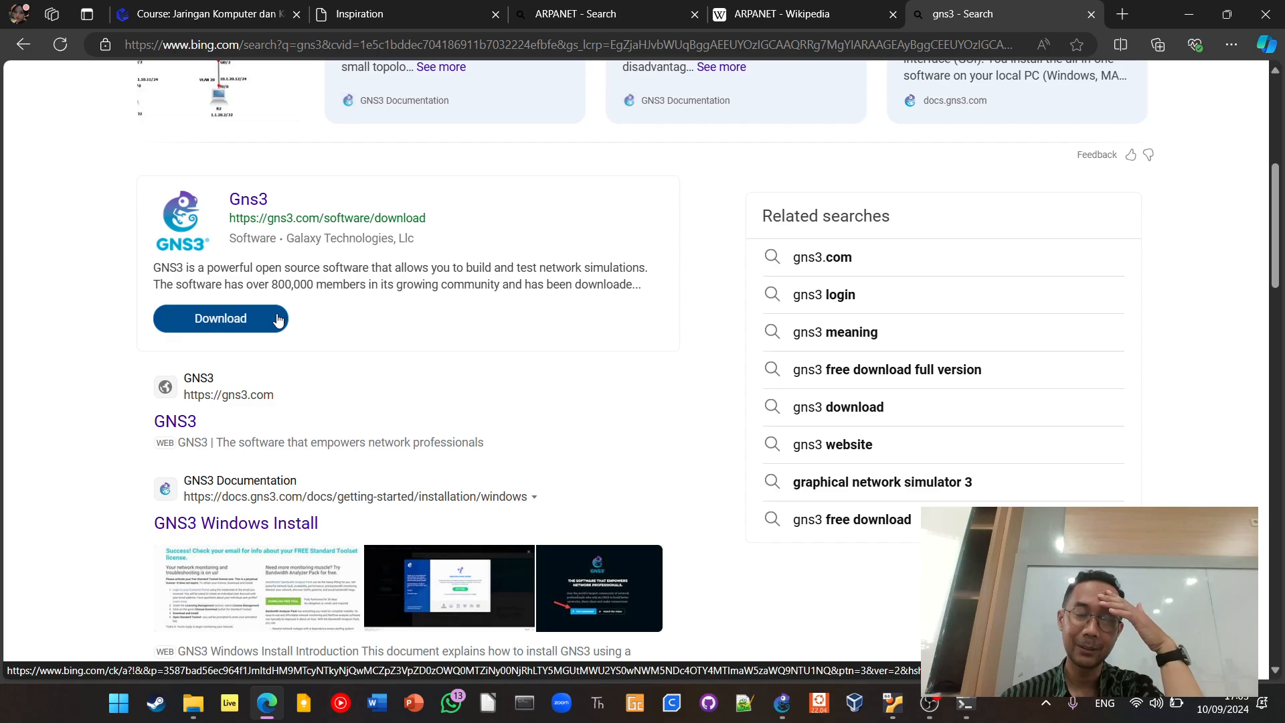
scroll(322, 395, "down", 3)
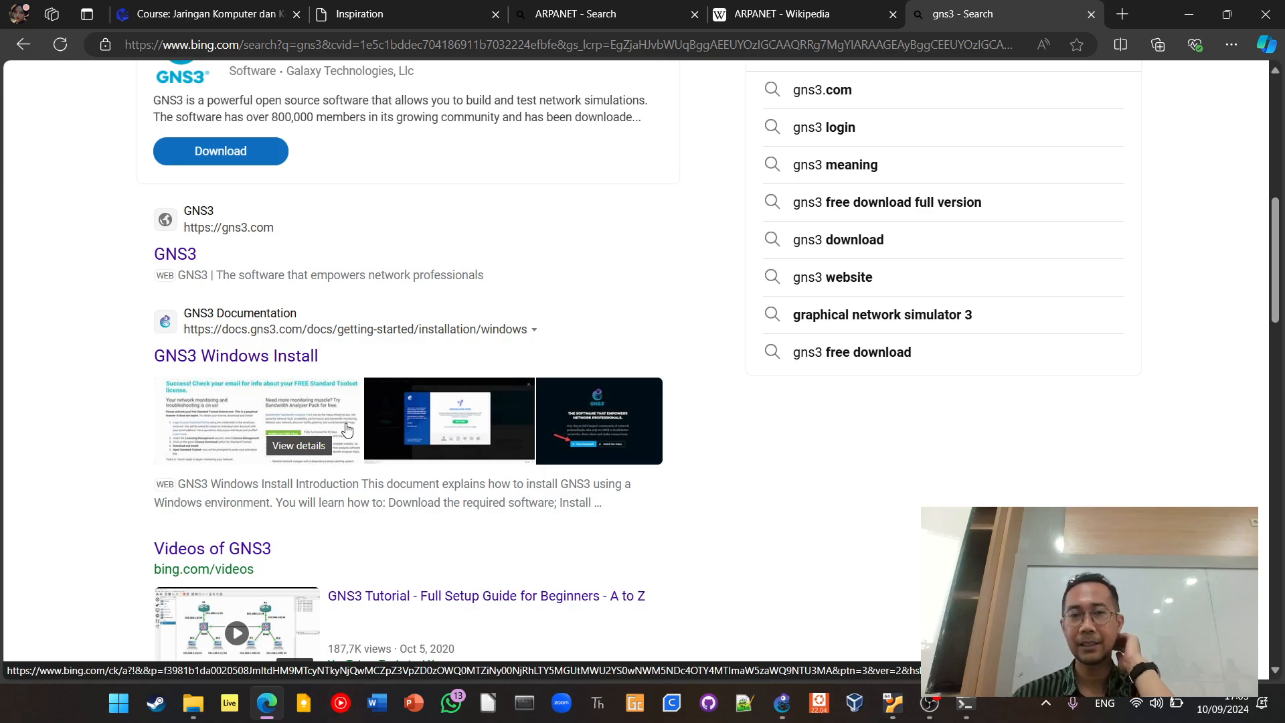
scroll(348, 415, "up", 8)
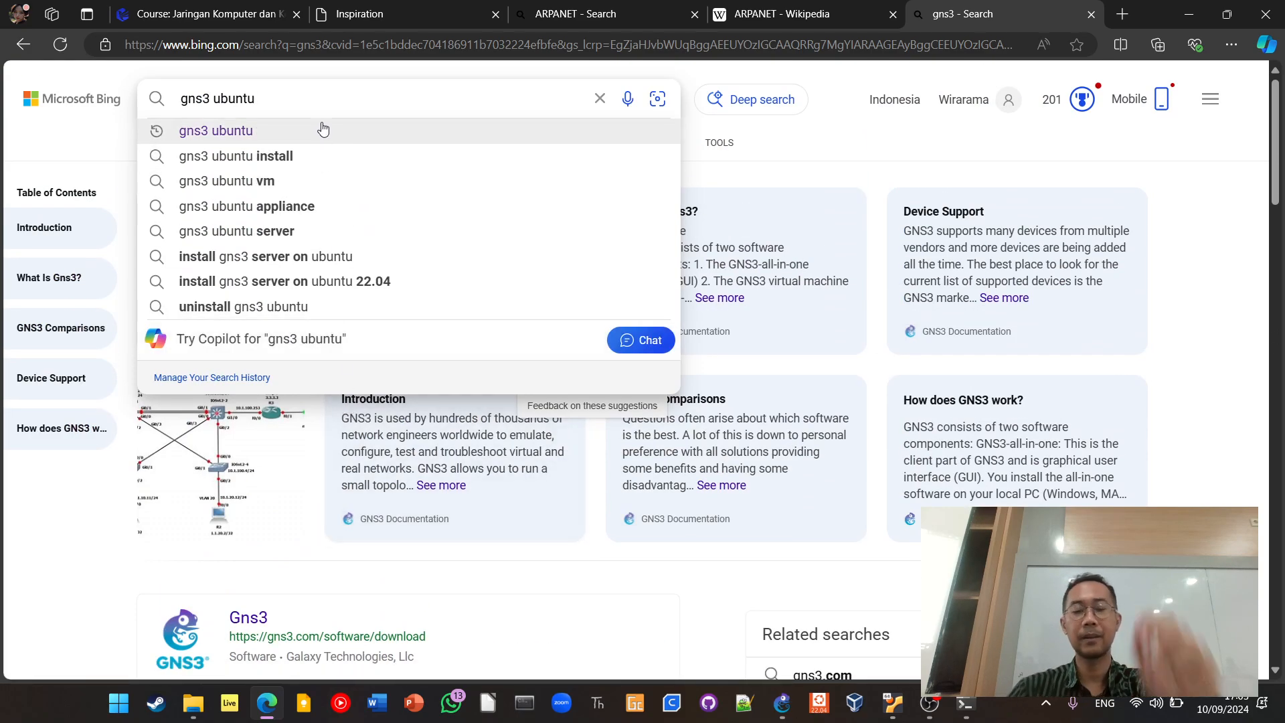
key("BackSpace")
key("BackSpace")
key("BackSpace")
key("BackSpace")
key("BackSpace")
key("BackSpace")
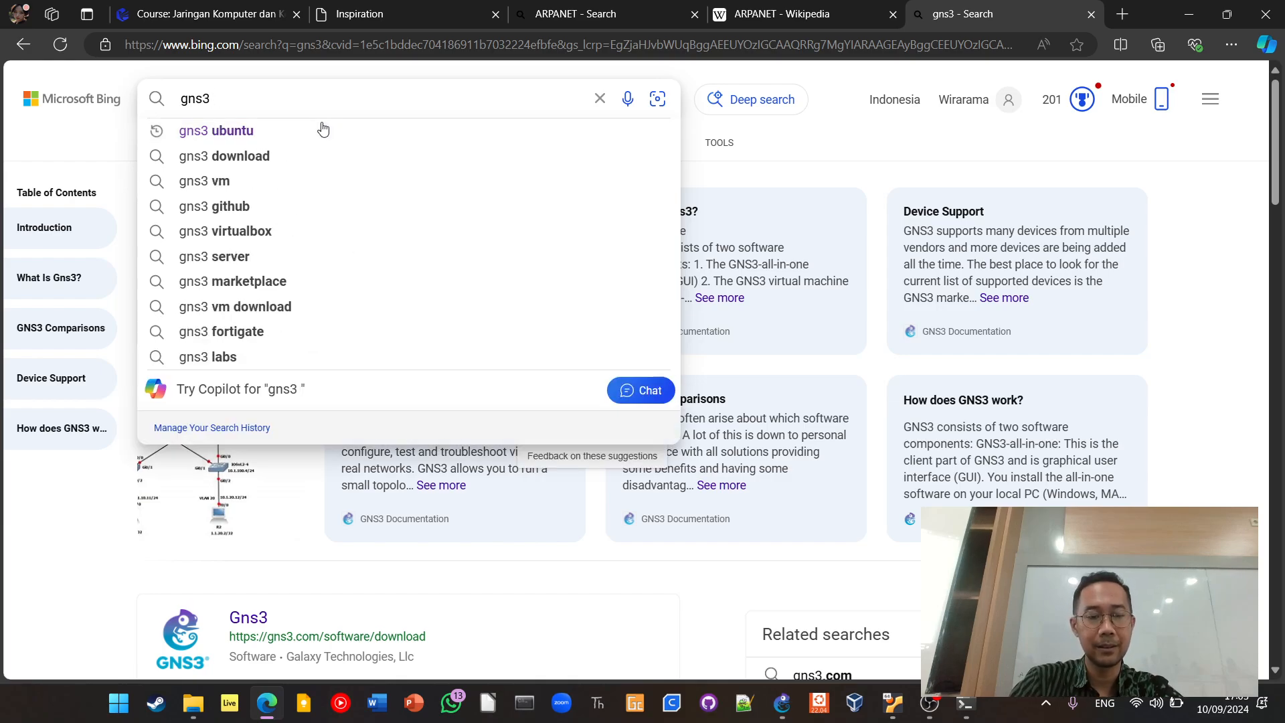
type("desktop")
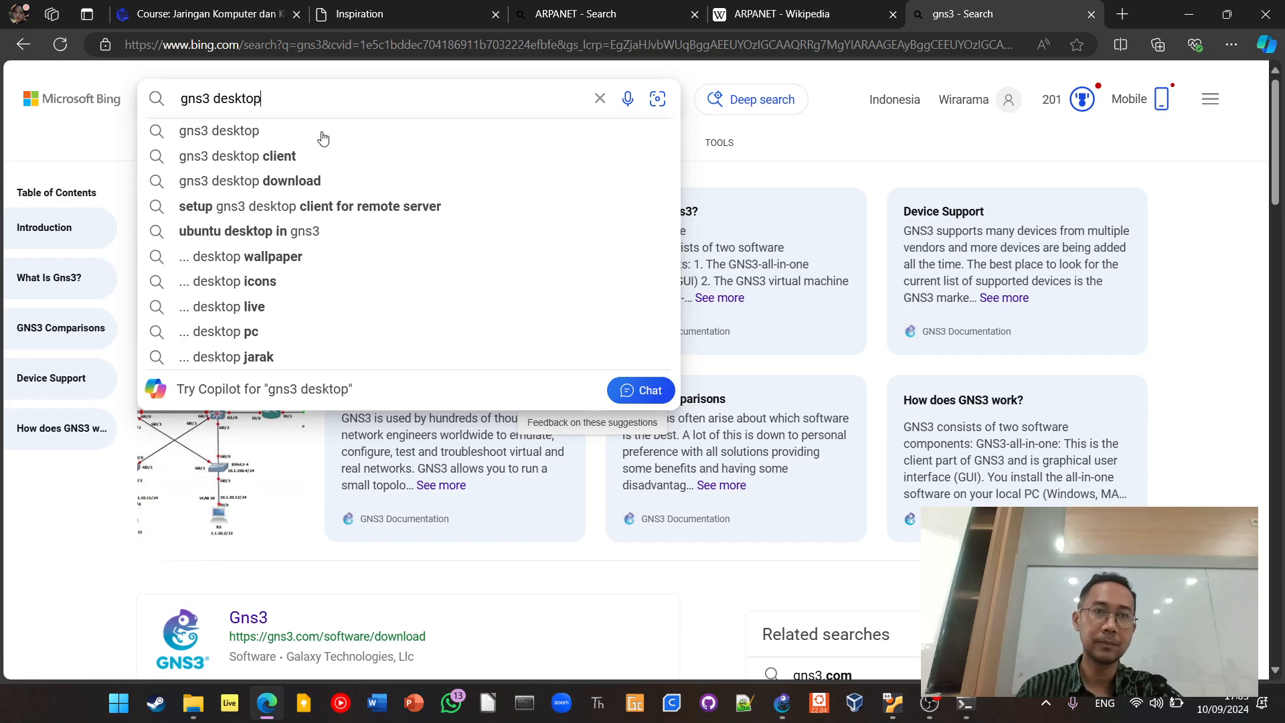
left_click(322, 131)
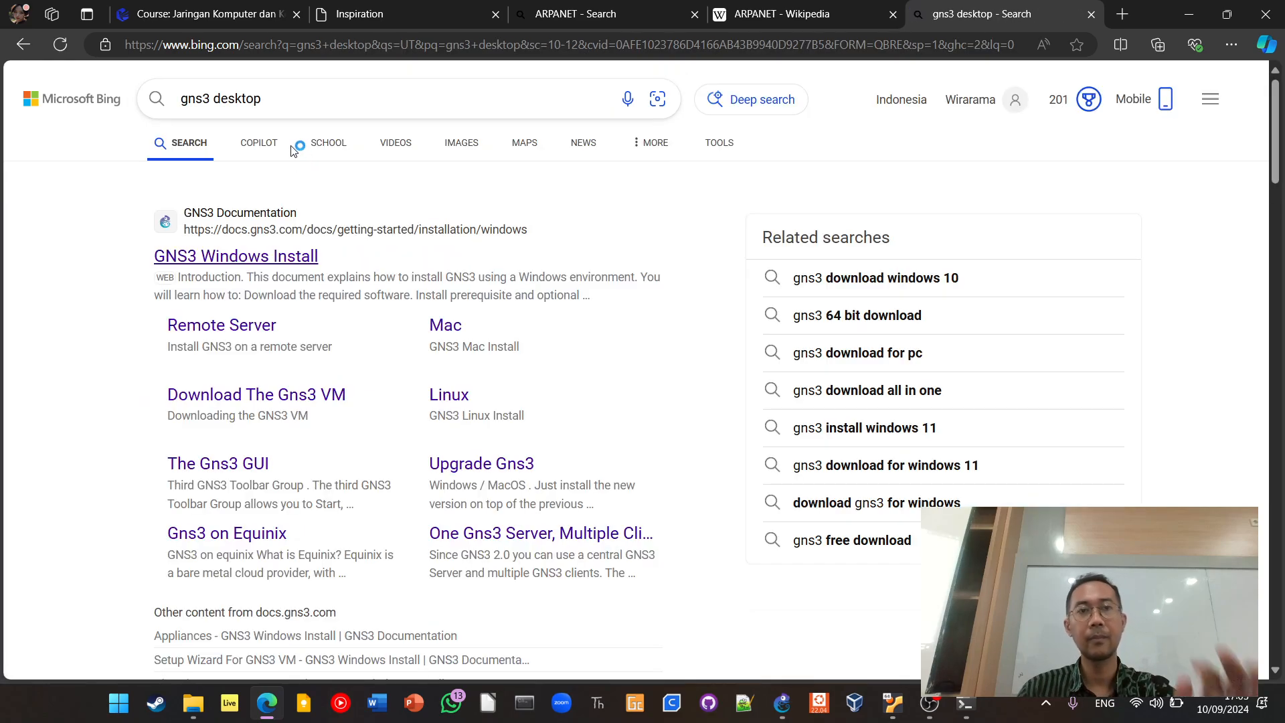
Look through the image results for gns3 desktop and return to the web results
left_click(449, 144)
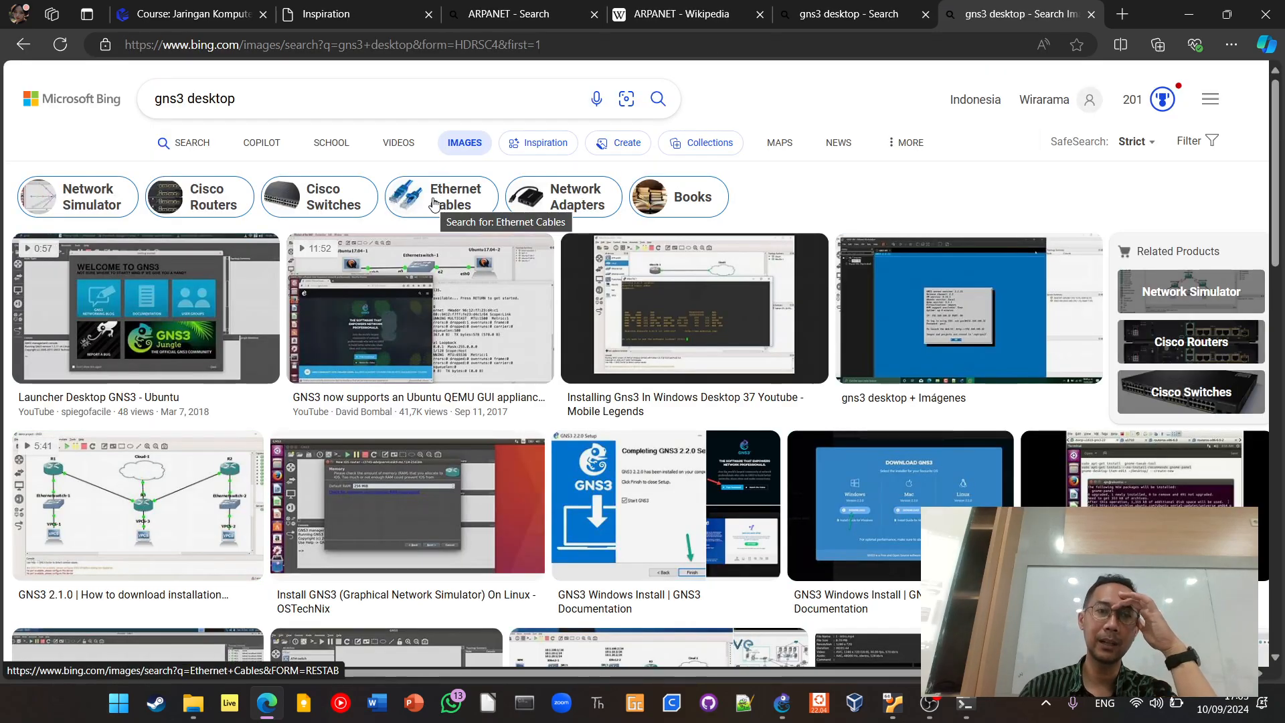
scroll(544, 302, "down", 1)
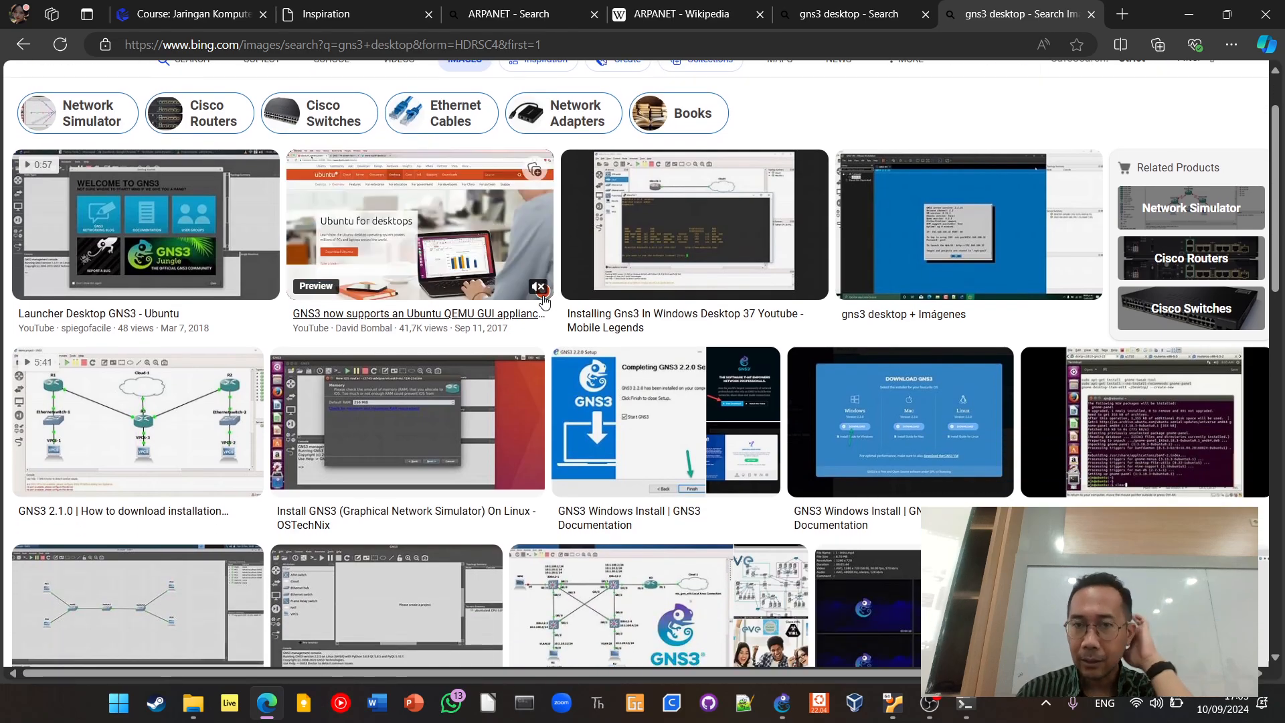
scroll(685, 431, "down", 3)
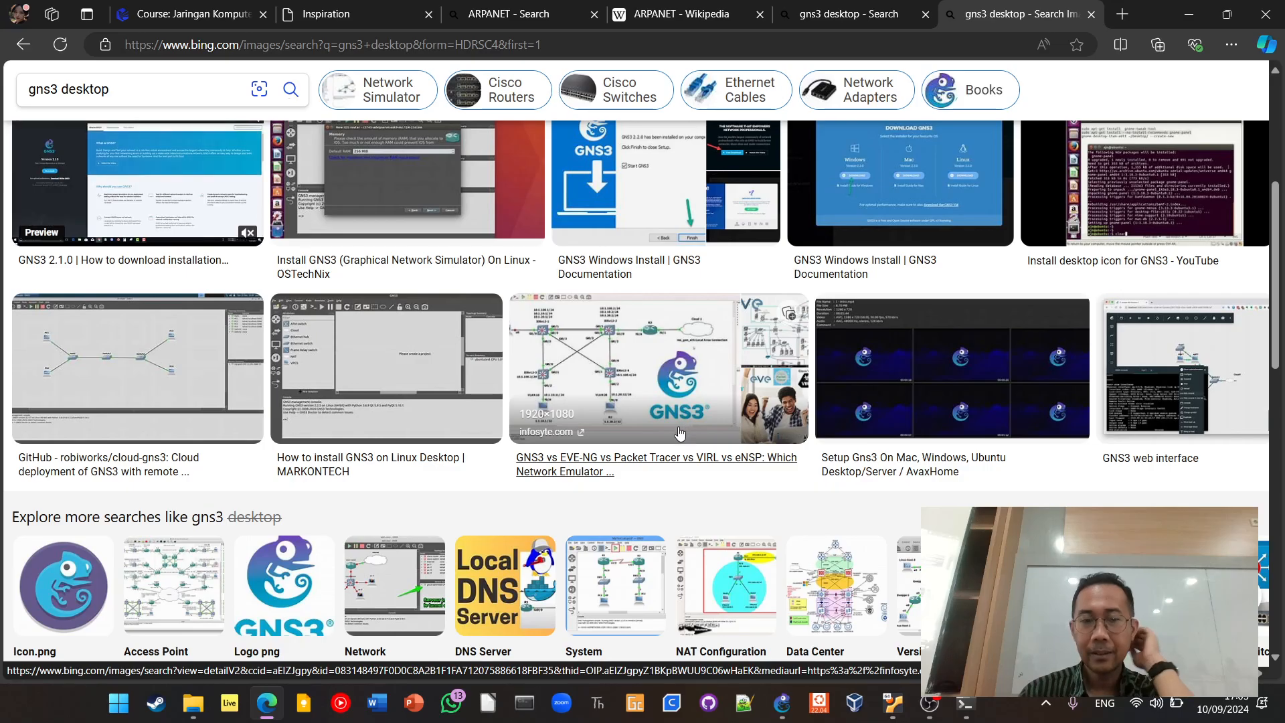
scroll(519, 442, "up", 5)
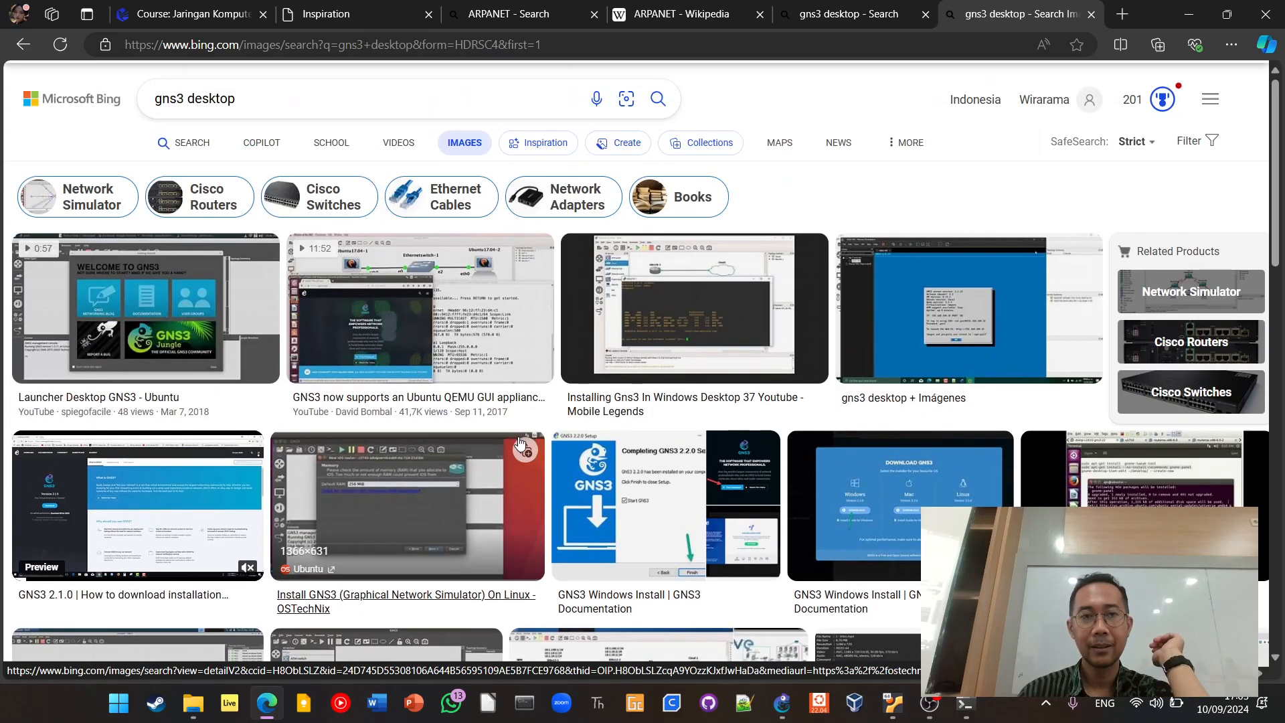
left_click(23, 44)
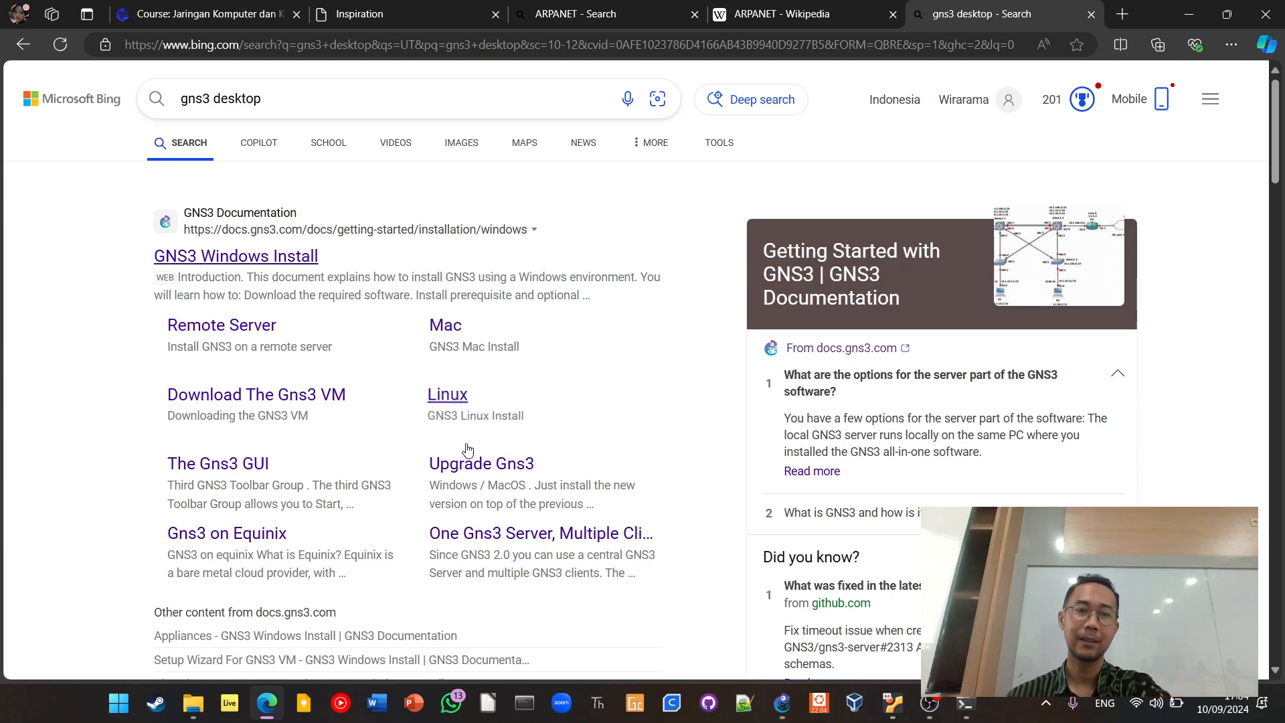
Switch to GNS3, refresh the list in the projects library and open the test project
left_click(783, 702)
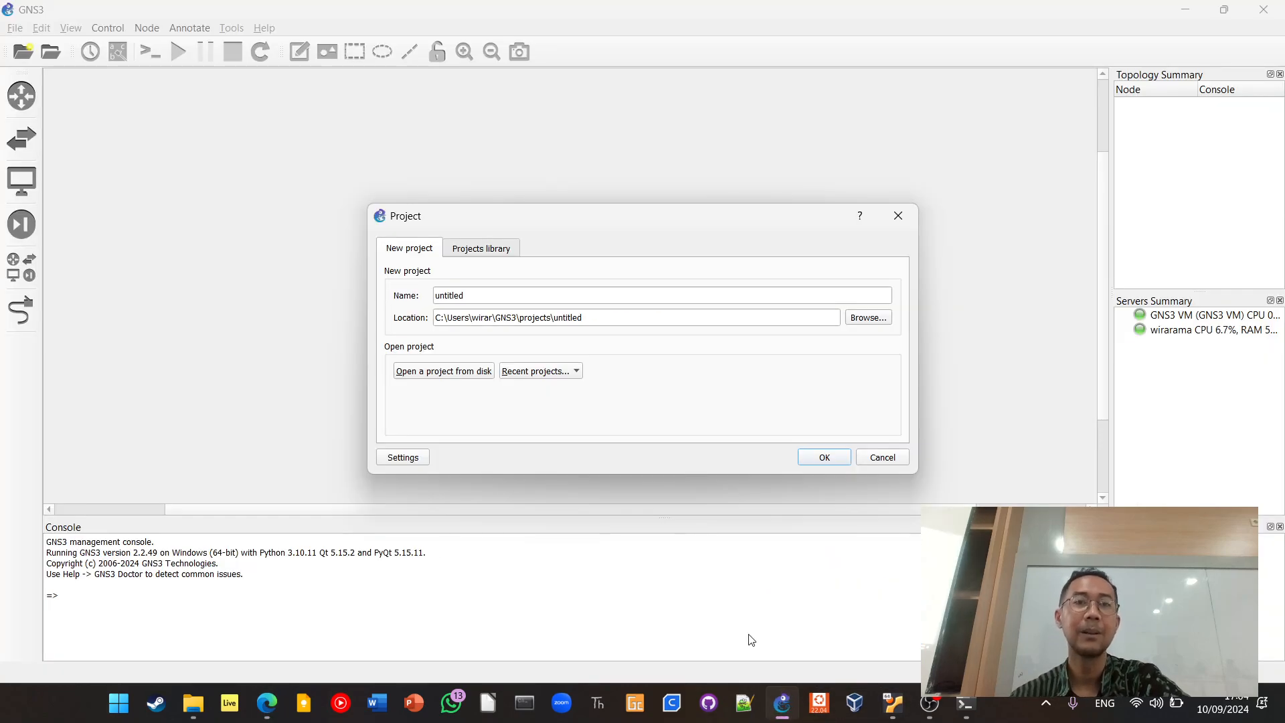
left_click(491, 249)
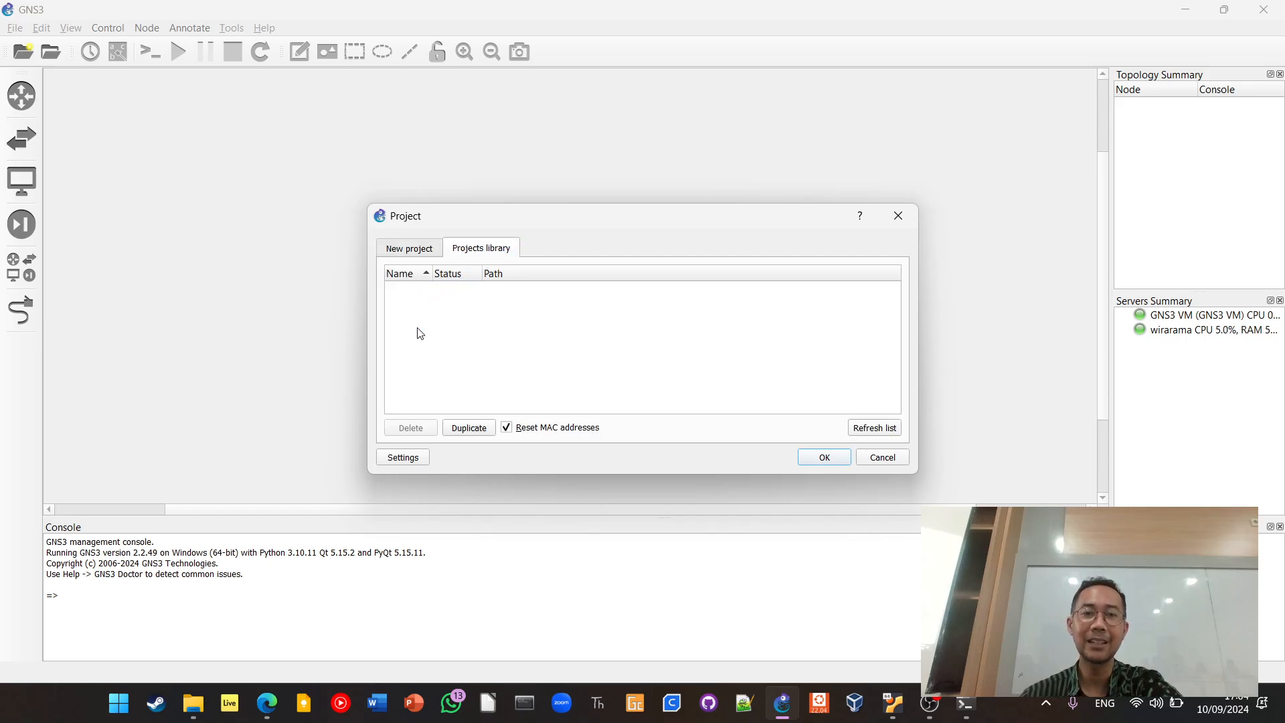
left_click(413, 249)
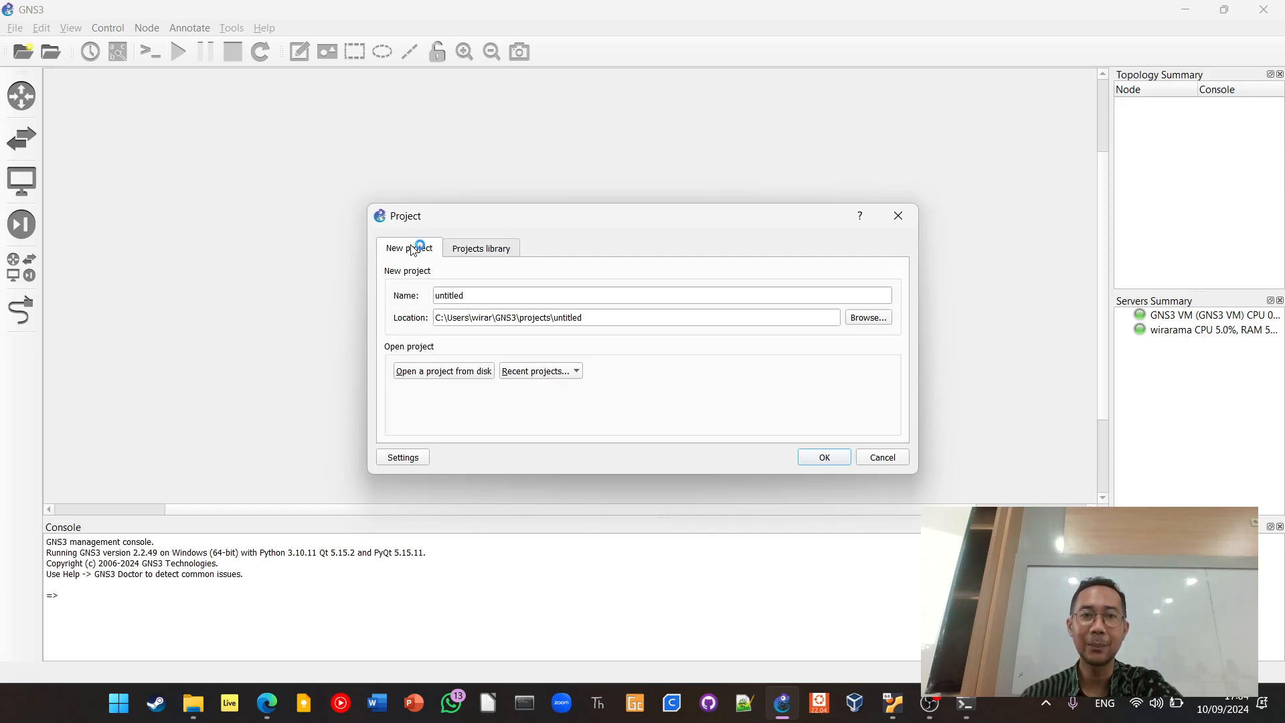
left_click(457, 251)
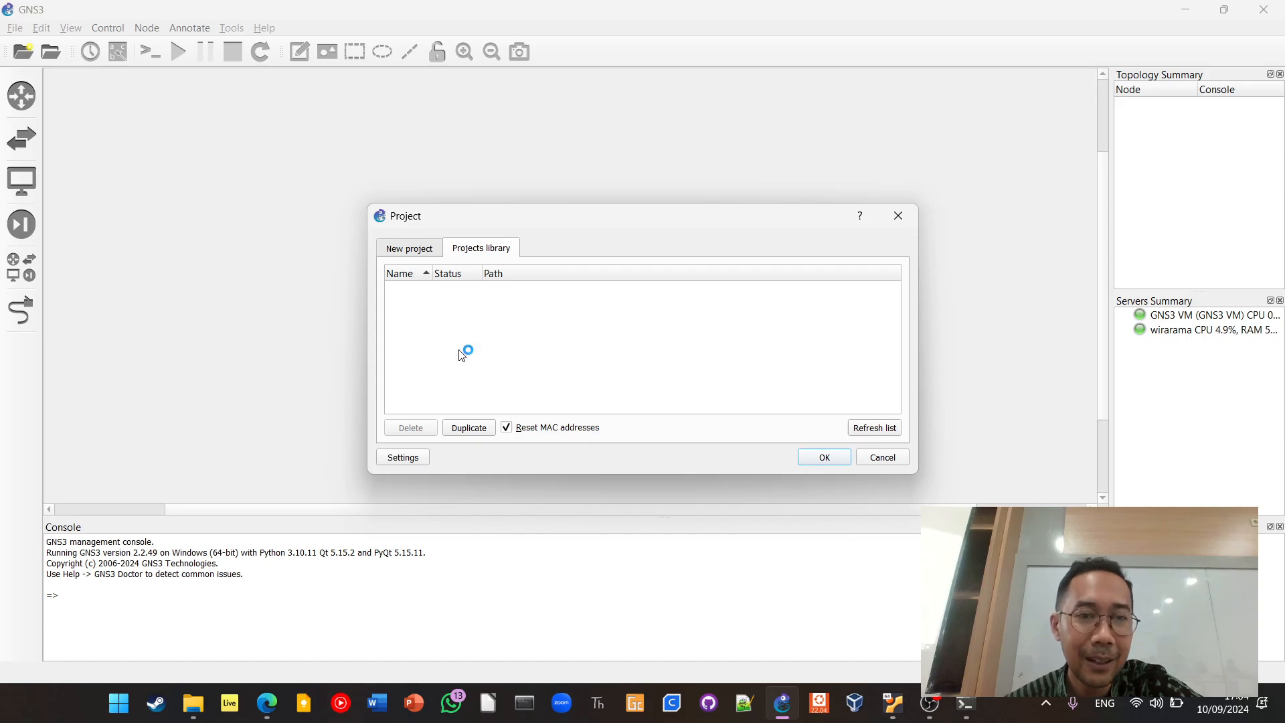
left_click(871, 432)
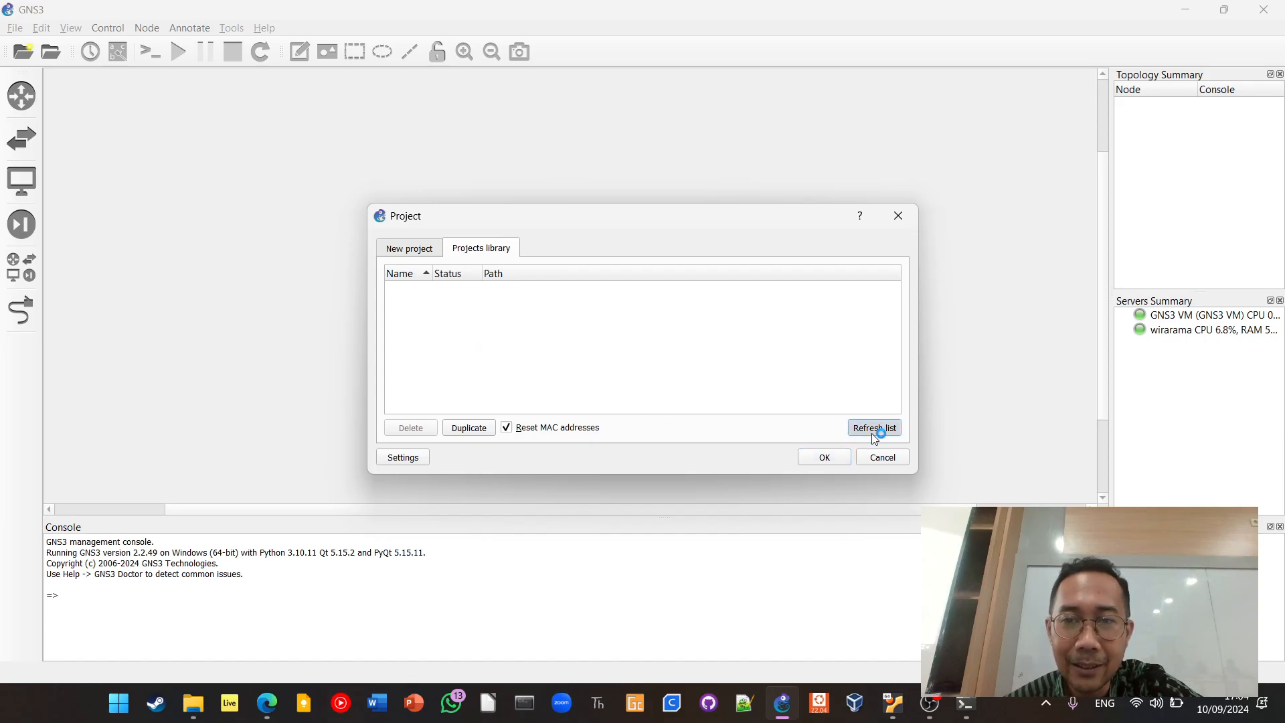
left_click(649, 295)
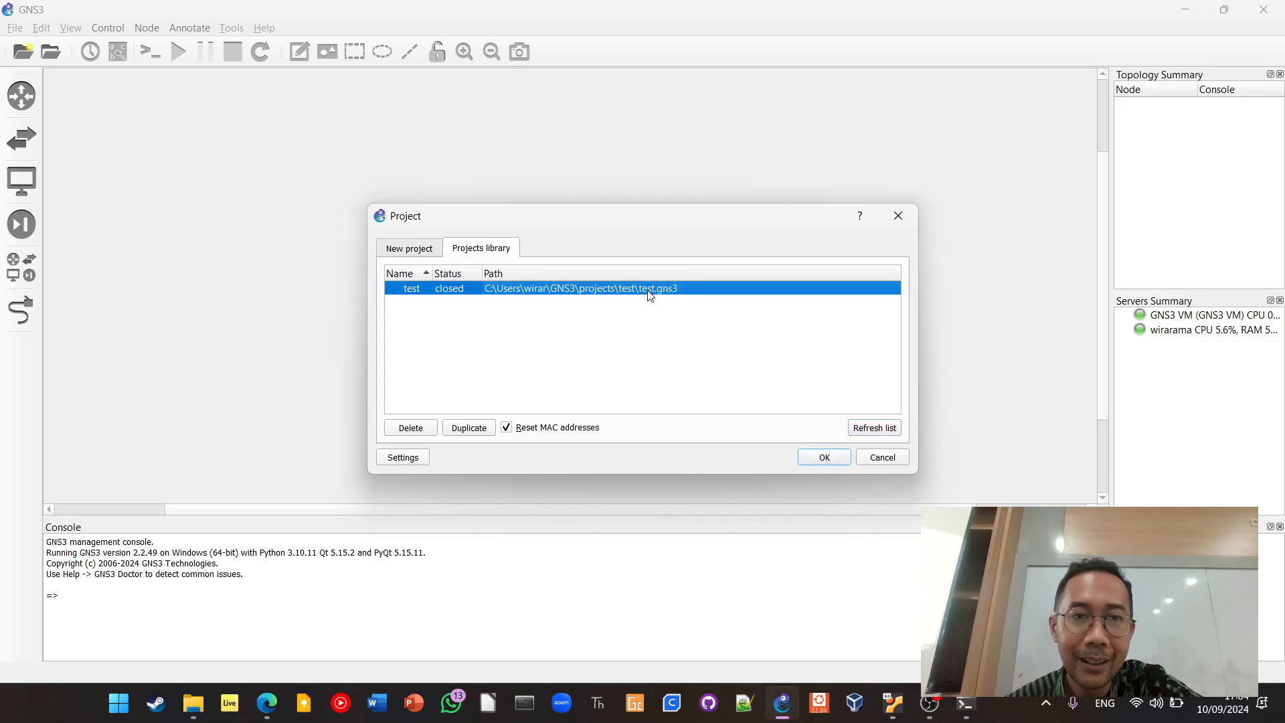
double_click(649, 295)
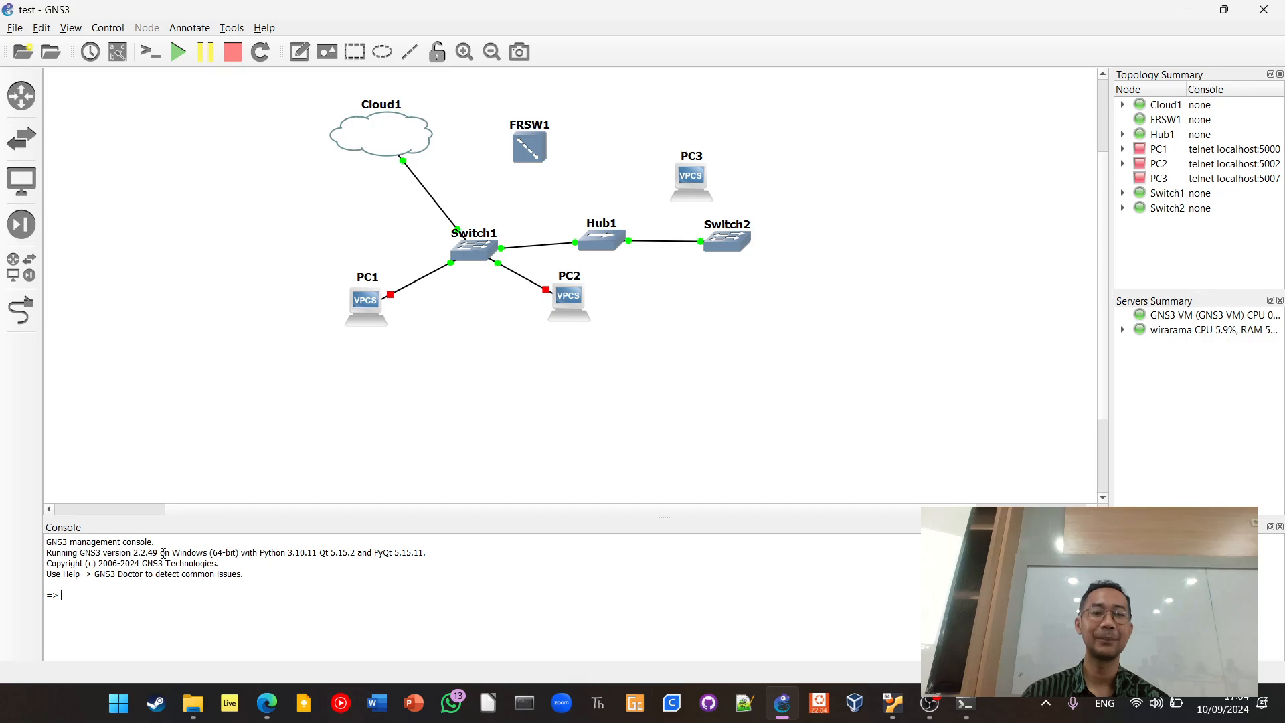
View the running GNS3 VM window in VirtualBox and return to the GNS3 topology
mouse_move(792, 714)
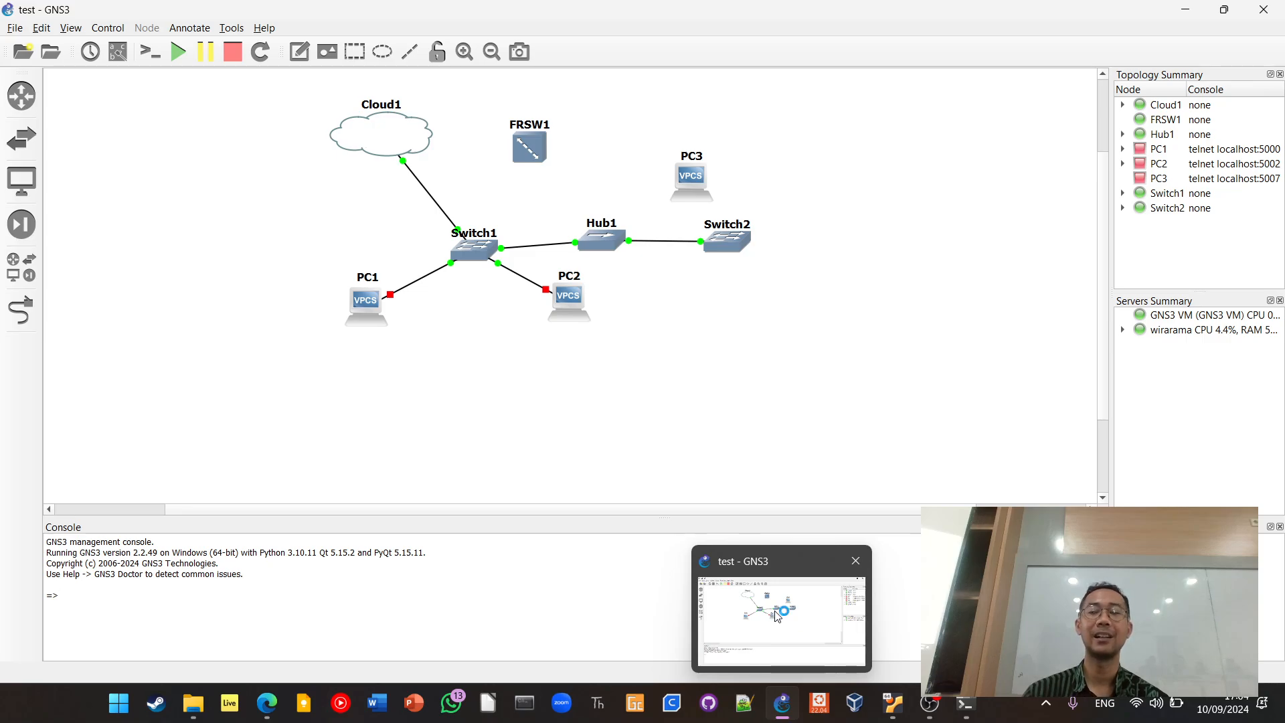
left_click(891, 704)
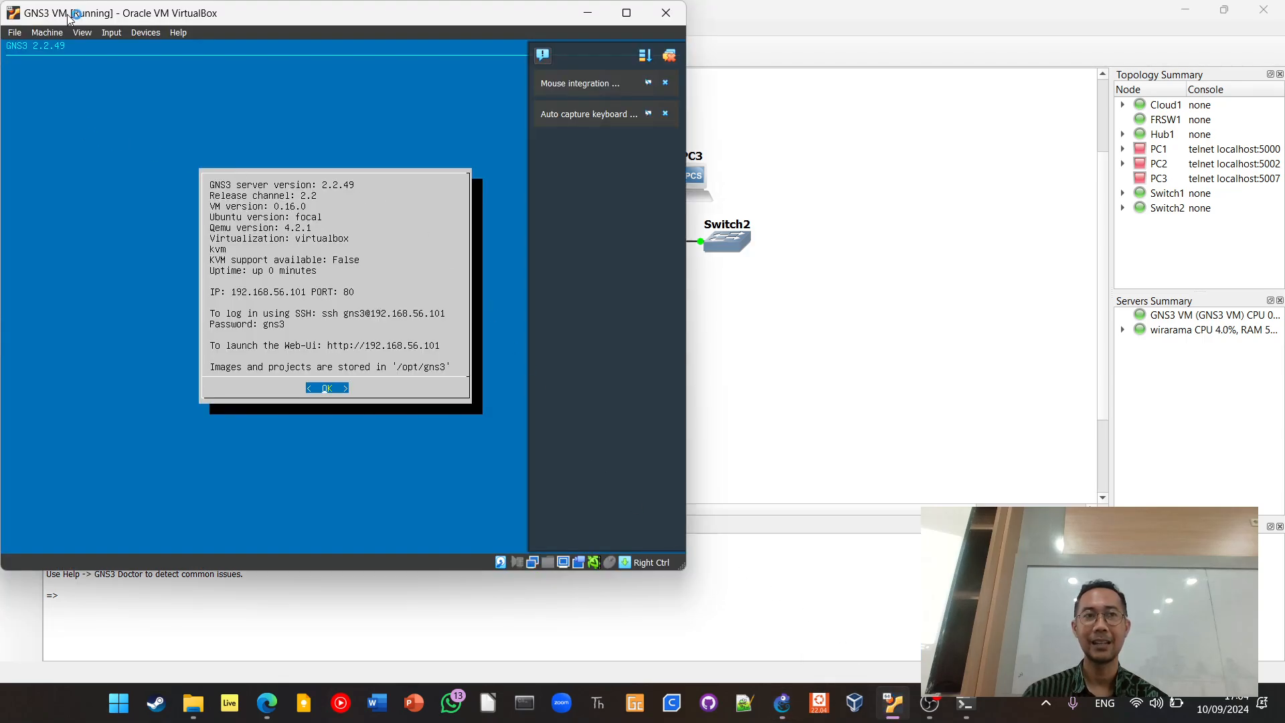
left_click(856, 386)
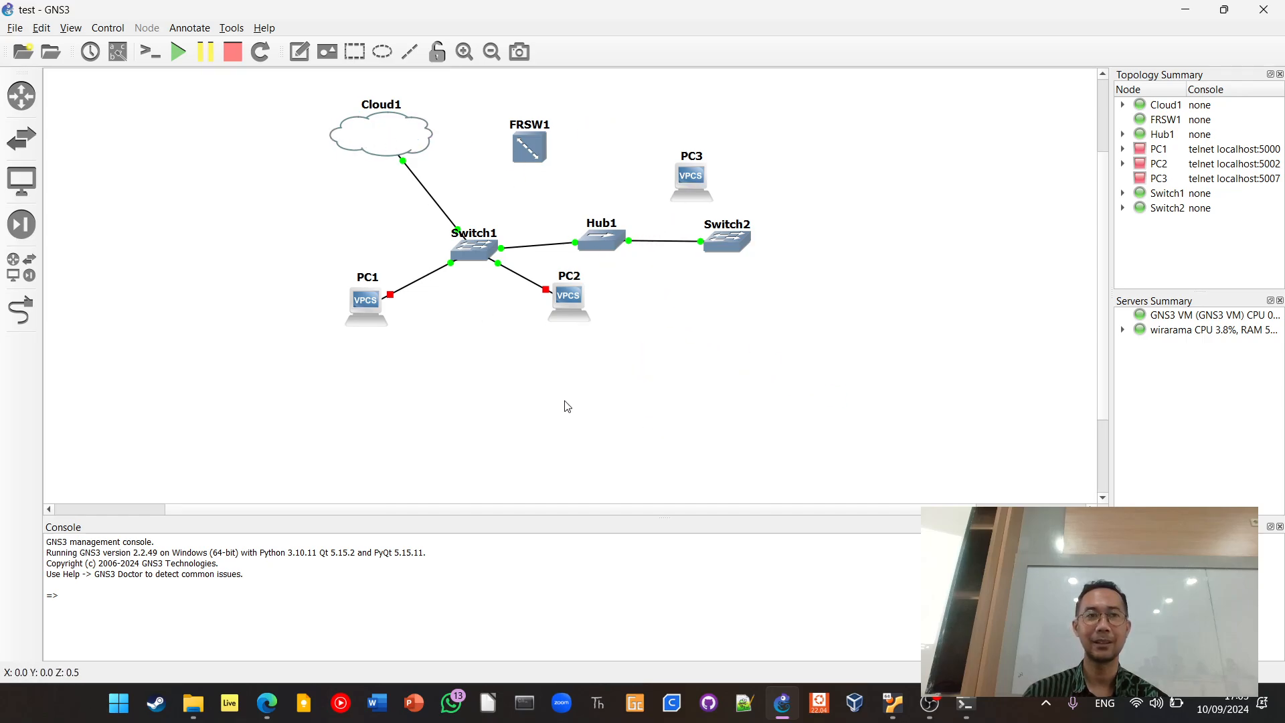
Create a new blank project named test pertama
left_click(12, 28)
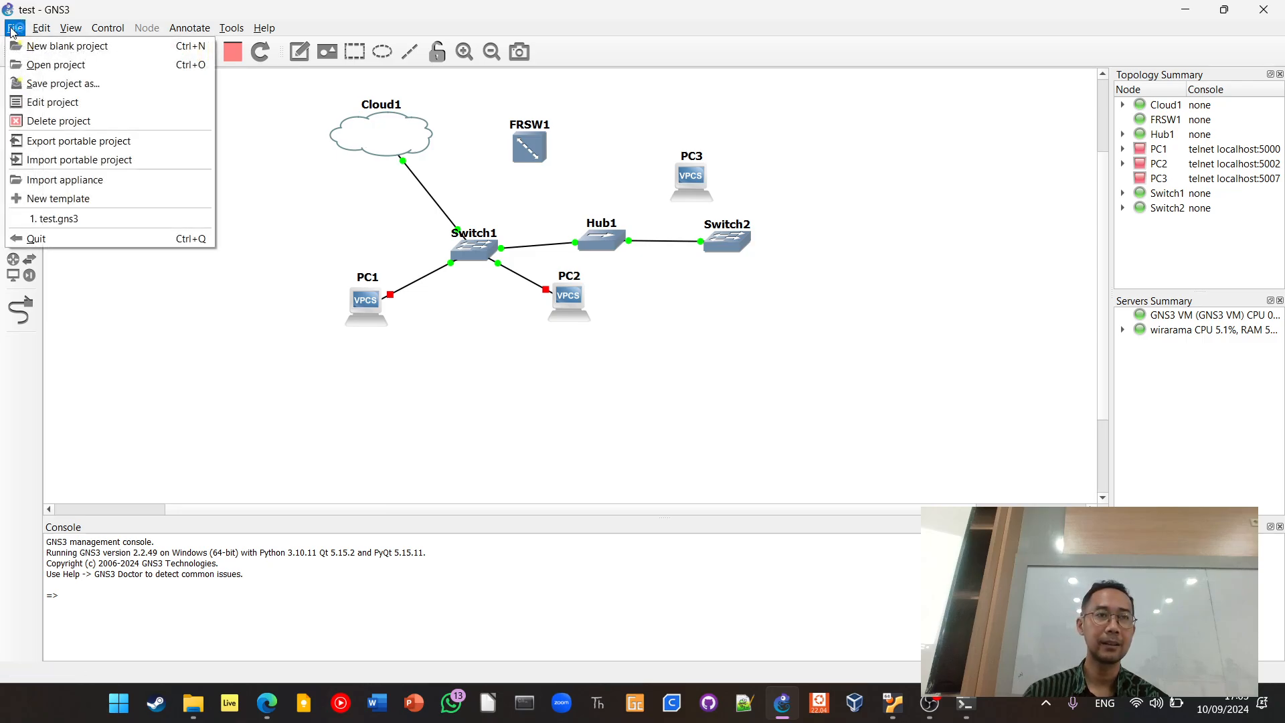
left_click(23, 47)
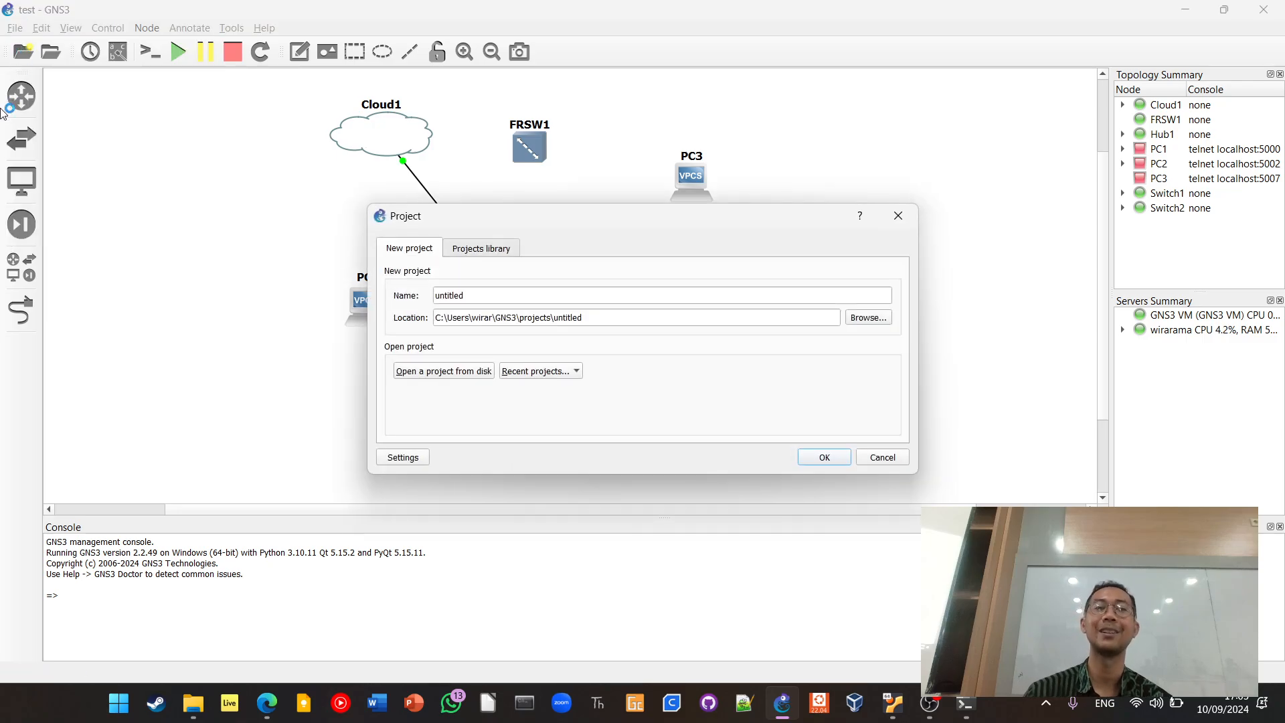
double_click(472, 296)
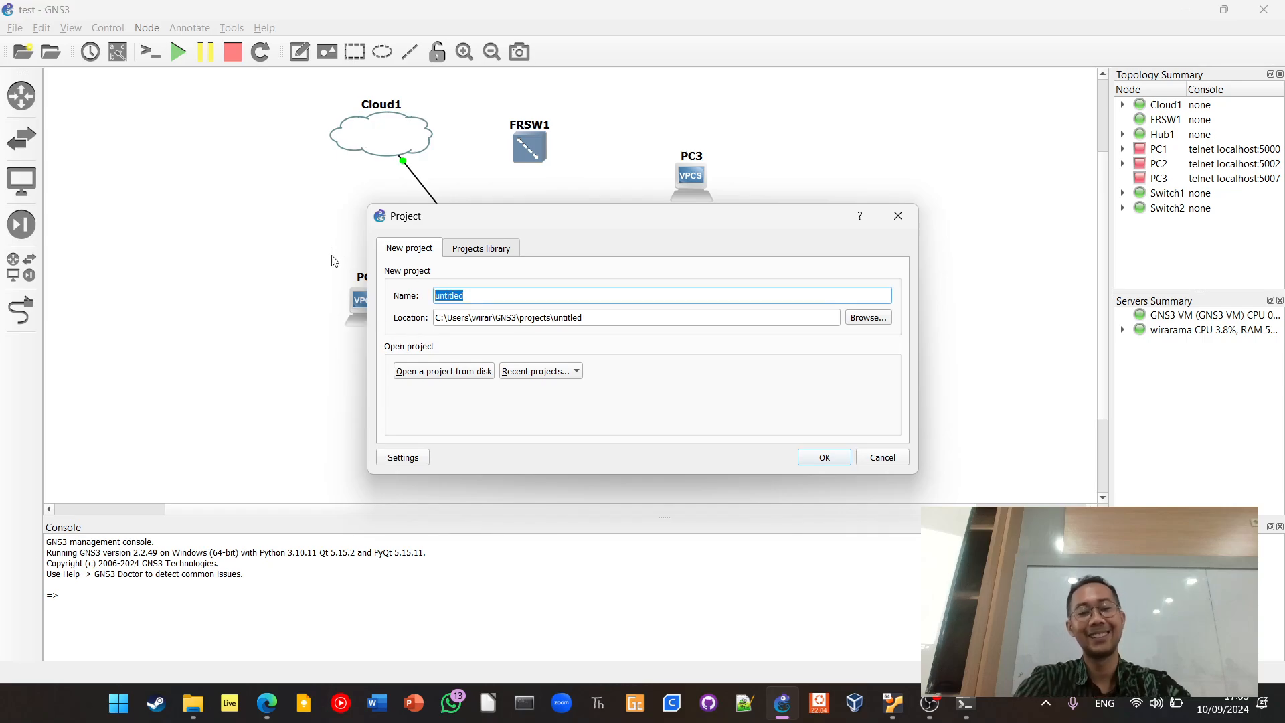
type("test")
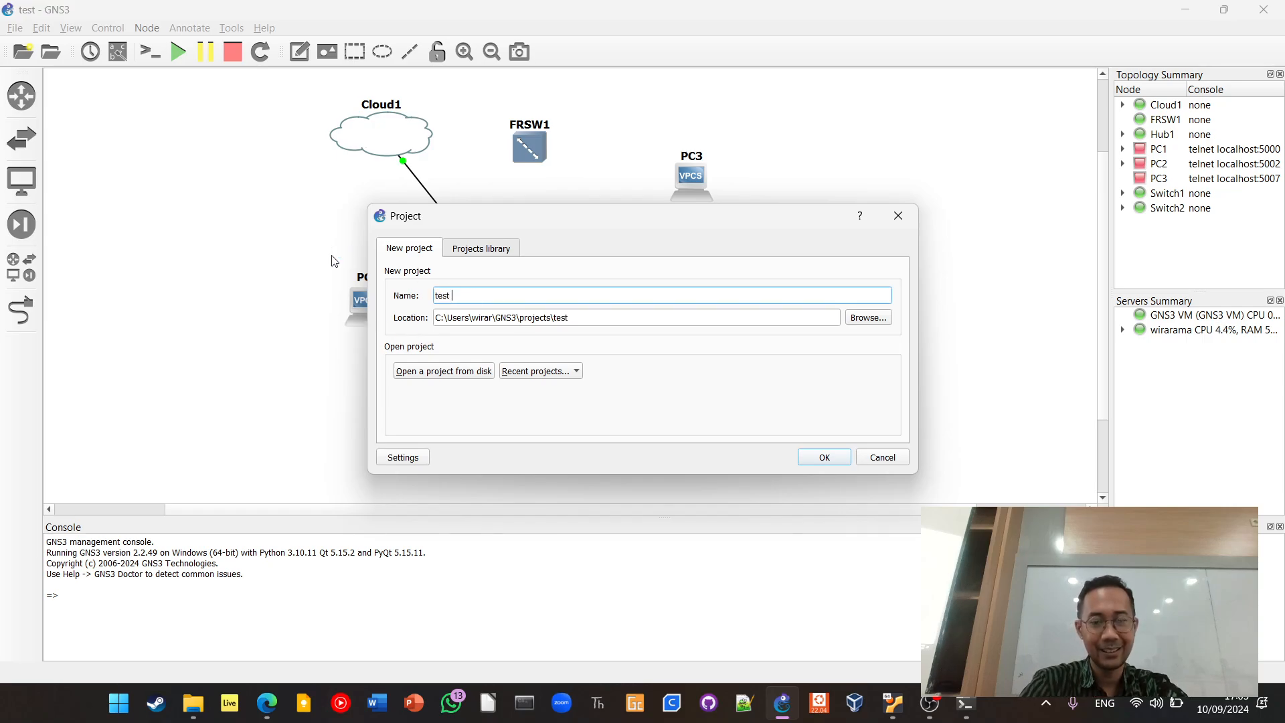
type(" pertama")
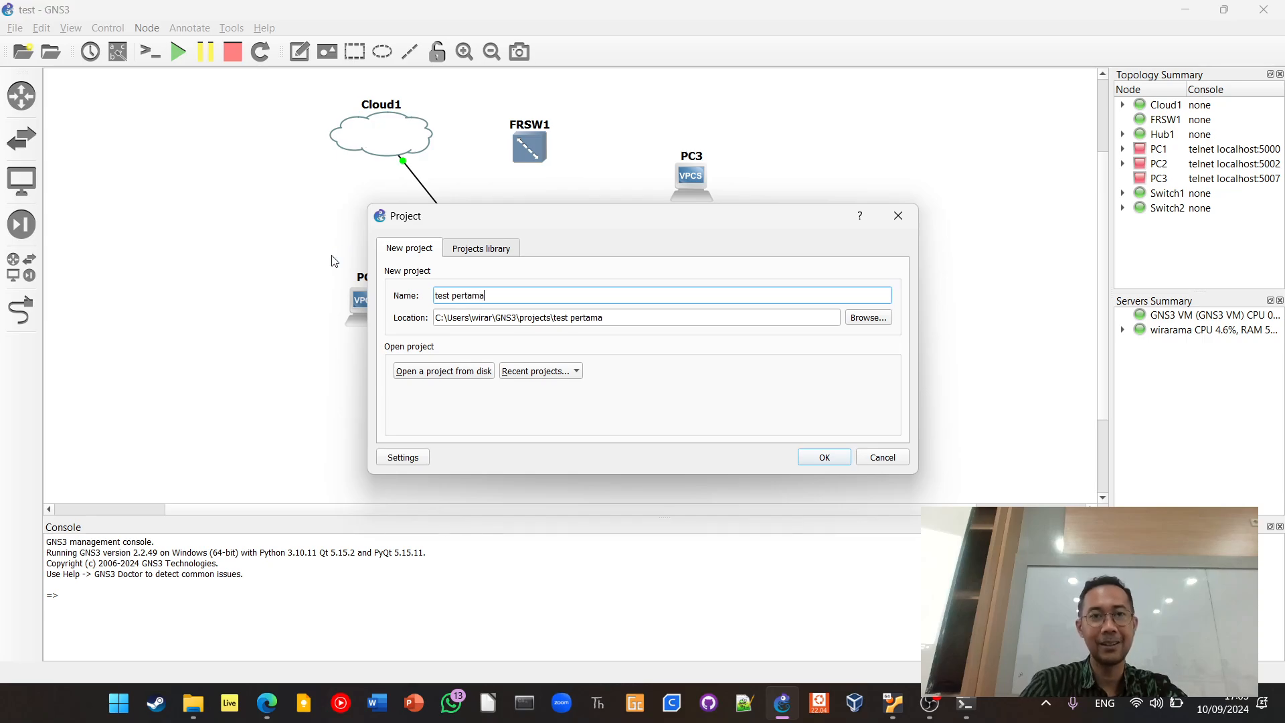
key("Return")
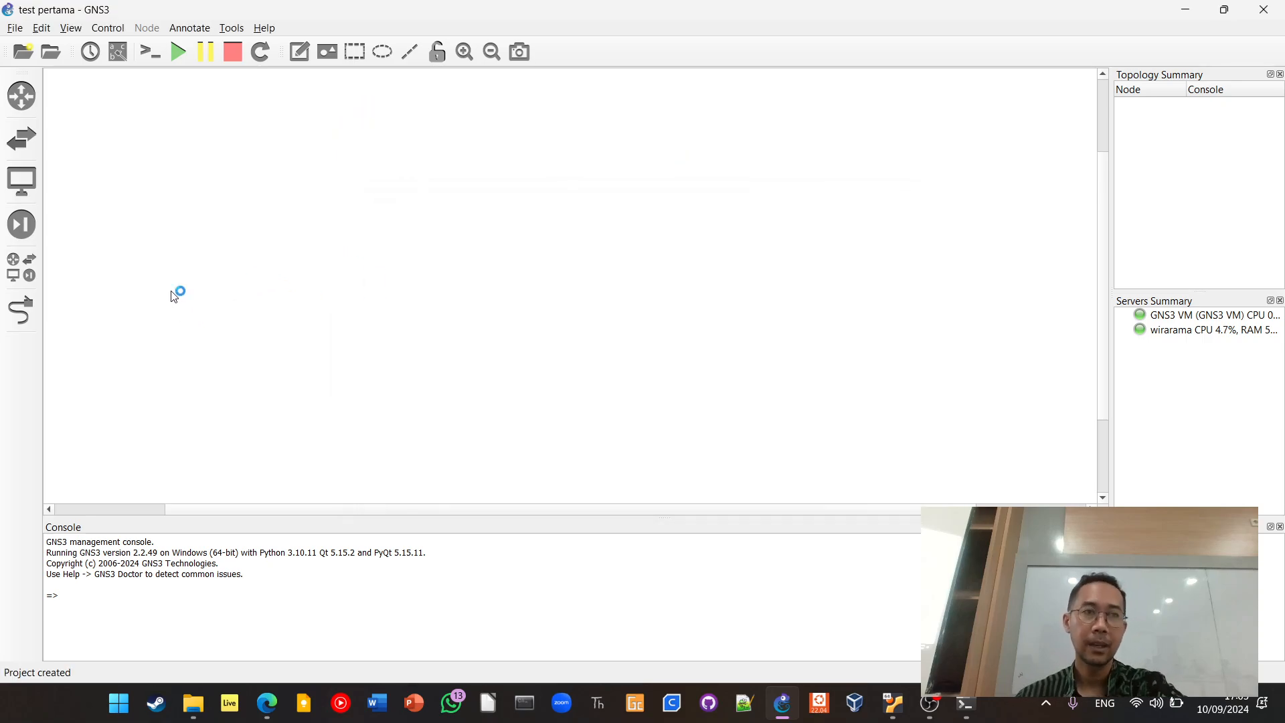
Look through the router, switch, end device, security device and all-device lists, and the link tool
left_click(22, 96)
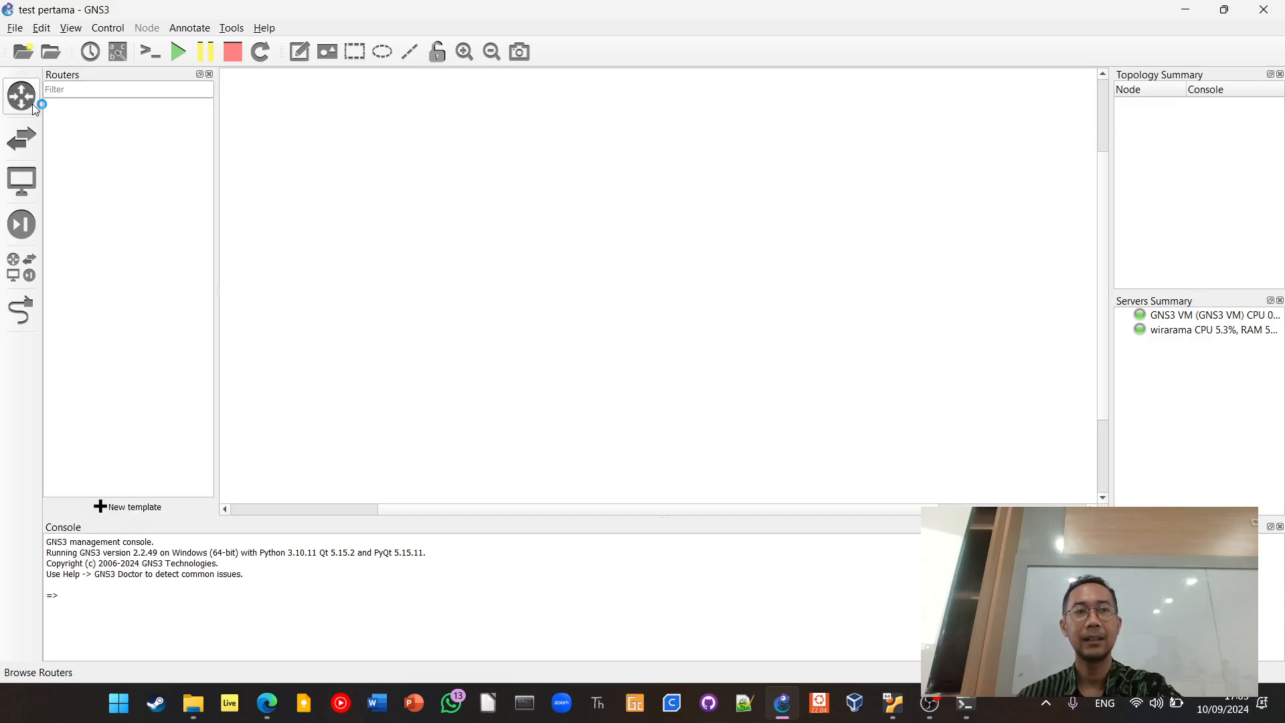
left_click(21, 139)
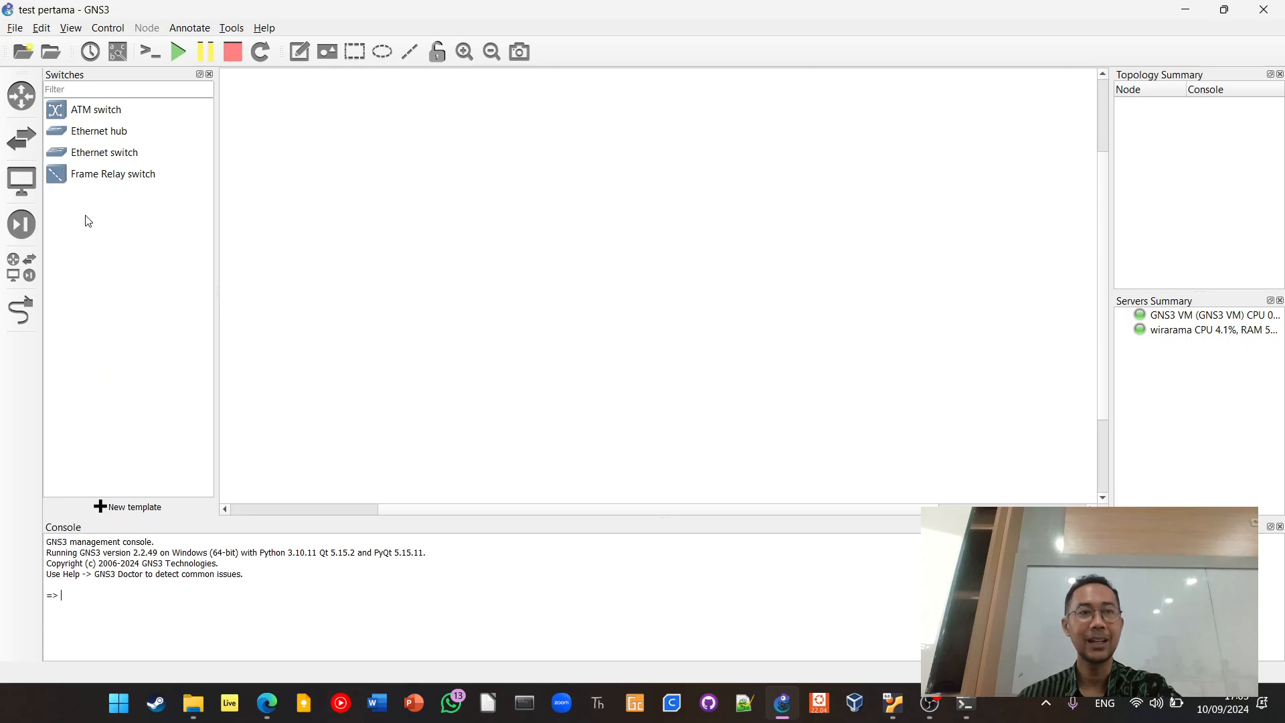
left_click(29, 188)
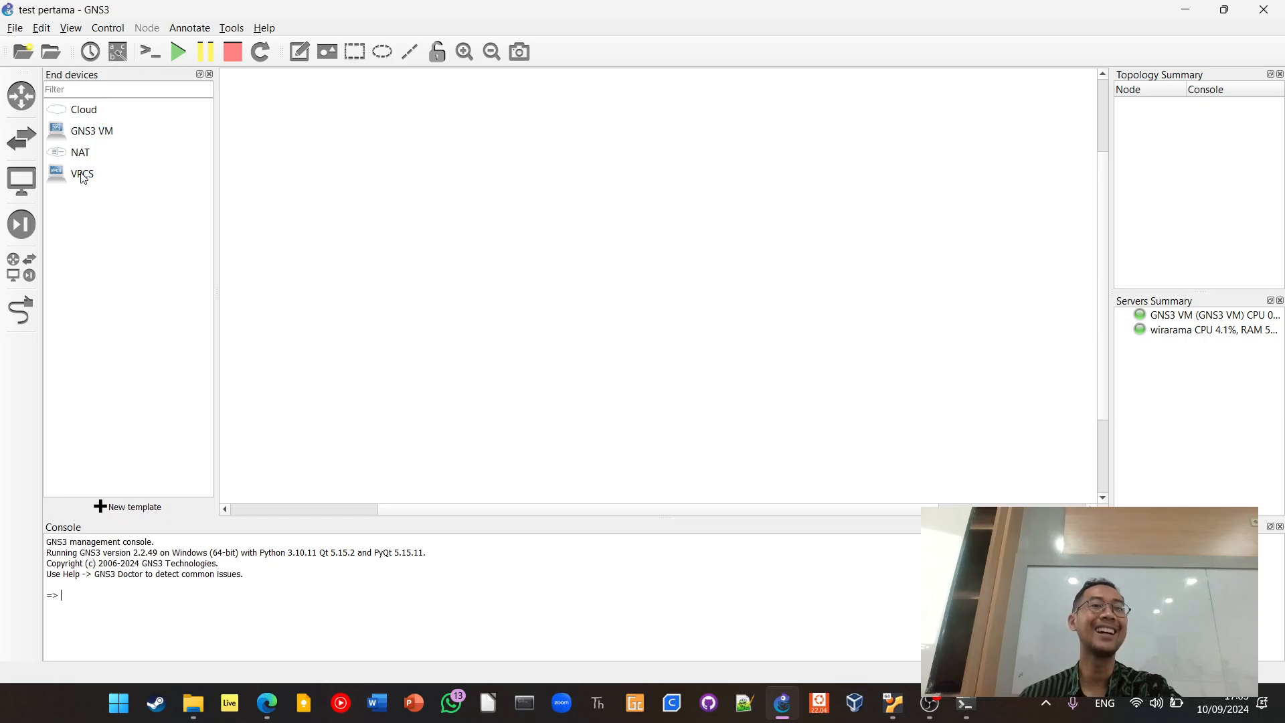
left_click(29, 227)
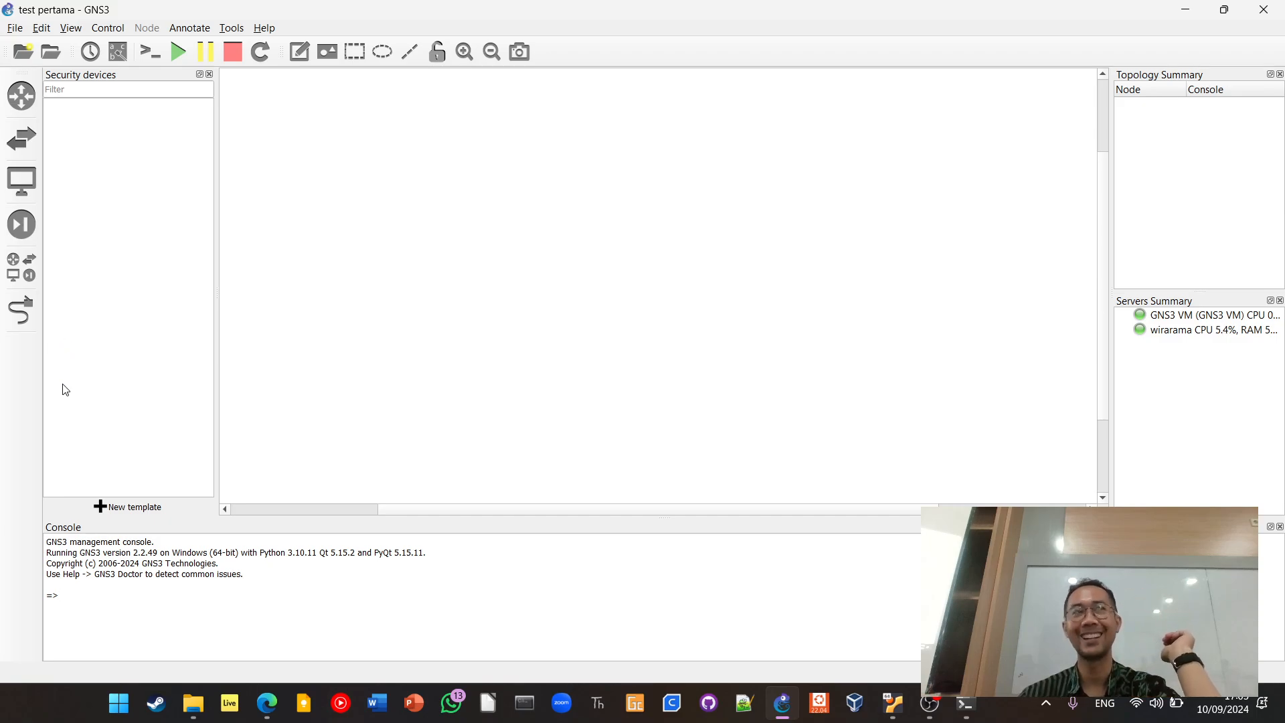
left_click(33, 272)
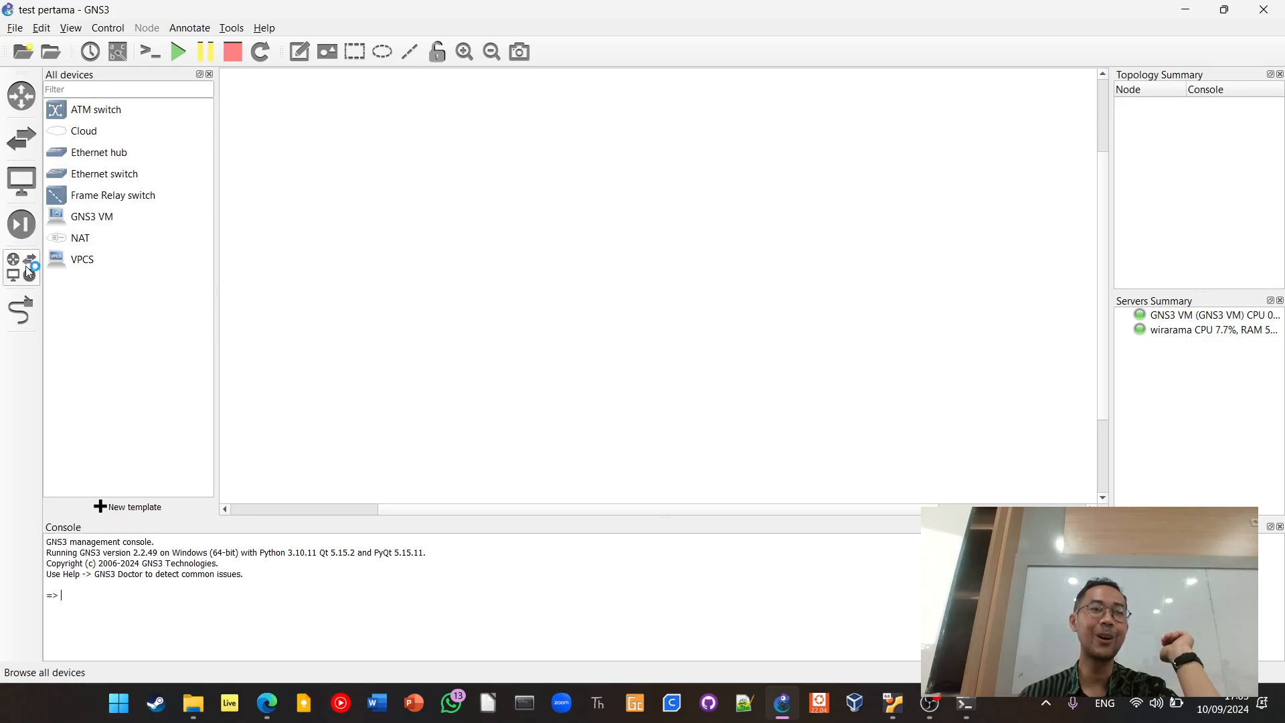
left_click(21, 310)
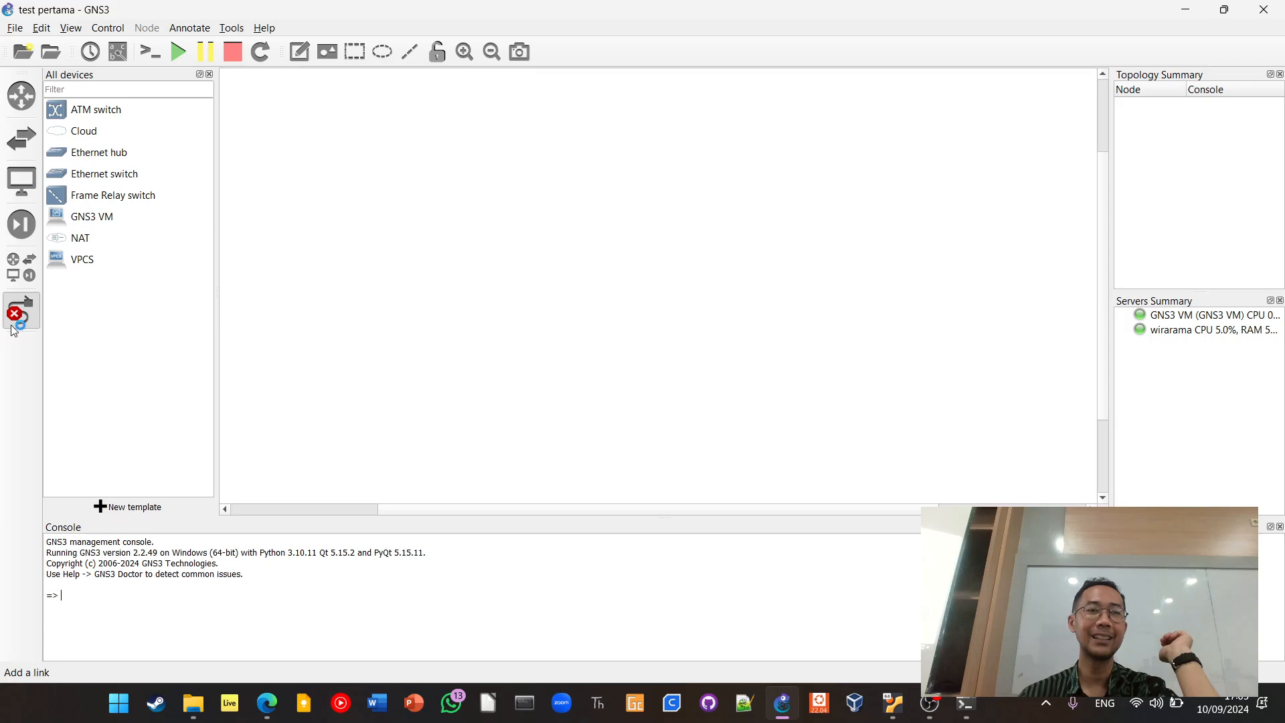
left_click(20, 314)
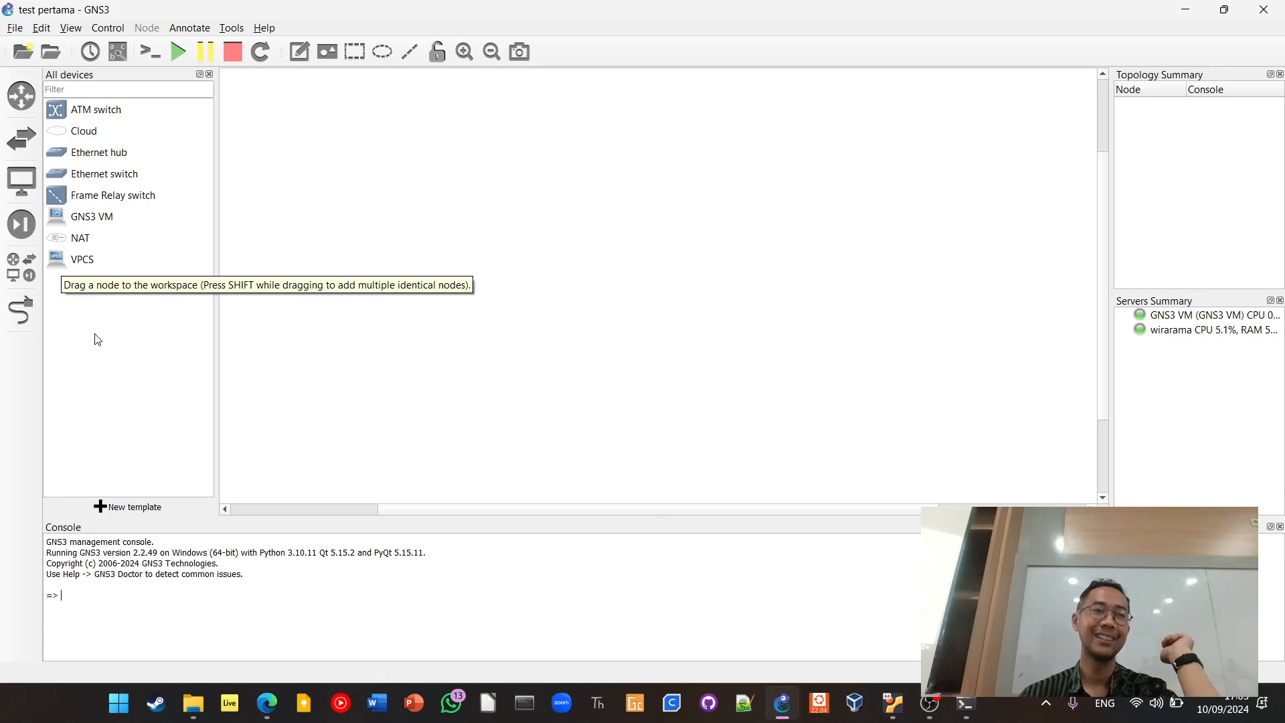
Add two VPCS nodes to the workspace on the default server and align PC2 below PC1
left_click(23, 186)
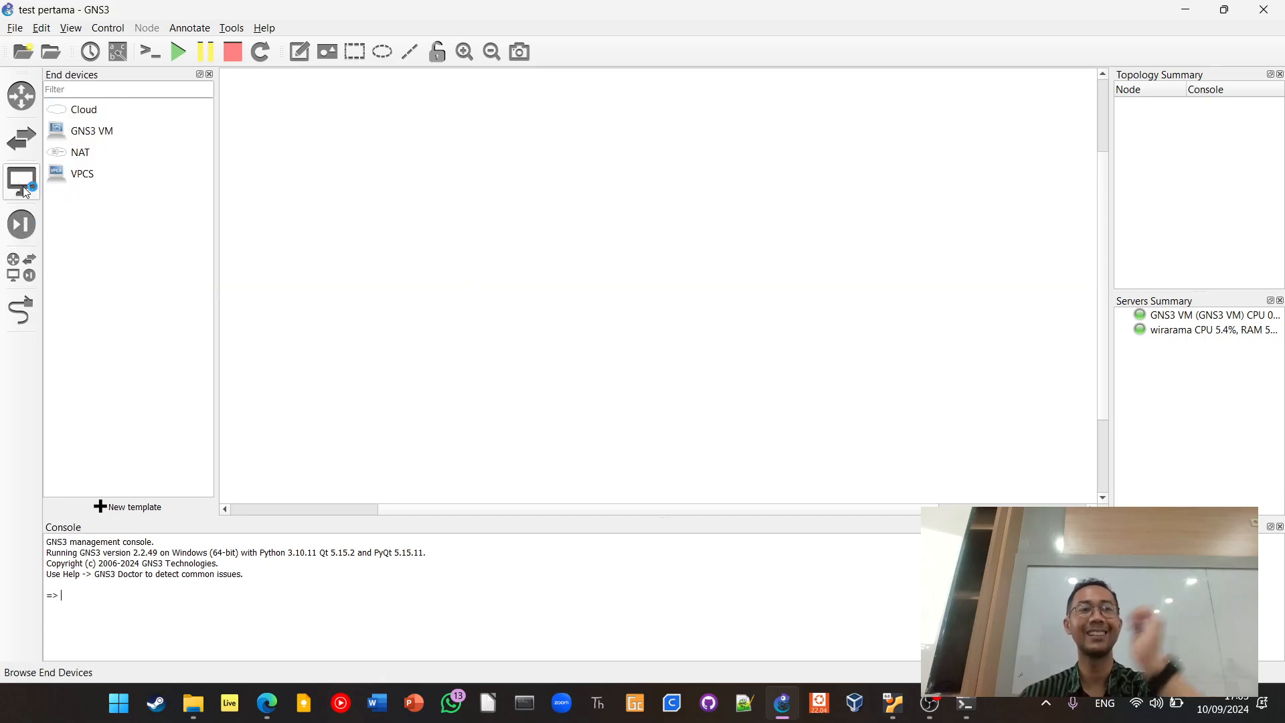
left_click(67, 178)
left_click_drag(67, 178, 934, 223)
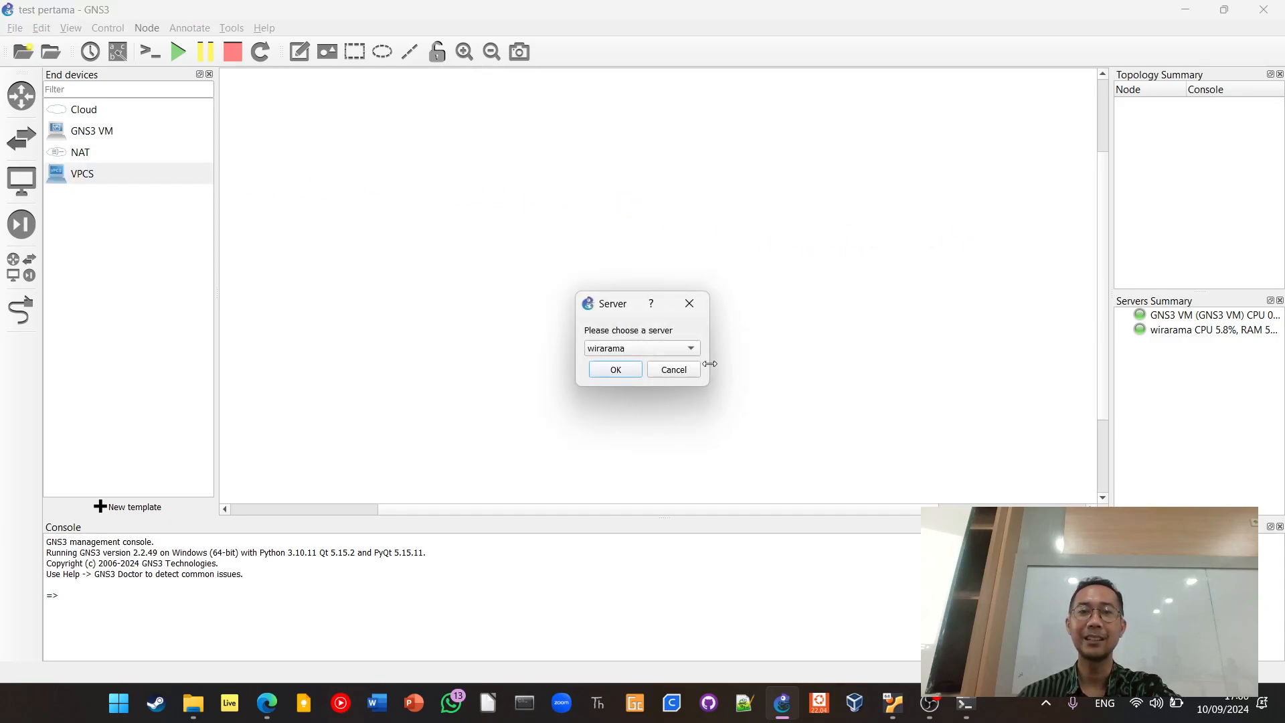
left_click(632, 375)
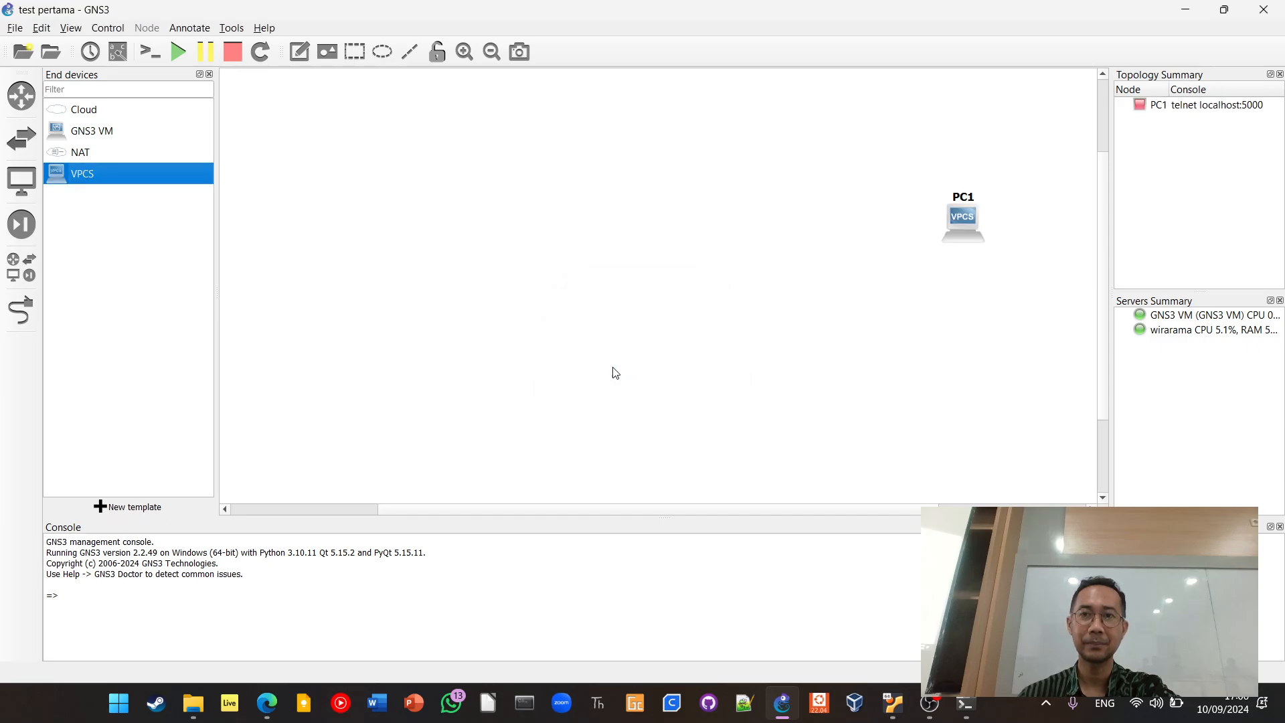
left_click_drag(66, 173, 974, 332)
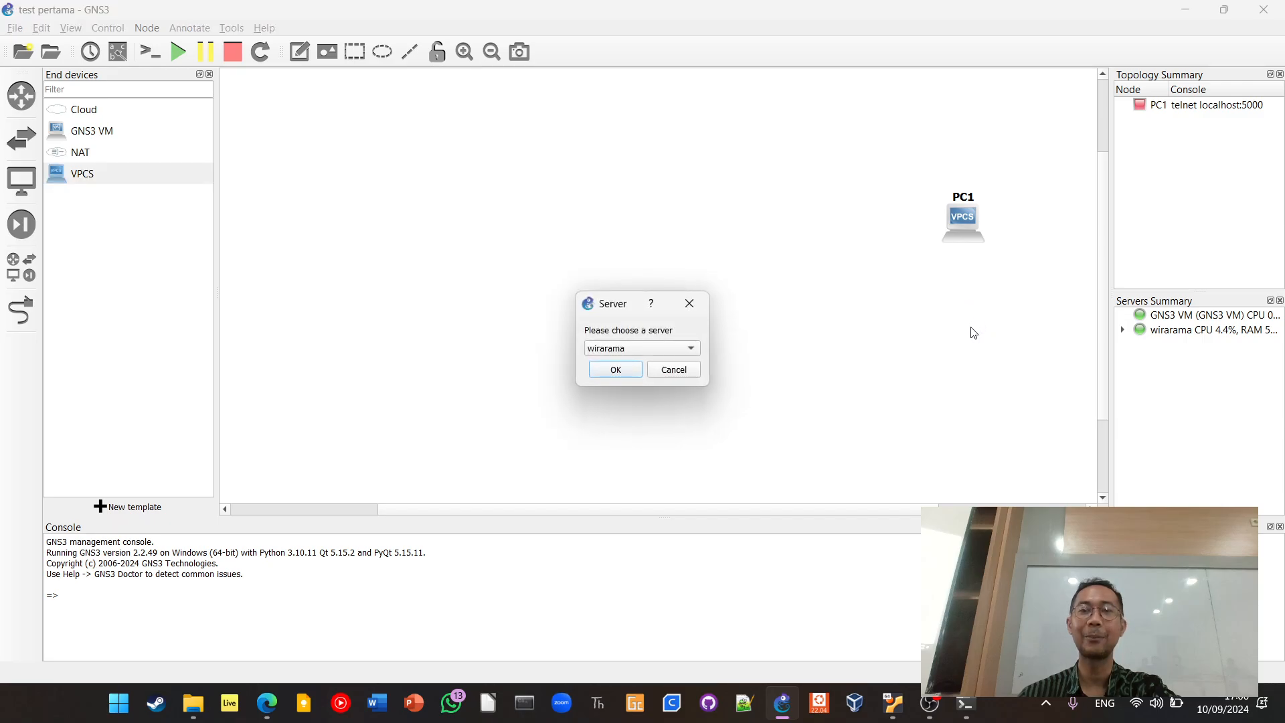
left_click(622, 370)
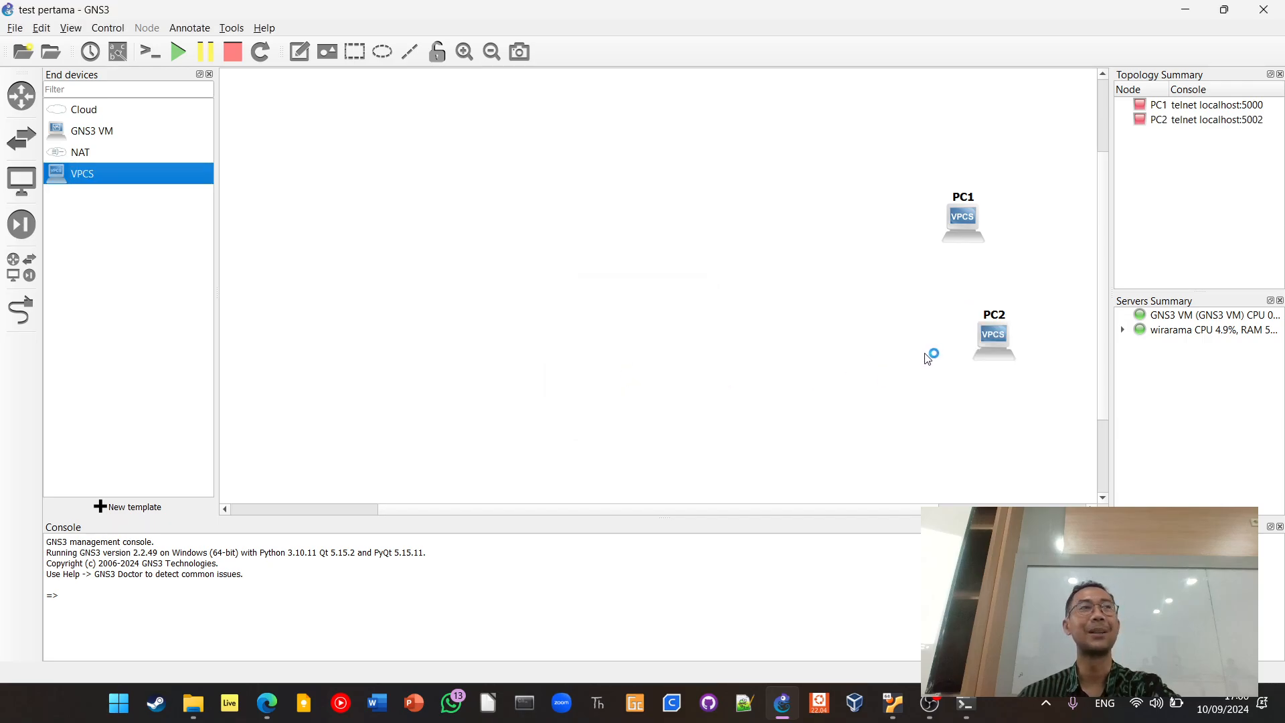
left_click_drag(1007, 340, 973, 302)
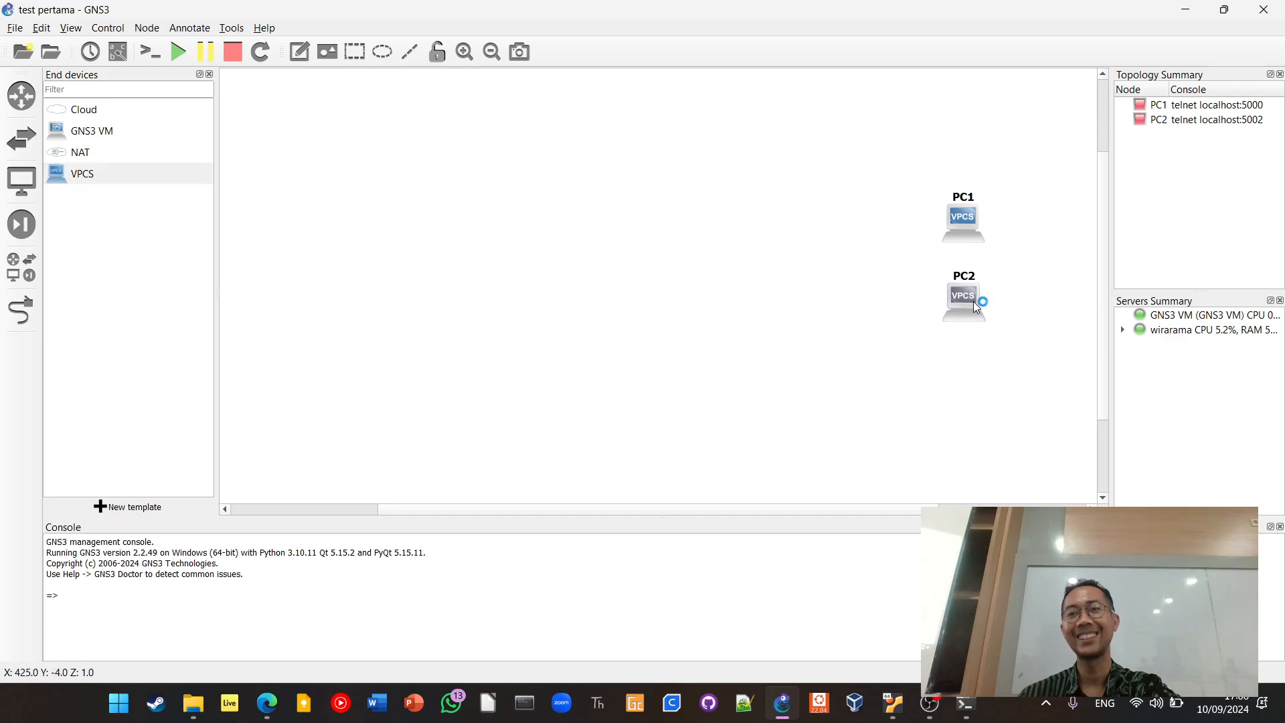
Add a third VPCS node on the default server and align it below PC2
left_click(849, 343)
left_click_drag(91, 172, 978, 401)
left_click(616, 372)
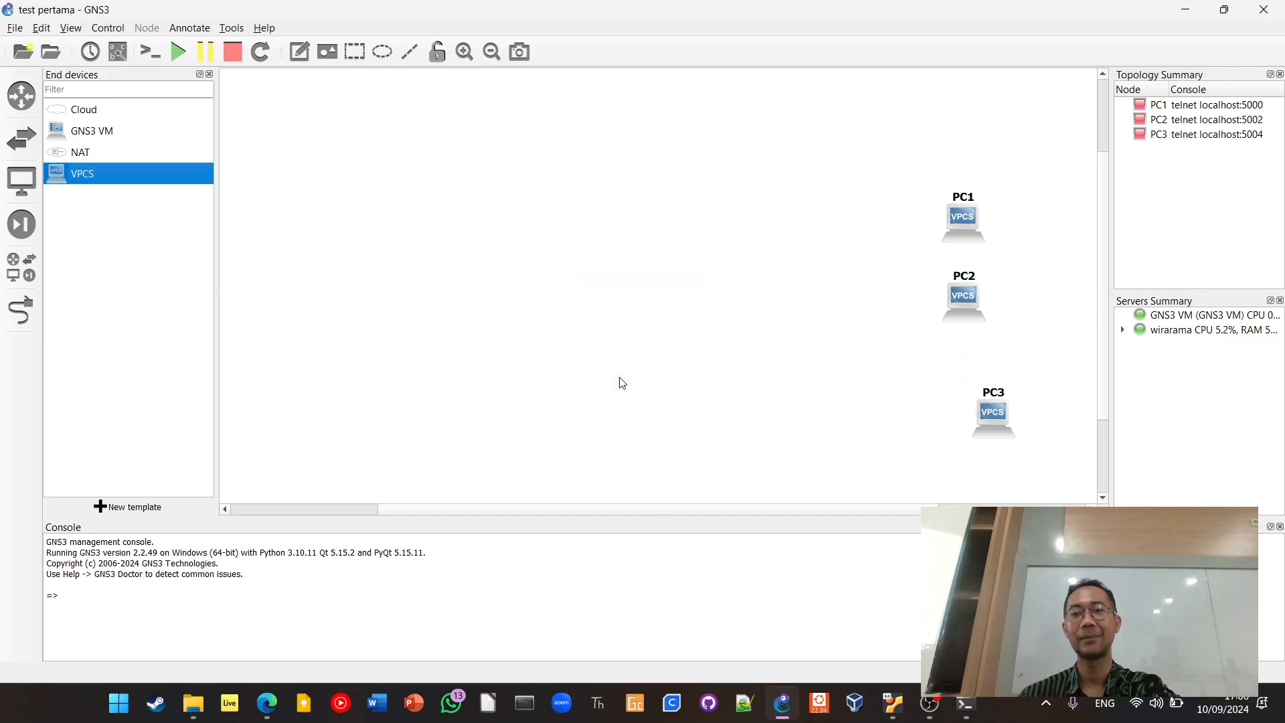
left_click(833, 388)
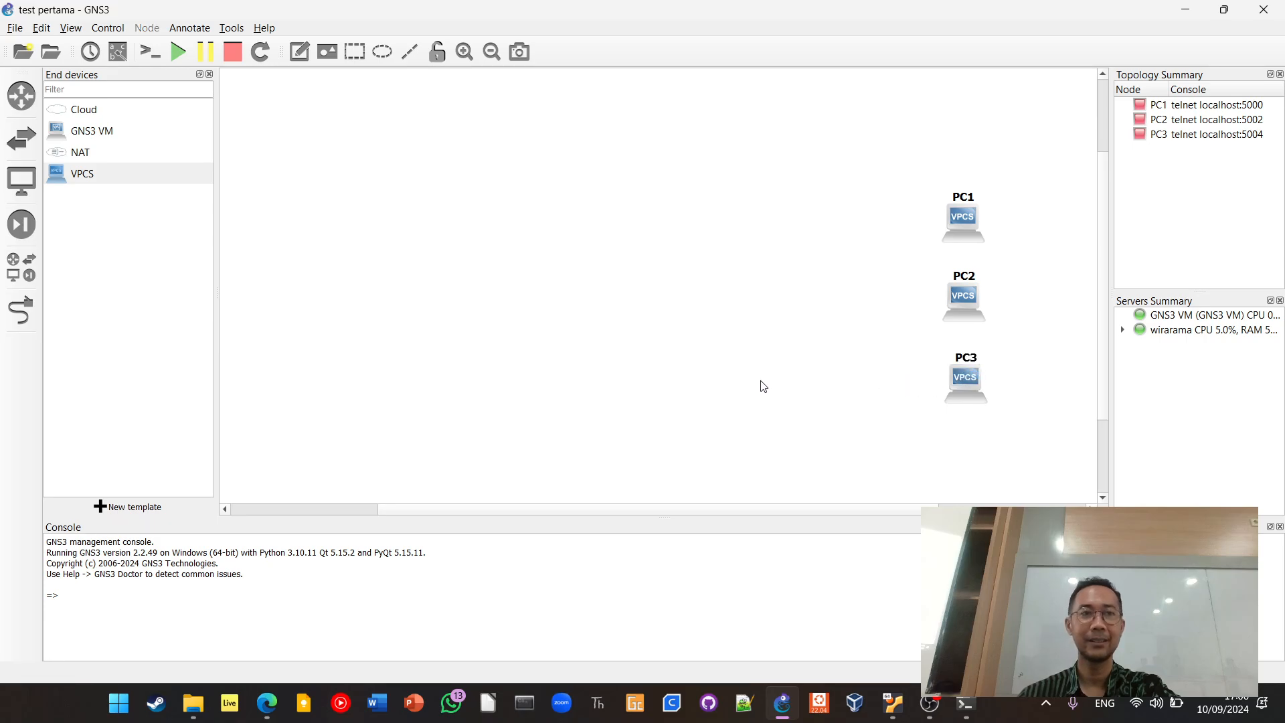
right_click(963, 376)
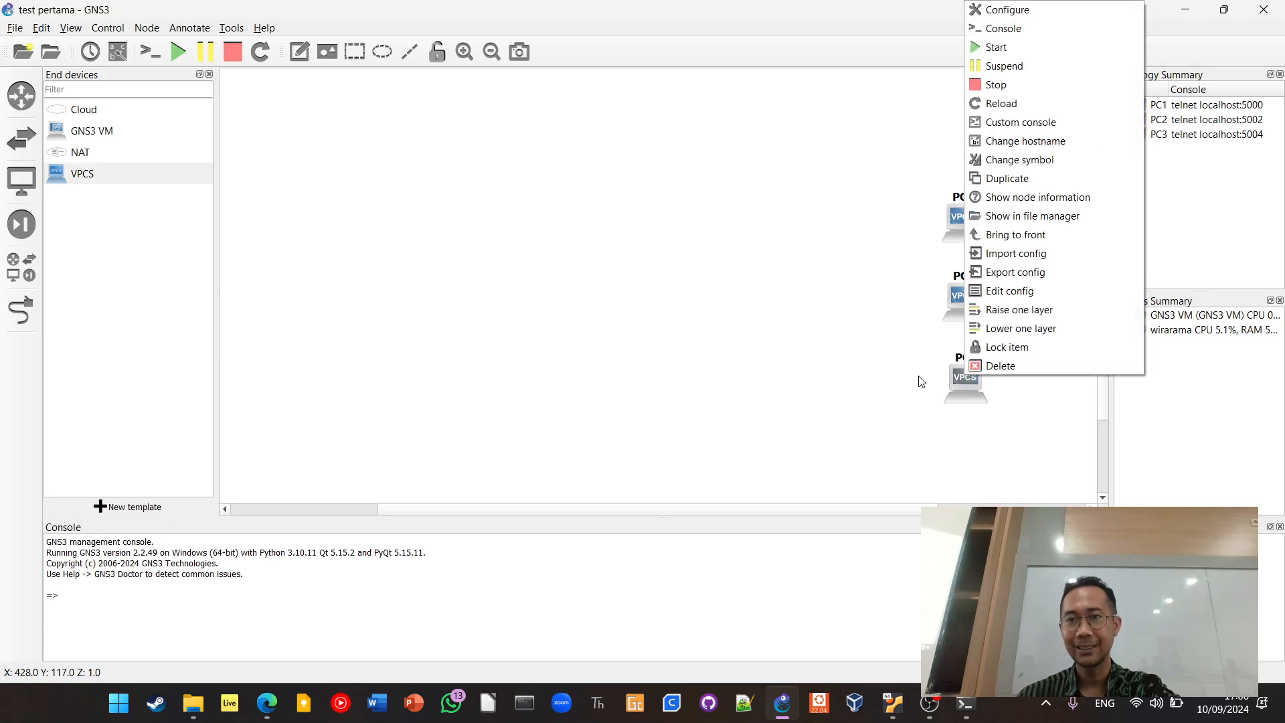
left_click(880, 380)
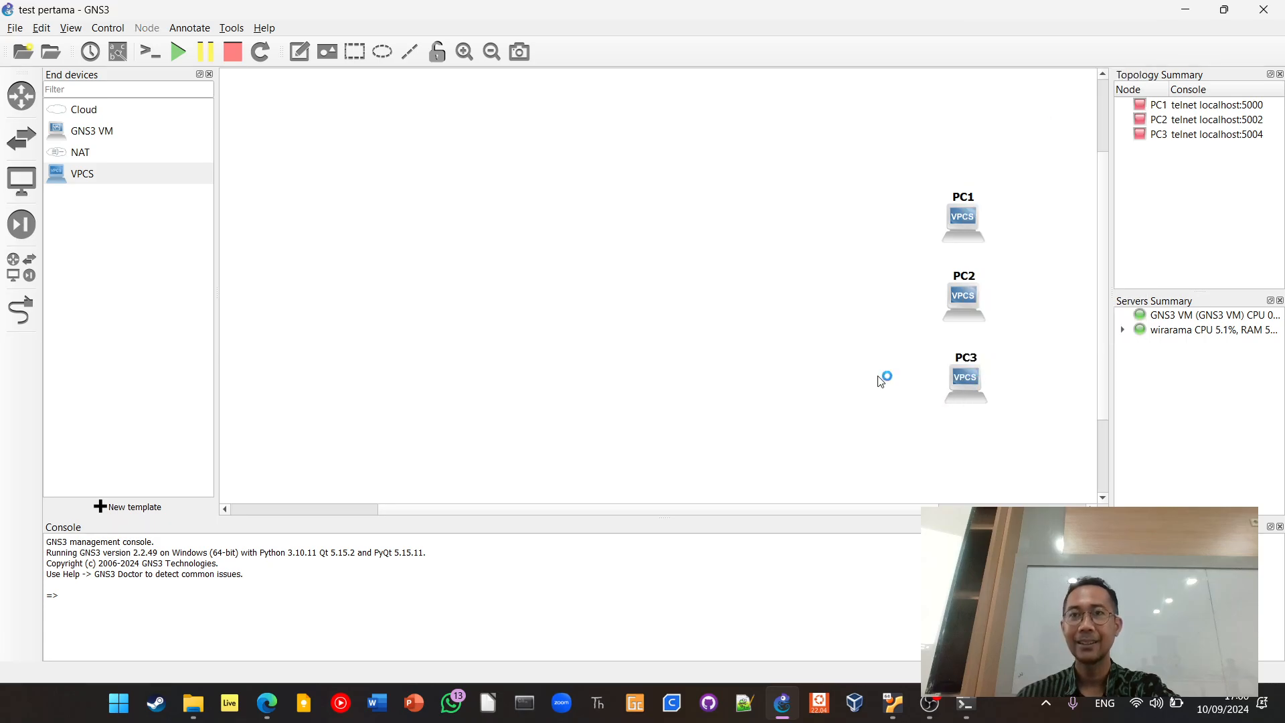
Link PC3's Ethernet0 port to PC2's Ethernet0 port
left_click(18, 327)
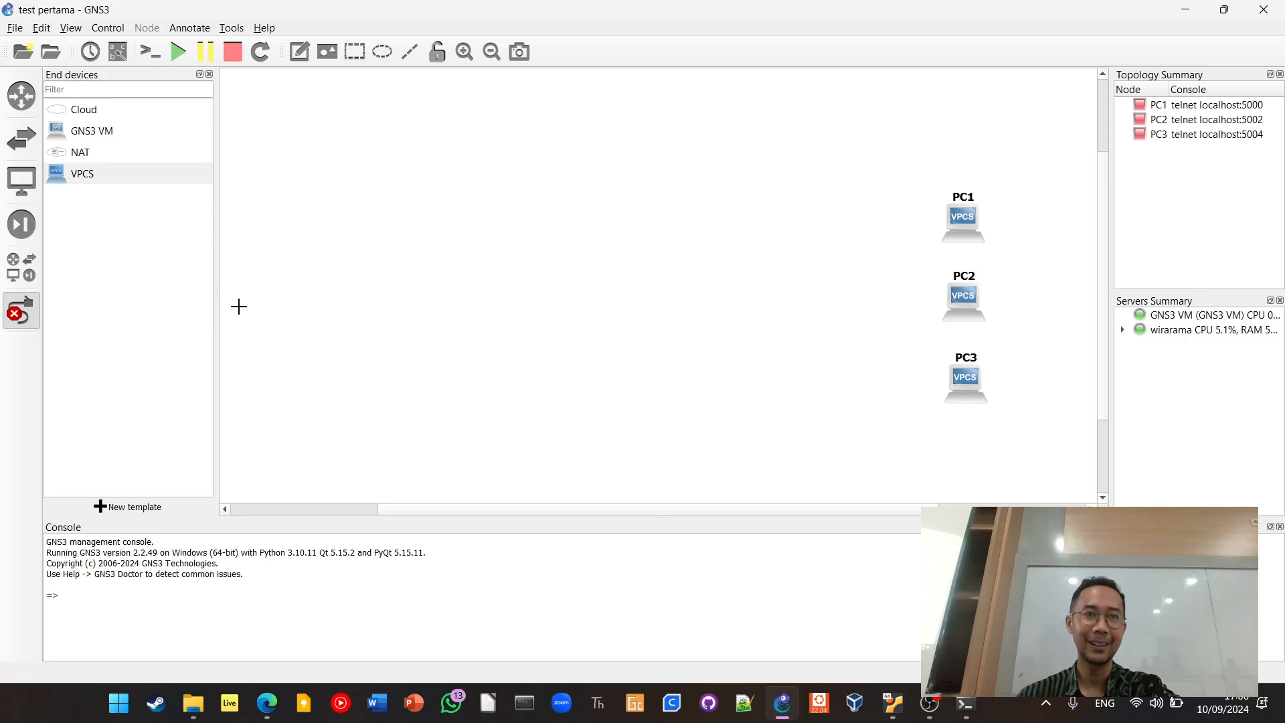
left_click(965, 384)
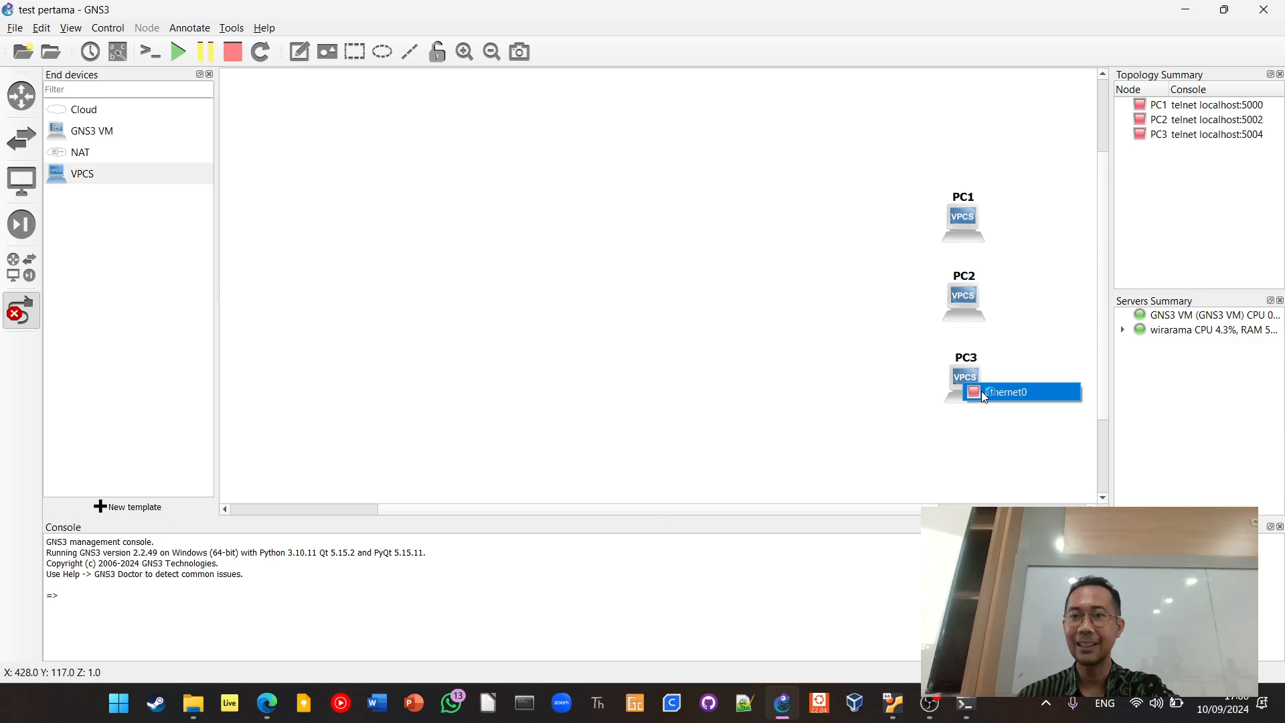
left_click(983, 393)
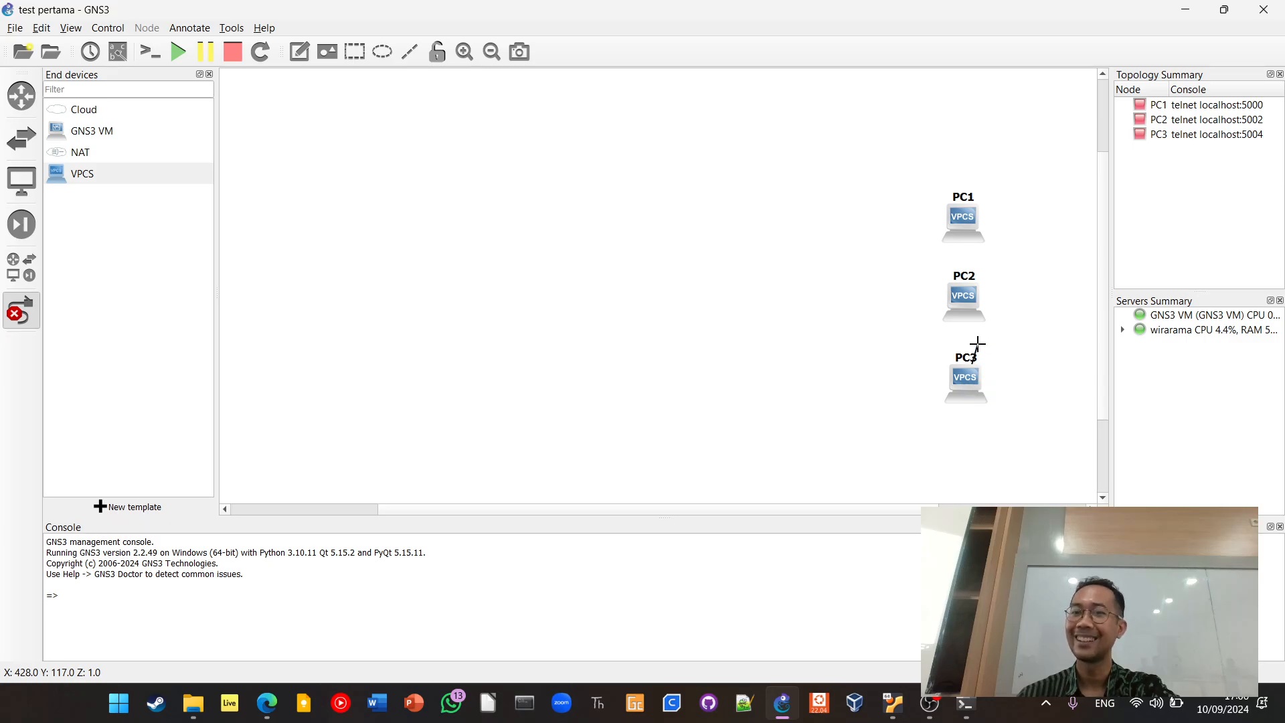
left_click(967, 295)
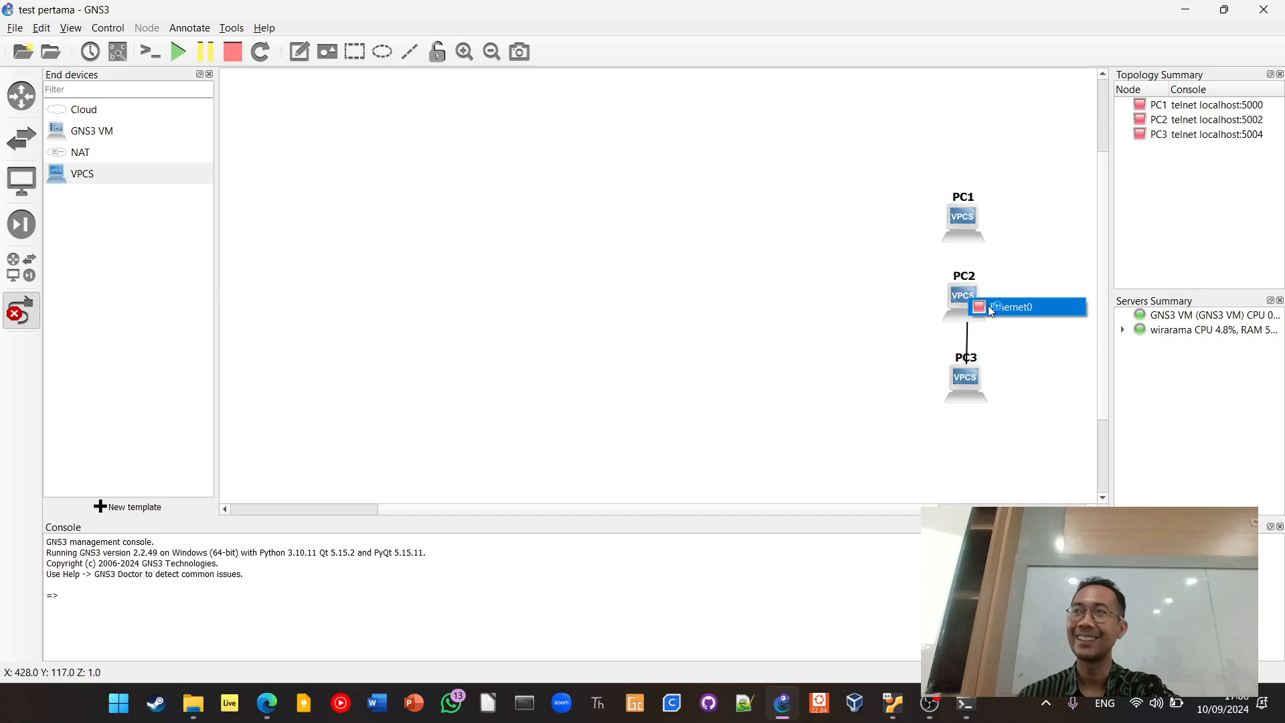
left_click(991, 309)
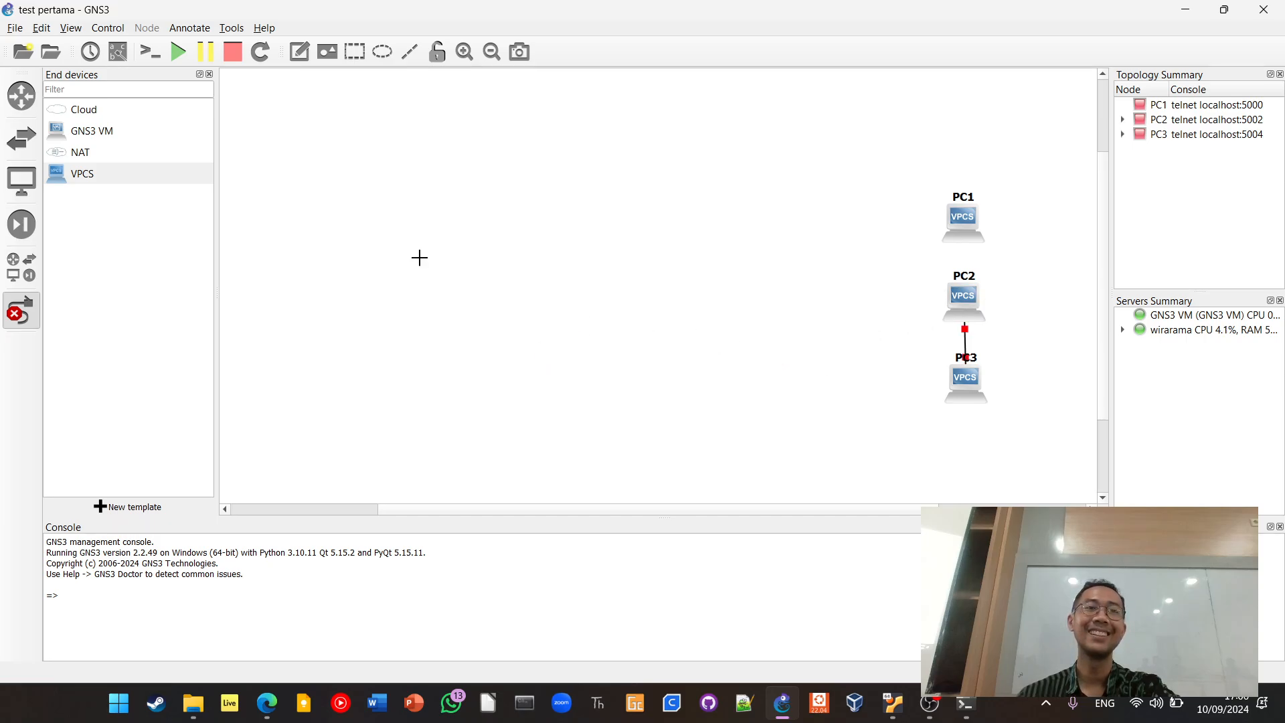
Start all devices in the topology and stop them again
left_click(178, 51)
left_click(670, 365)
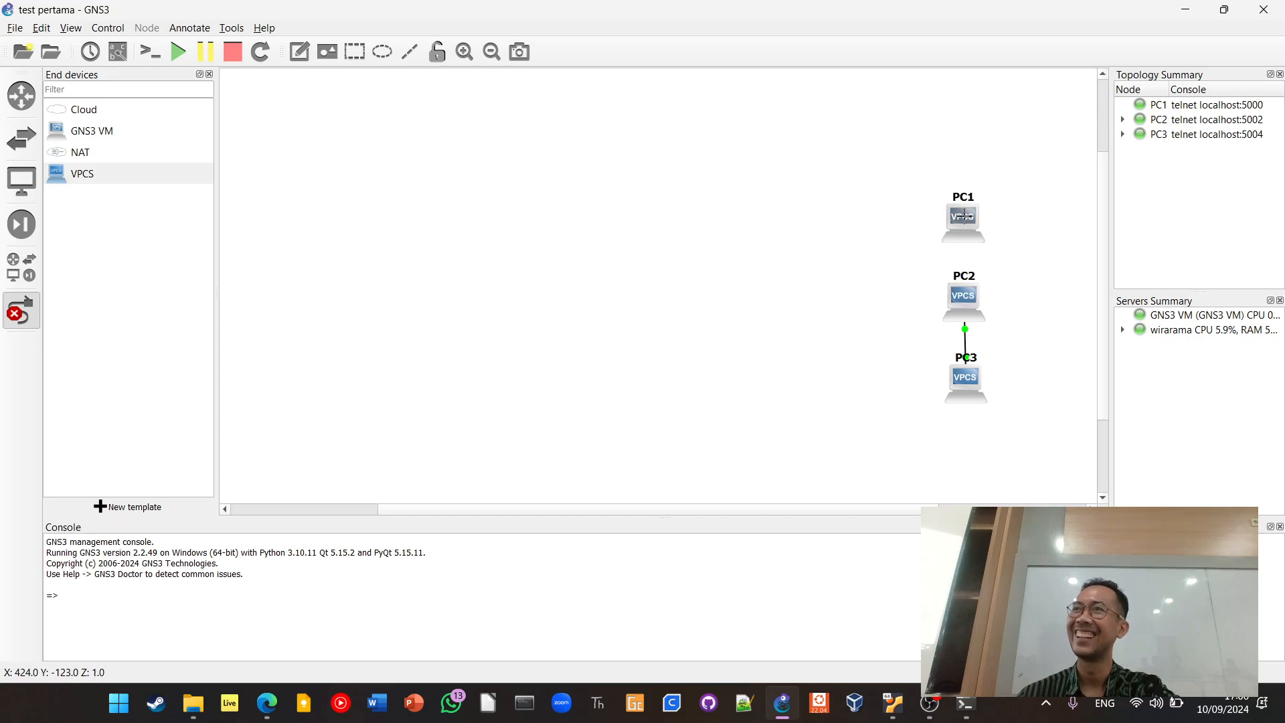
left_click(227, 54)
left_click(670, 367)
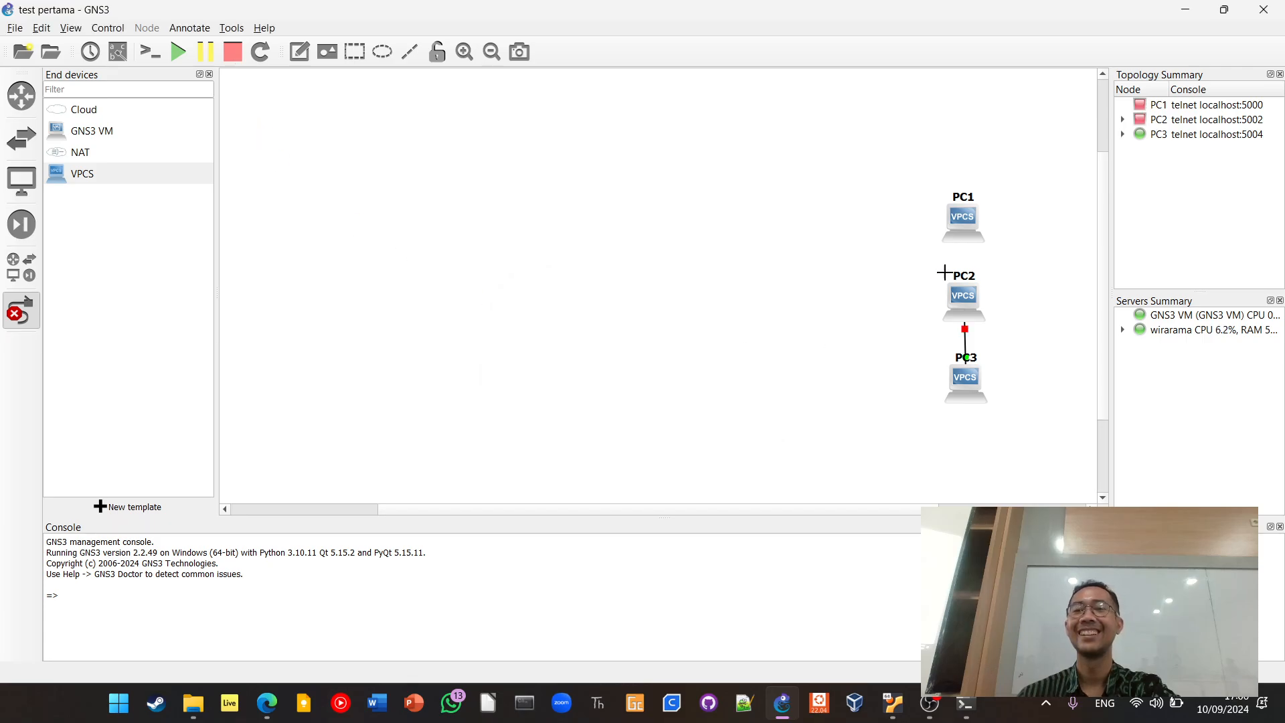
Try to link PC1's Ethernet0 port to PC2's Ethernet0 port, and leave link mode
left_click(968, 225)
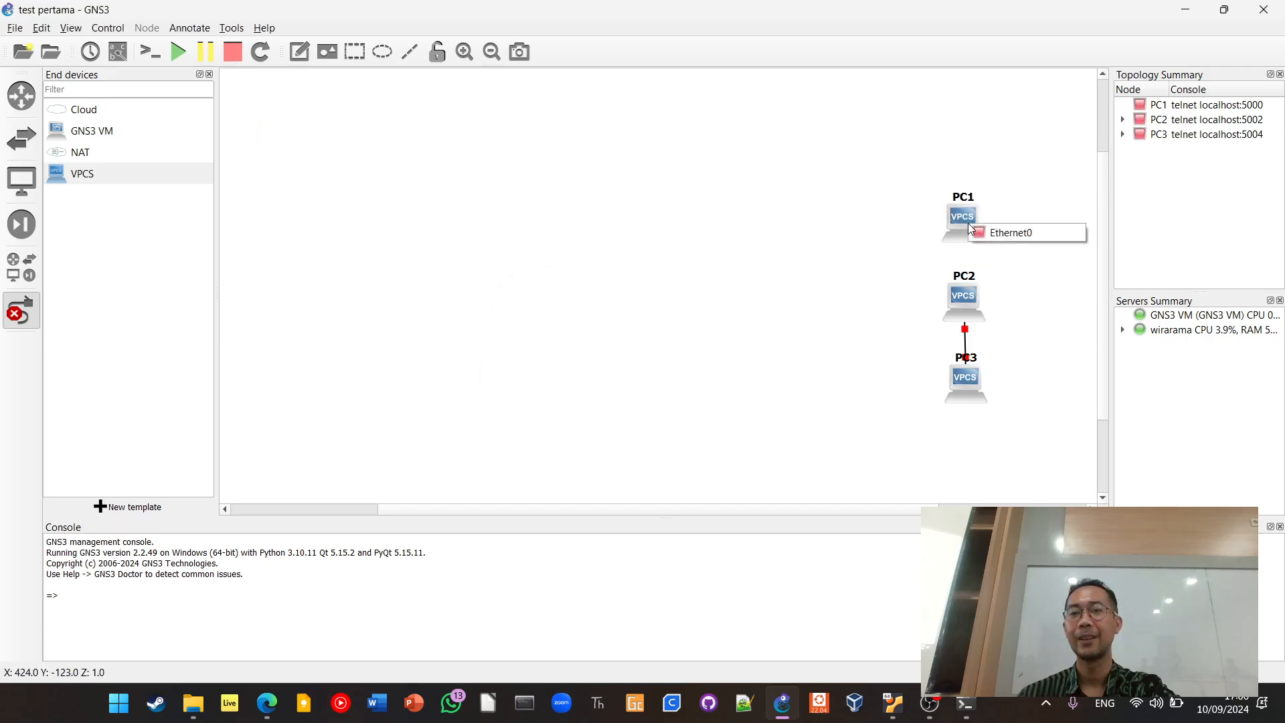
left_click(984, 230)
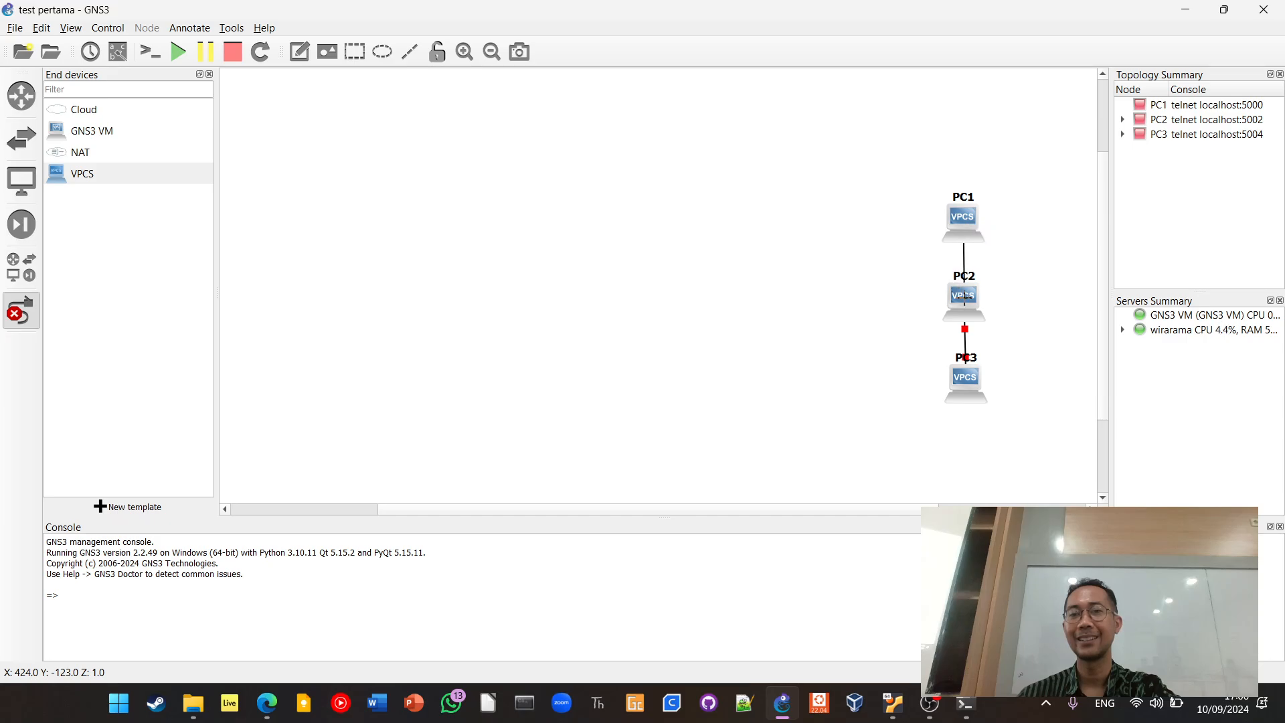
left_click(964, 298)
left_click(991, 309)
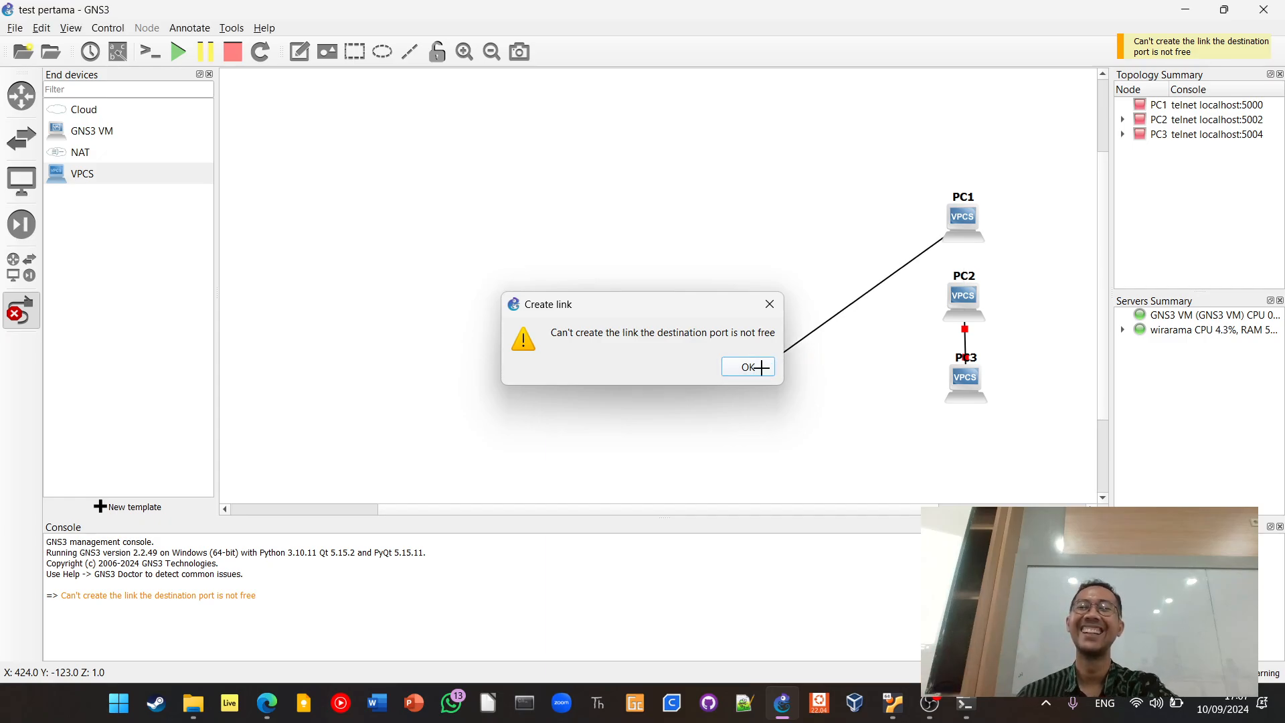
left_click(747, 367)
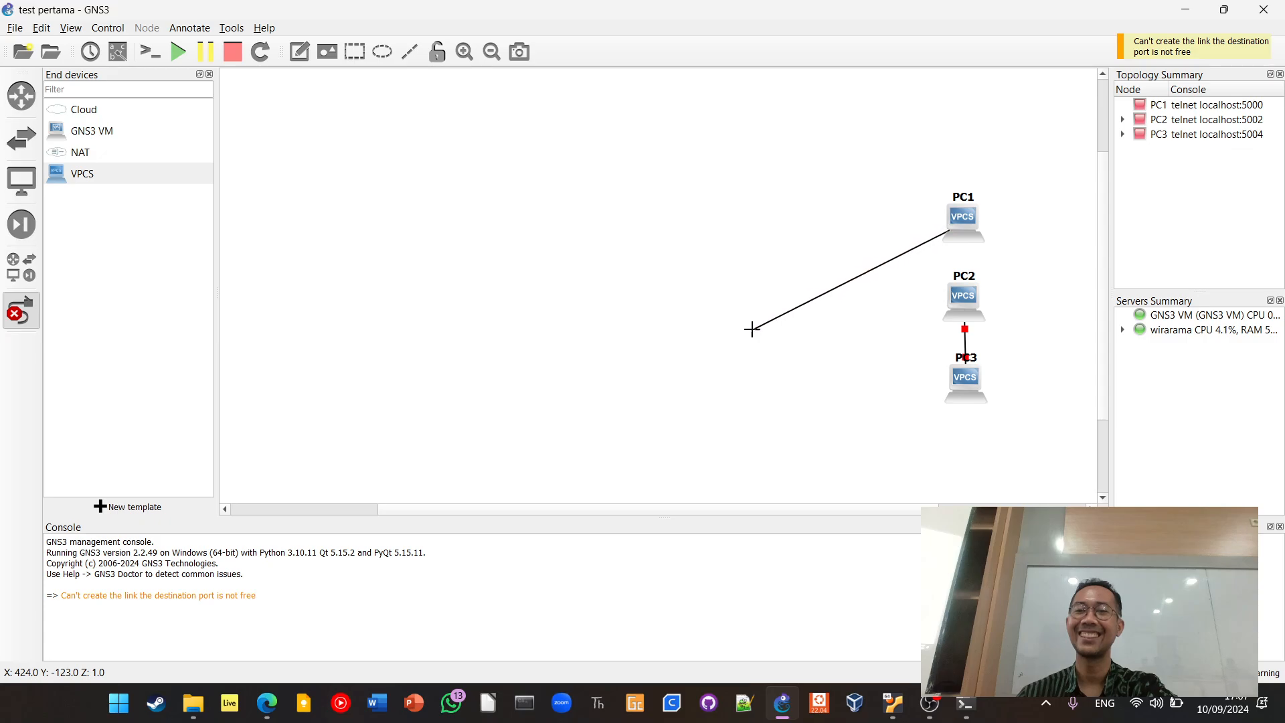
key("Escape")
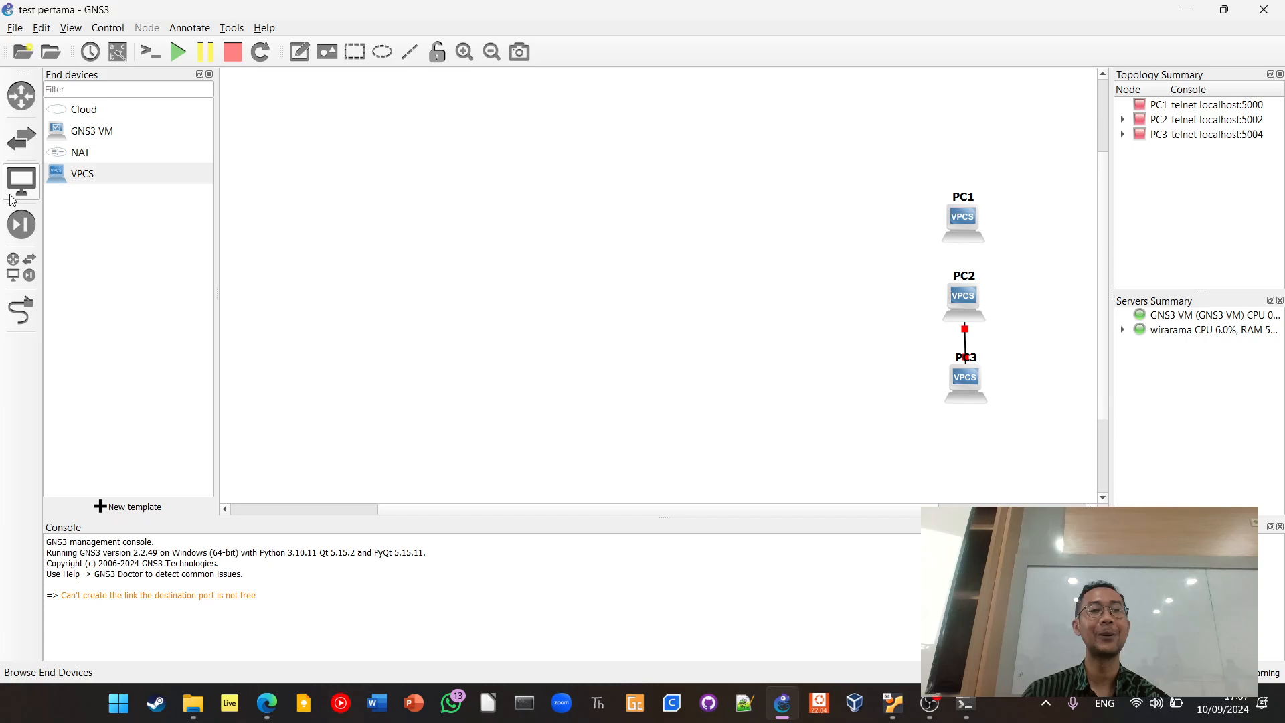
Add an Ethernet switch beside the PC column on the default server, and delete the link between PC2 and PC3
left_click(27, 137)
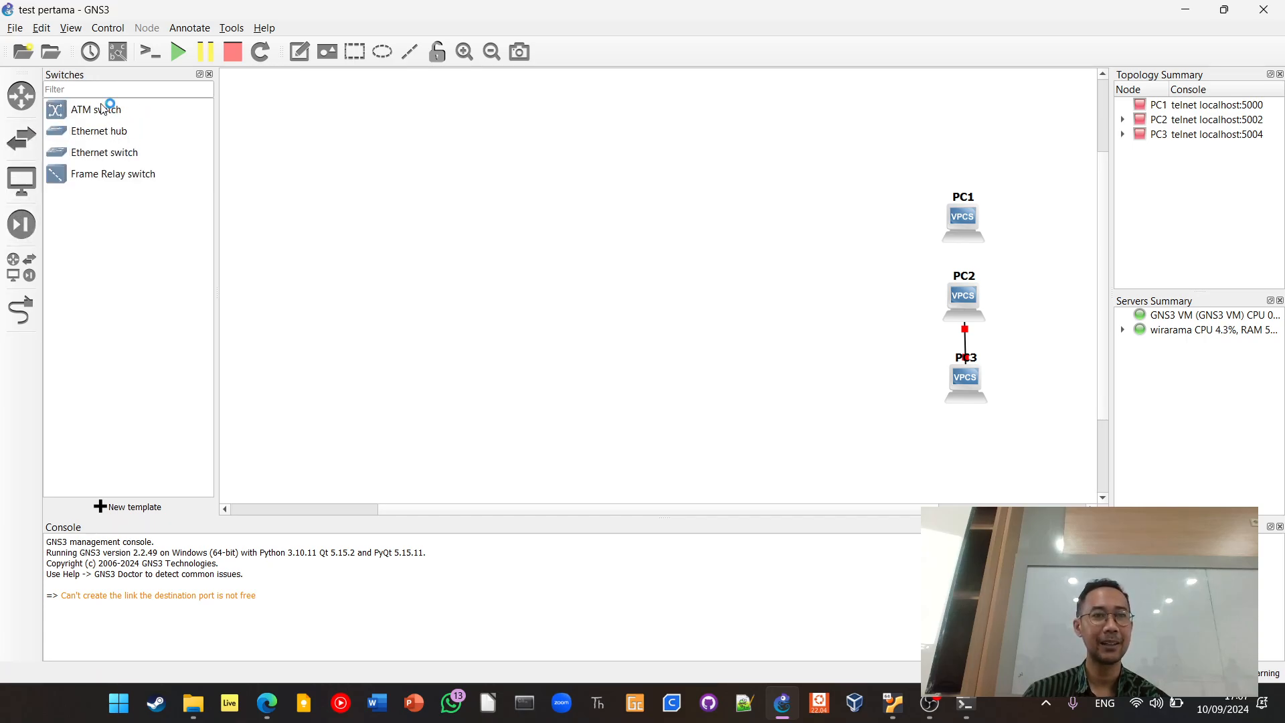
left_click_drag(101, 157, 828, 311)
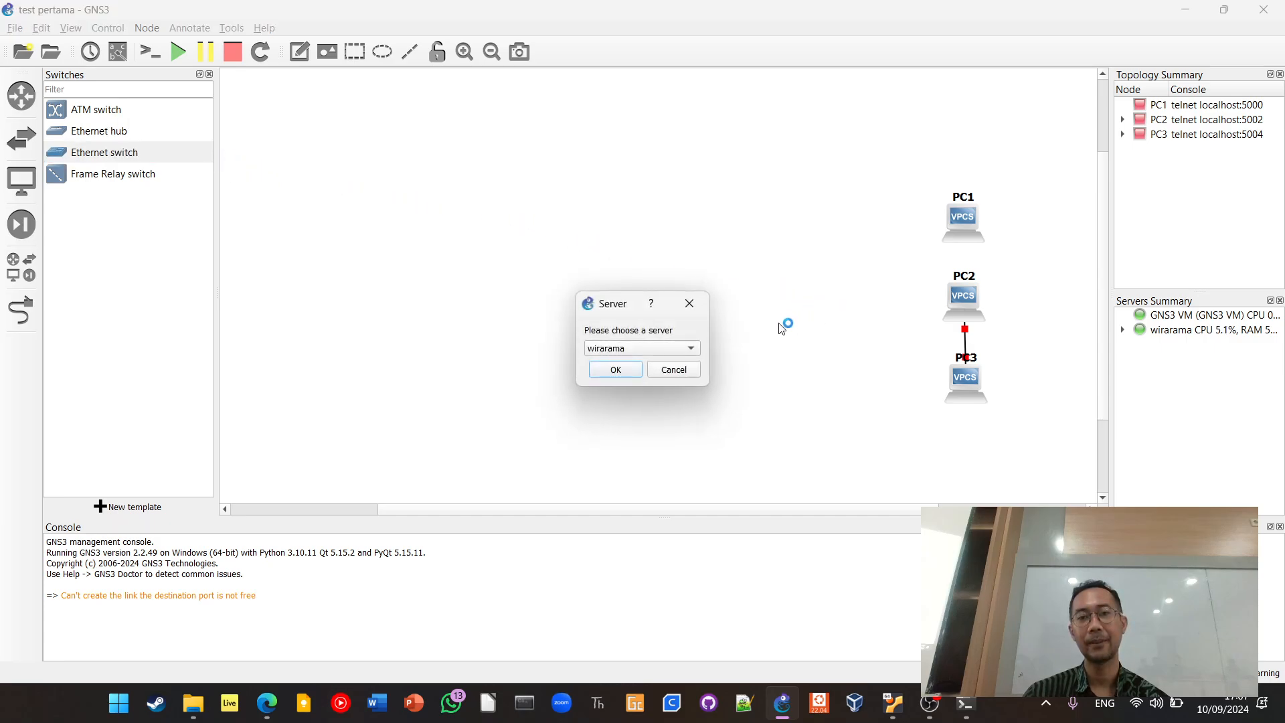
left_click(634, 369)
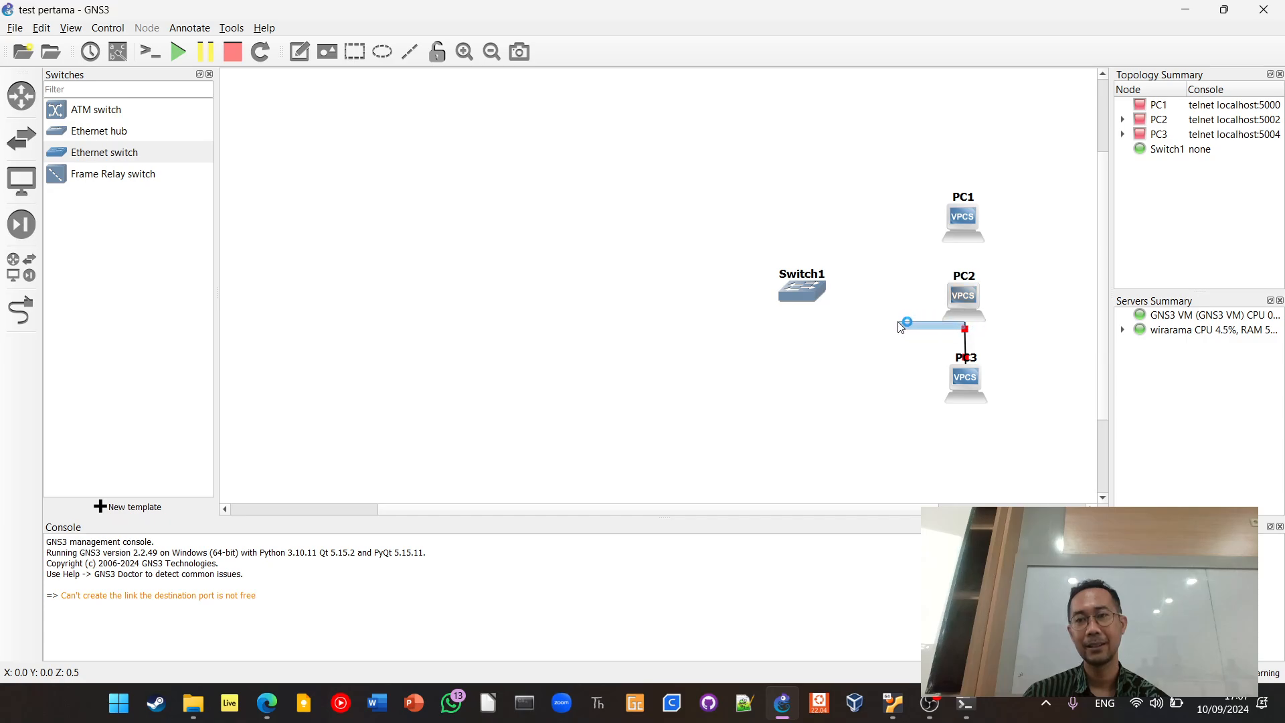
right_click(964, 341)
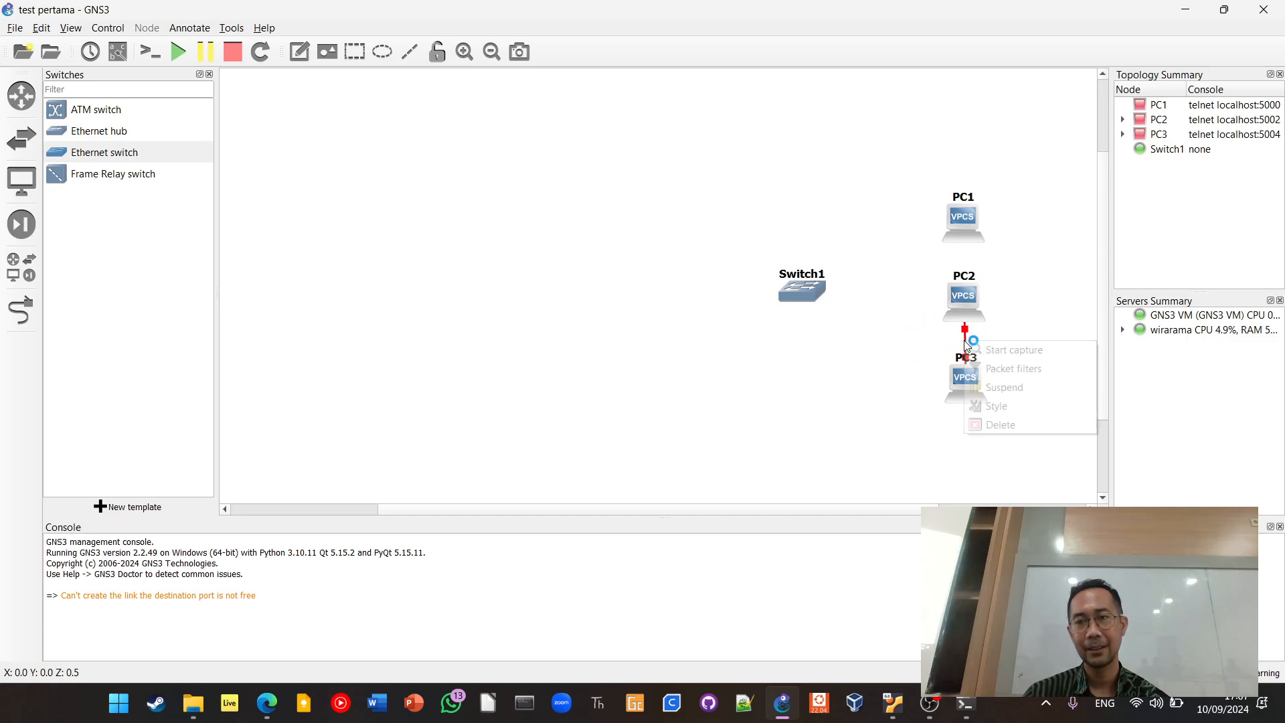
left_click(1000, 425)
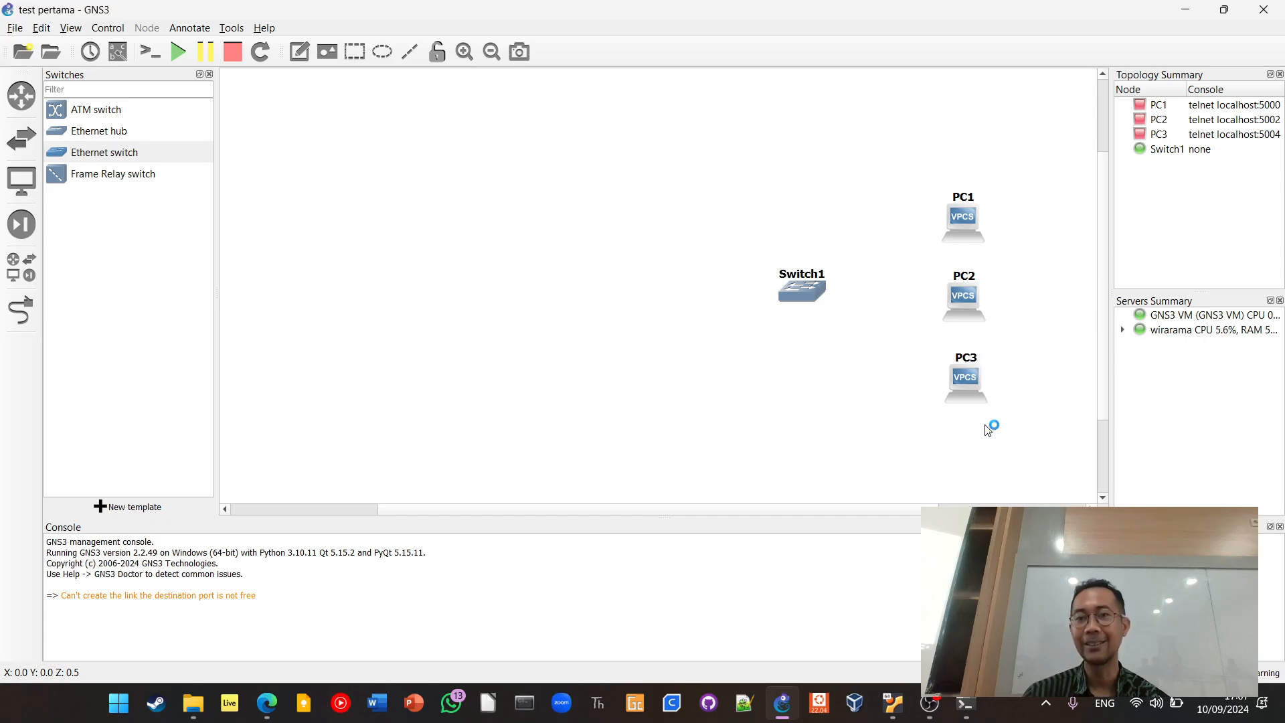
Link PC3's Ethernet0 port to Switch1's Ethernet0 port
left_click(21, 314)
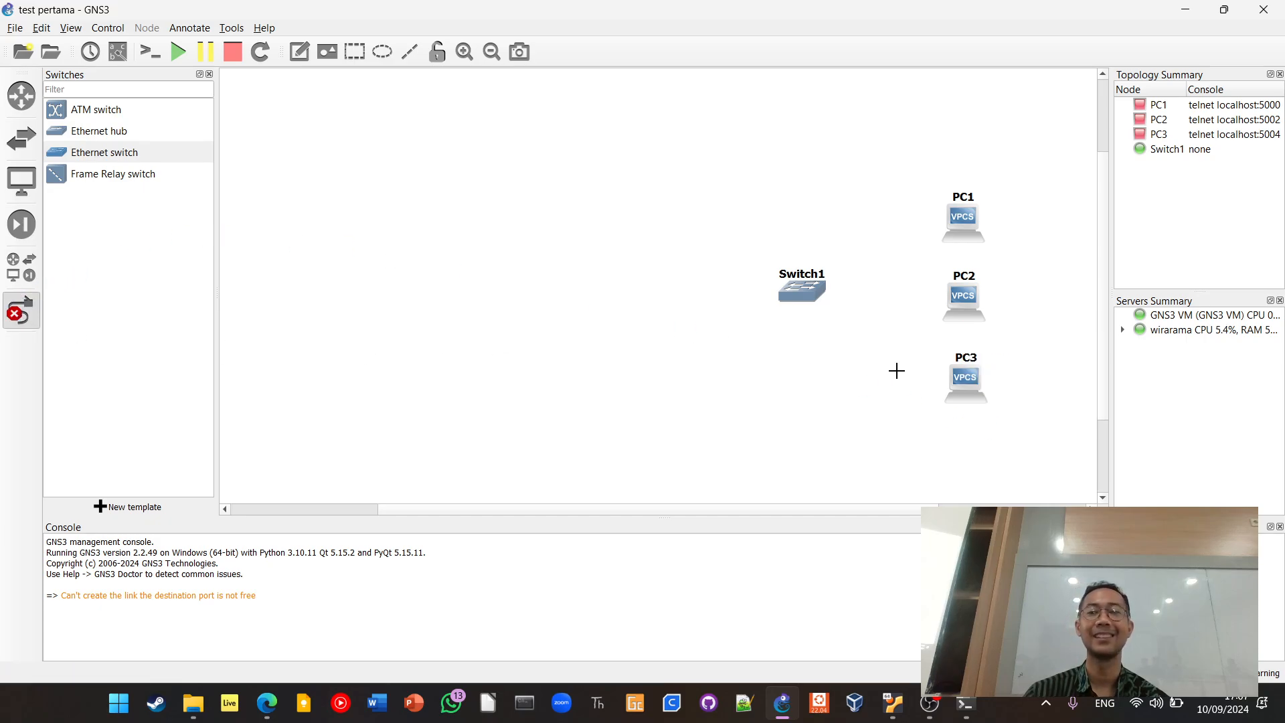
left_click(959, 386)
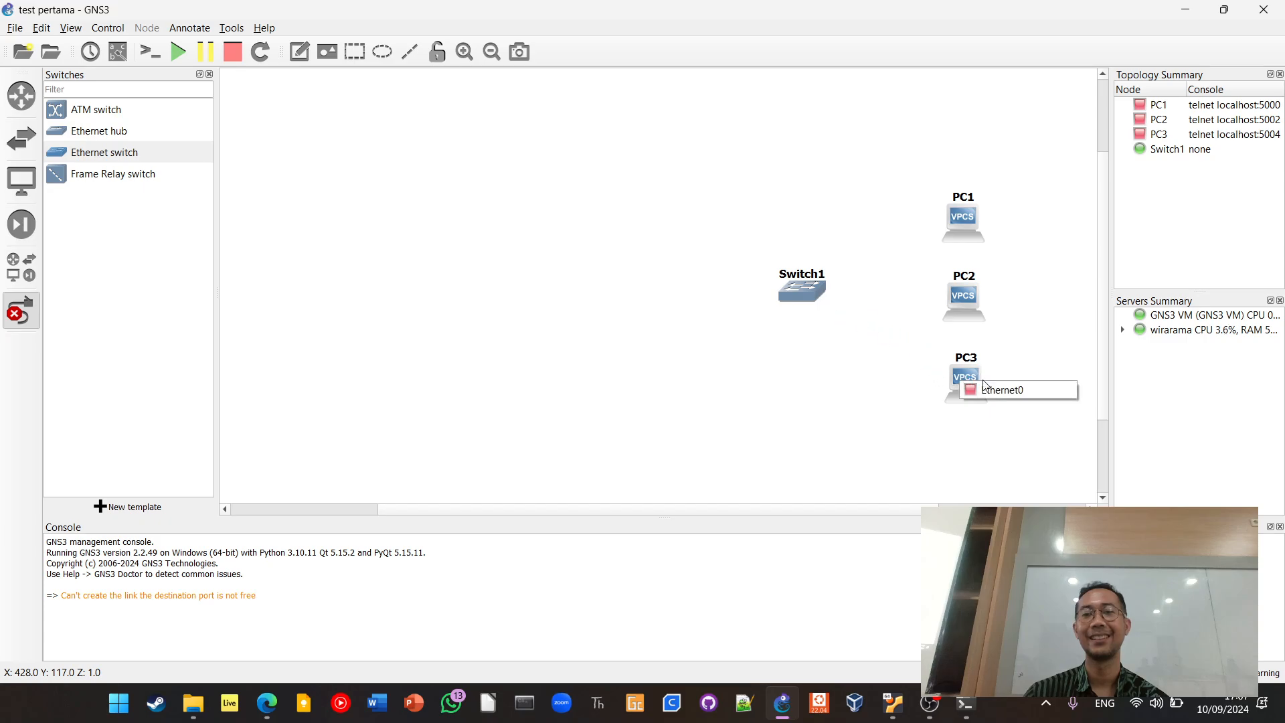
left_click(984, 388)
left_click(813, 294)
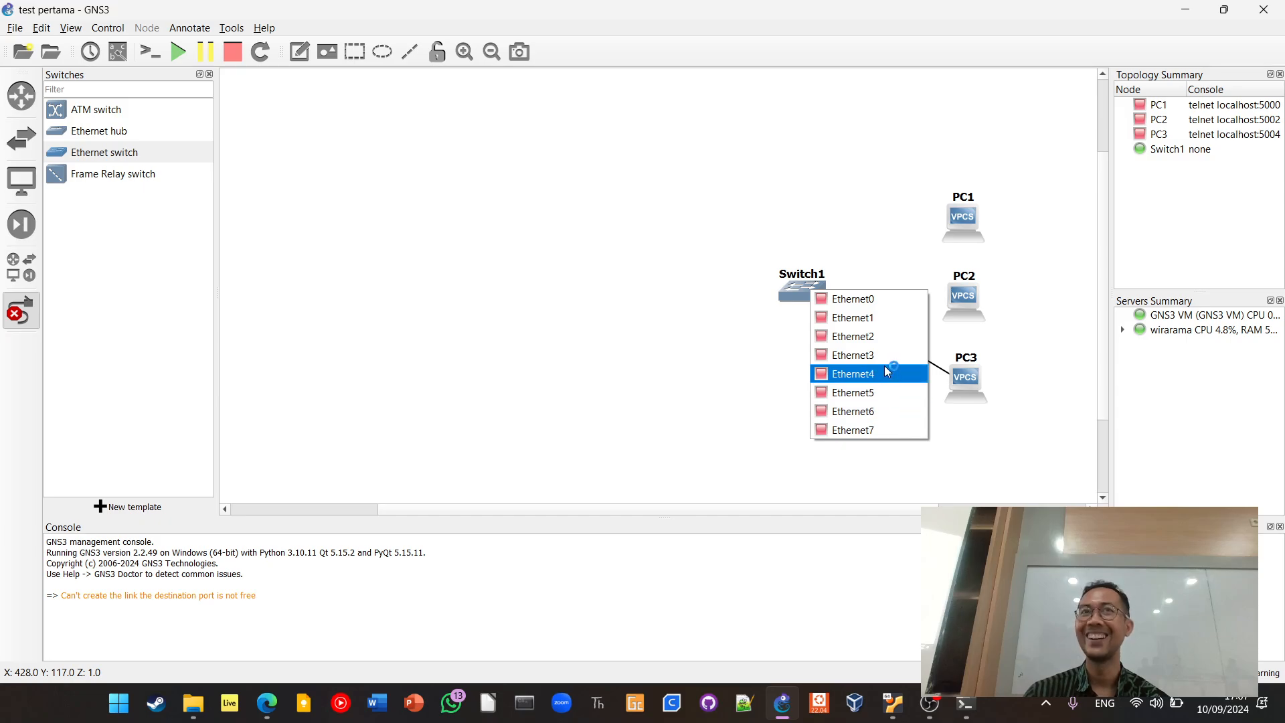
left_click(892, 299)
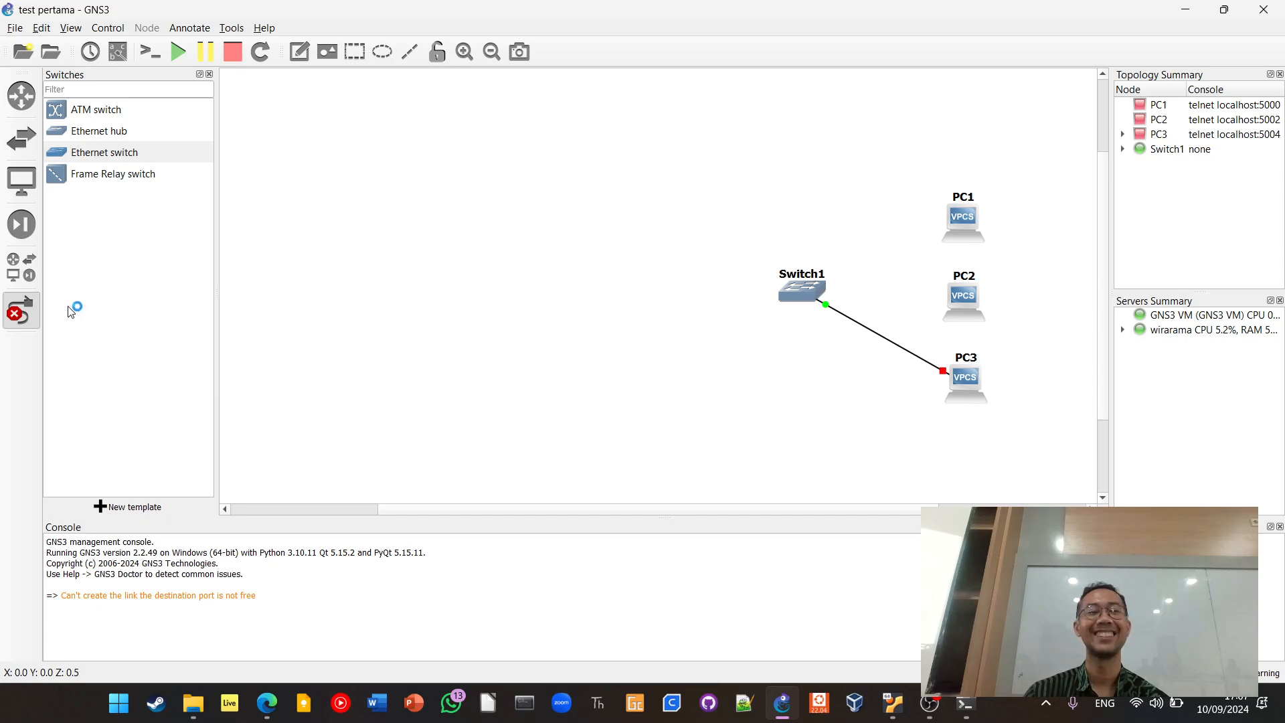
Link PC2's Ethernet0 port to Switch1's Ethernet1 port
left_click(964, 304)
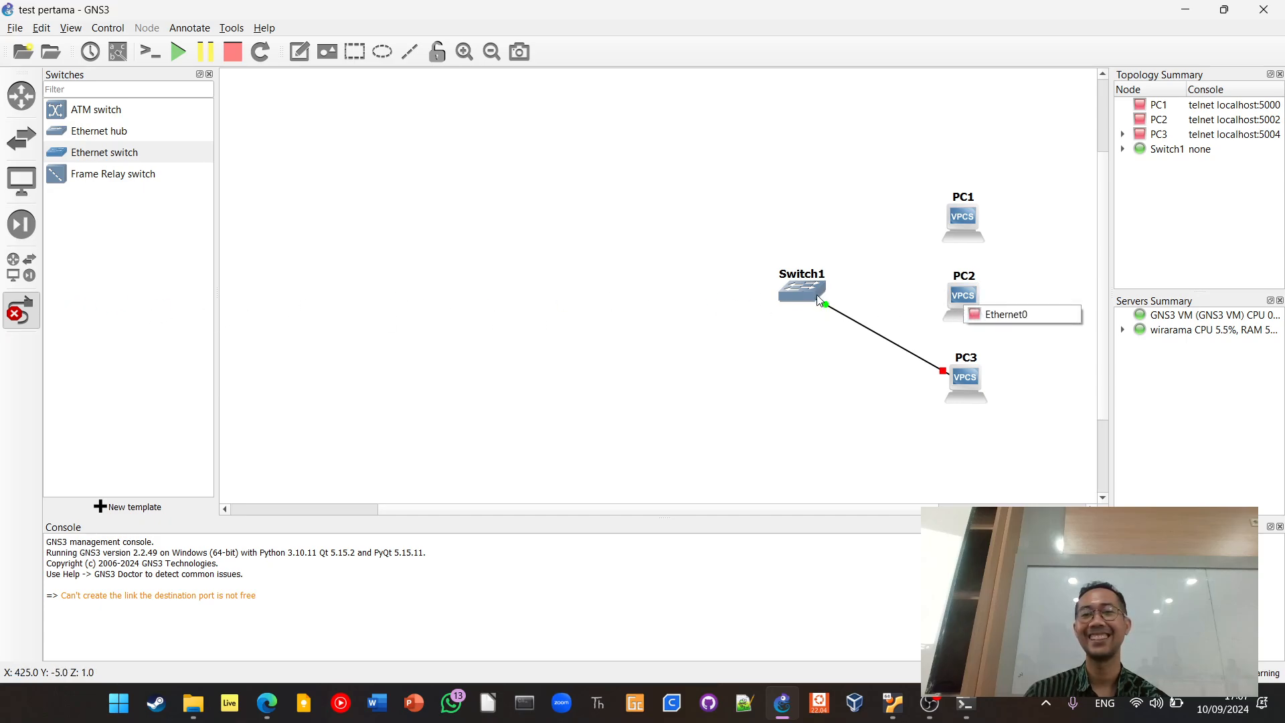
left_click(995, 314)
left_click(801, 292)
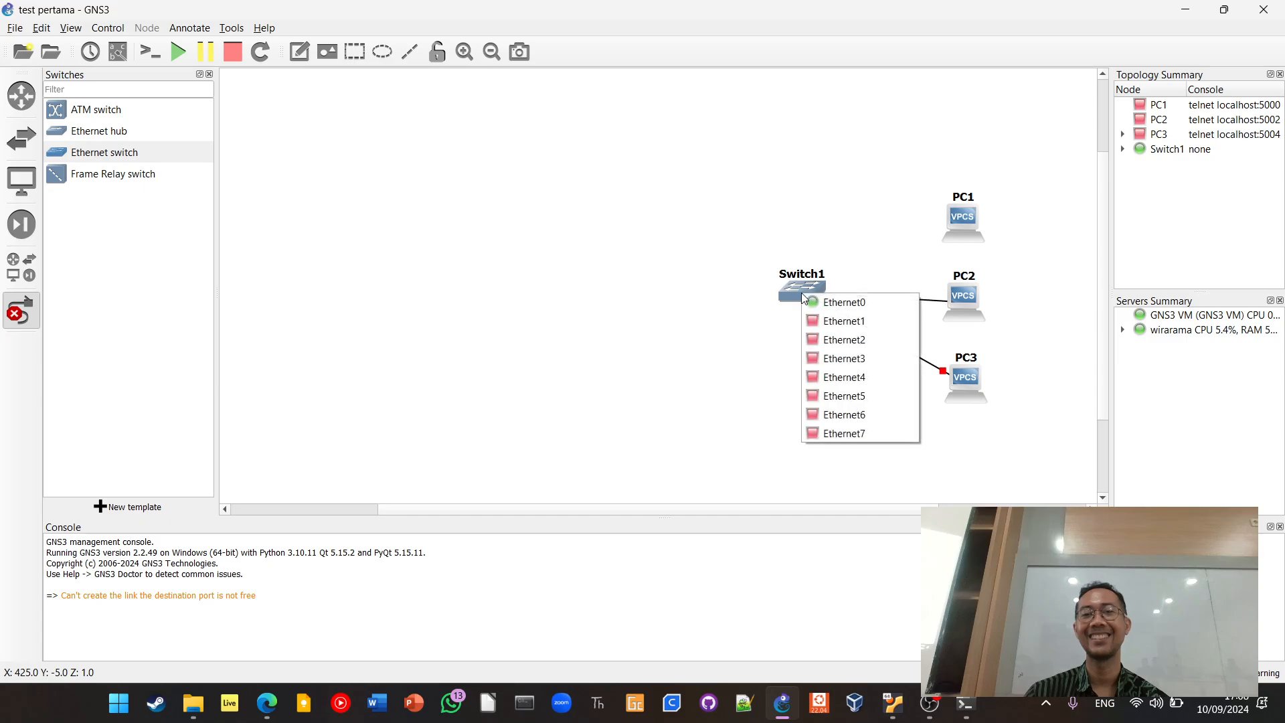
left_click(824, 319)
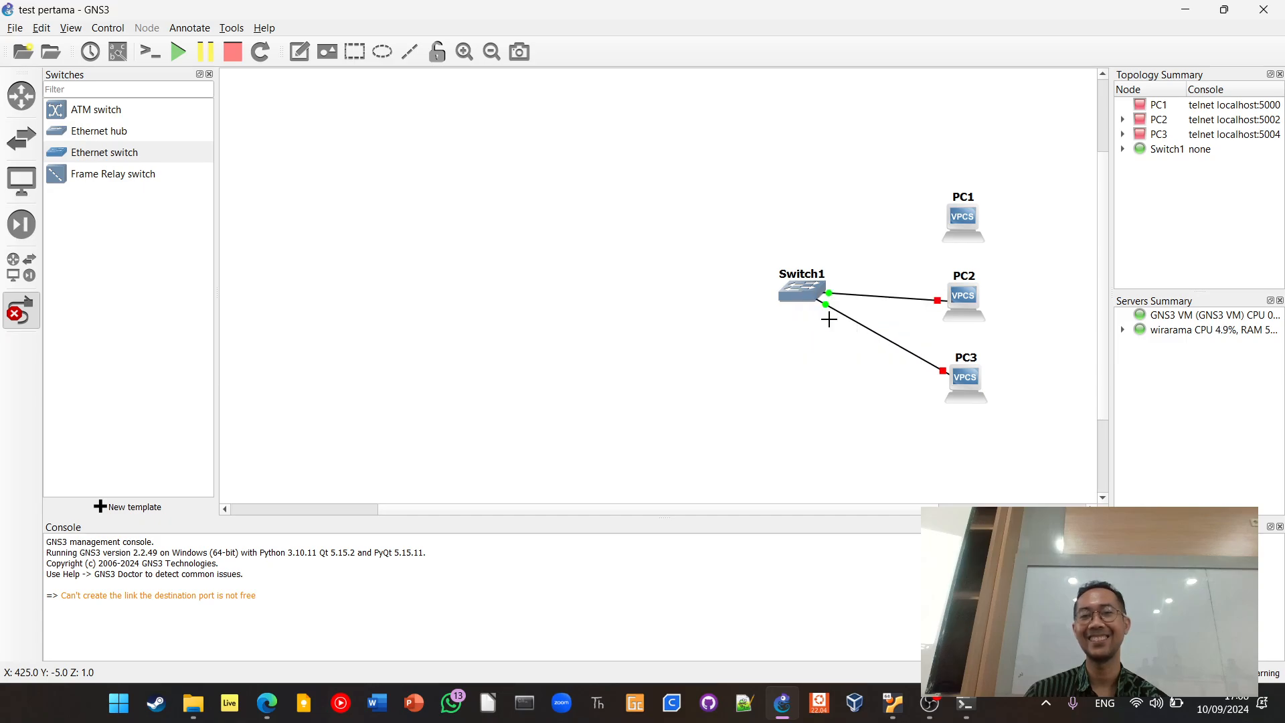
Link PC1's Ethernet0 port to a free port on Switch1
left_click(965, 227)
left_click(980, 234)
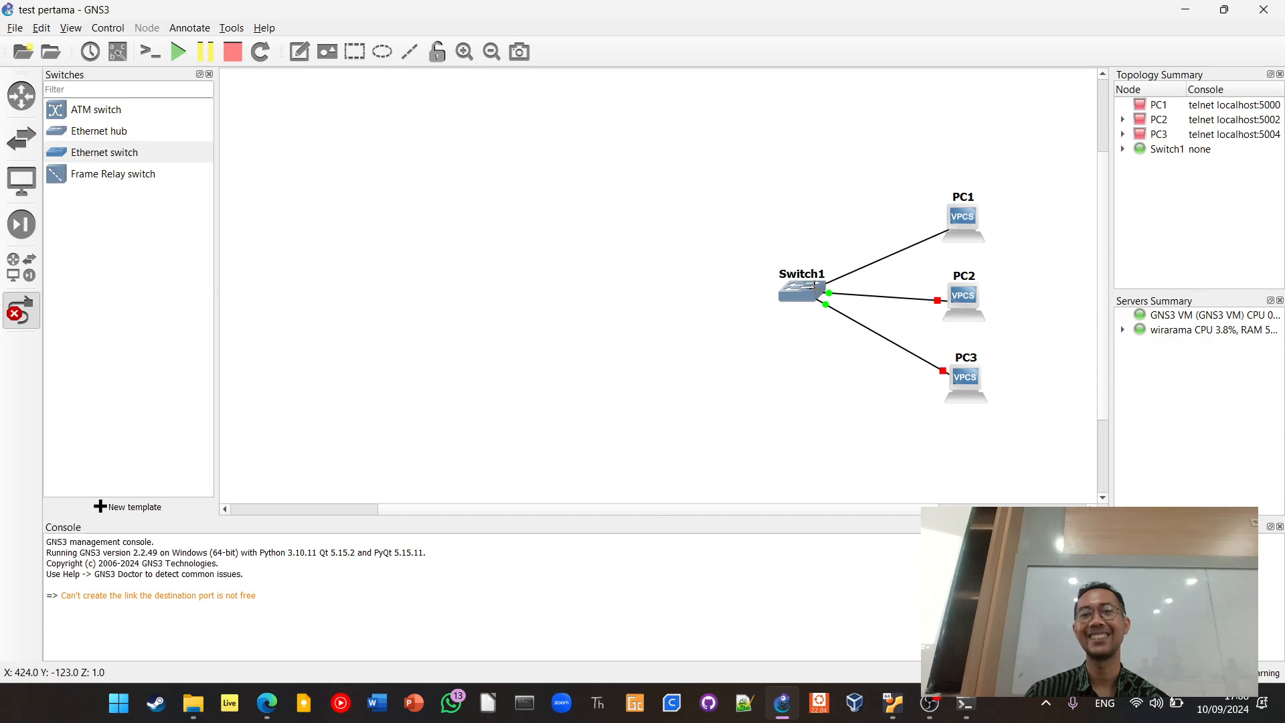
left_click(807, 294)
left_click(854, 329)
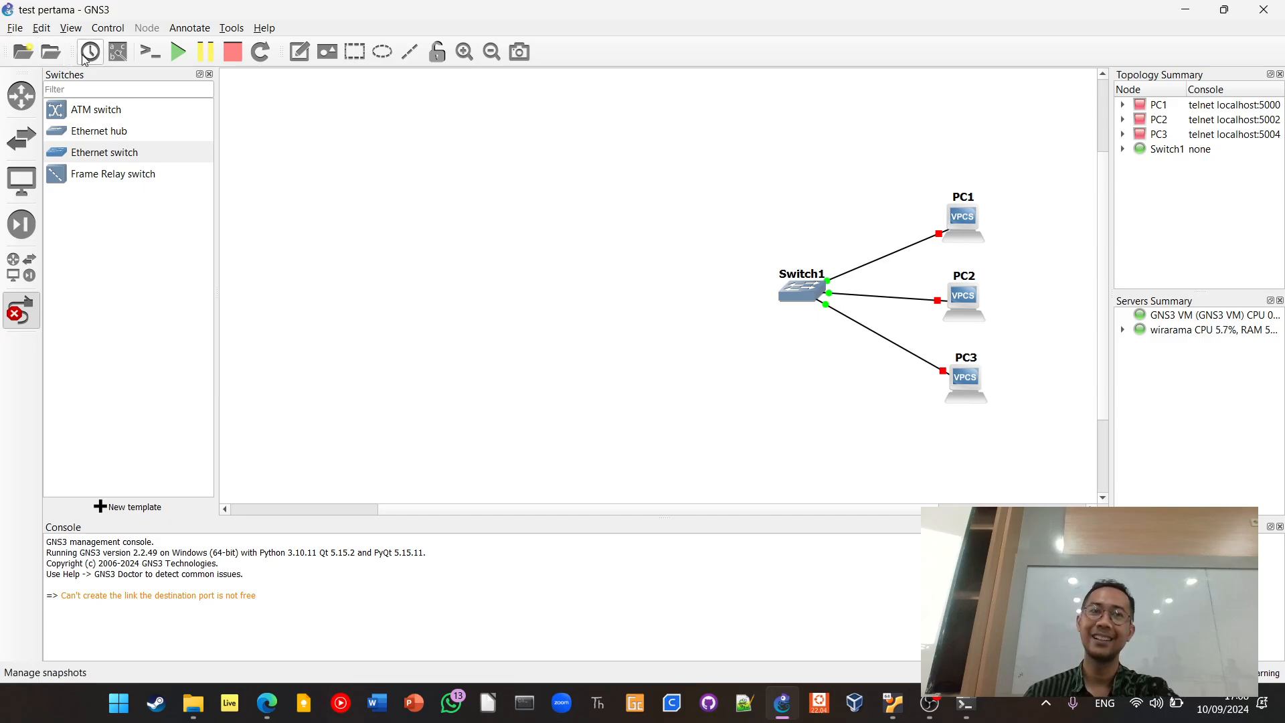
Start all devices in the switched topology, and stop them all again
left_click(179, 54)
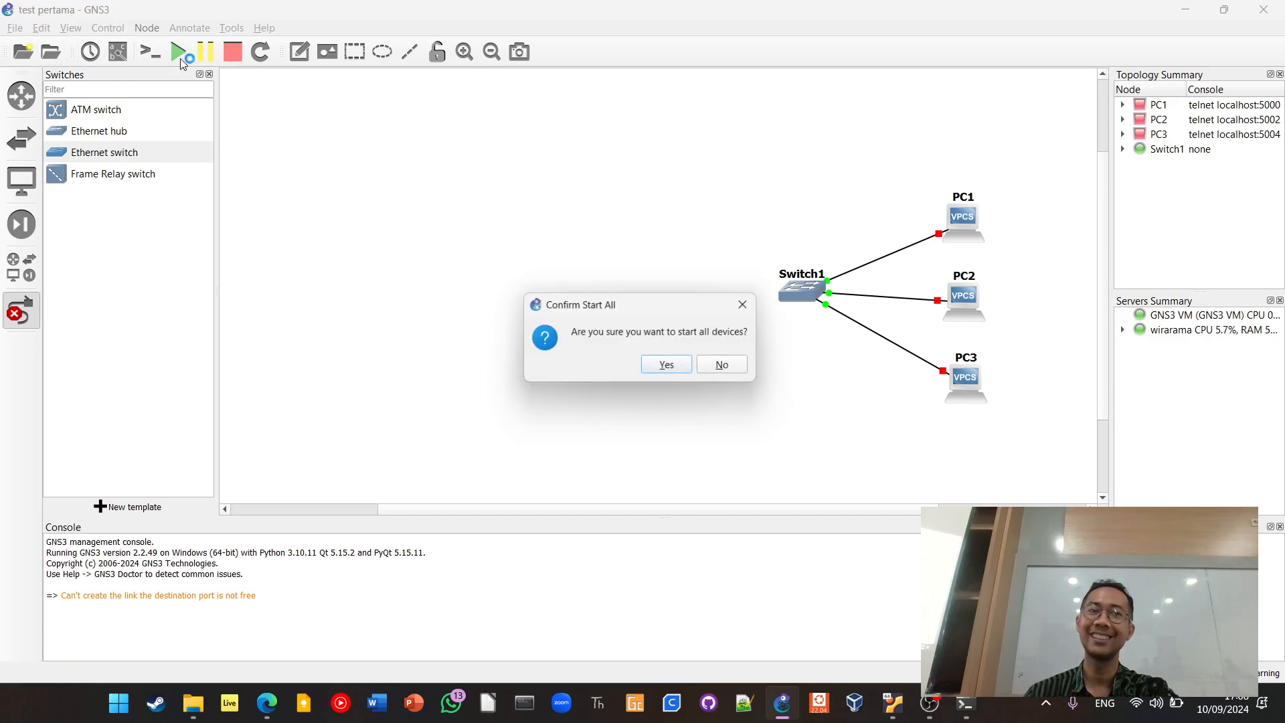
left_click(672, 365)
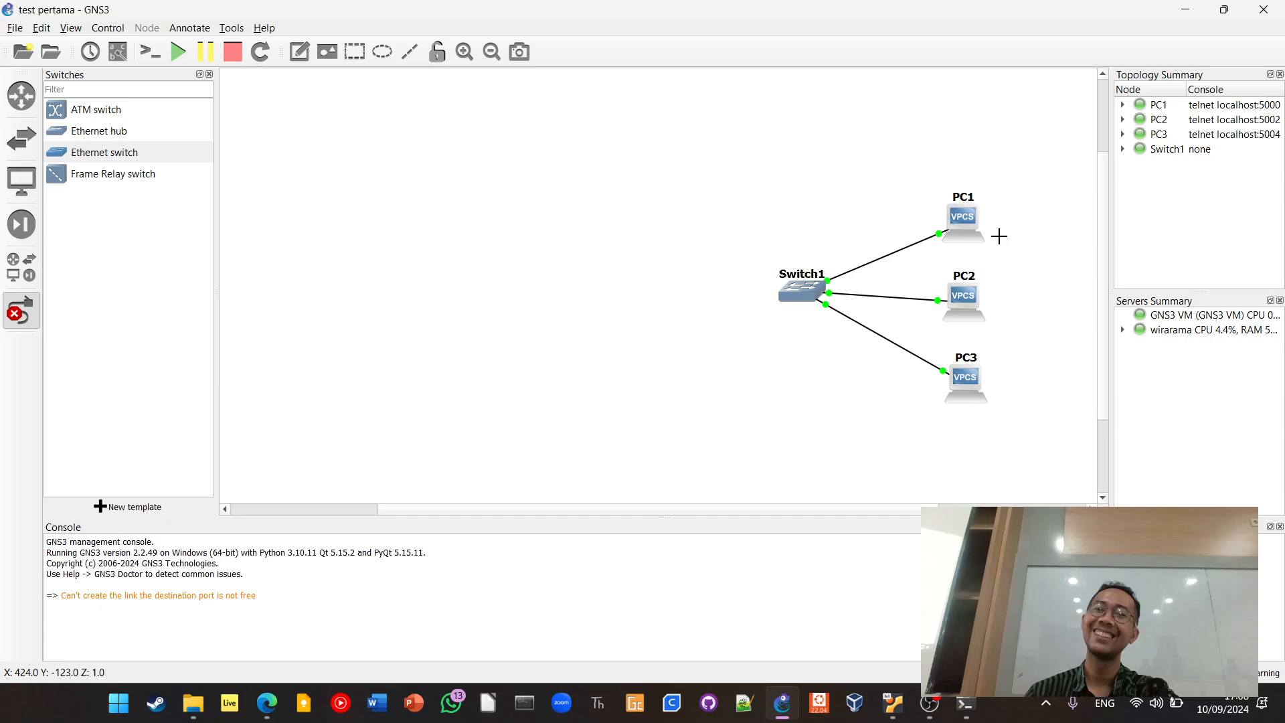
left_click(242, 61)
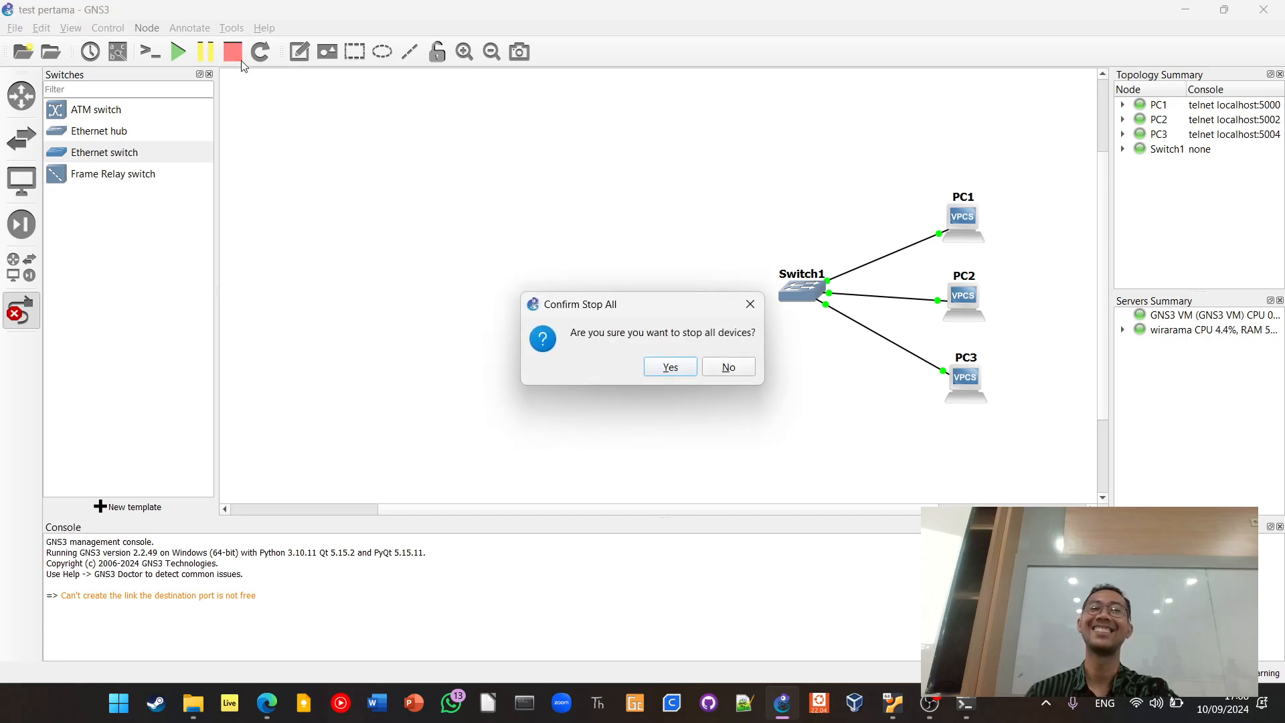
left_click(663, 368)
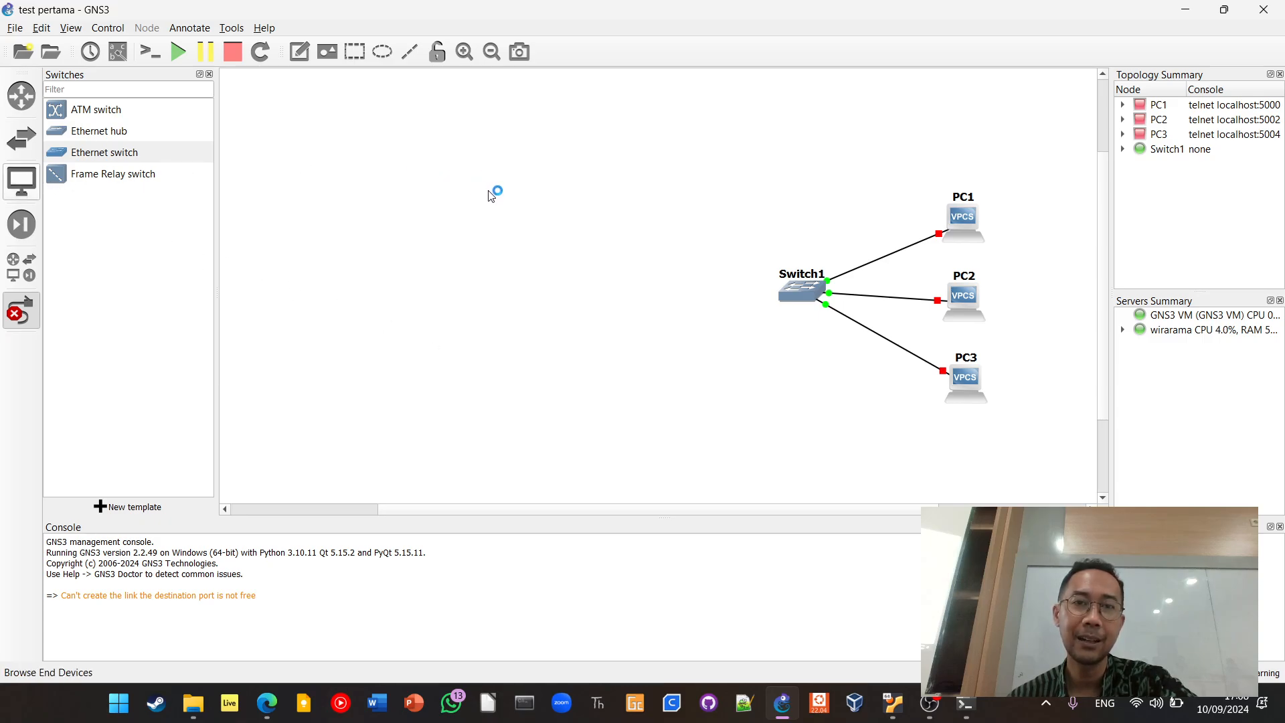
Add three more VPCS nodes on the default server, stacked on the opposite side of Switch1 from PC1 to PC3
left_click(35, 179)
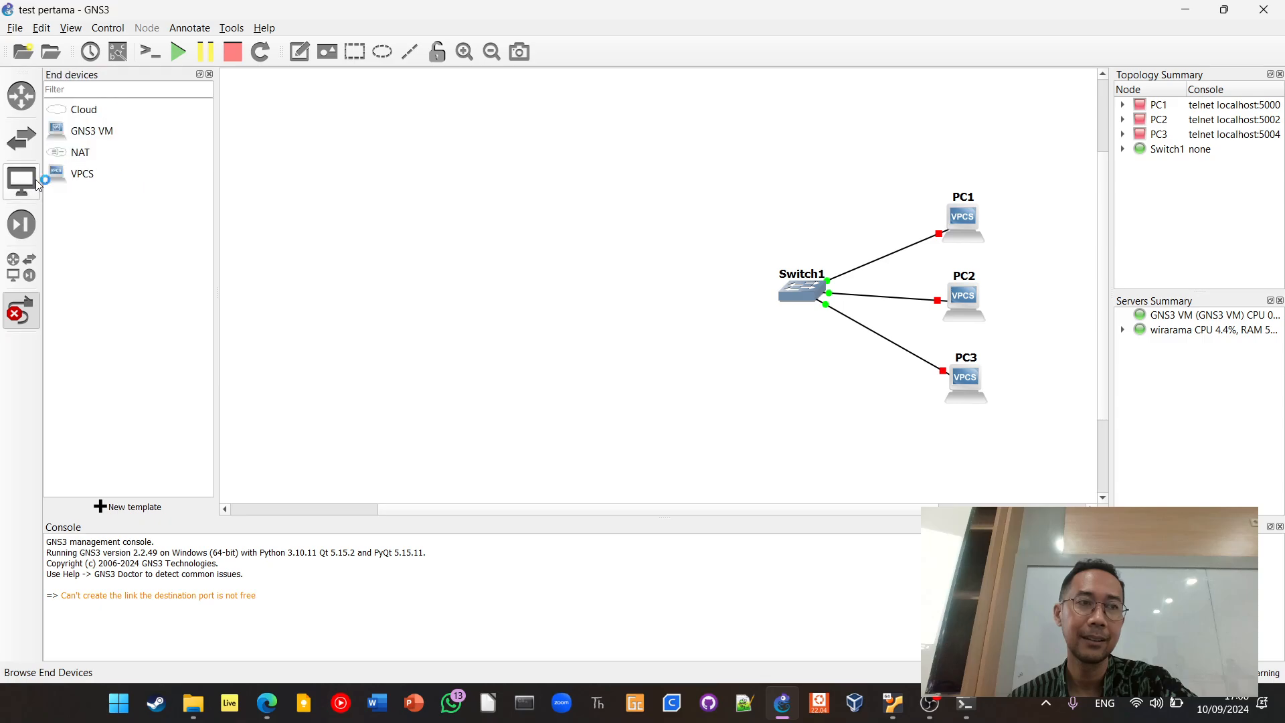
left_click_drag(94, 174, 422, 217)
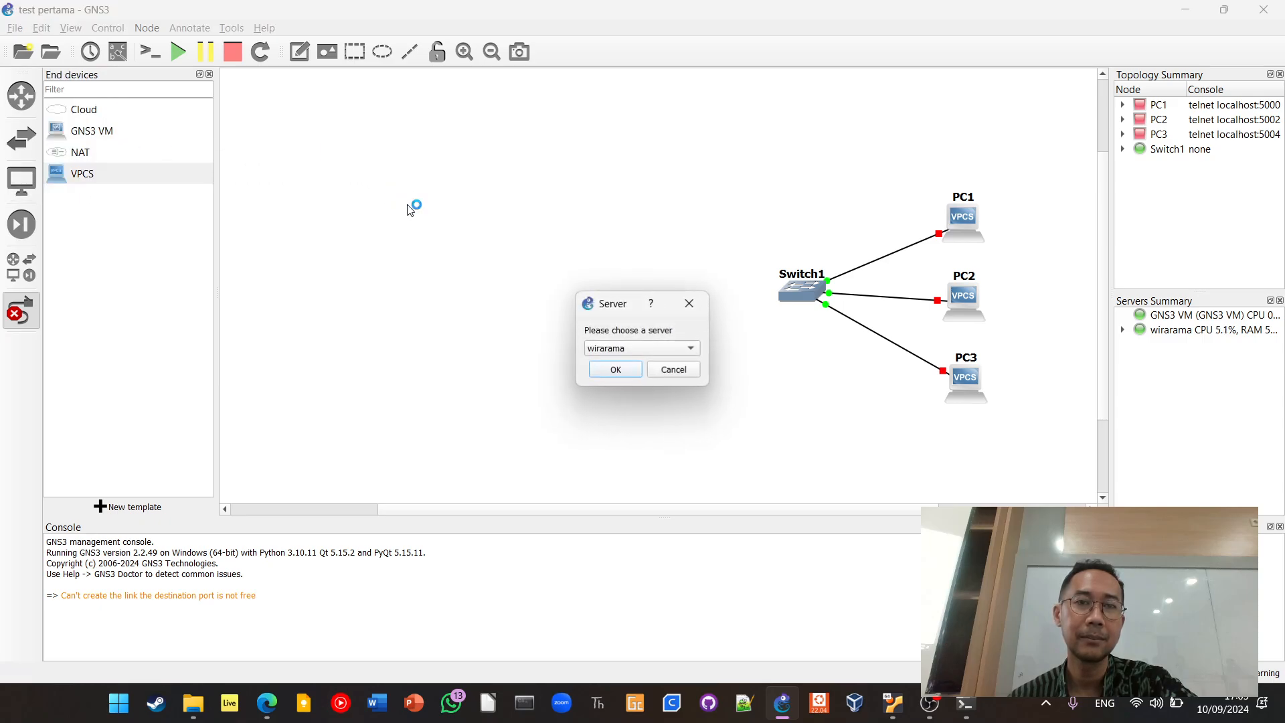
left_click(652, 348)
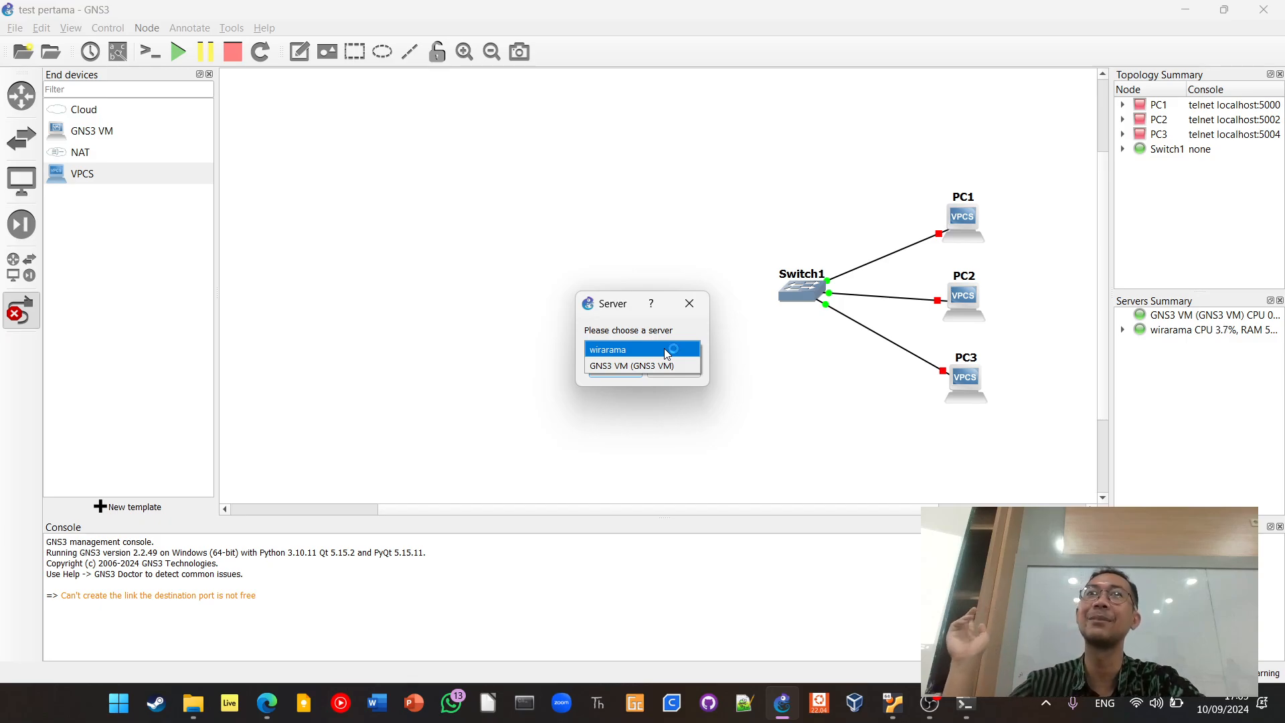
left_click(664, 348)
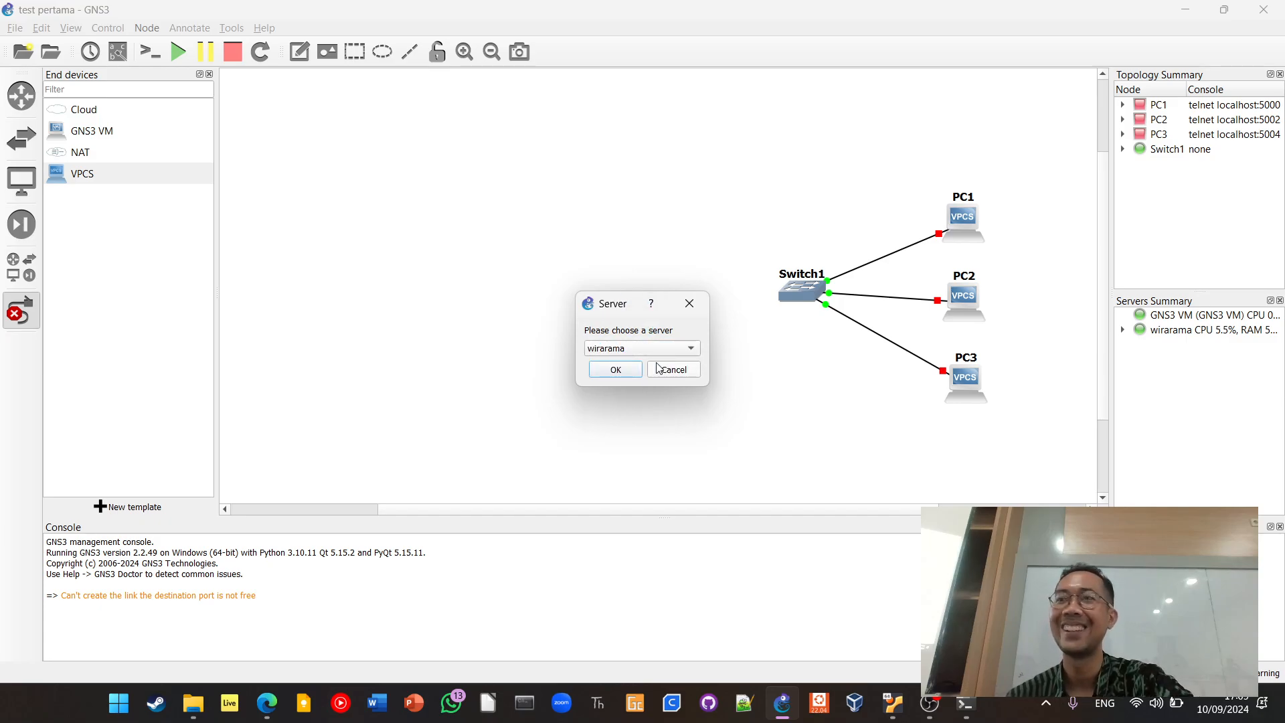
left_click(625, 372)
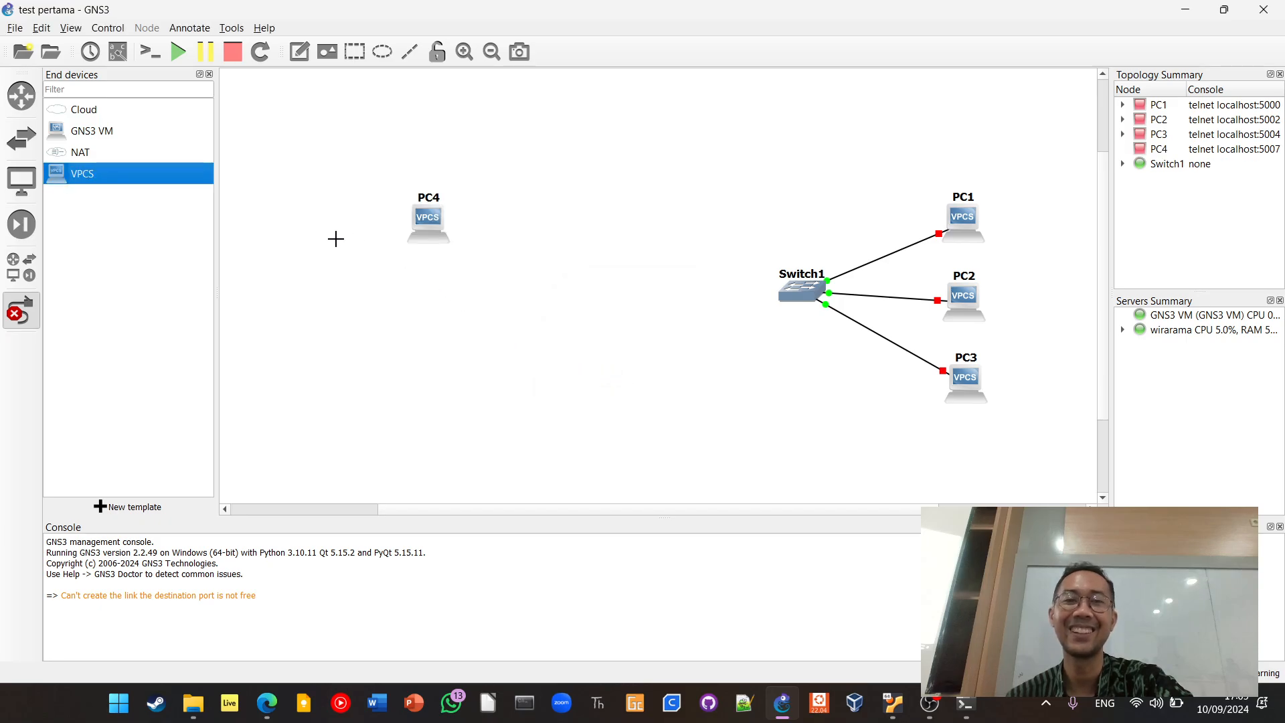
left_click_drag(81, 175, 444, 337)
left_click(625, 372)
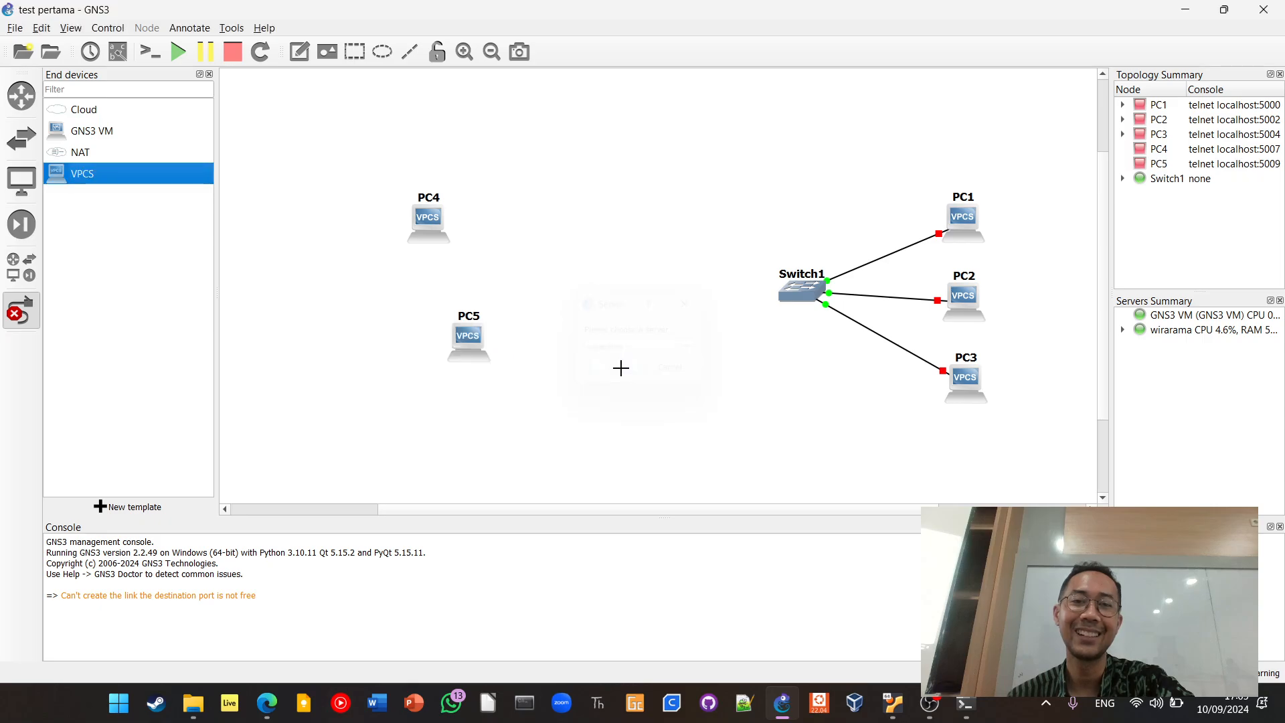
left_click_drag(72, 174, 442, 470)
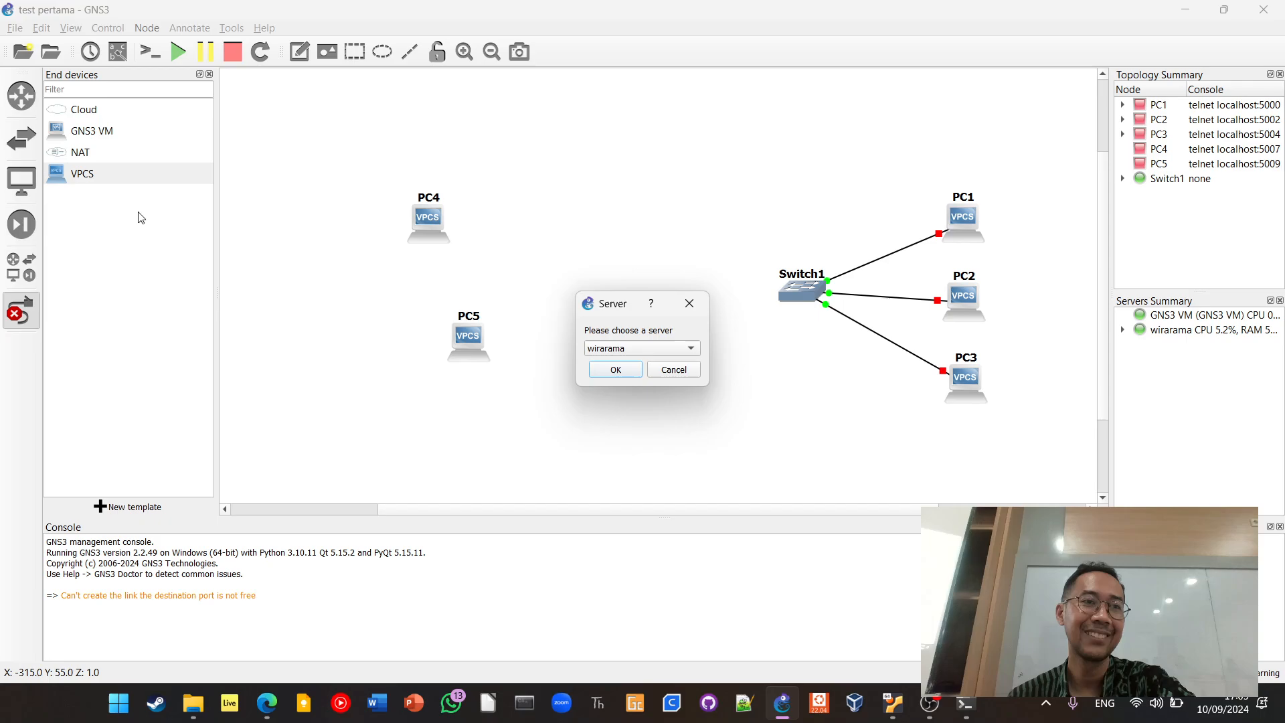
left_click(628, 370)
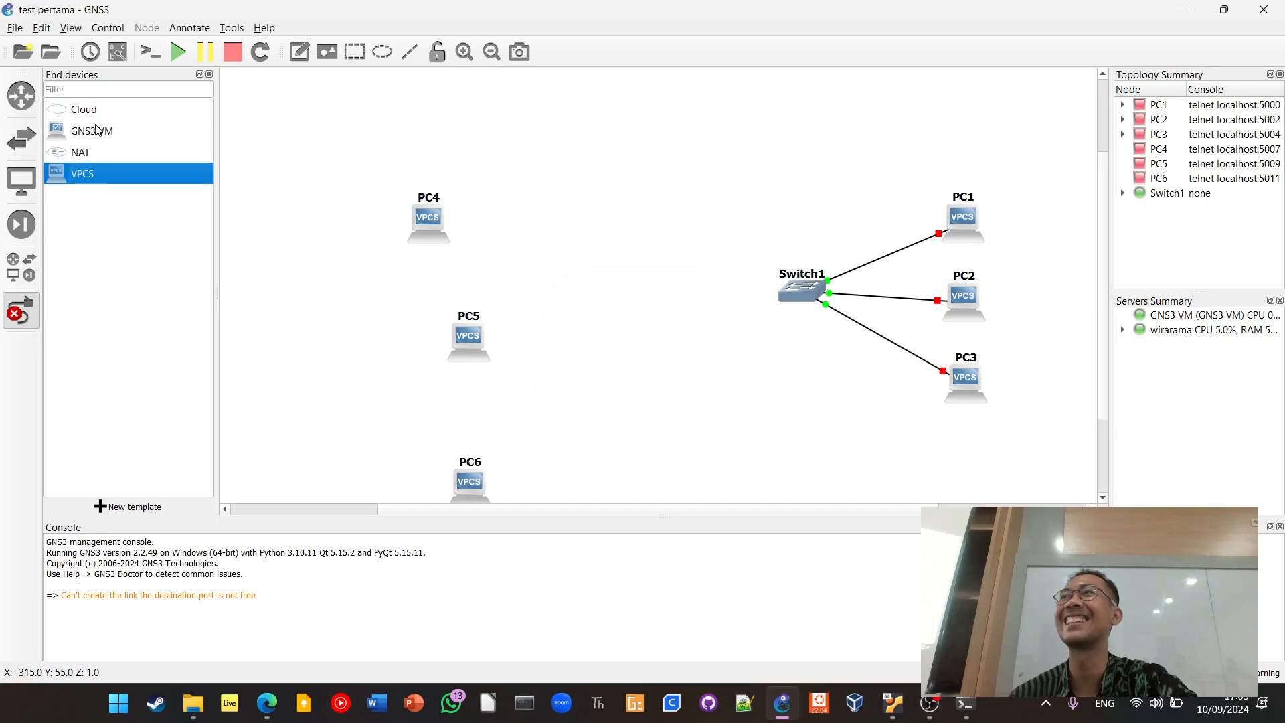
Leave link mode and align PC5 and PC6 in an evenly spaced column below PC4
left_click(473, 354)
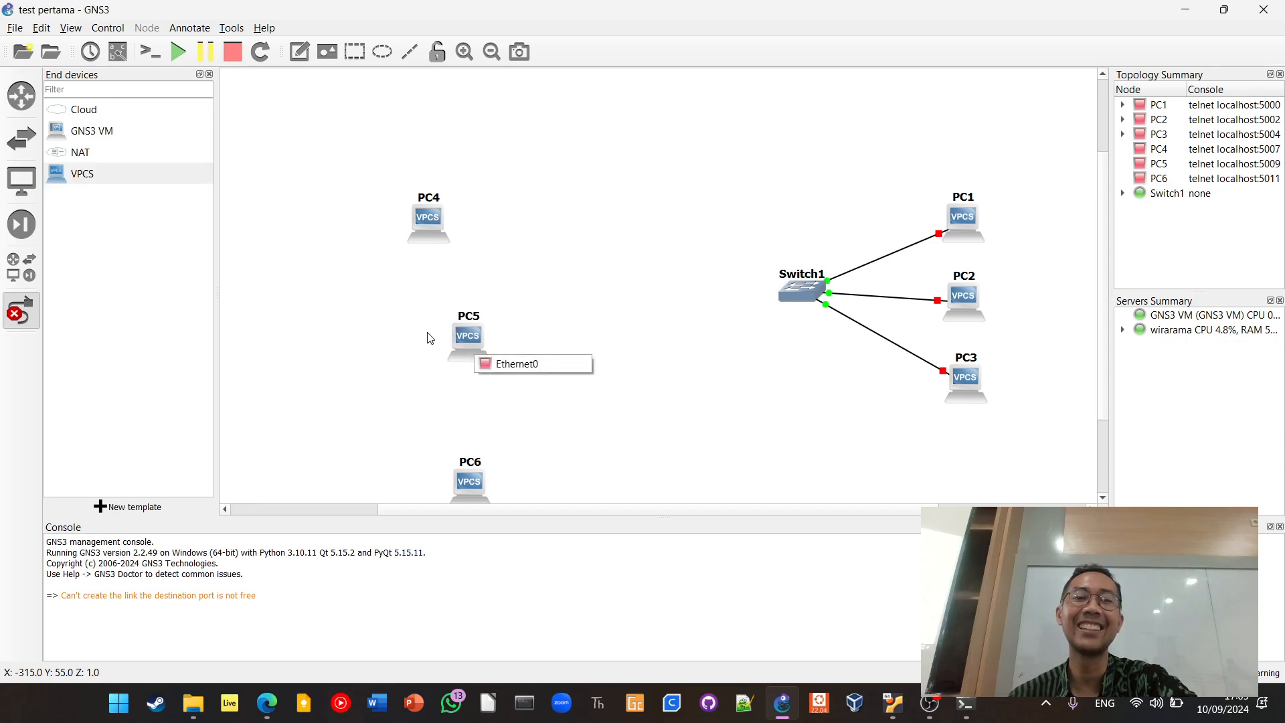
left_click(399, 343)
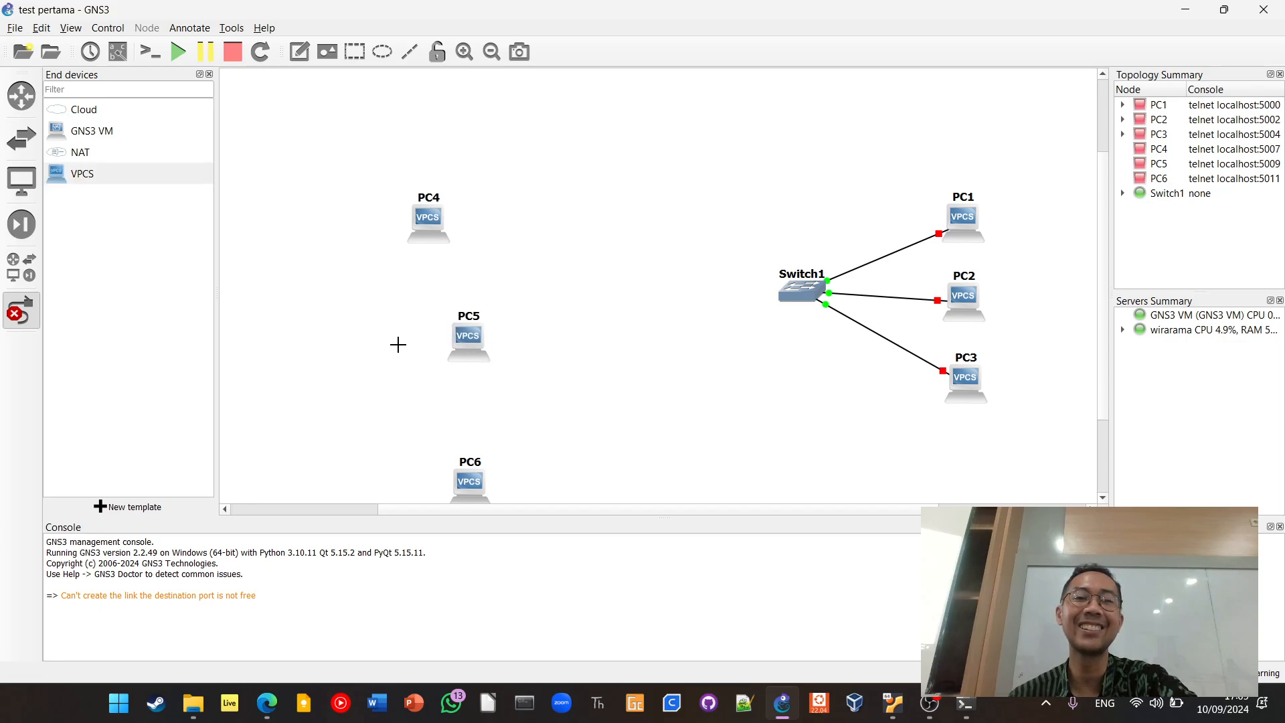
left_click(13, 323)
left_click_drag(470, 340, 428, 321)
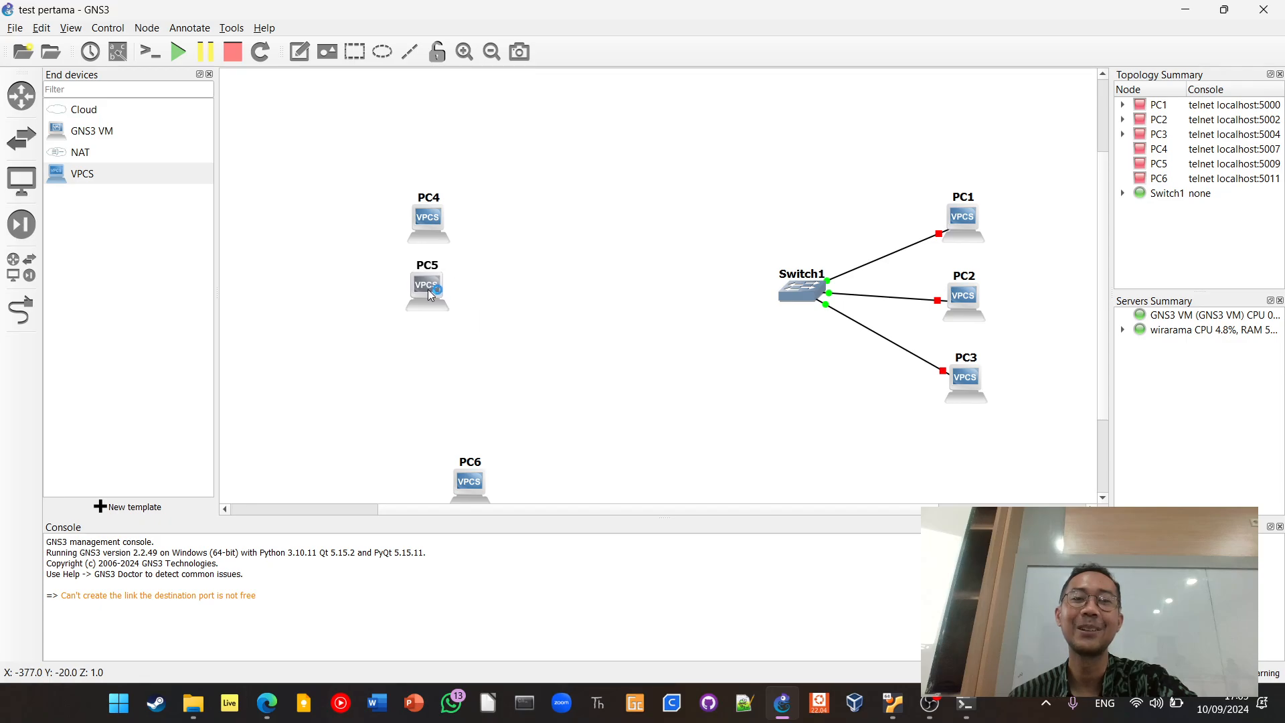
left_click_drag(465, 471, 422, 400)
left_click_drag(422, 407, 426, 404)
left_click(321, 327)
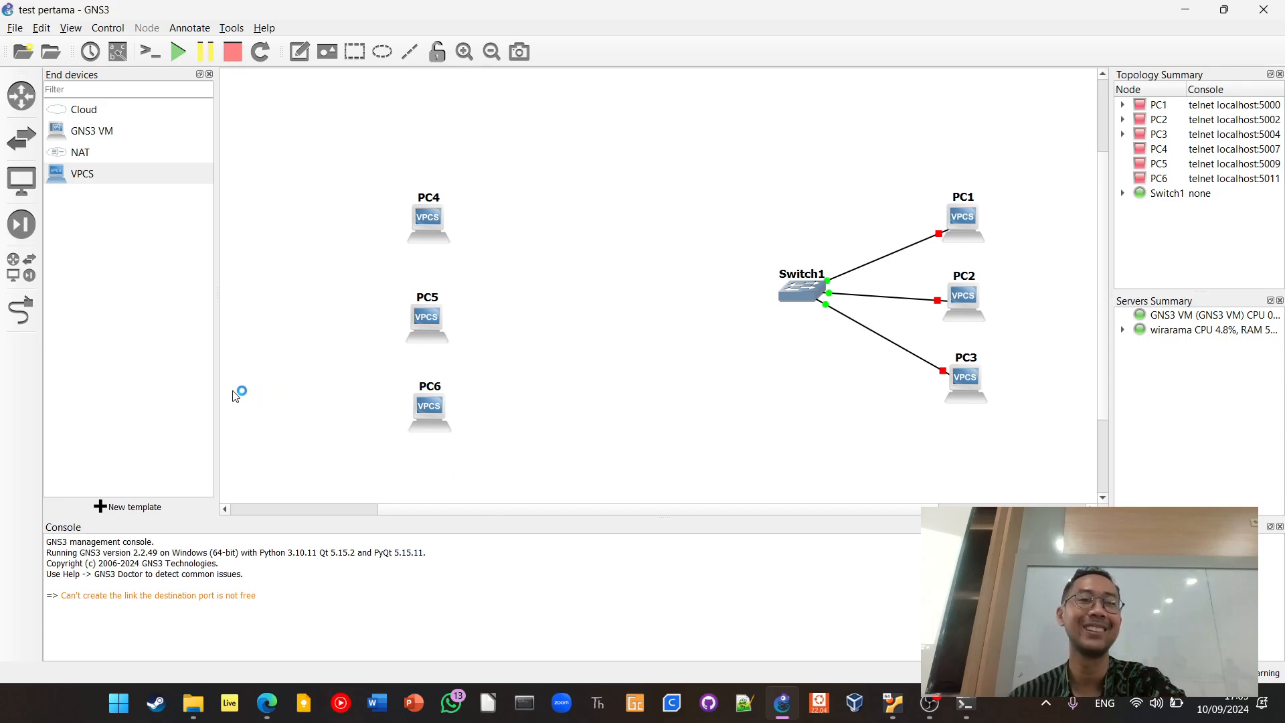
Add a second Ethernet switch on the default server between the PC4–PC6 column and Switch1
left_click(16, 224)
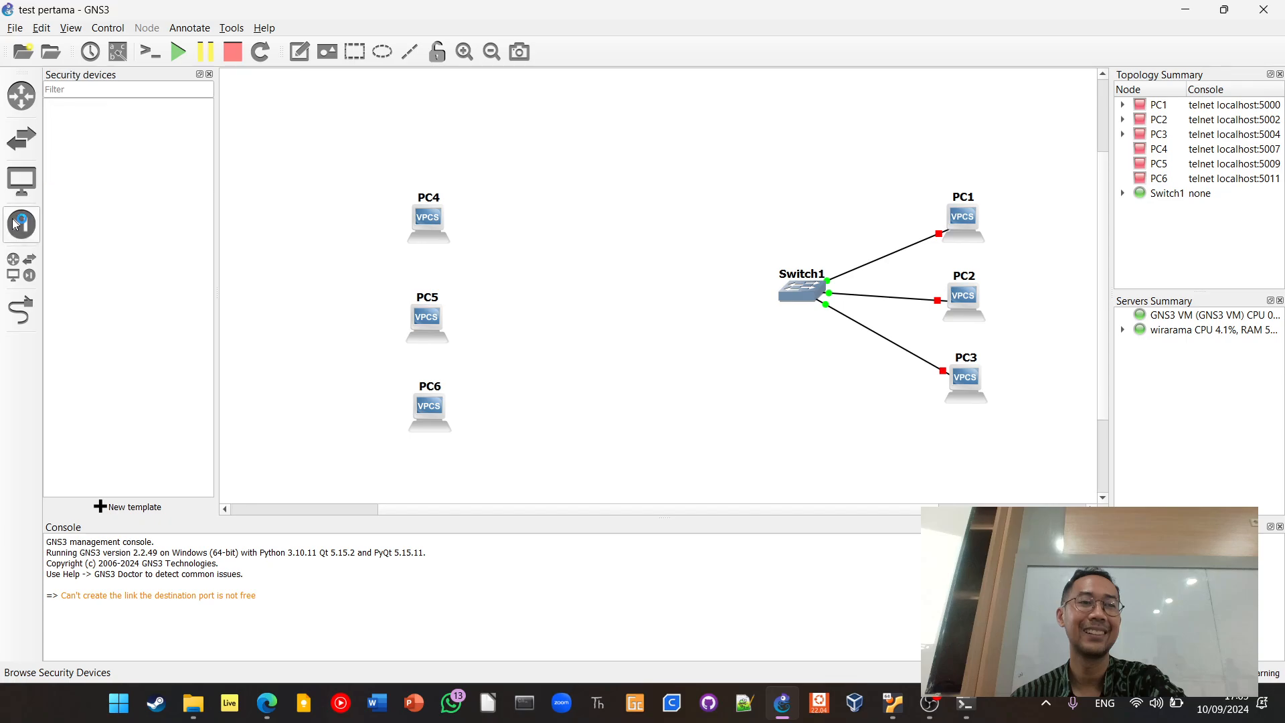
left_click(18, 227)
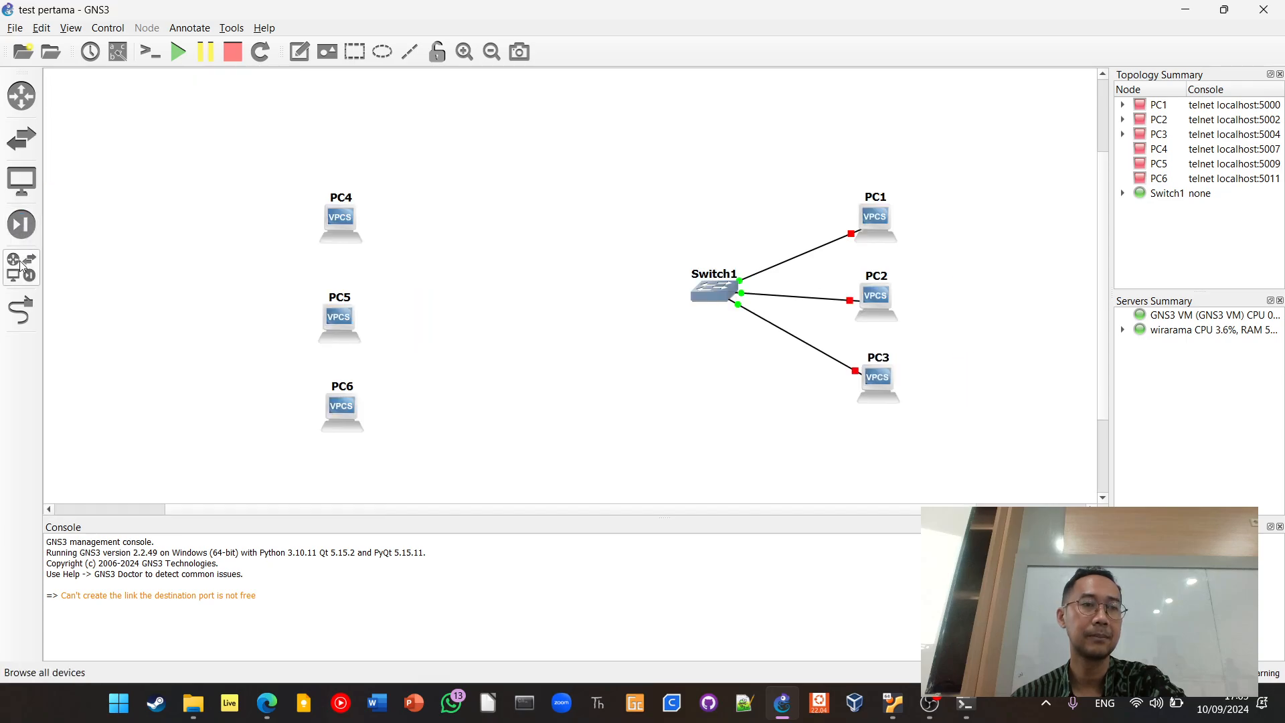
left_click(23, 279)
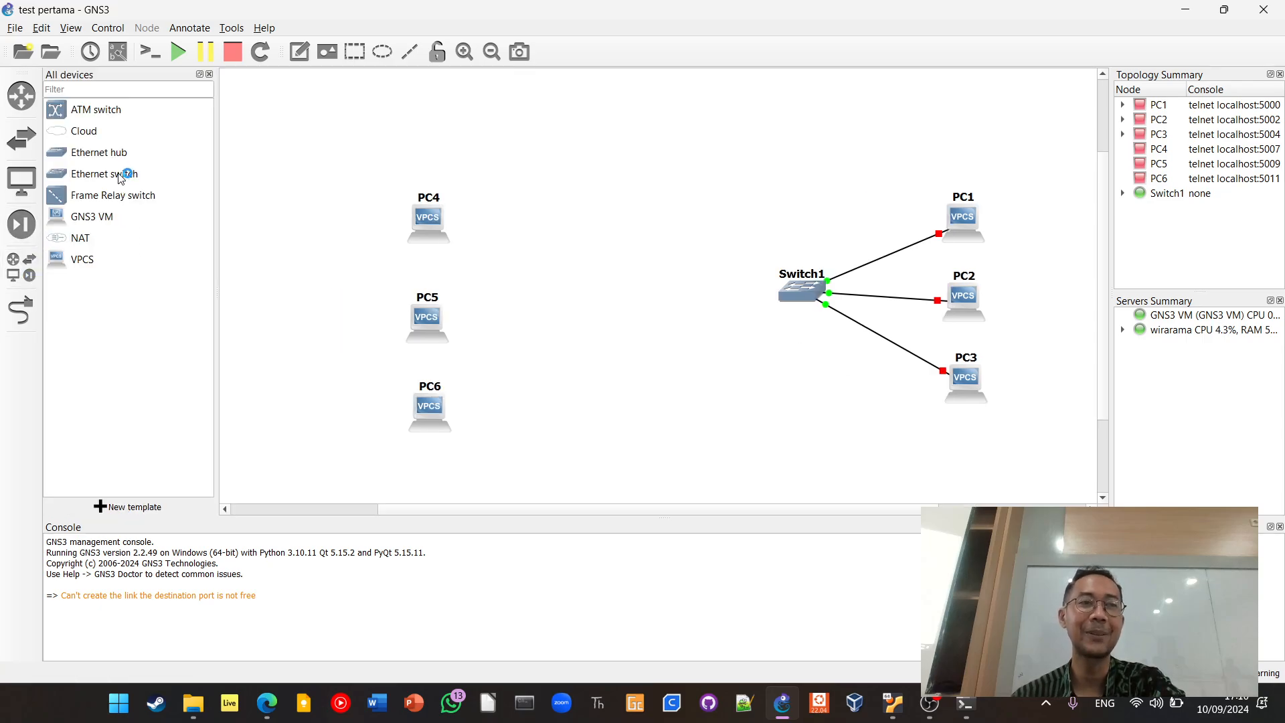
left_click_drag(127, 173, 609, 295)
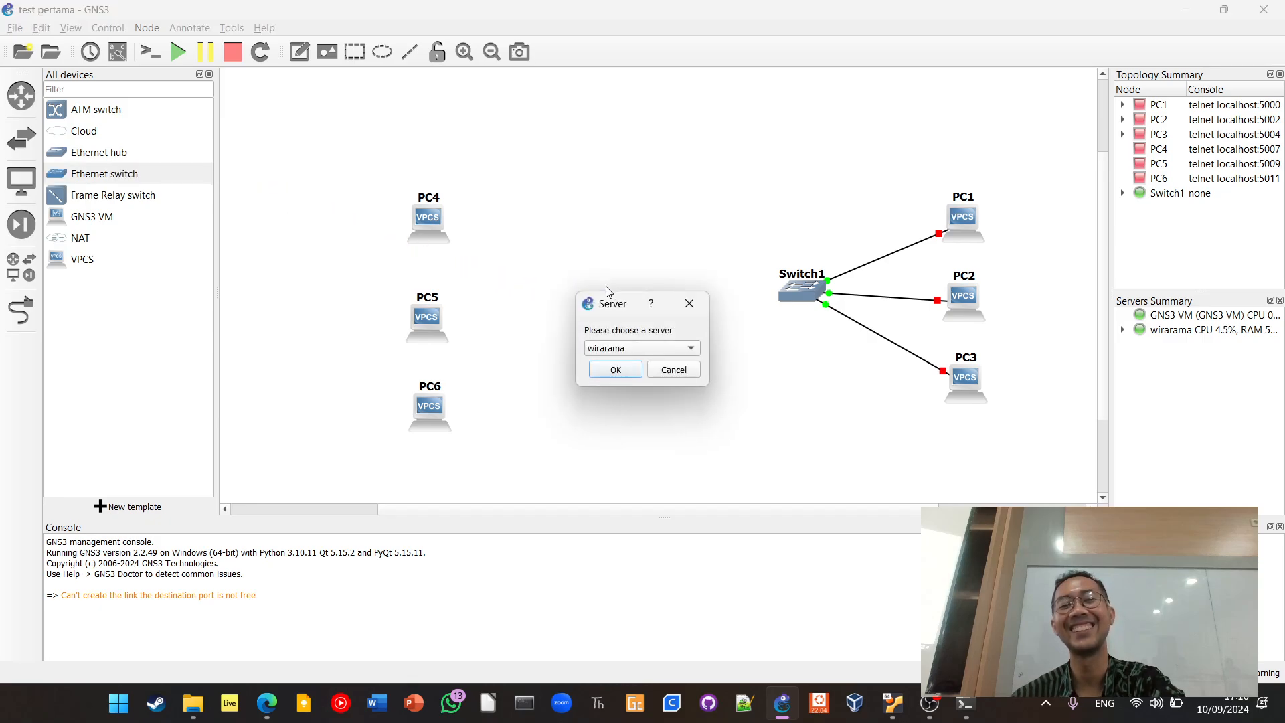
left_click(617, 370)
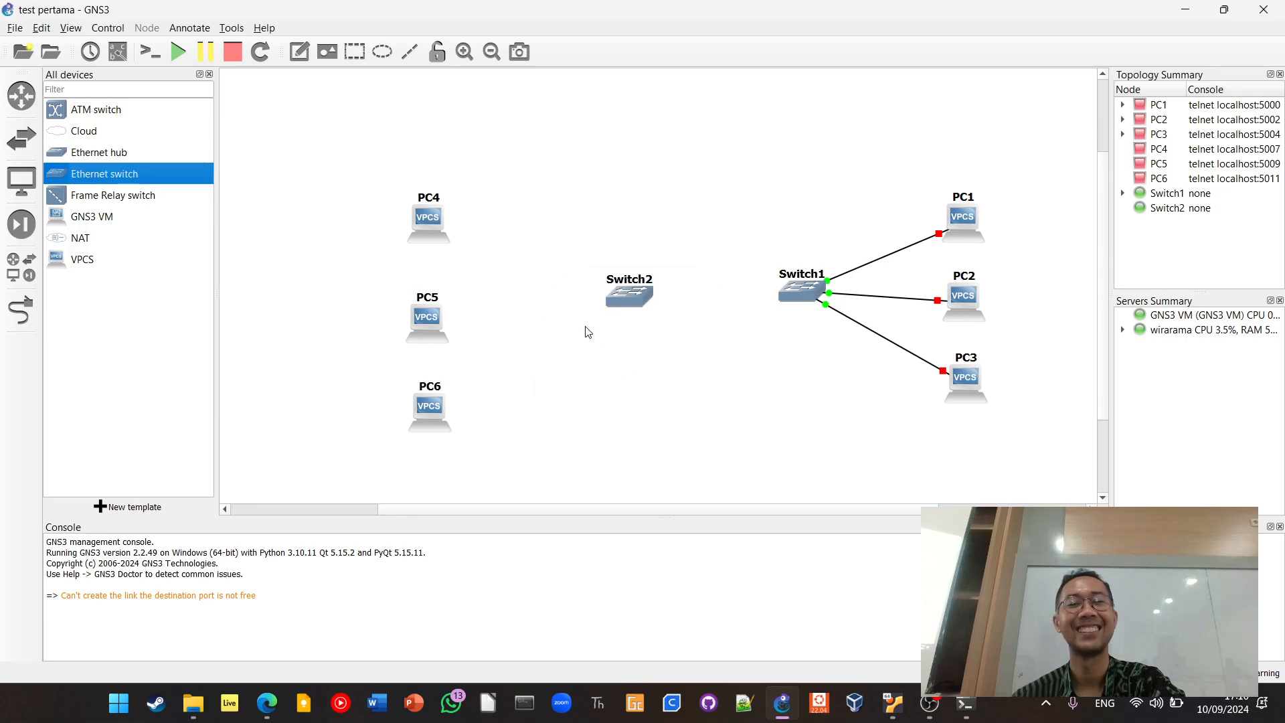
Move Switch2 closer to the PC4–PC6 column and link PC4's Ethernet0 to Switch2's Ethernet0
left_click_drag(614, 302, 552, 299)
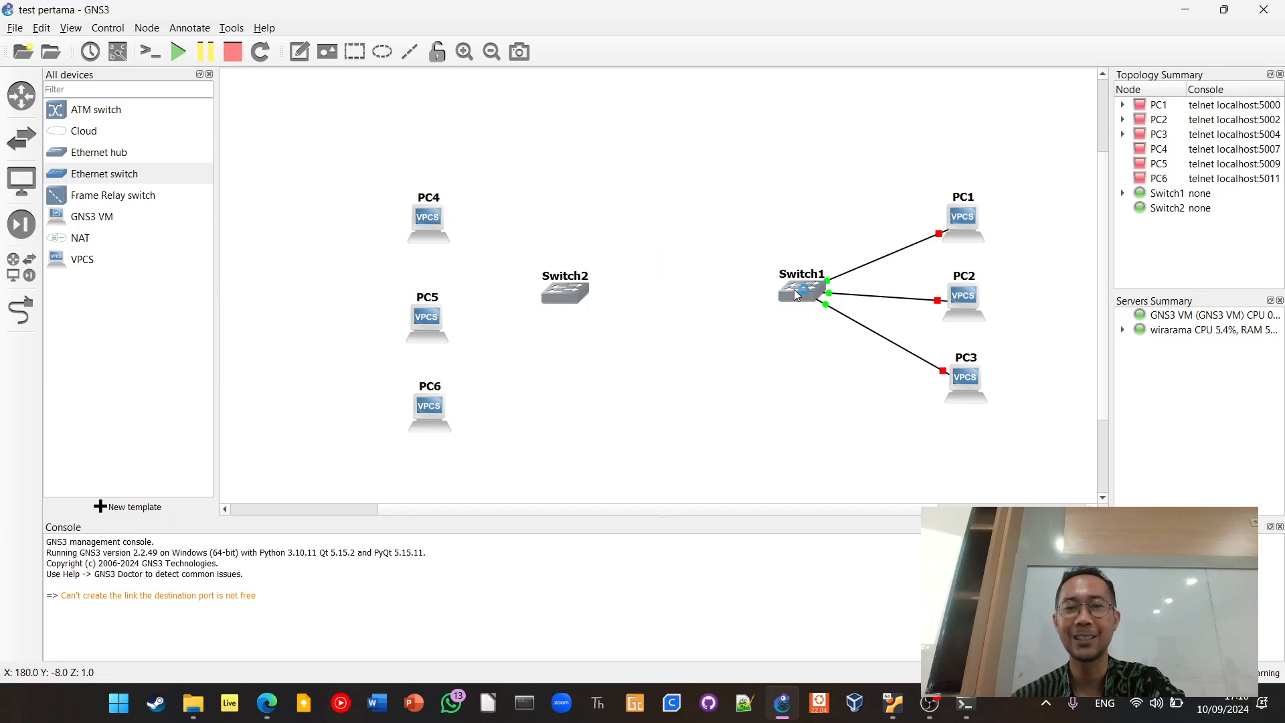
mouse_move(799, 291)
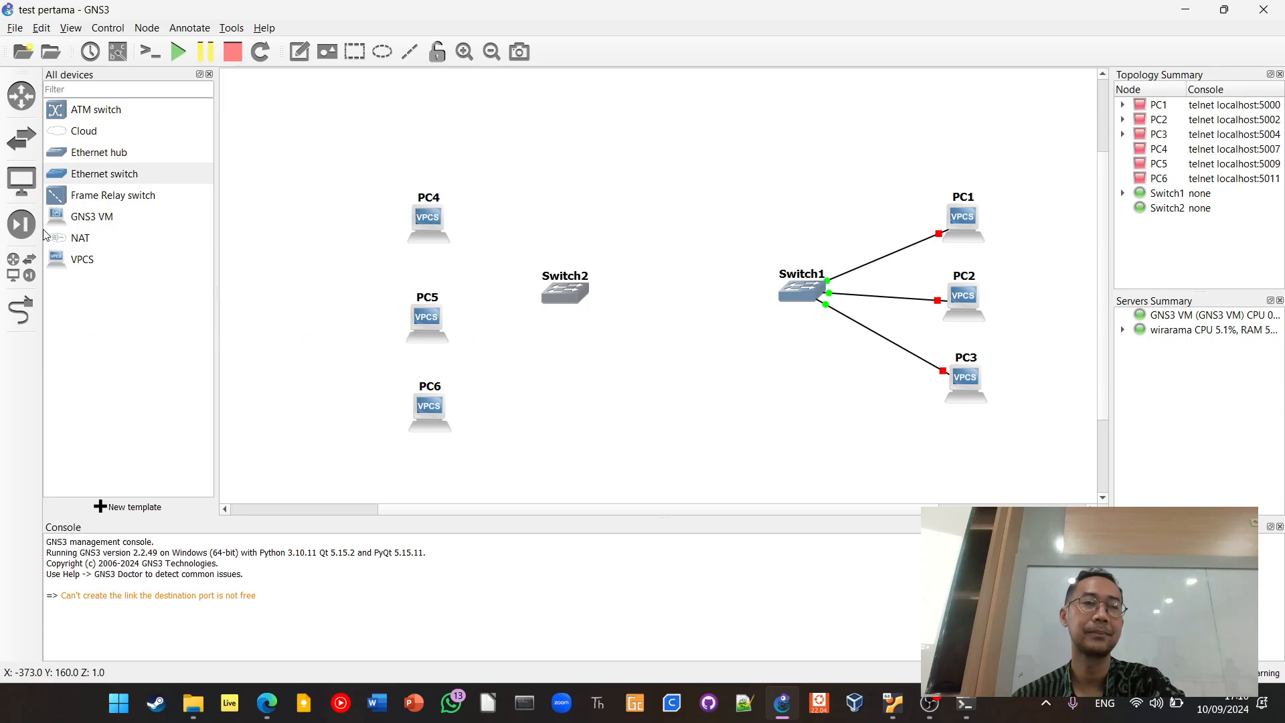
left_click(21, 310)
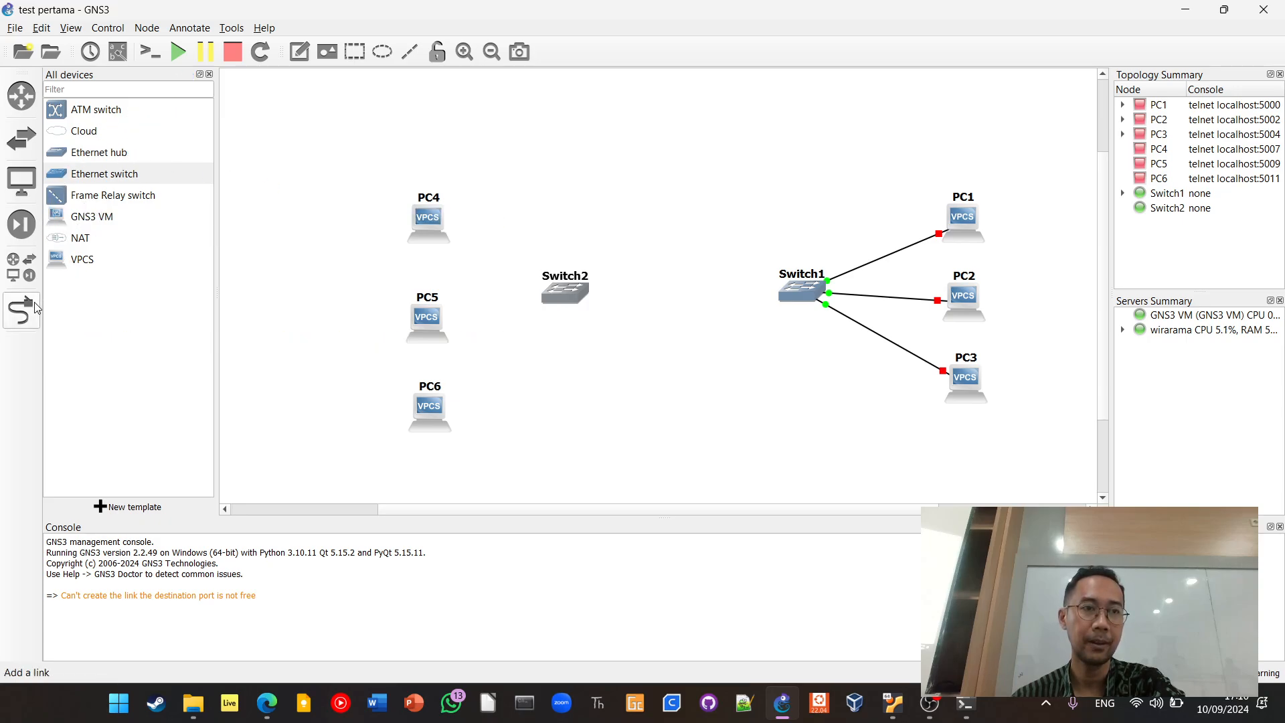
left_click(423, 229)
left_click(554, 289)
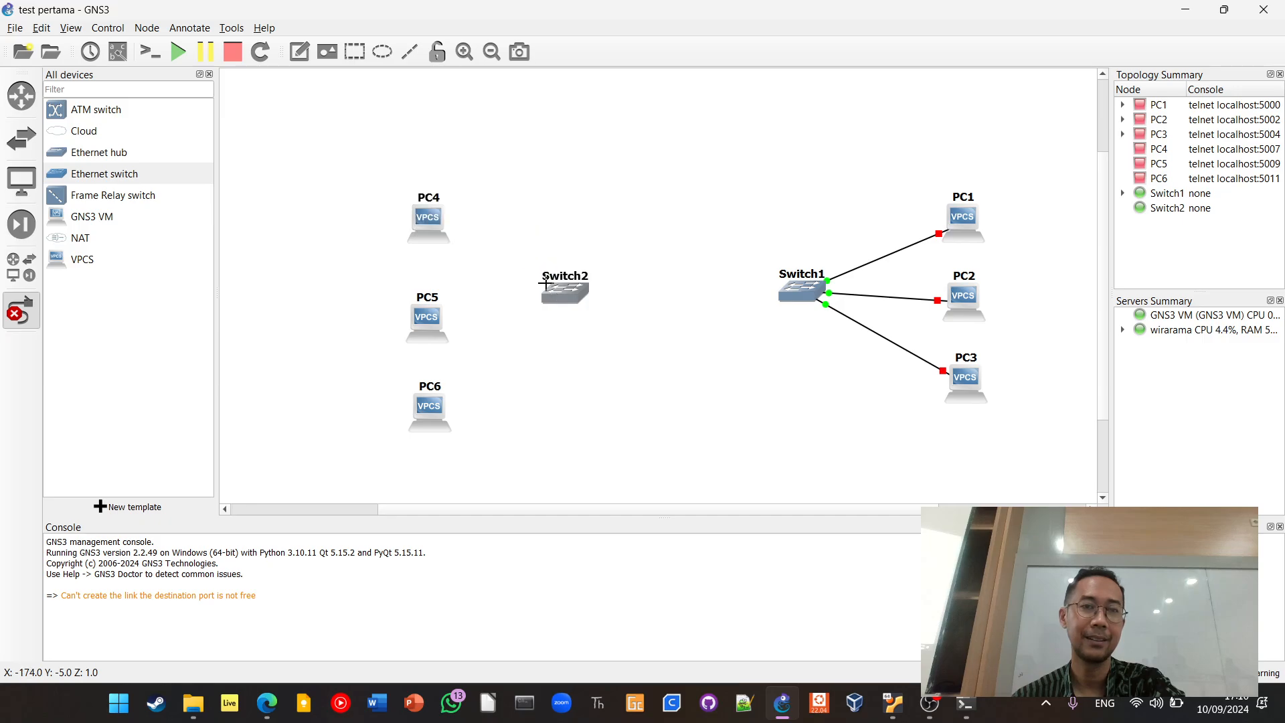
left_click(439, 220)
left_click(456, 229)
left_click(562, 291)
left_click(577, 302)
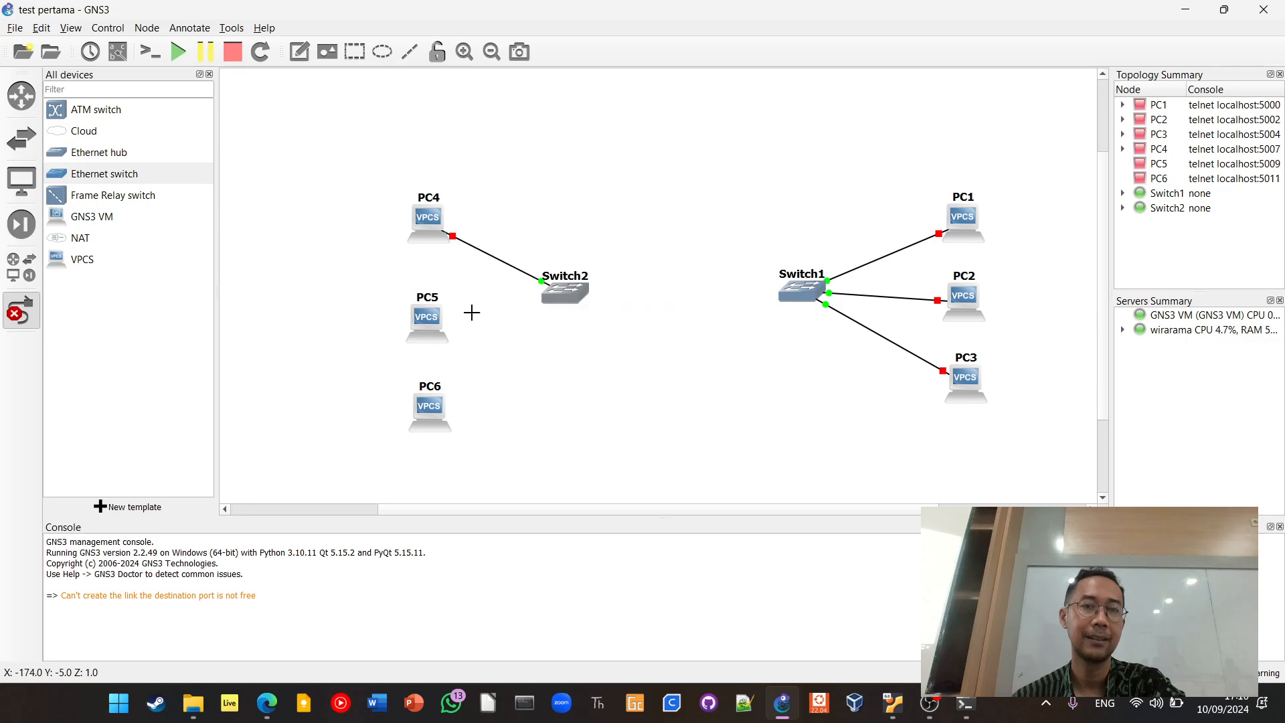
Link PC5's Ethernet0 port to Ethernet1 on Switch2
left_click(414, 324)
left_click(462, 330)
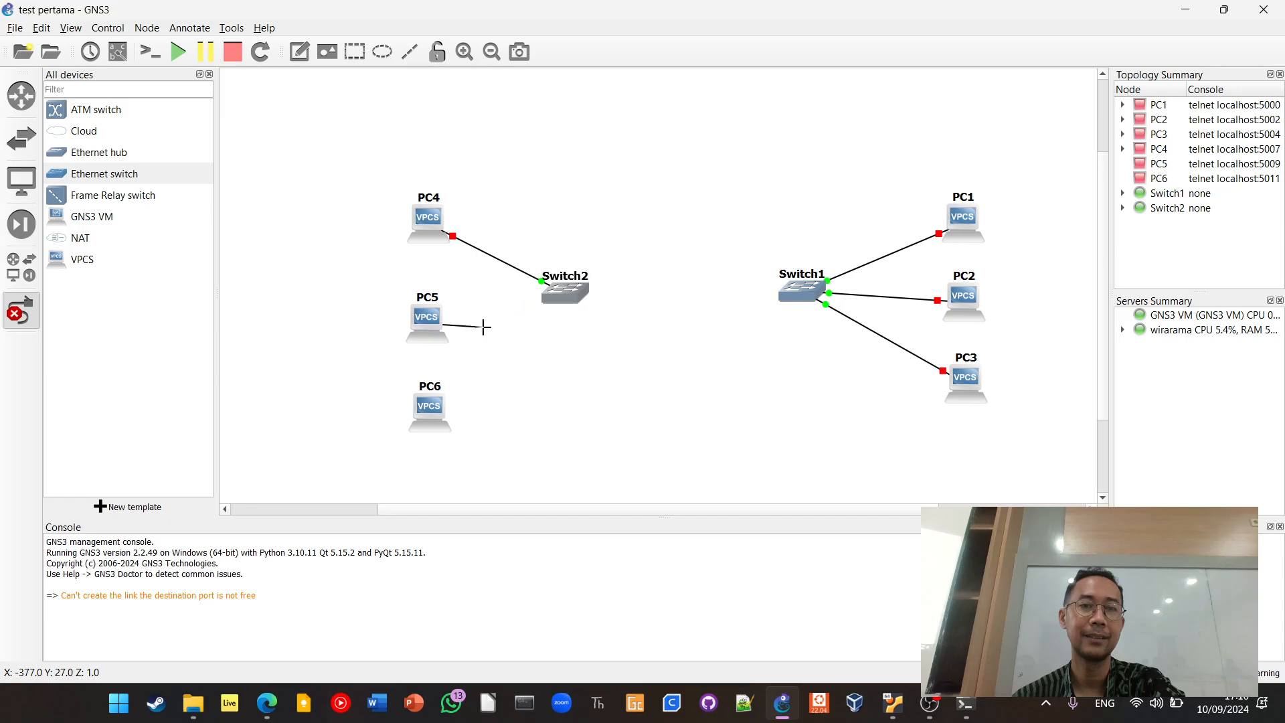
left_click(562, 292)
left_click(577, 302)
left_click(572, 293)
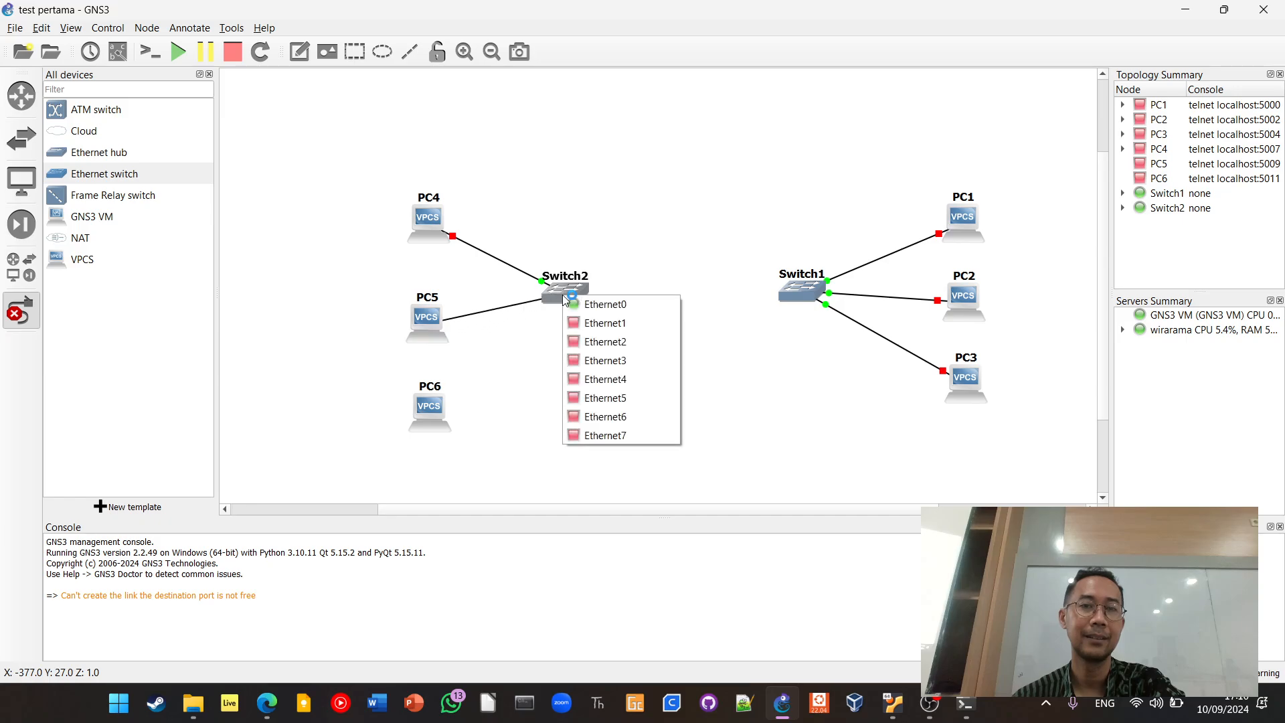
left_click(594, 322)
Link PC6's Ethernet0 port to Ethernet2 on Switch2
left_click(439, 413)
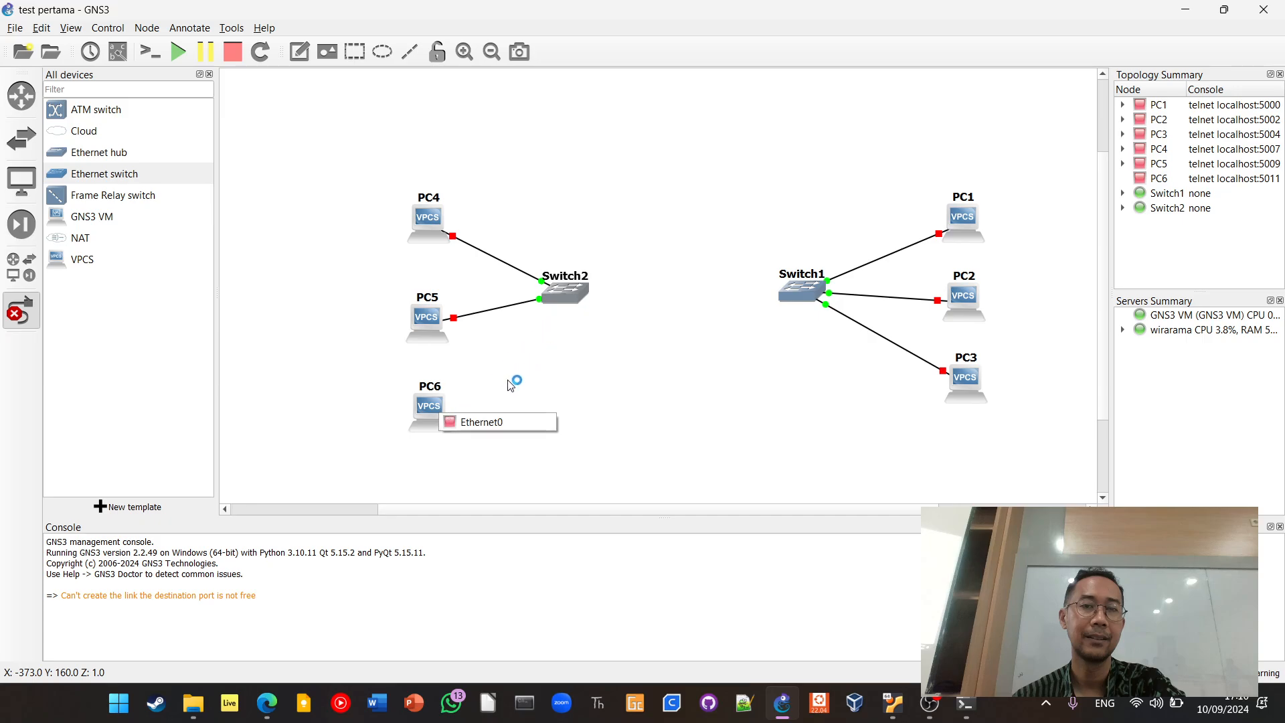
left_click(503, 424)
left_click(567, 294)
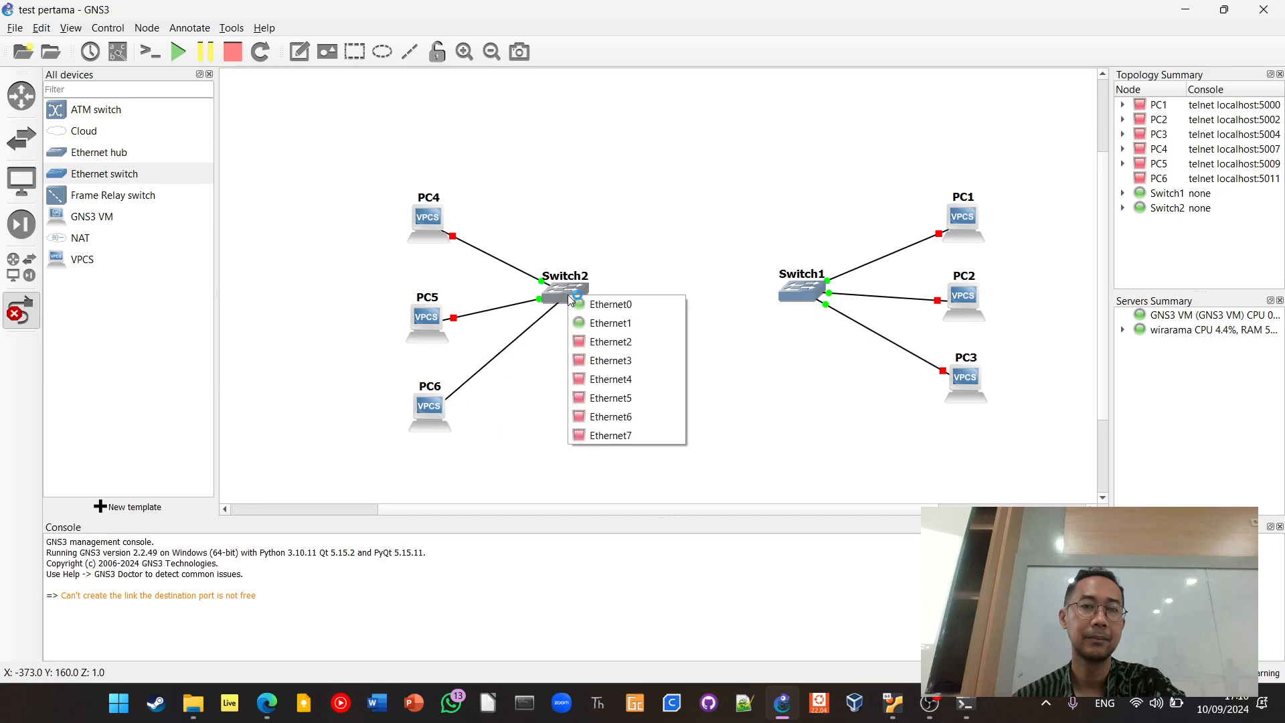
left_click(589, 340)
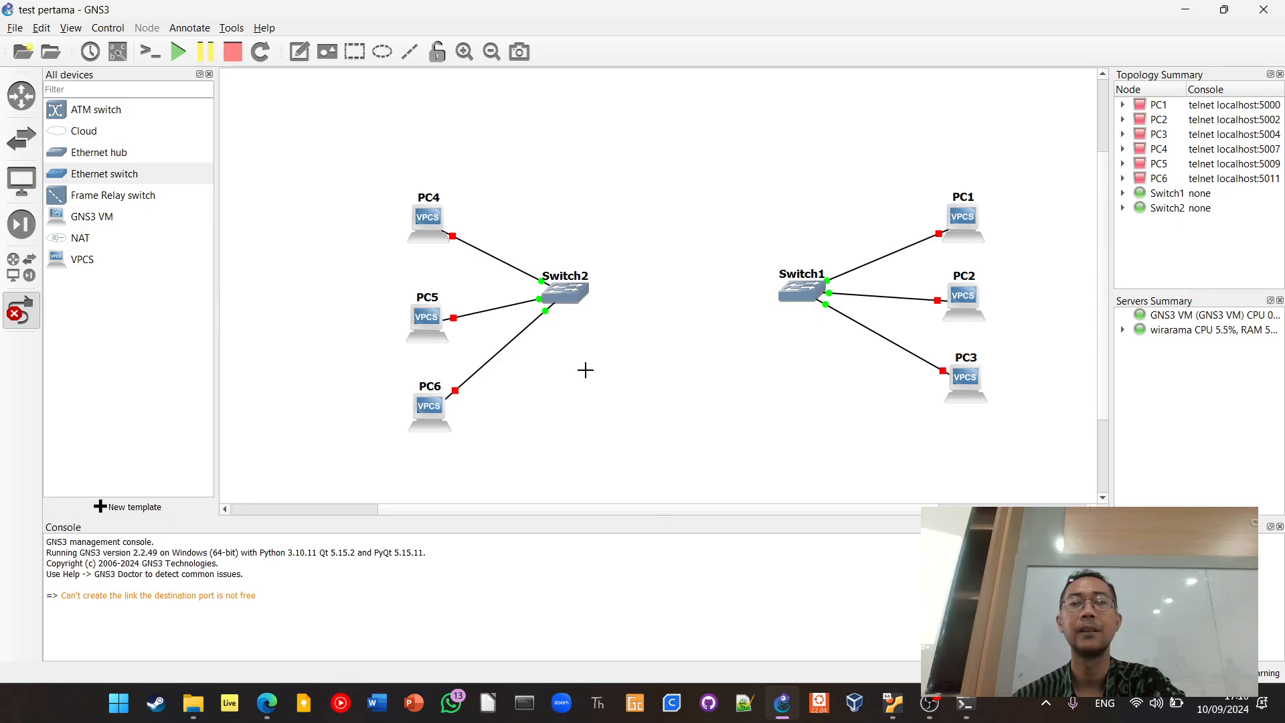
Connect the two switches by linking Ethernet3 on Switch2 to Ethernet3 on Switch1, and leave link mode
left_click(574, 288)
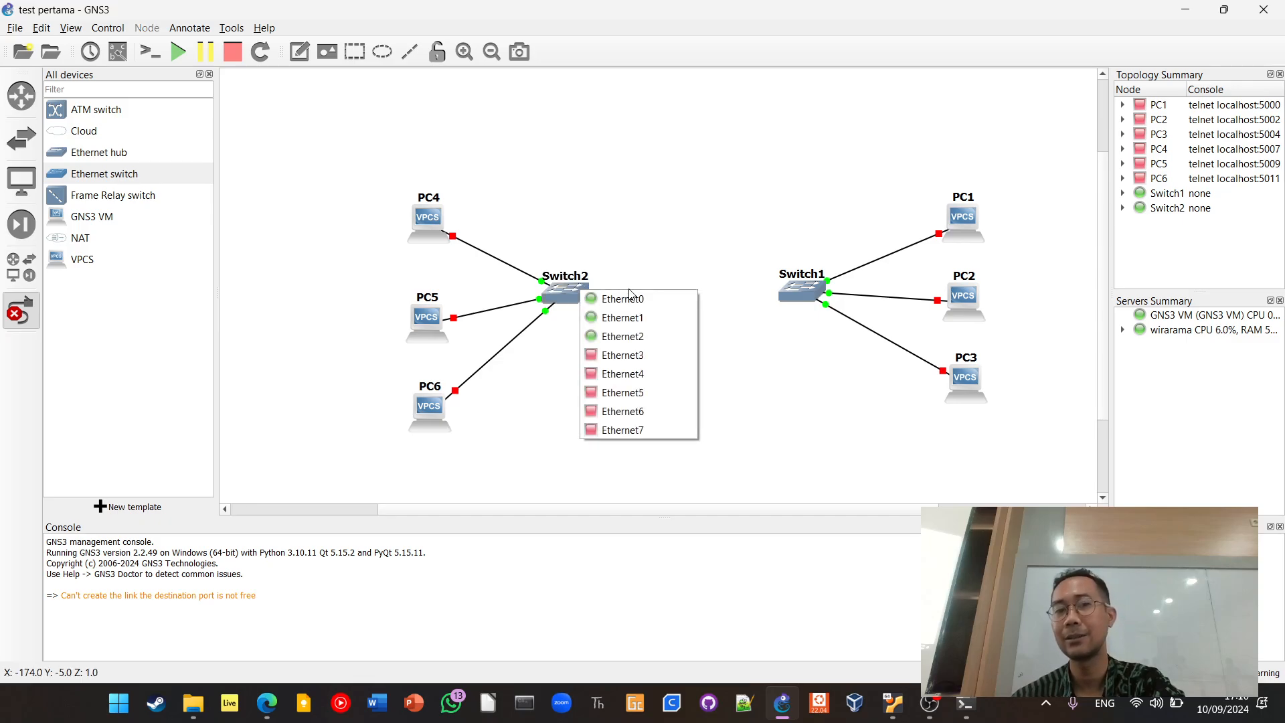
left_click(642, 352)
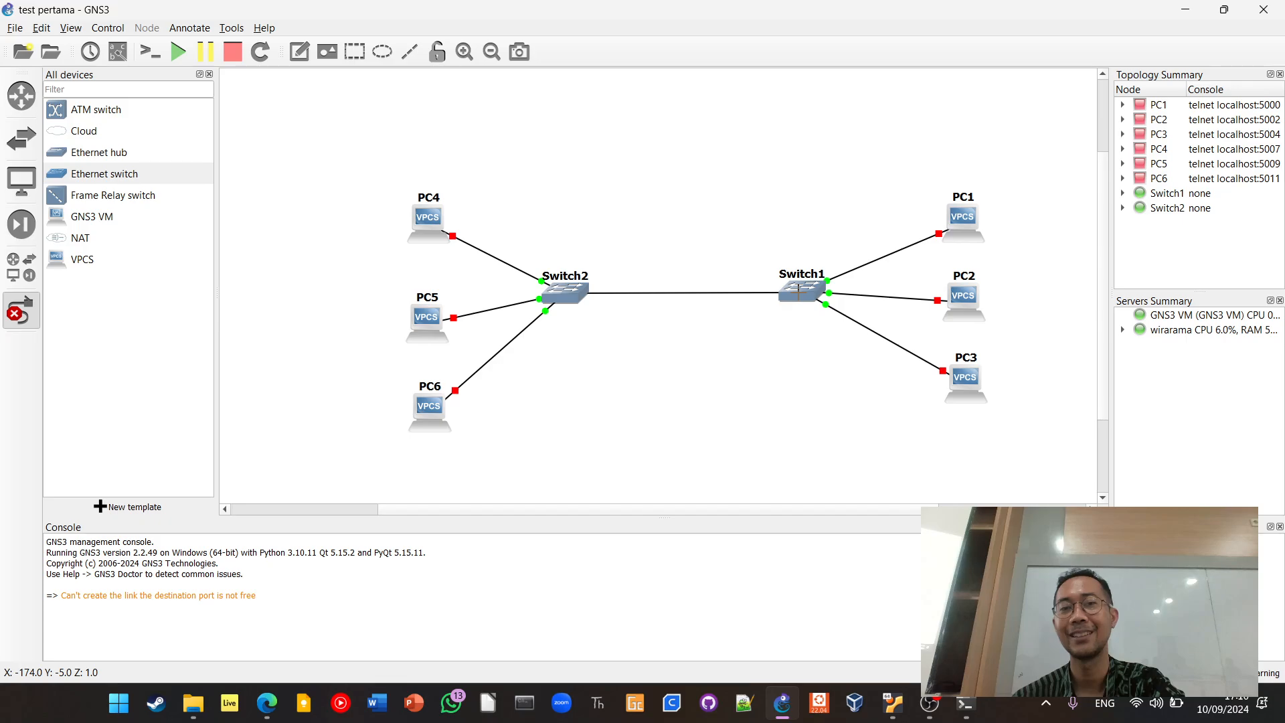
left_click(798, 291)
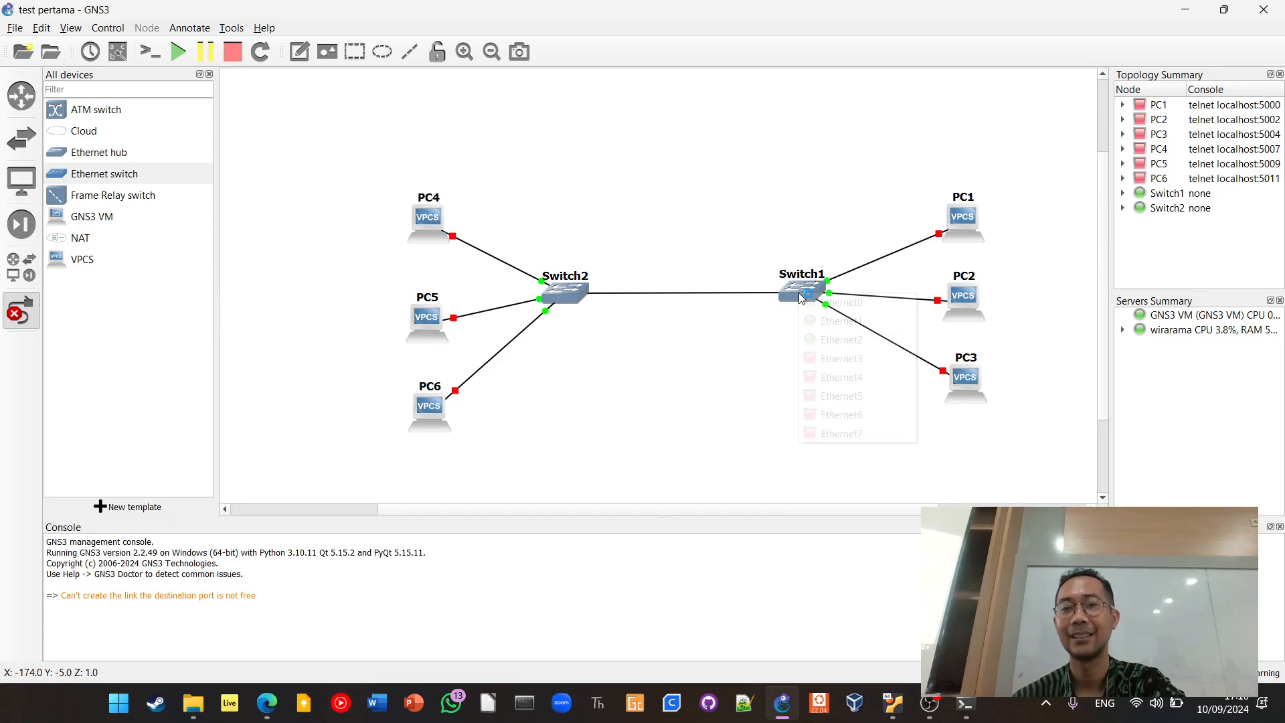
left_click(822, 356)
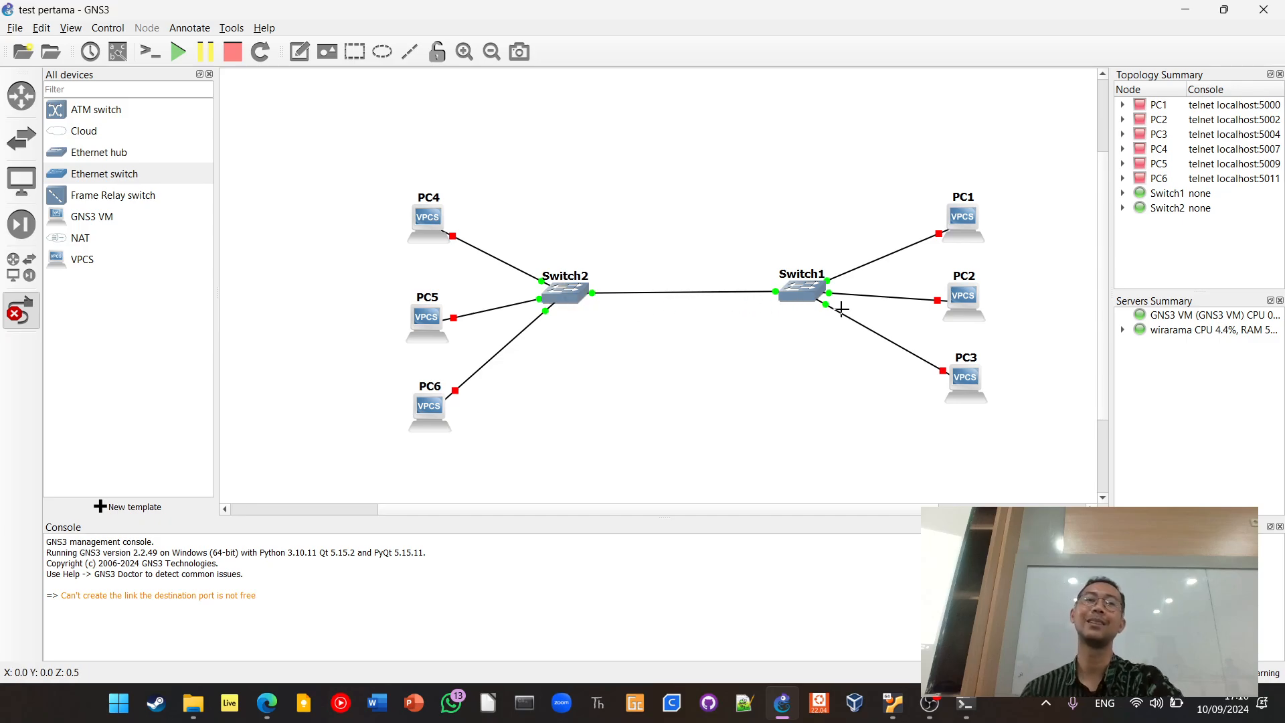
right_click(413, 228)
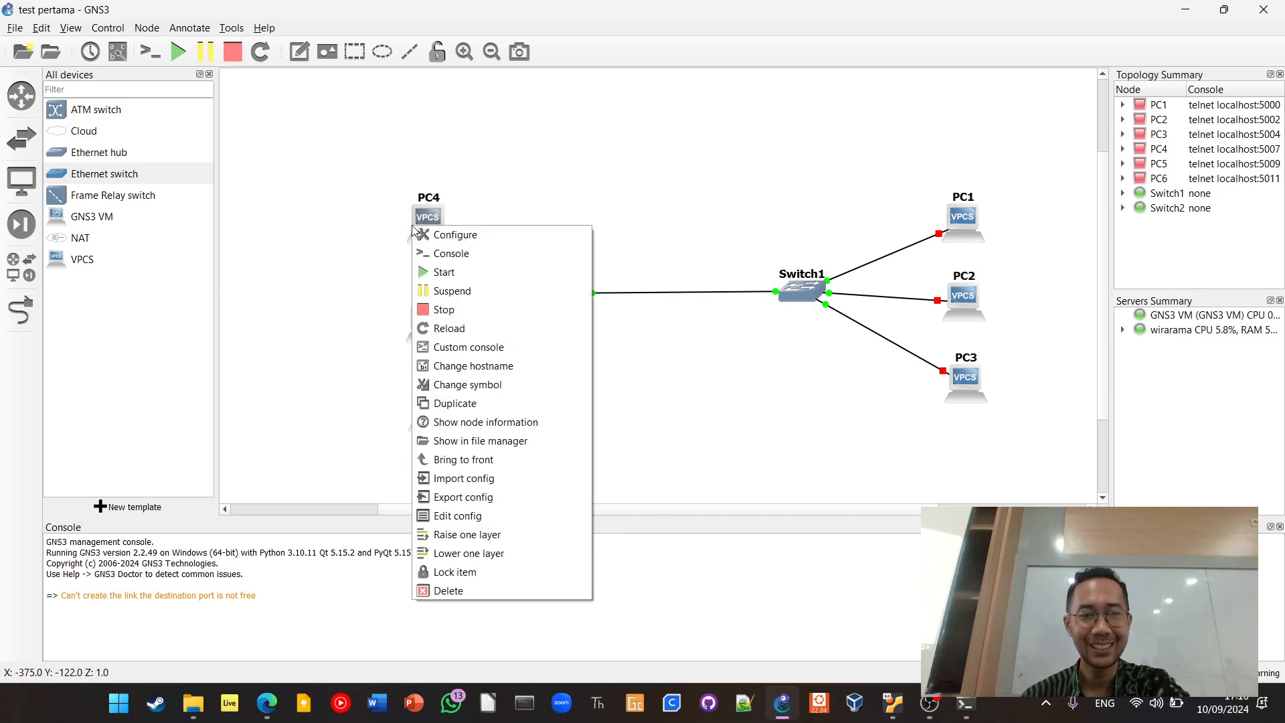
left_click(372, 250)
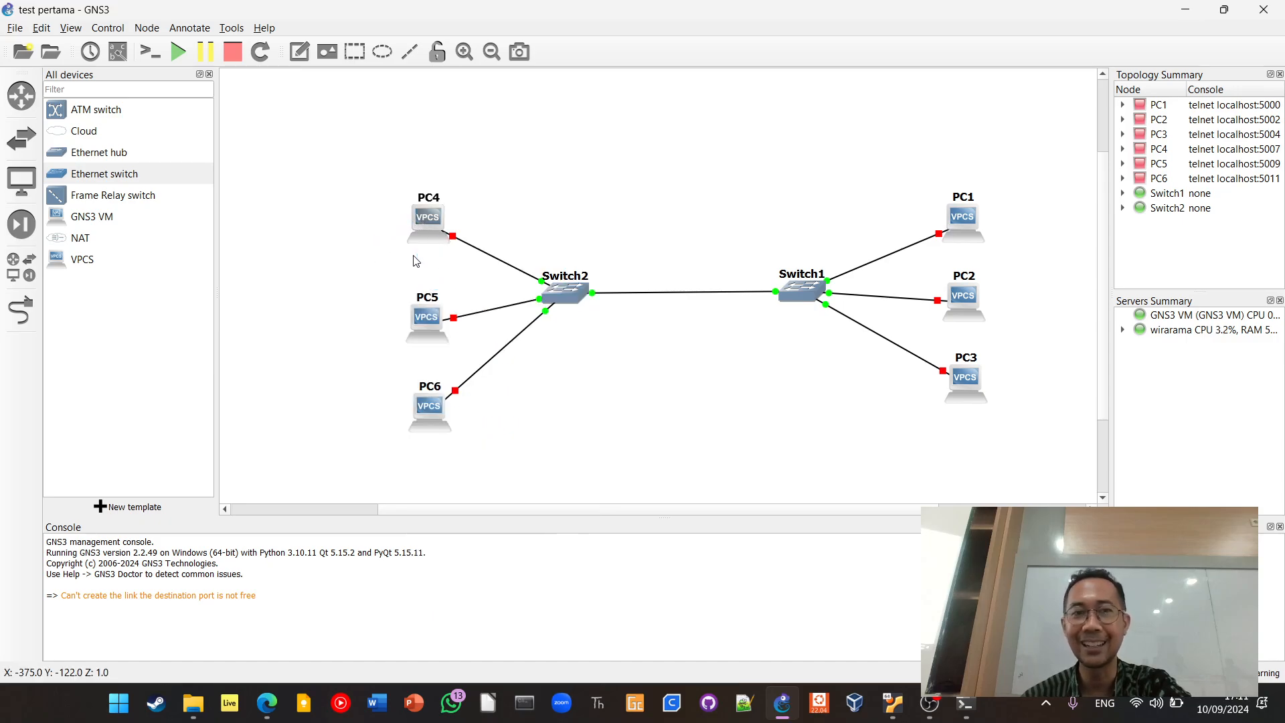
left_click_drag(419, 218, 423, 218)
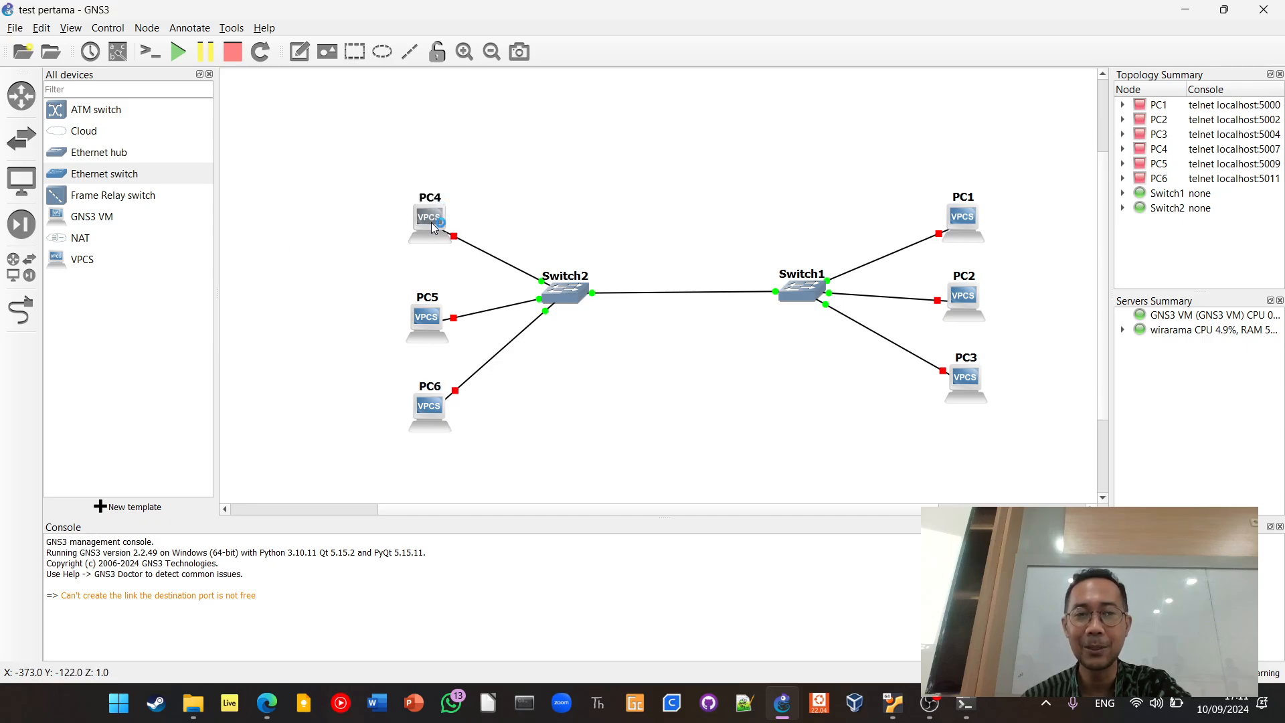
right_click(431, 224)
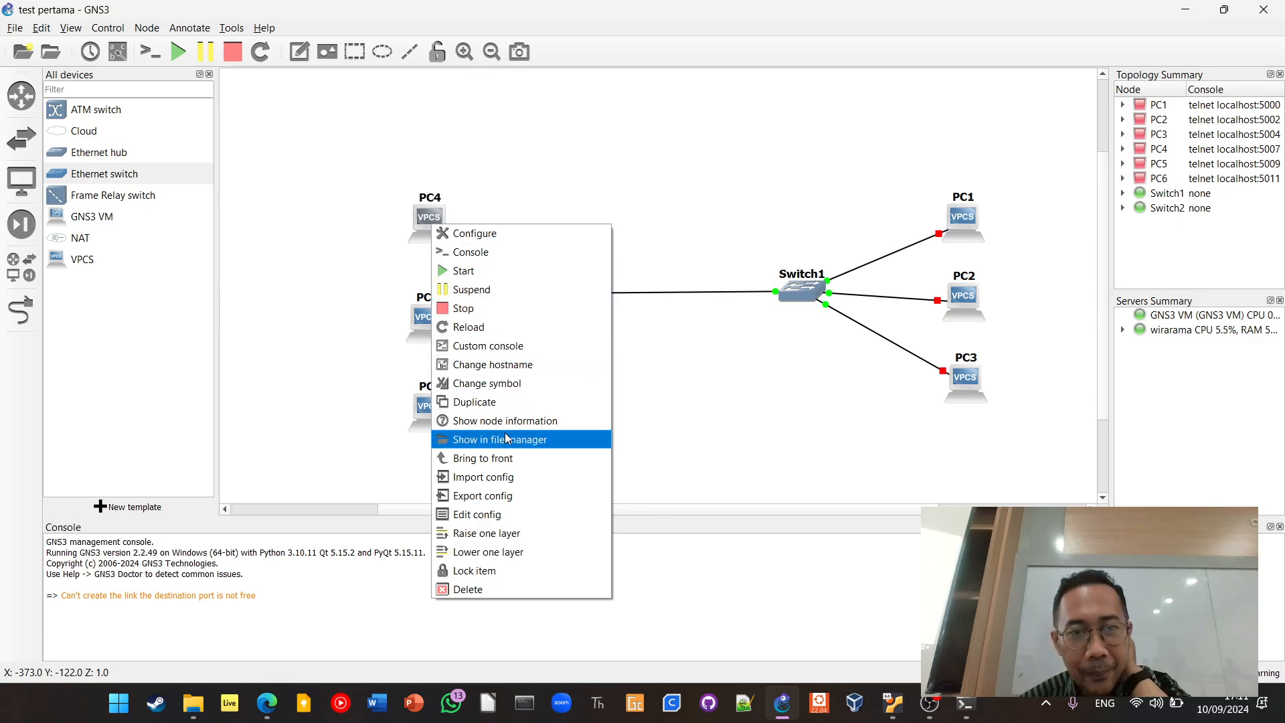
left_click(343, 392)
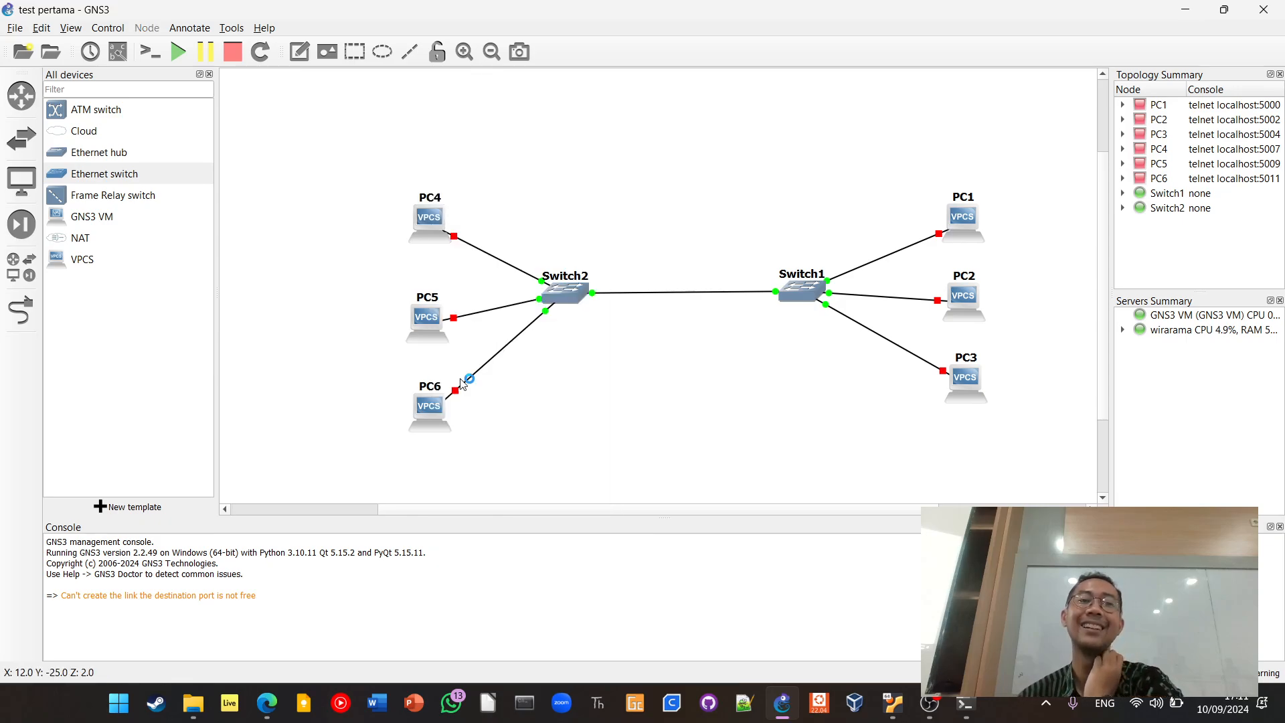
Start all devices in the two-switch topology, and stop them all again
left_click(168, 53)
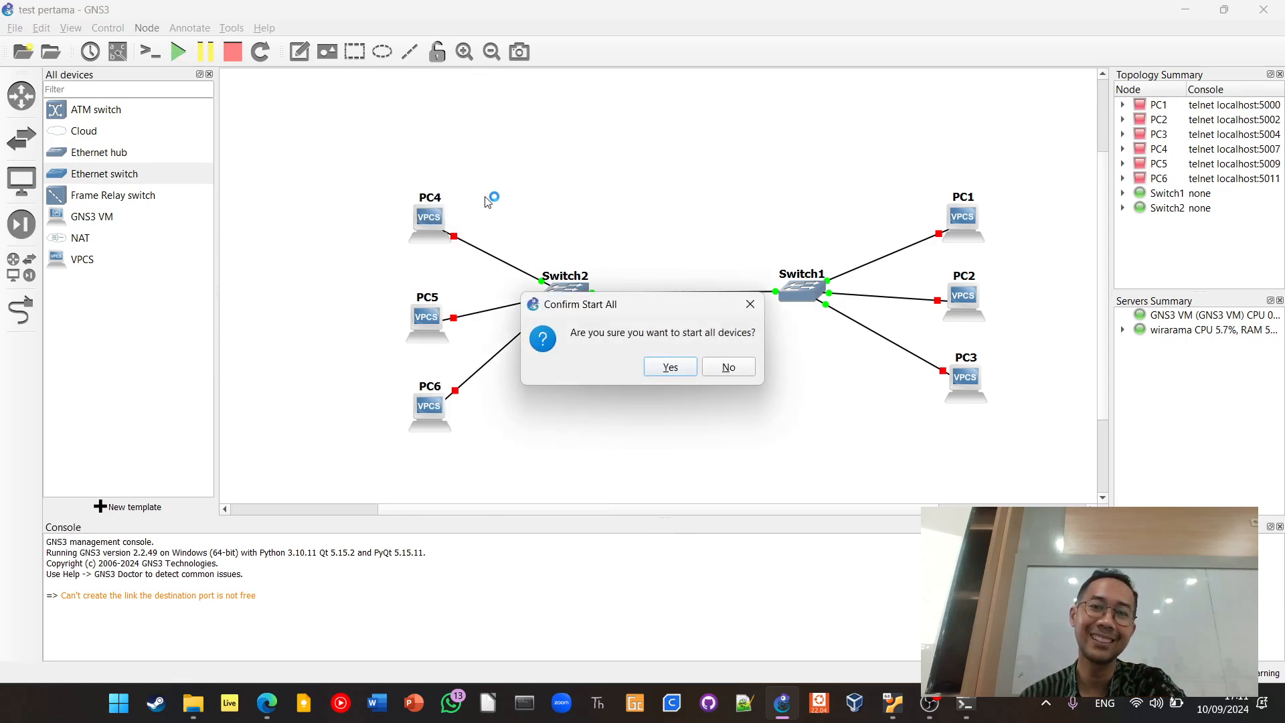
left_click(665, 364)
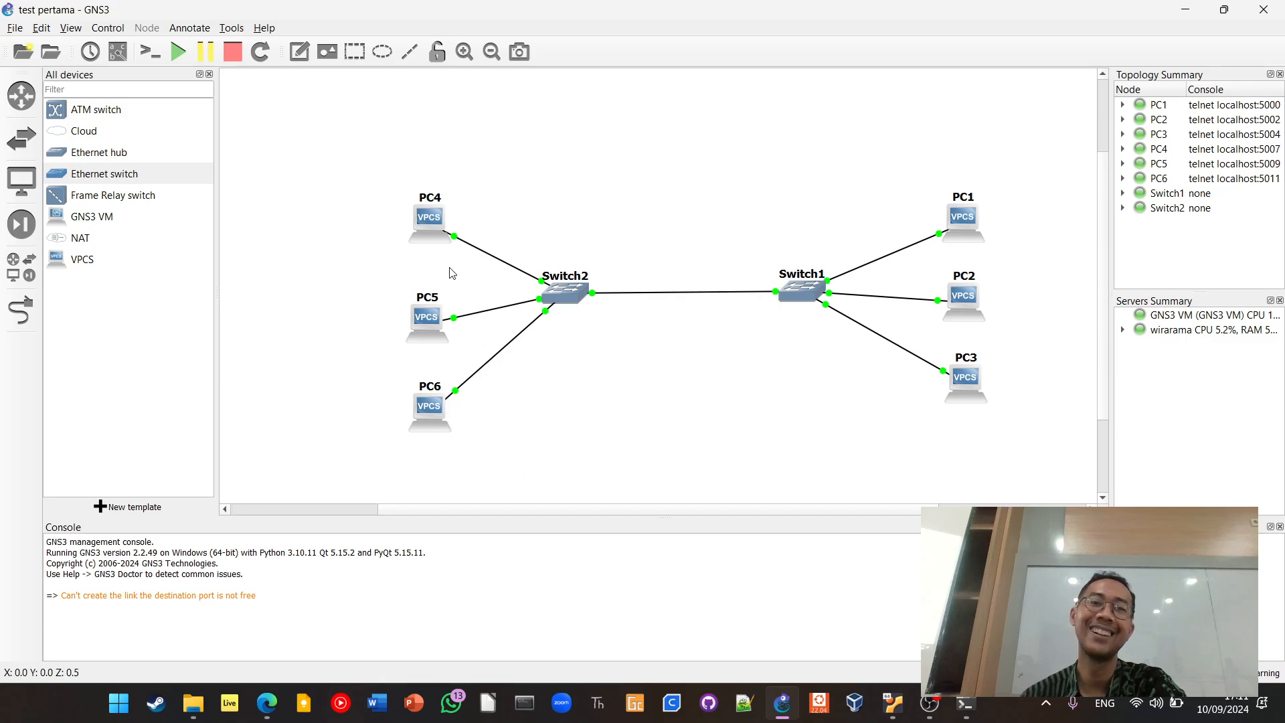
left_click(231, 55)
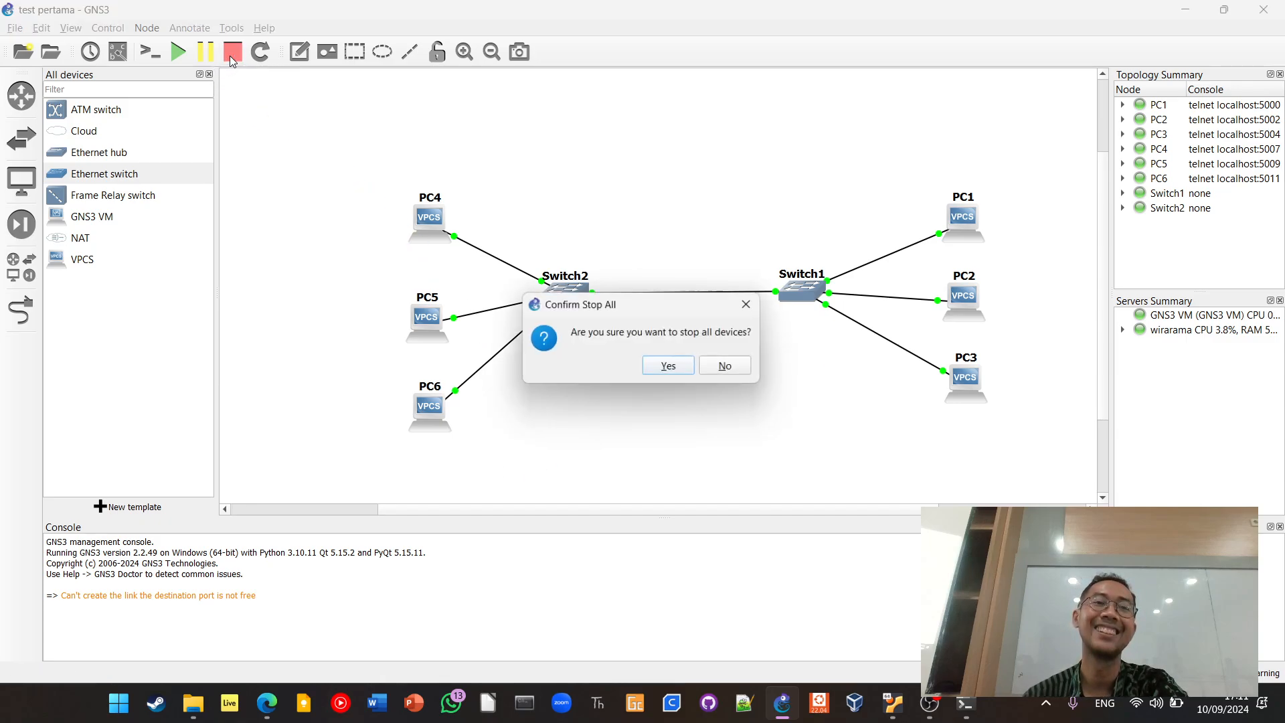
left_click(681, 370)
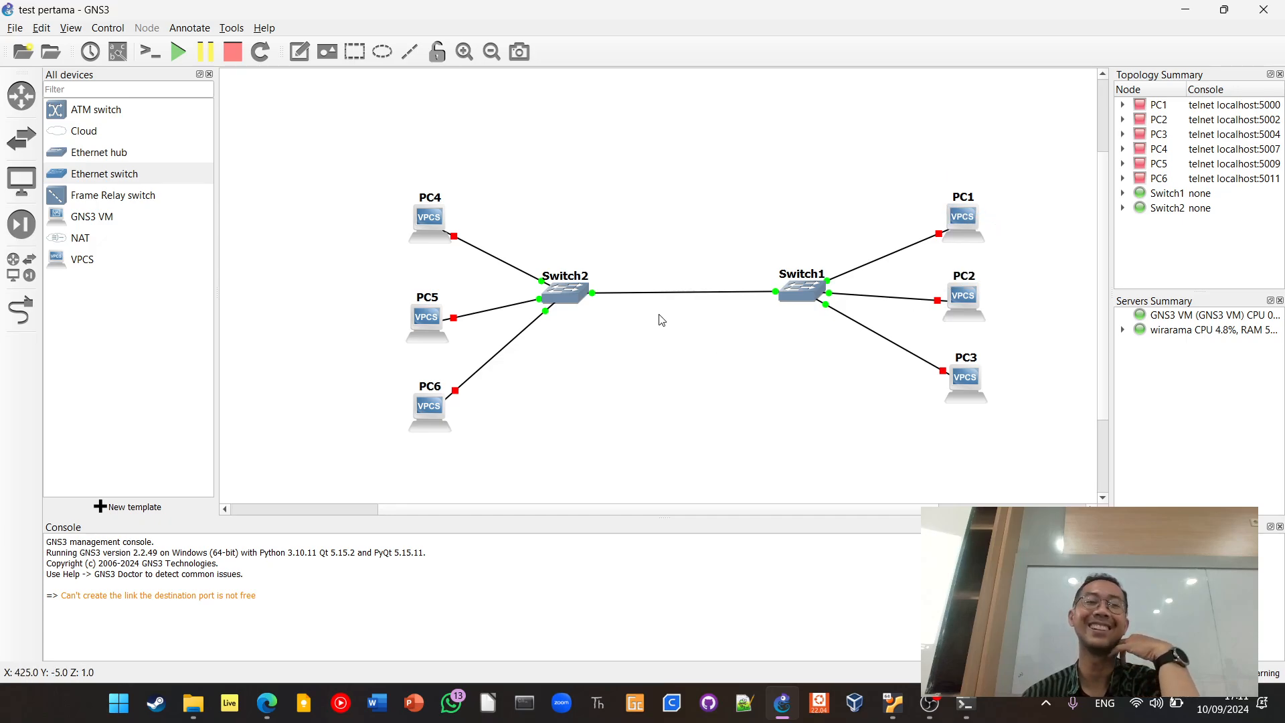
Examine PC4's startup configuration for its DHCP and manual IP address lines, and close it without saving
left_click(433, 224)
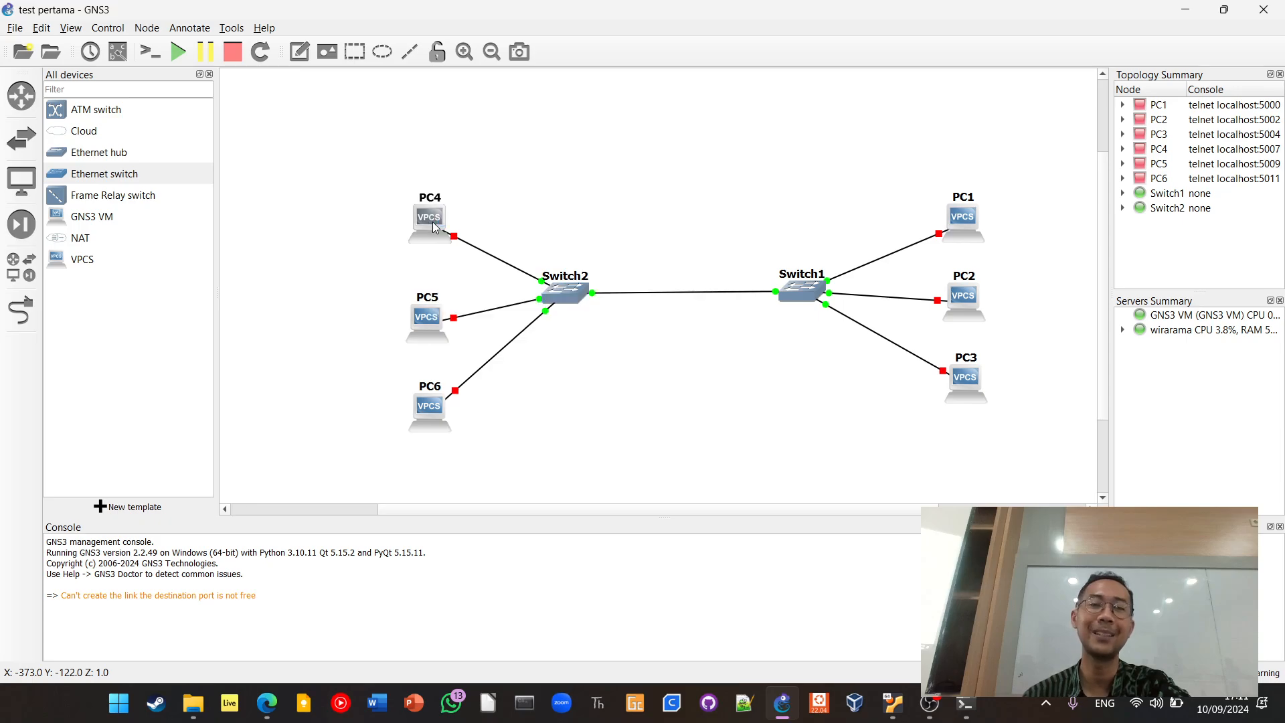
right_click(434, 226)
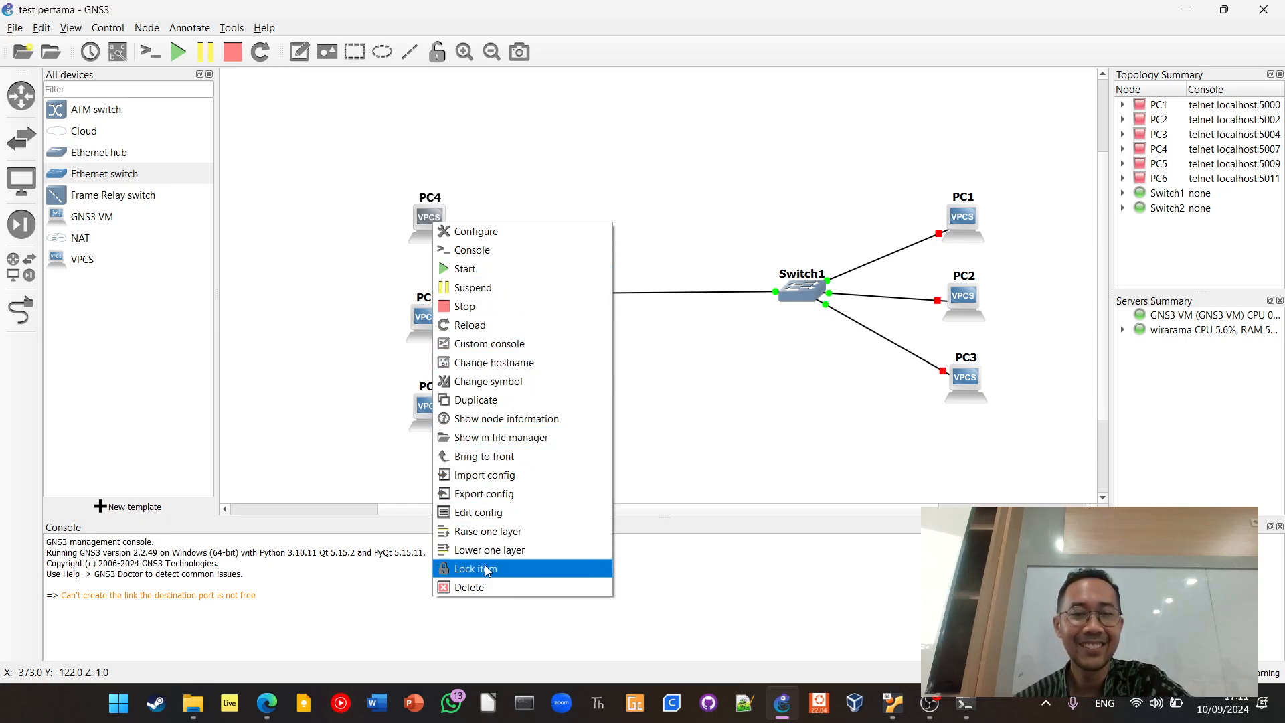
left_click(484, 517)
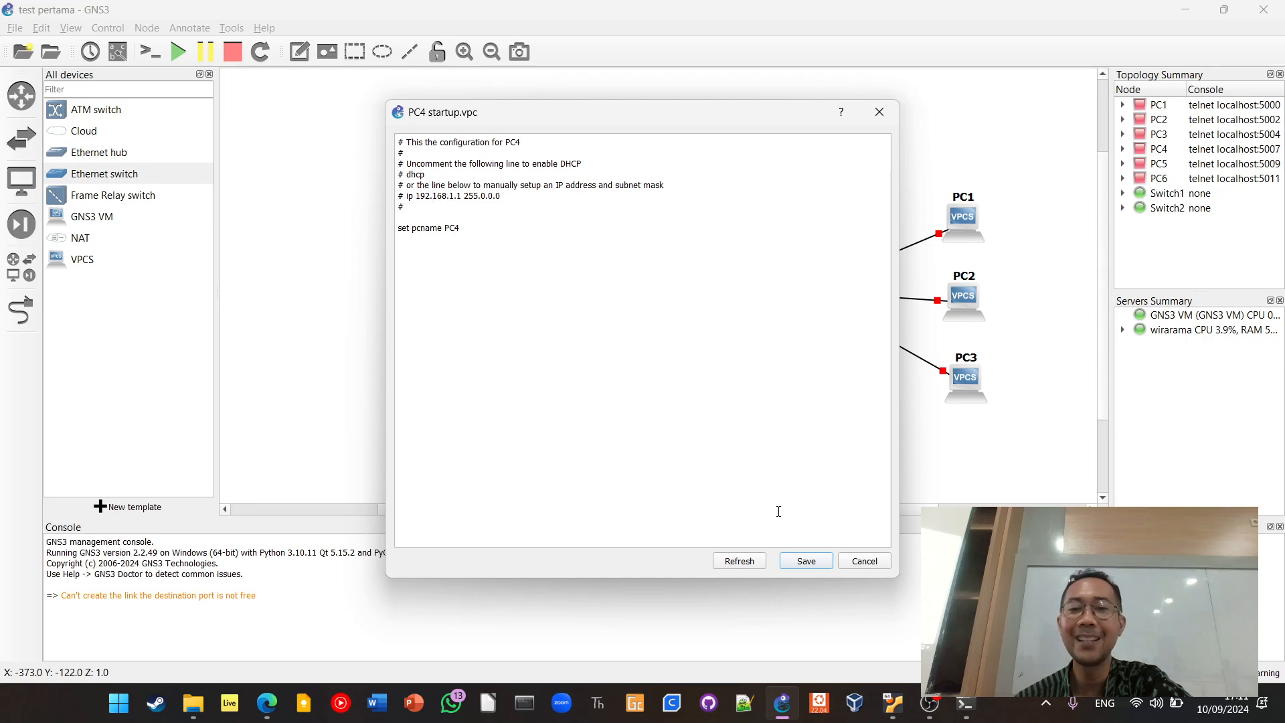
left_click(865, 564)
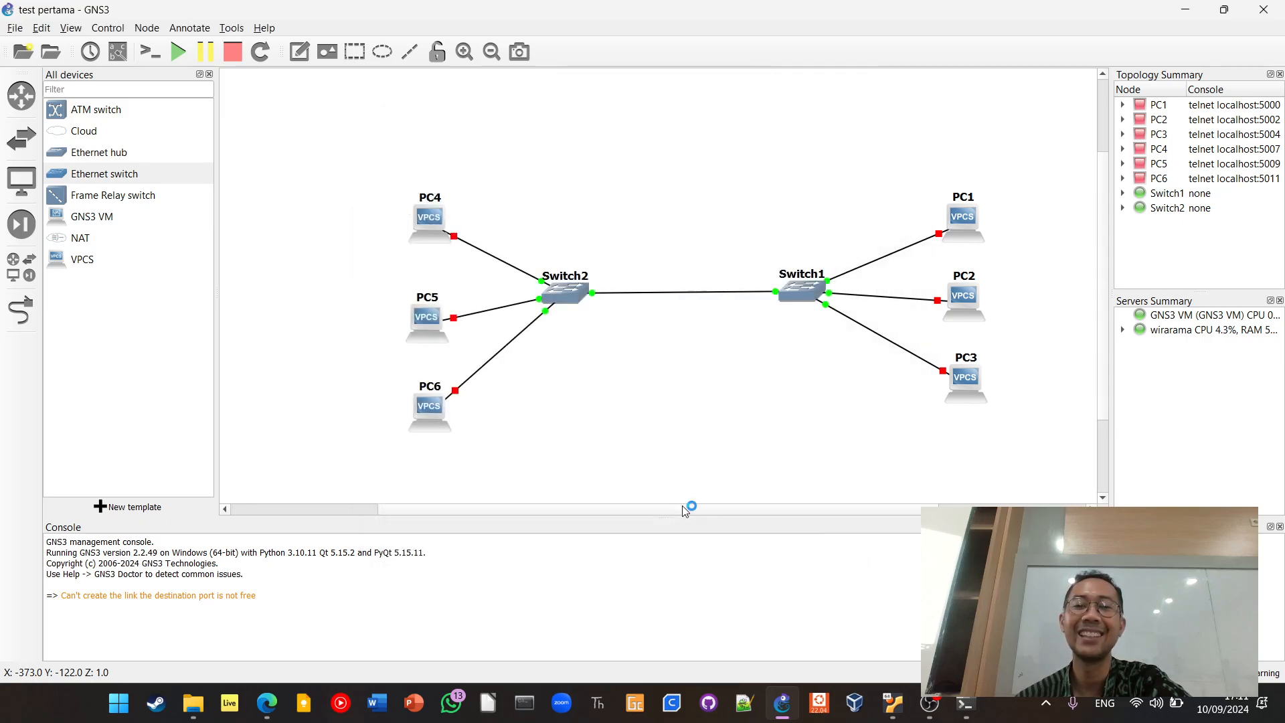
right_click(430, 317)
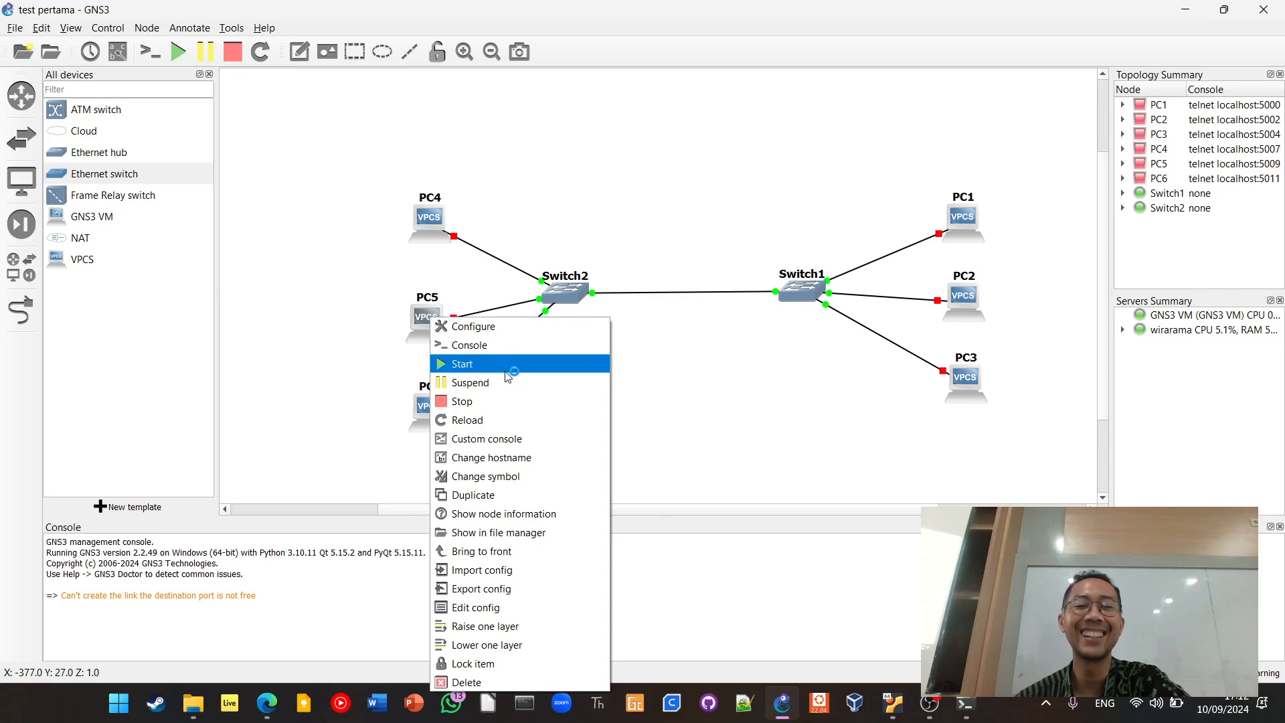
left_click(567, 458)
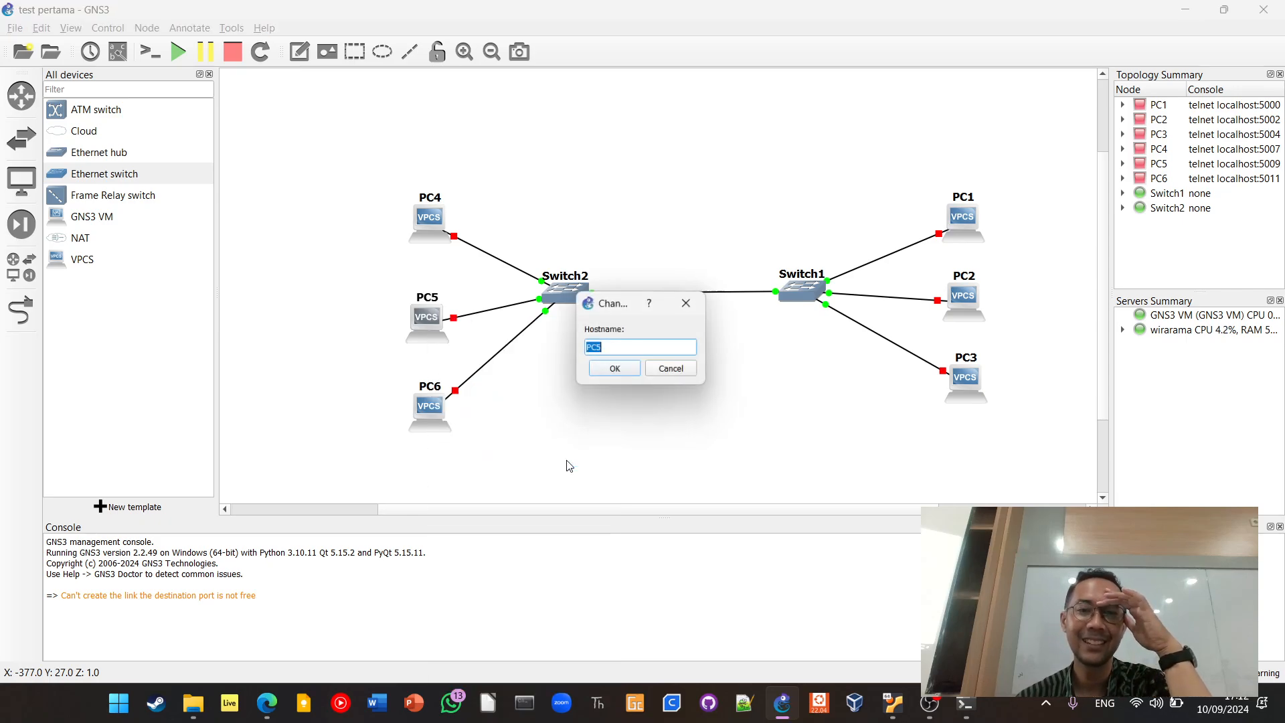
left_click(664, 373)
right_click(434, 415)
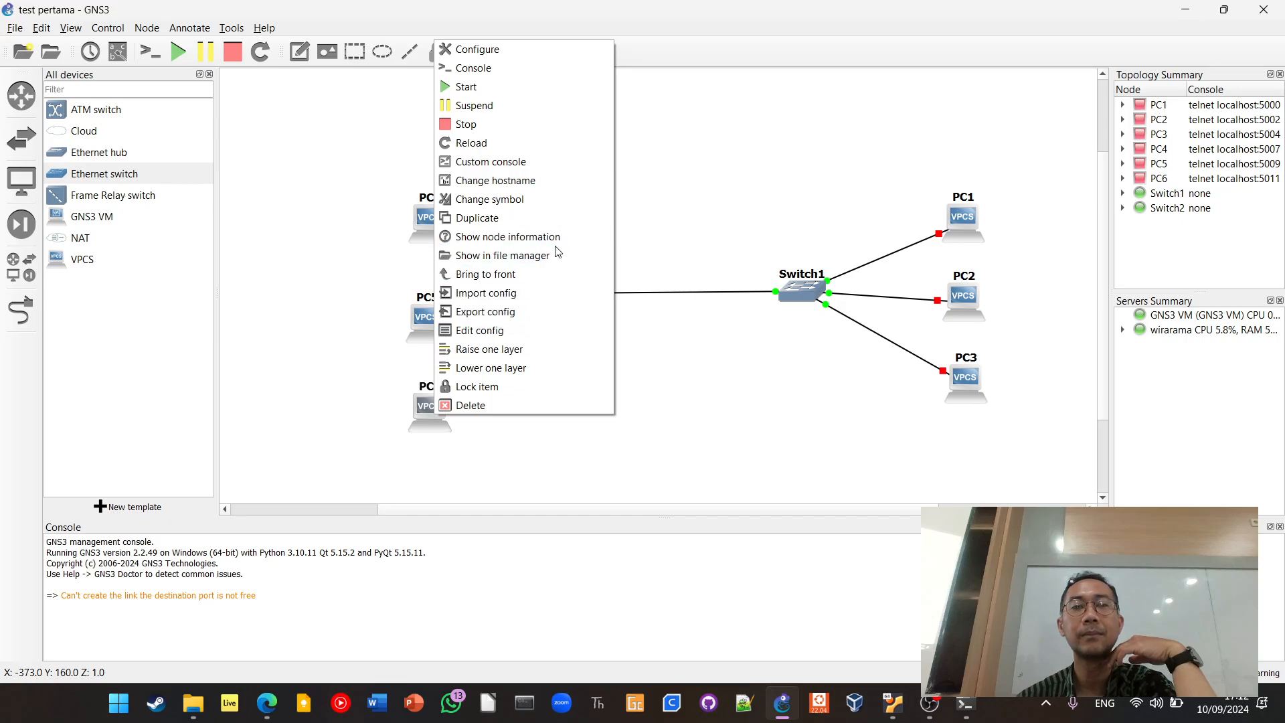
left_click(683, 378)
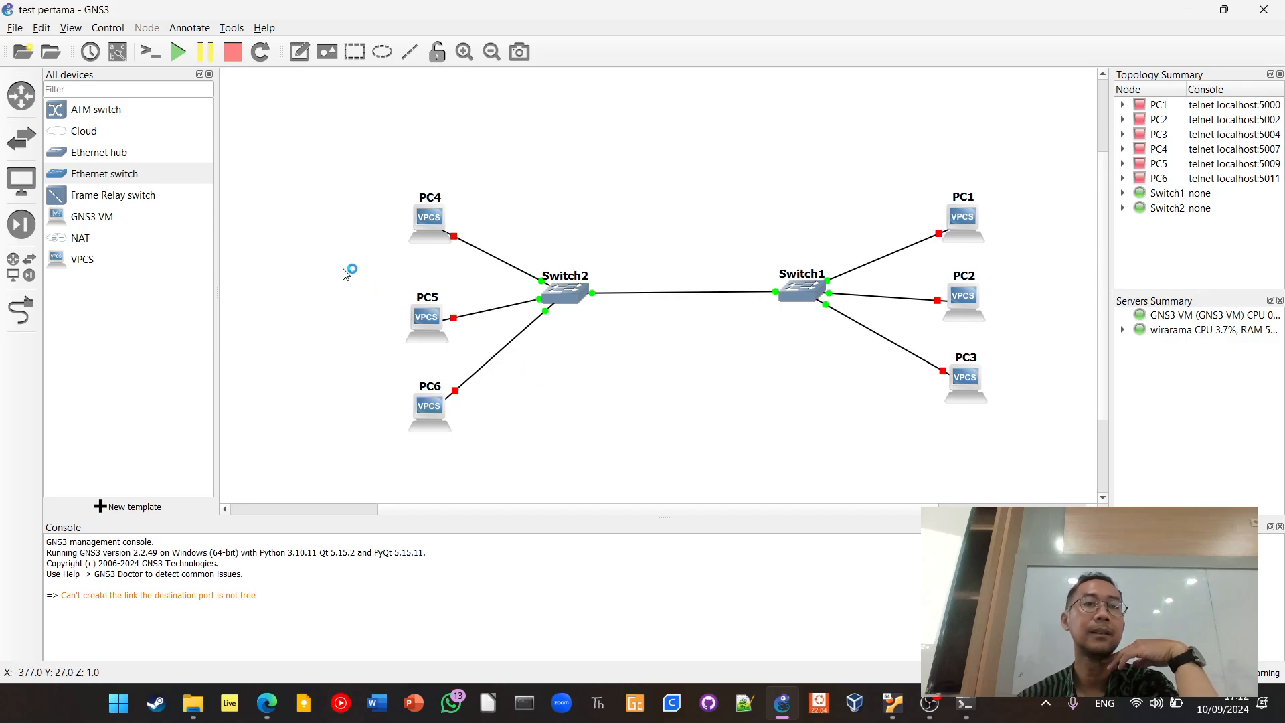
Add a Cloud node on the default server and position it above the link between Switch2 and Switch1
left_click_drag(72, 133, 691, 187)
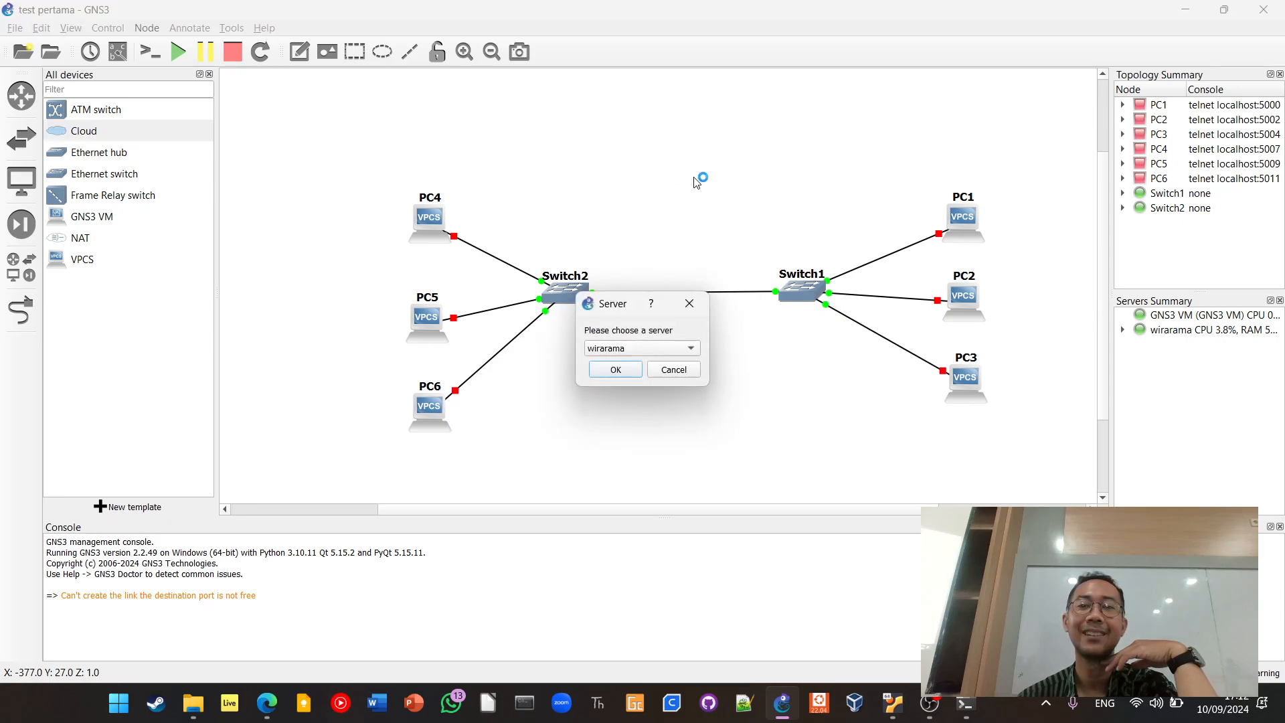
left_click(609, 375)
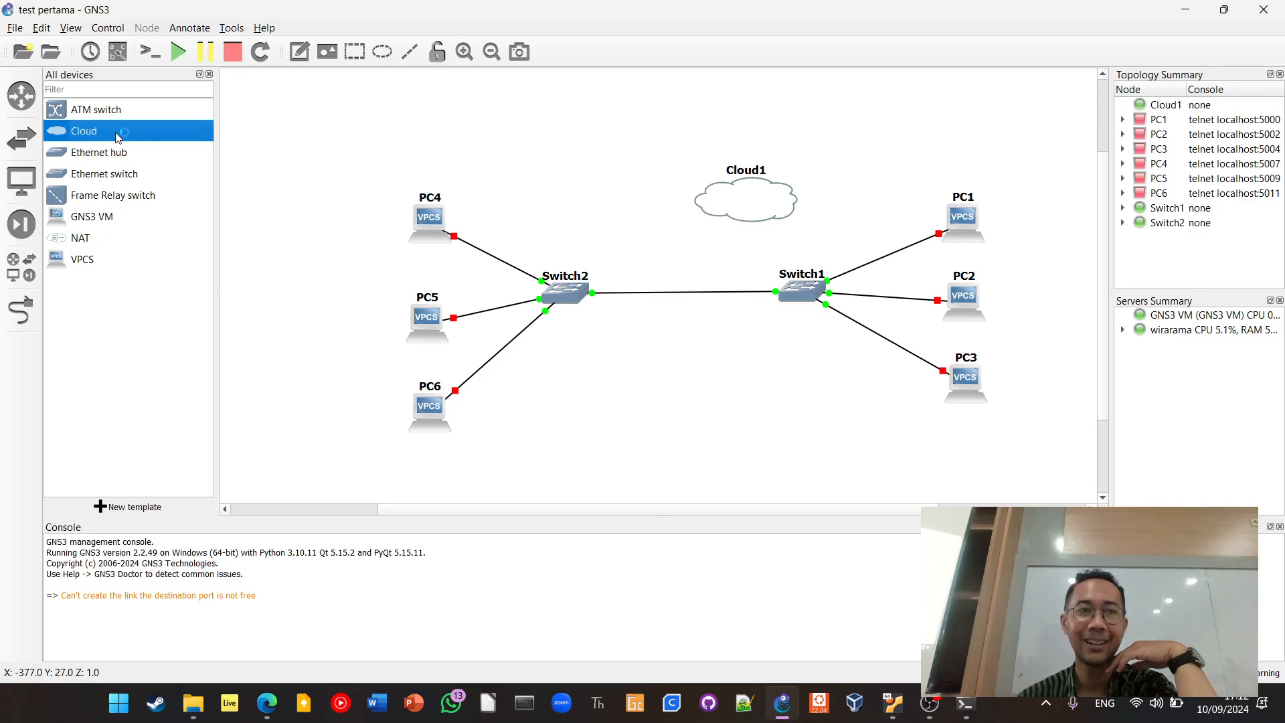
left_click_drag(750, 202, 688, 157)
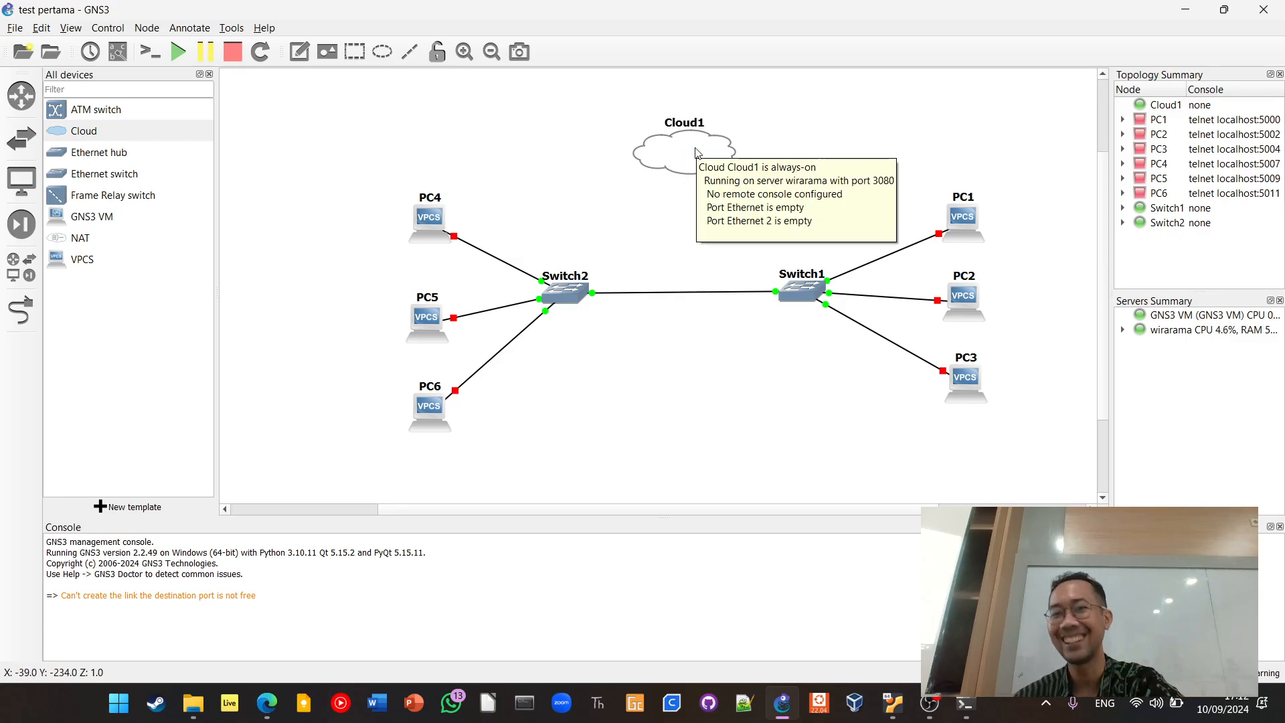
left_click_drag(699, 160, 699, 190)
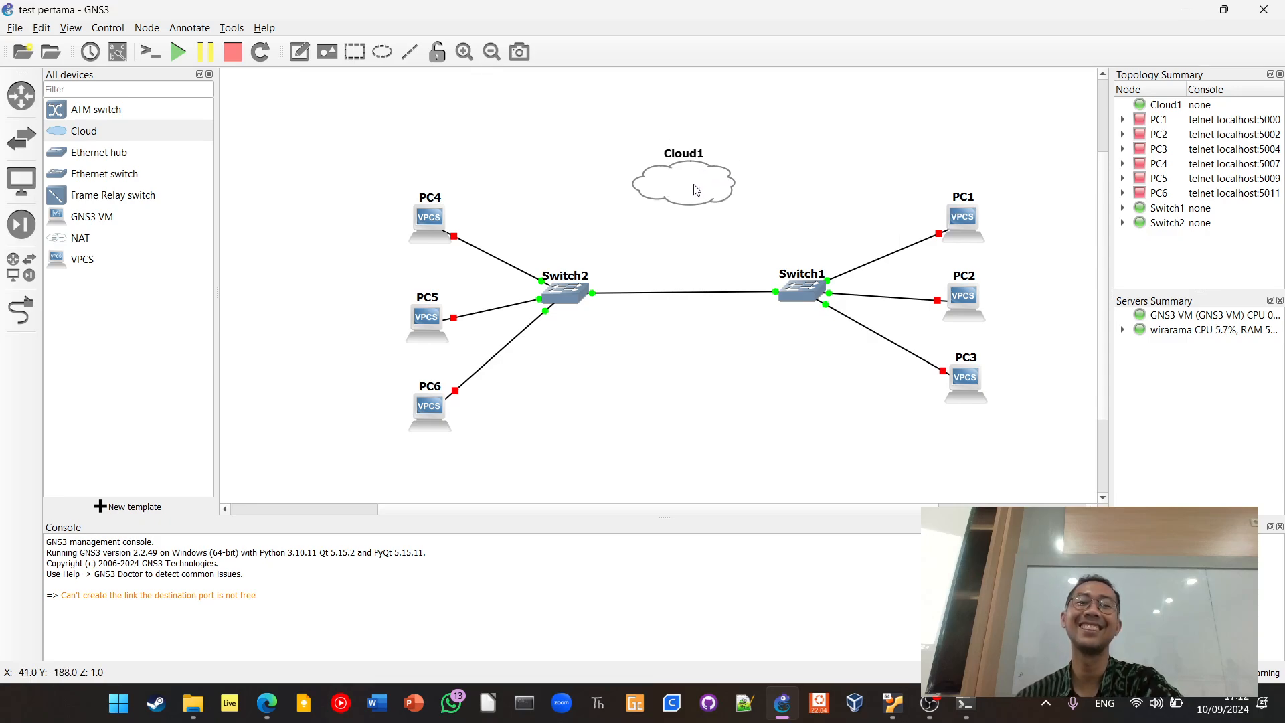
Delete the direct link between Switch2 and Switch1
left_click(645, 293)
right_click(648, 295)
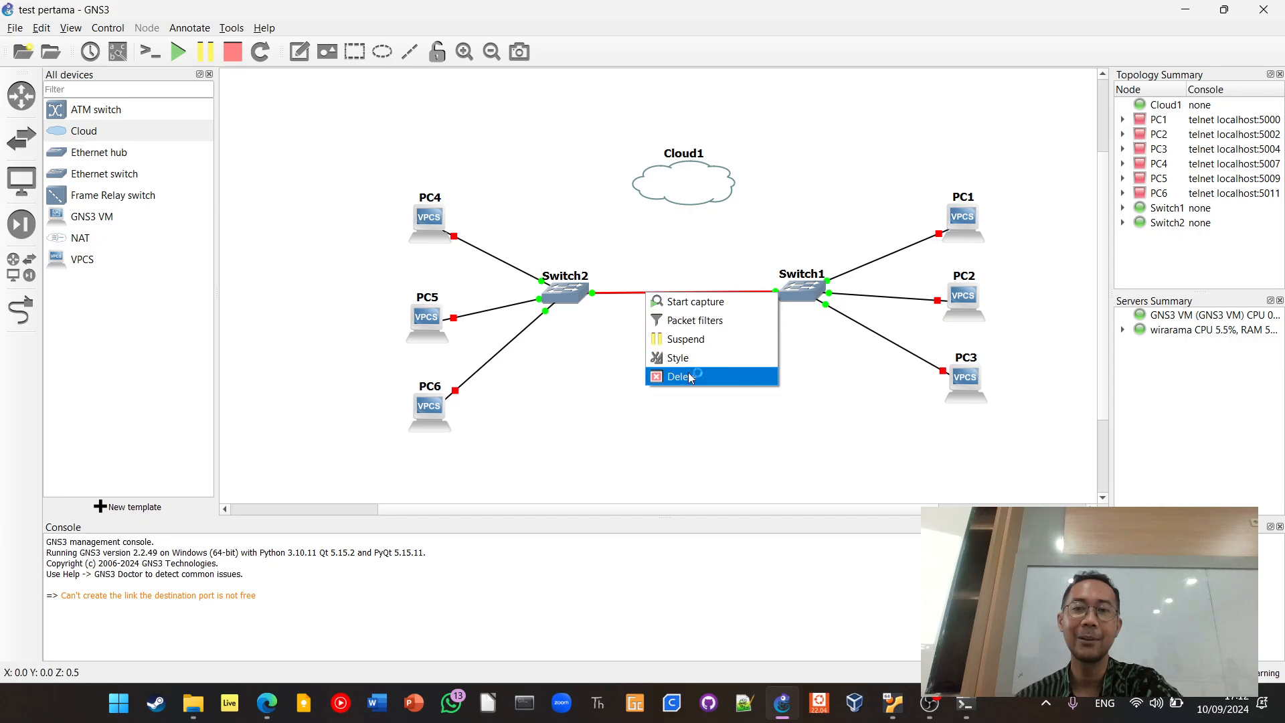
left_click(684, 376)
Start adding links and connect Ethernet3 on Switch2 to the Ethernet interface of Cloud1
left_click(21, 310)
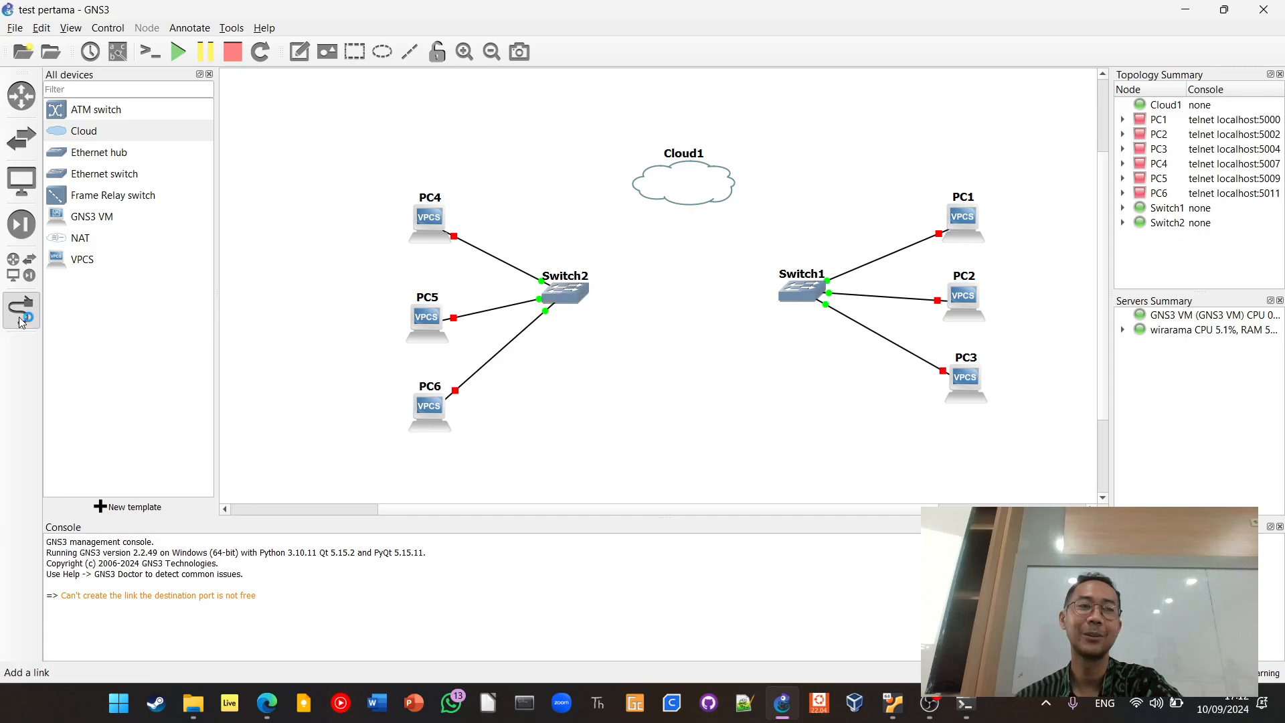
left_click(574, 297)
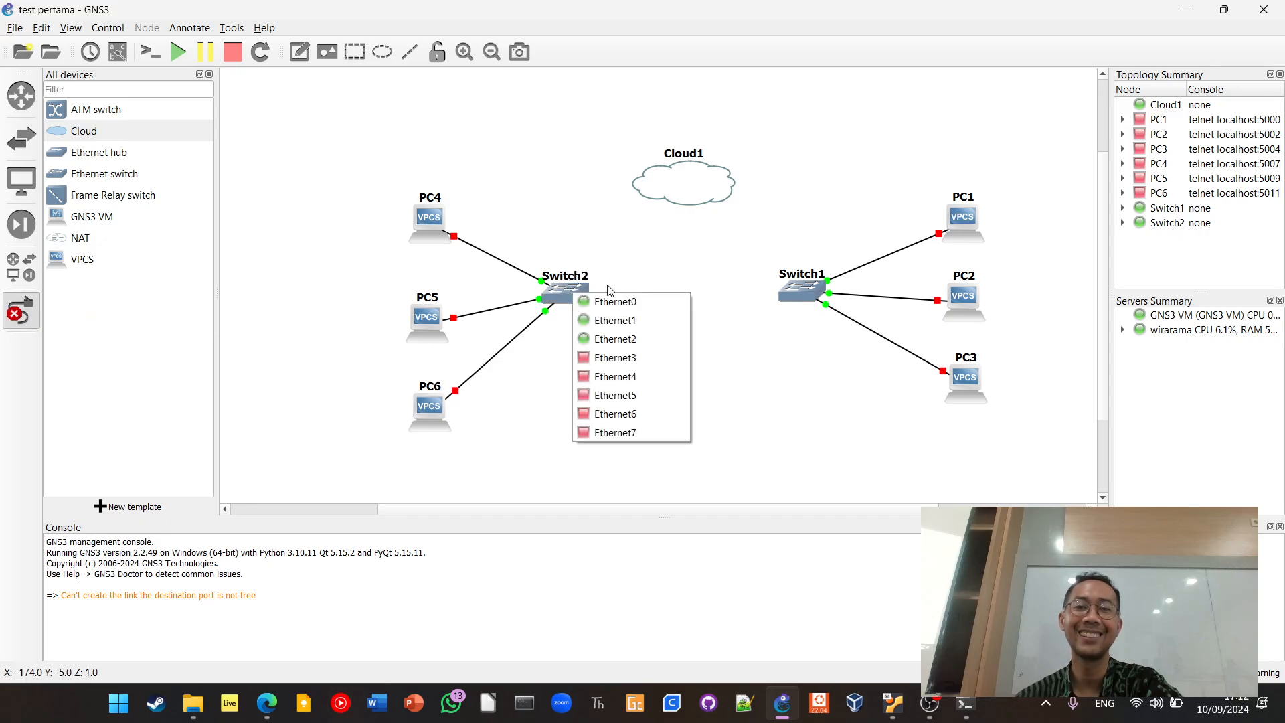
left_click(613, 358)
left_click(691, 185)
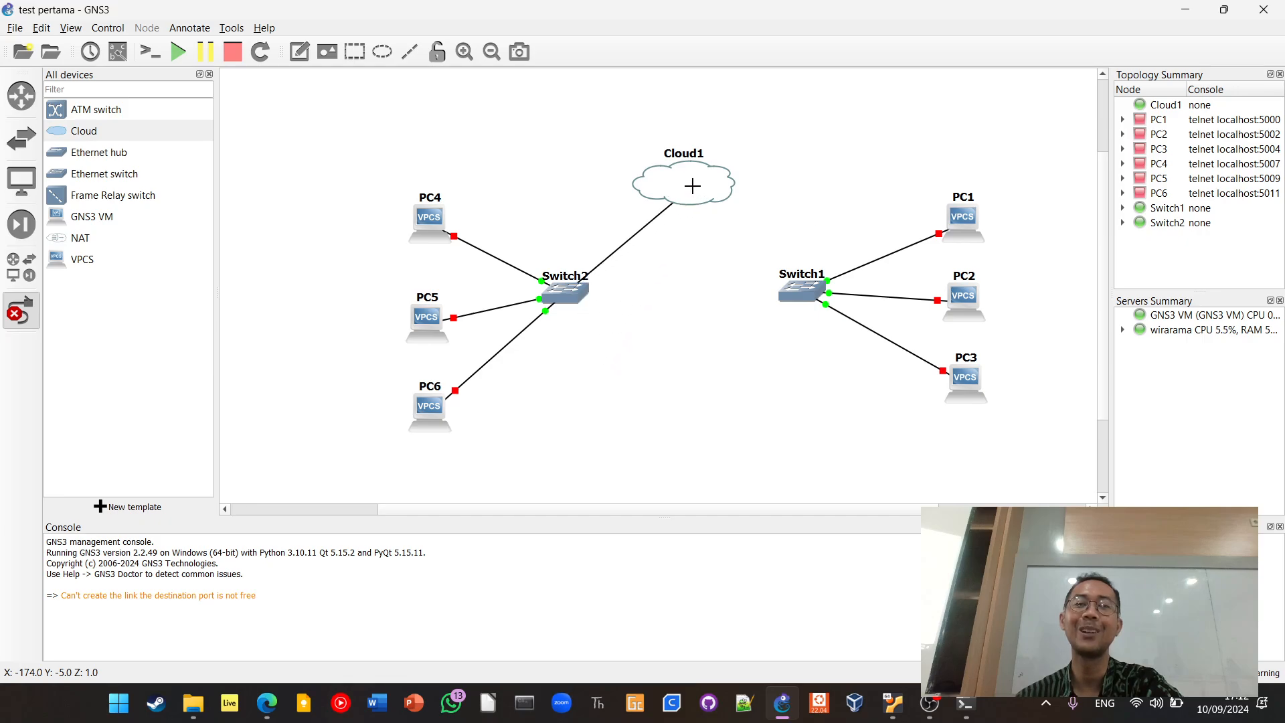
left_click(691, 185)
left_click(702, 196)
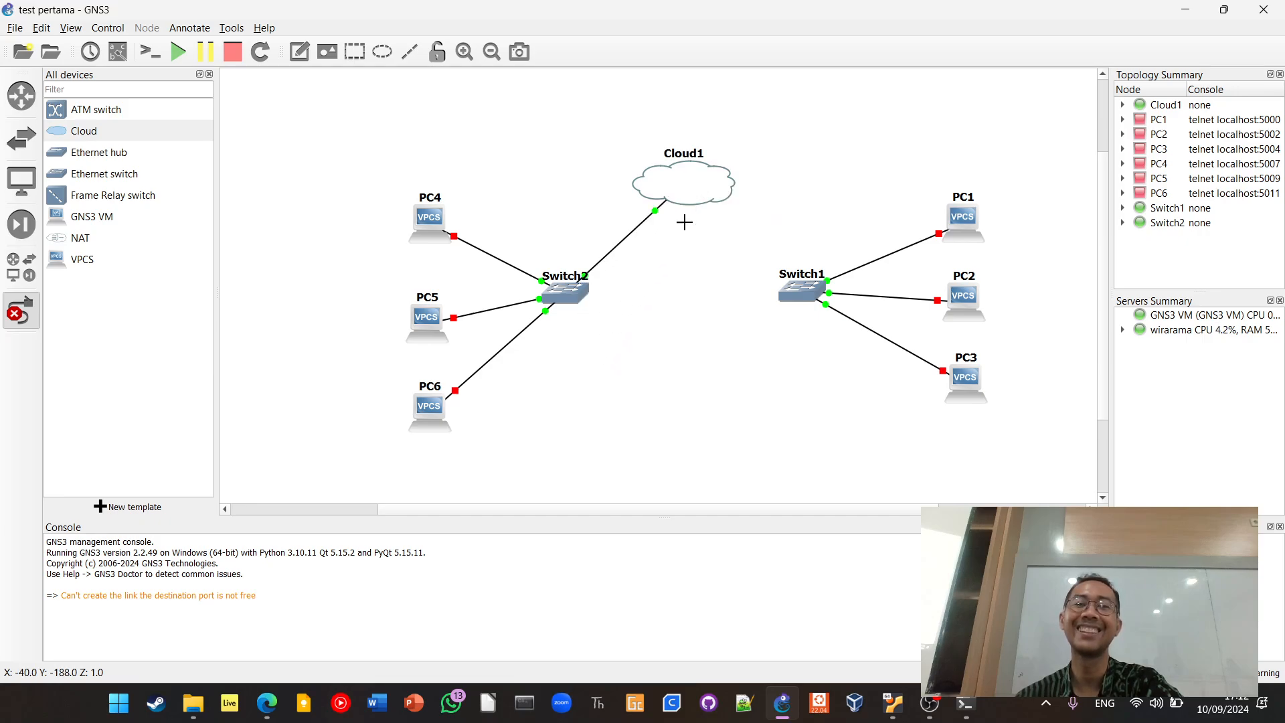
Link a free Ethernet port on Switch1 to the Ethernet 2 interface of Cloud1
left_click(798, 292)
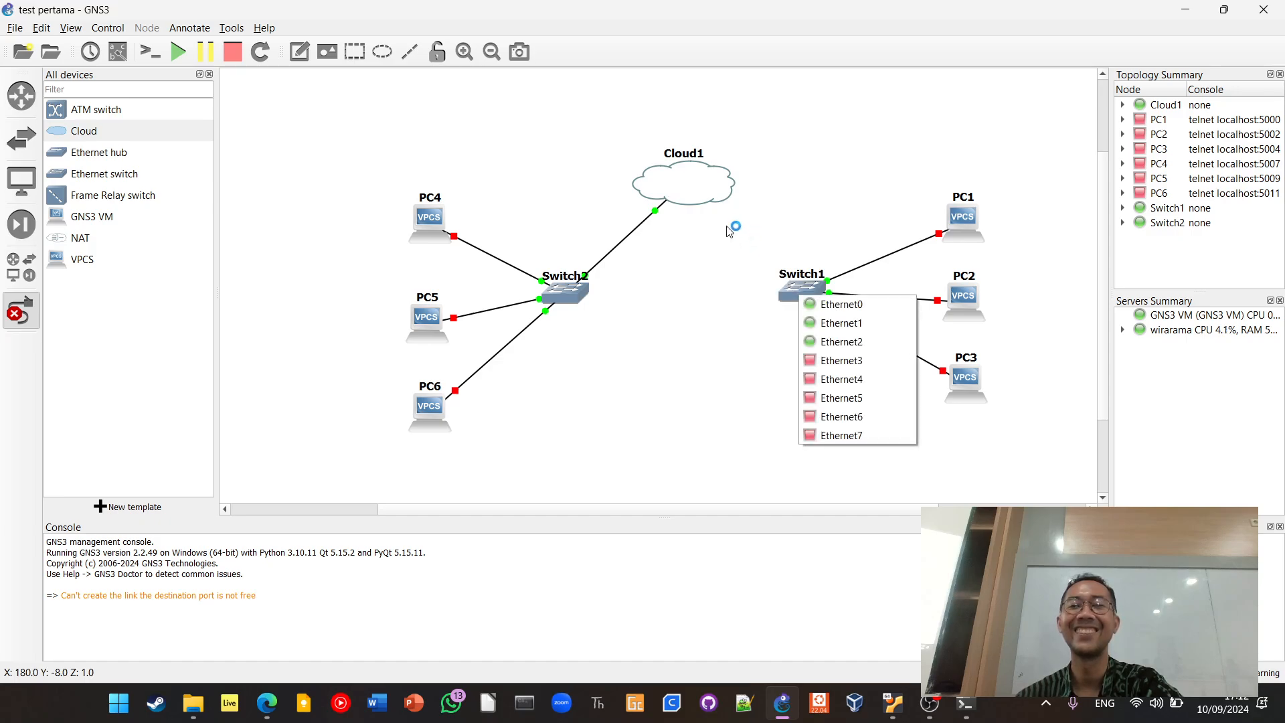
left_click(814, 349)
left_click(702, 194)
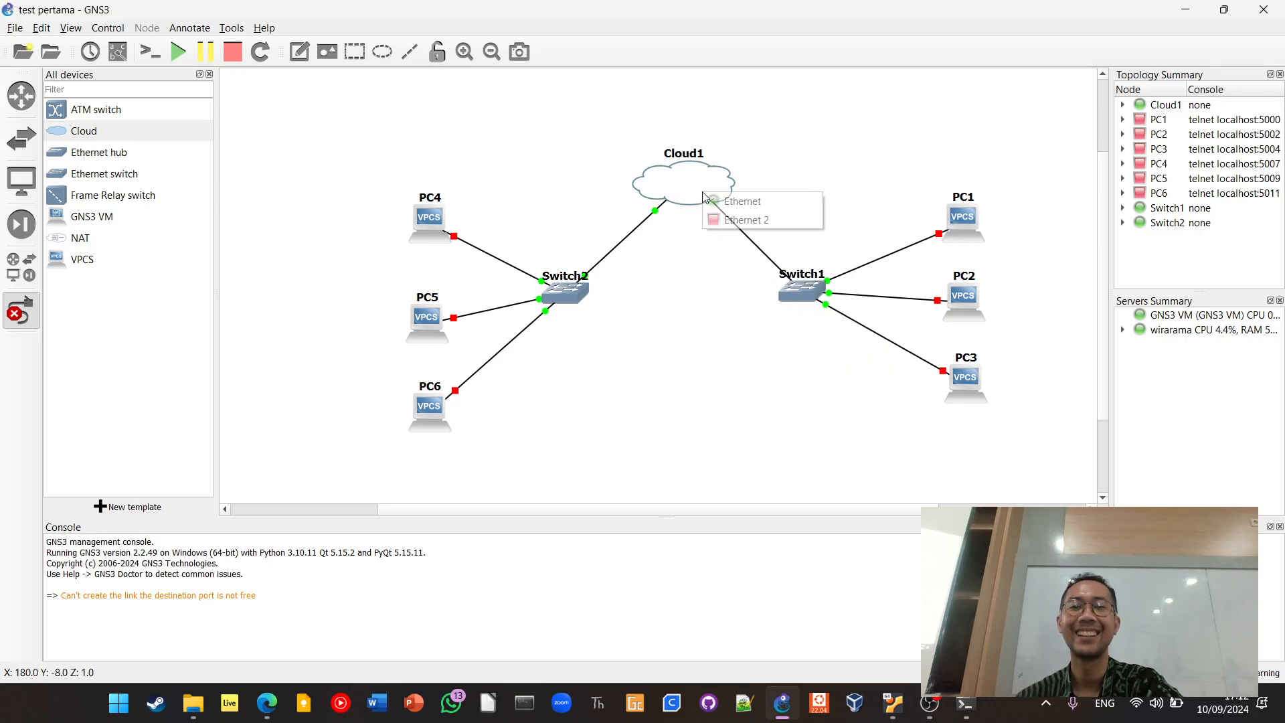
left_click(729, 221)
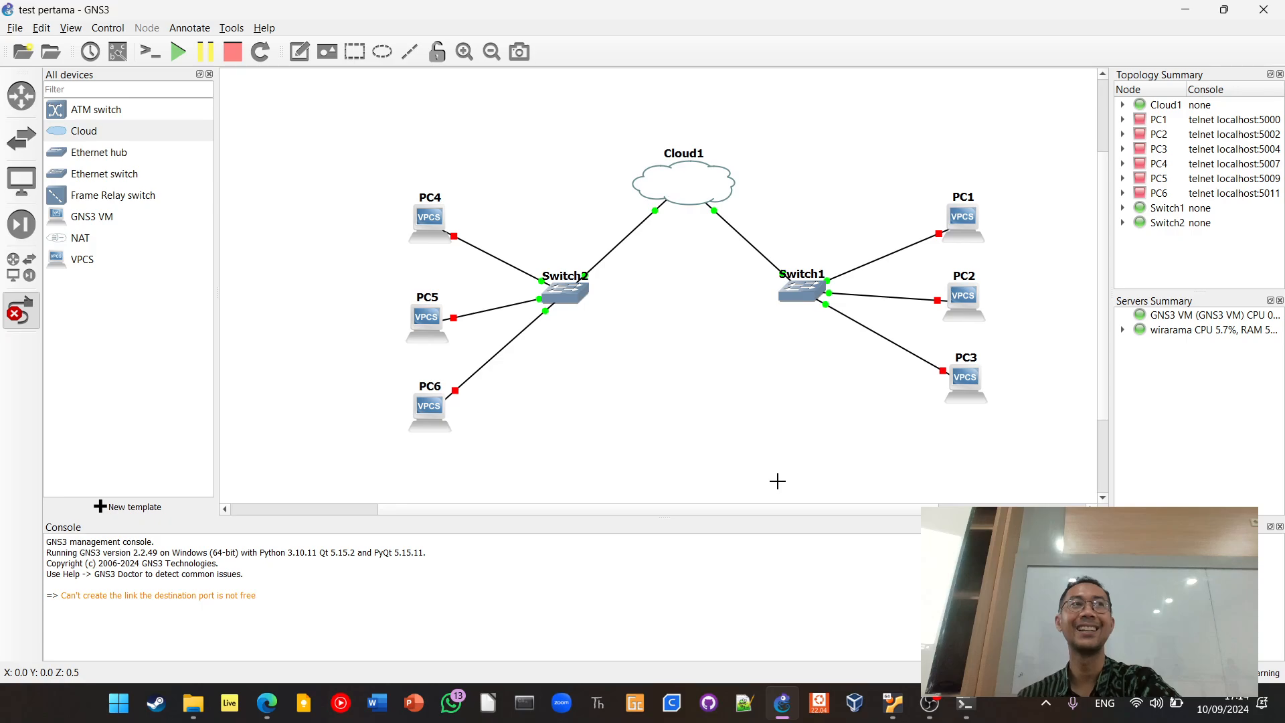
Switch to the Edge browser and search Bing for "virtual box"
left_click(268, 700)
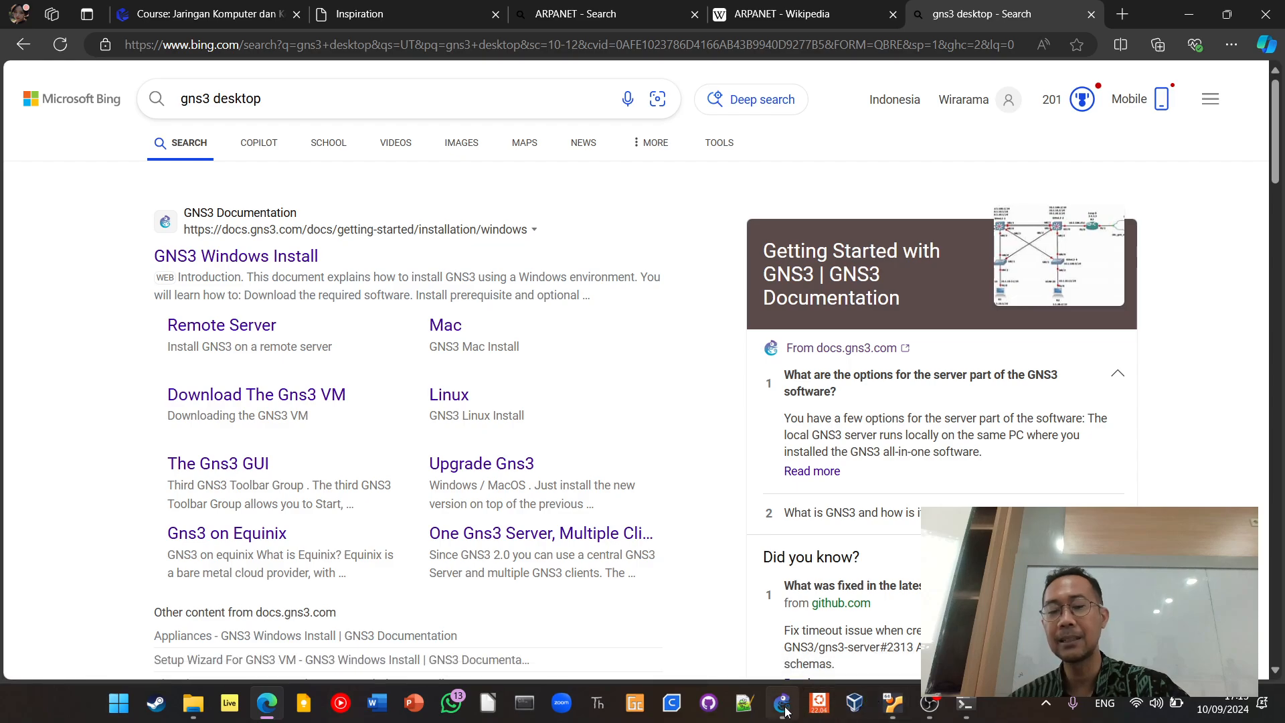
mouse_move(787, 711)
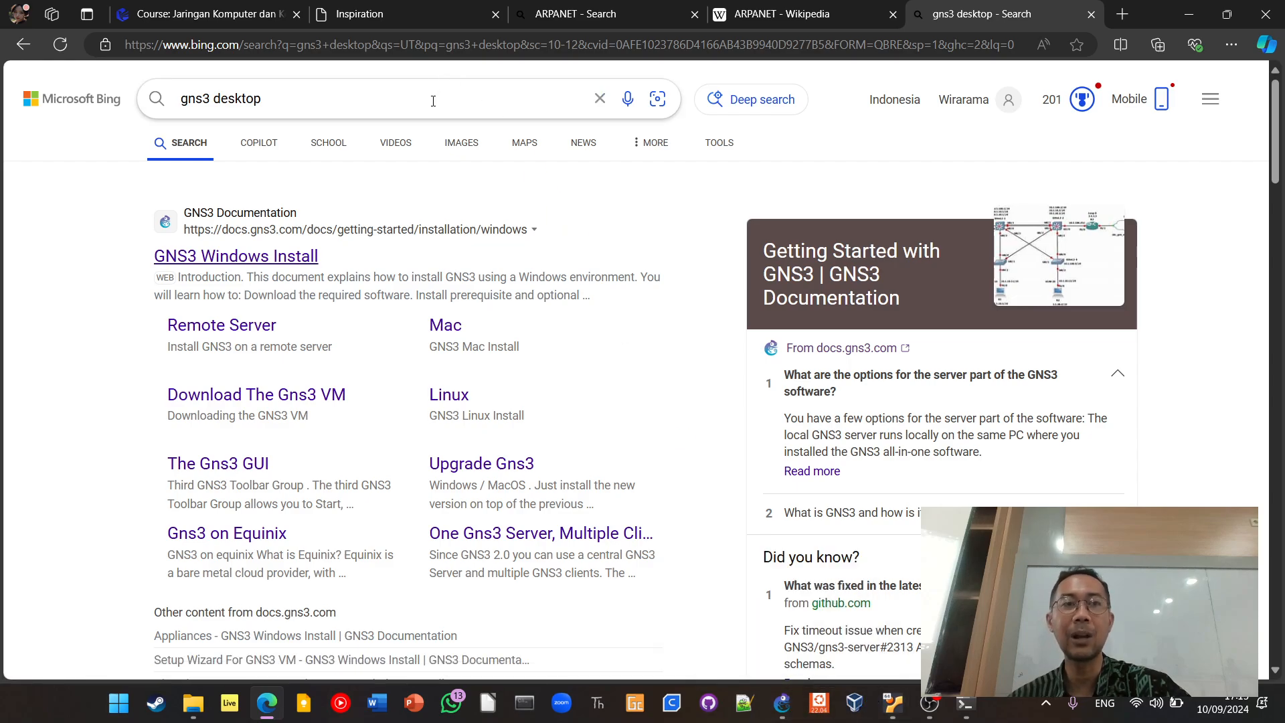
left_click_drag(258, 99, 129, 76)
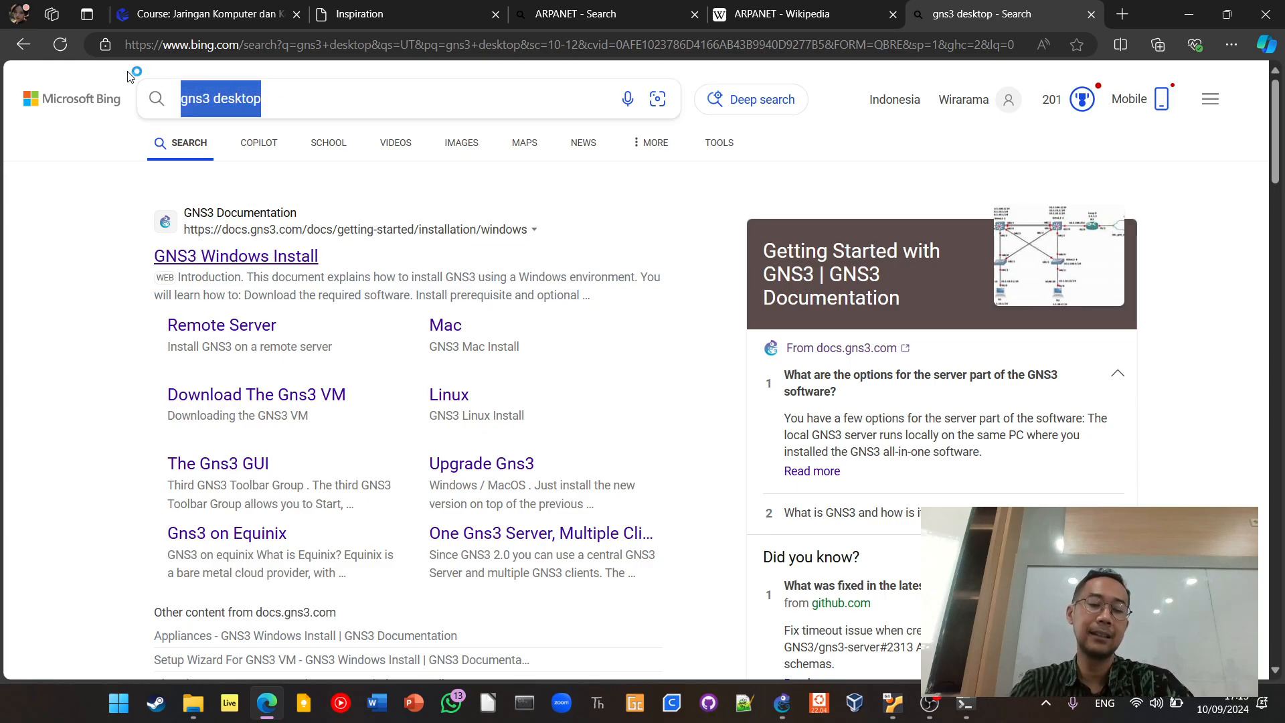
type("virtual")
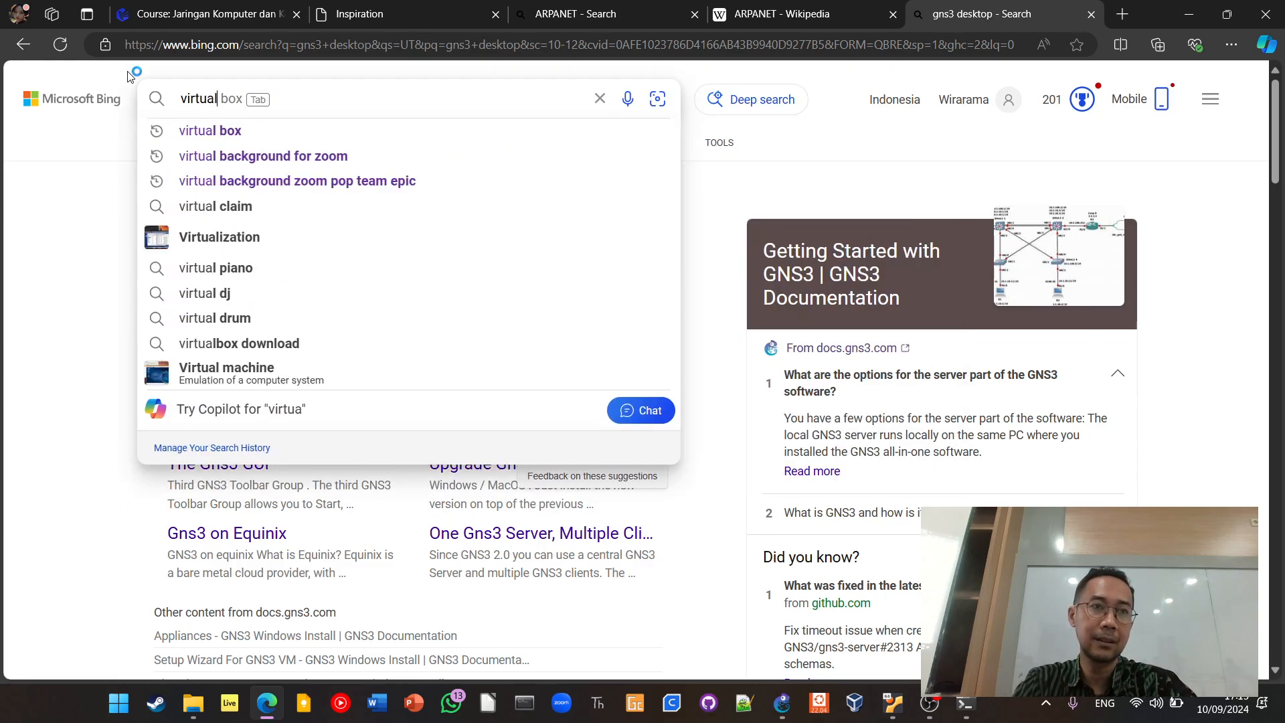
left_click(210, 133)
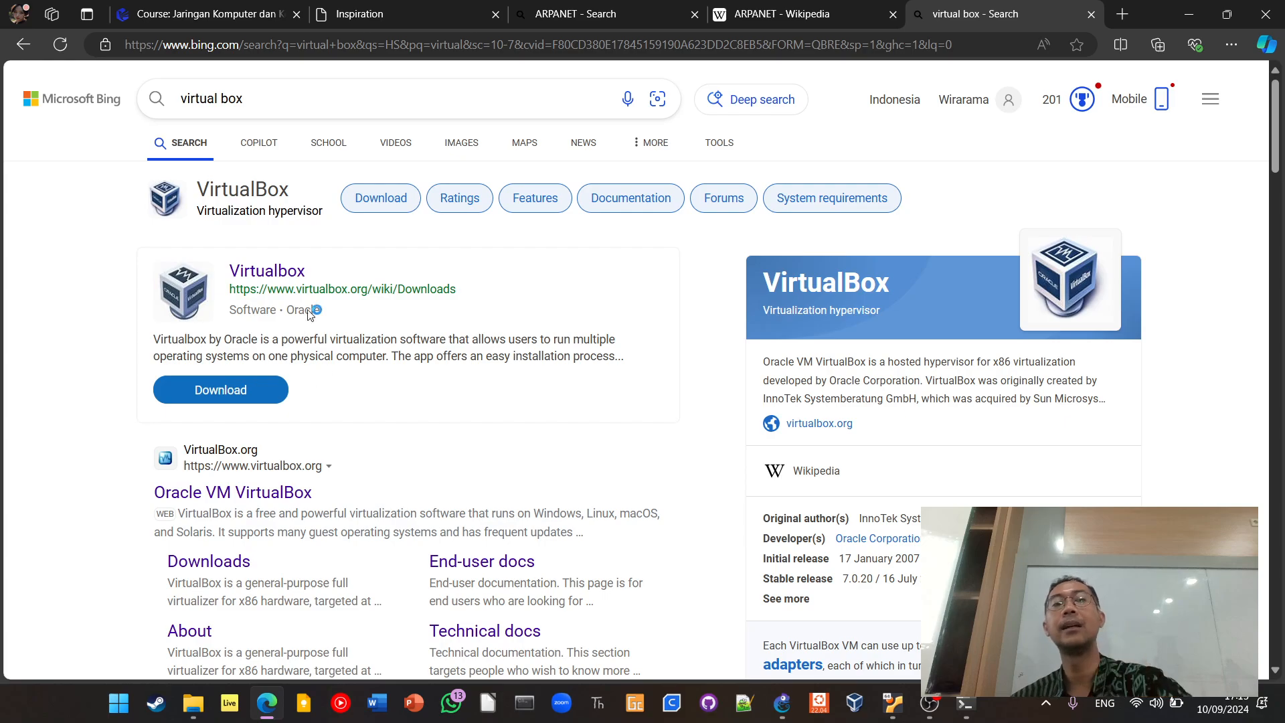
Search Bing for "gns3 vm", and briefly open and close the Downloading the GNS3 VM result
left_click_drag(308, 98, 109, 92)
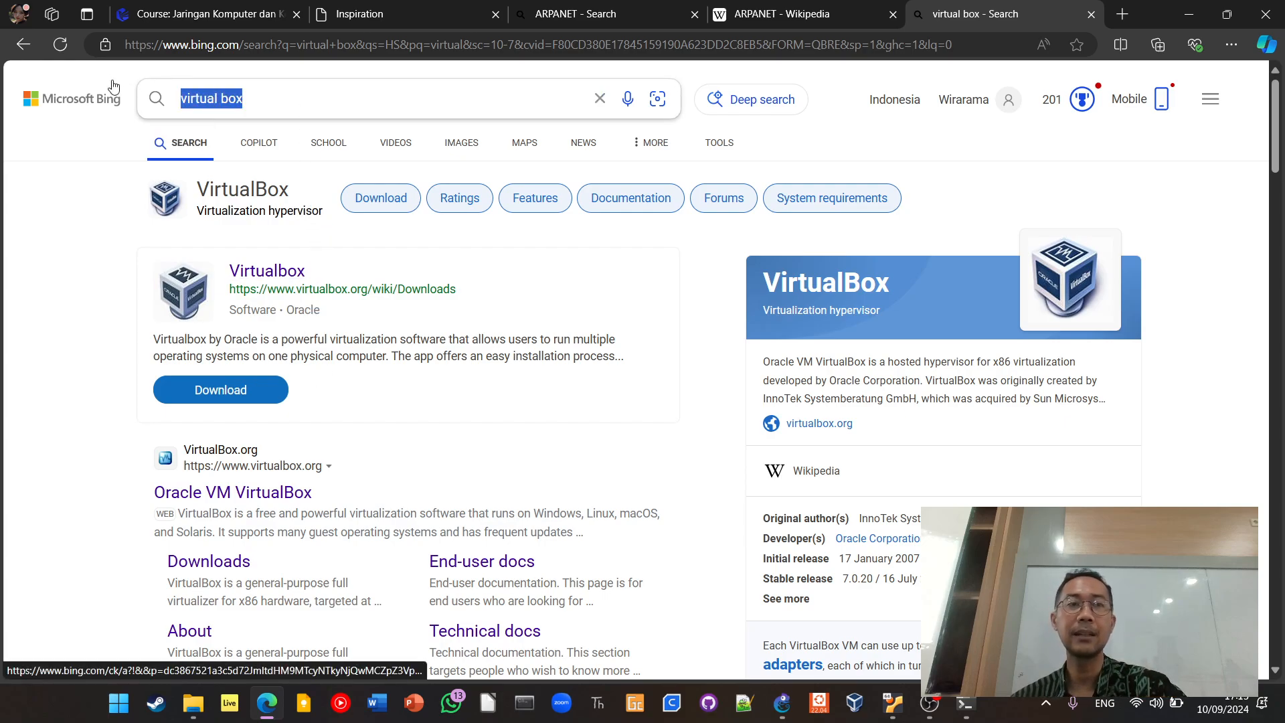
type("gns3")
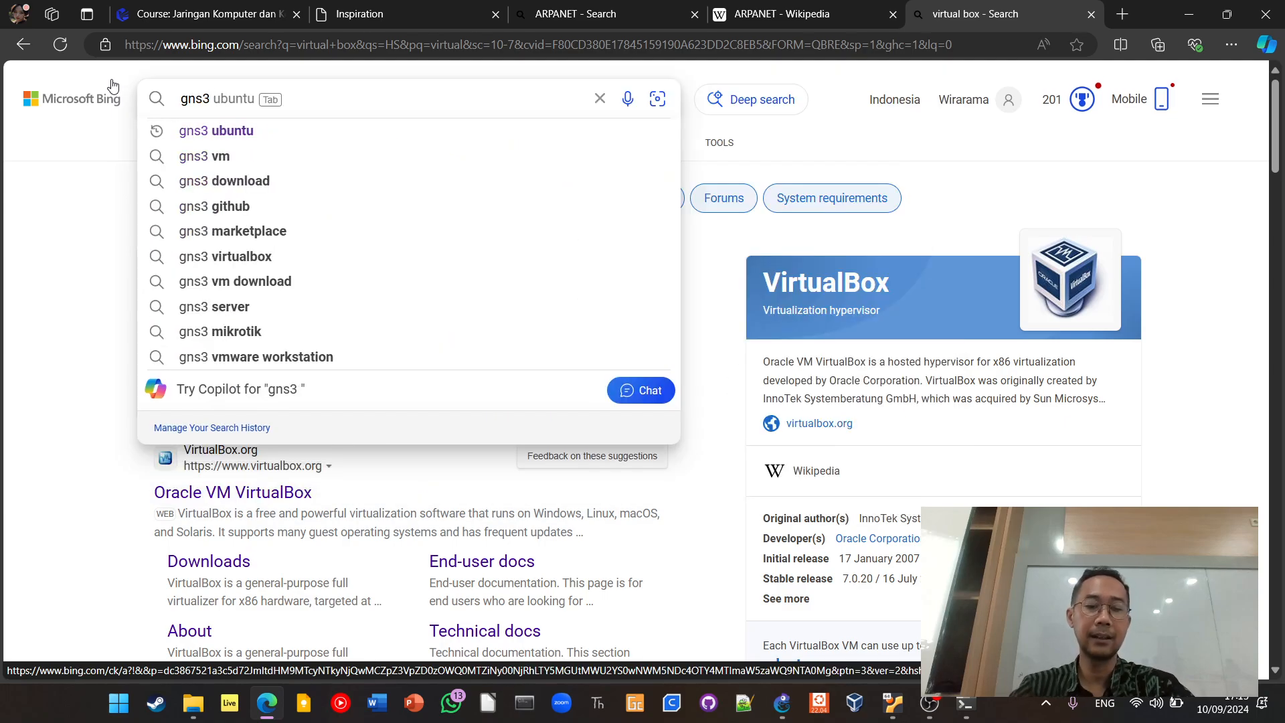
type(" vm")
key("Return")
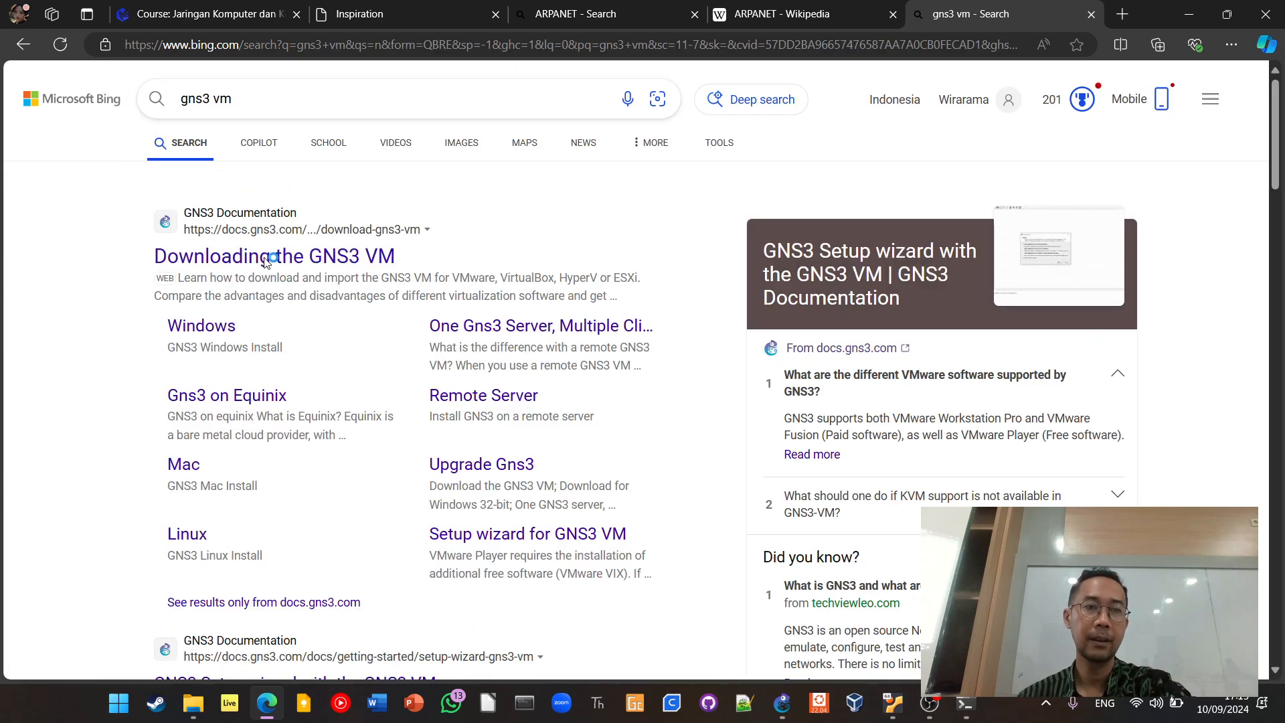
left_click(266, 257)
key("ctrl+w")
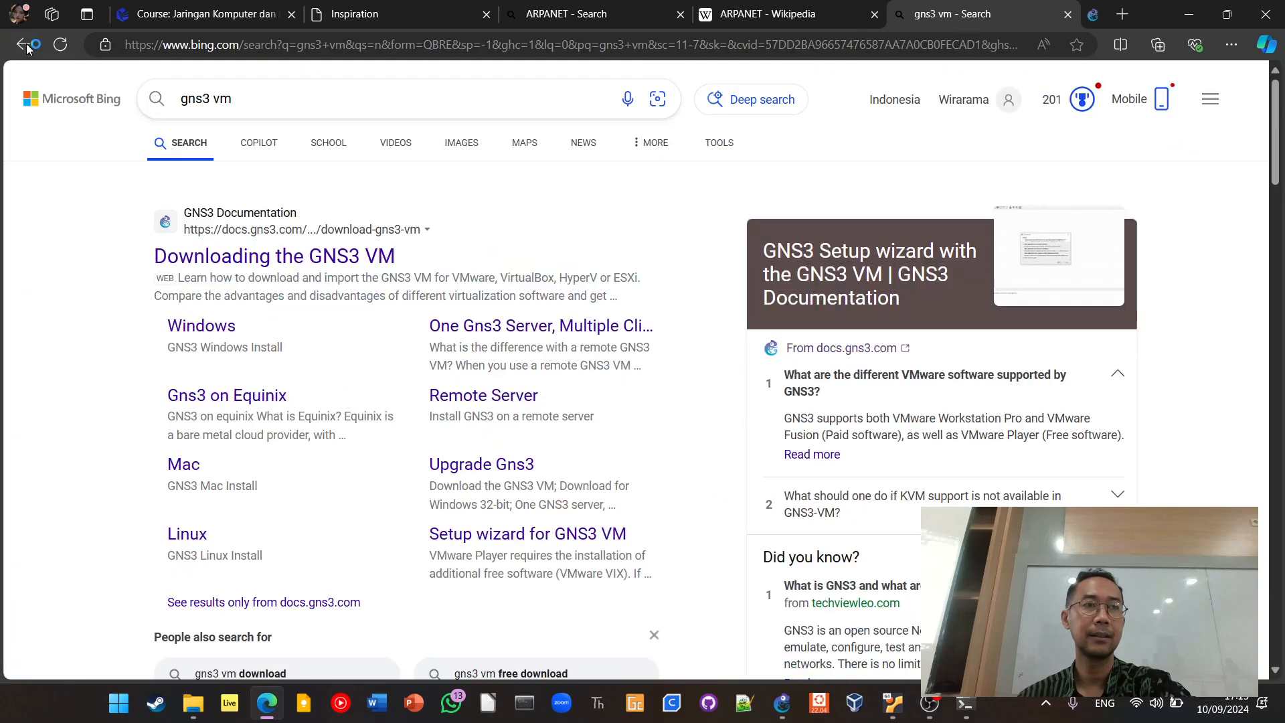
Open the GNS3 Windows Install guide and examine its hardware requirements and all-in-one installer download section
left_click(187, 325)
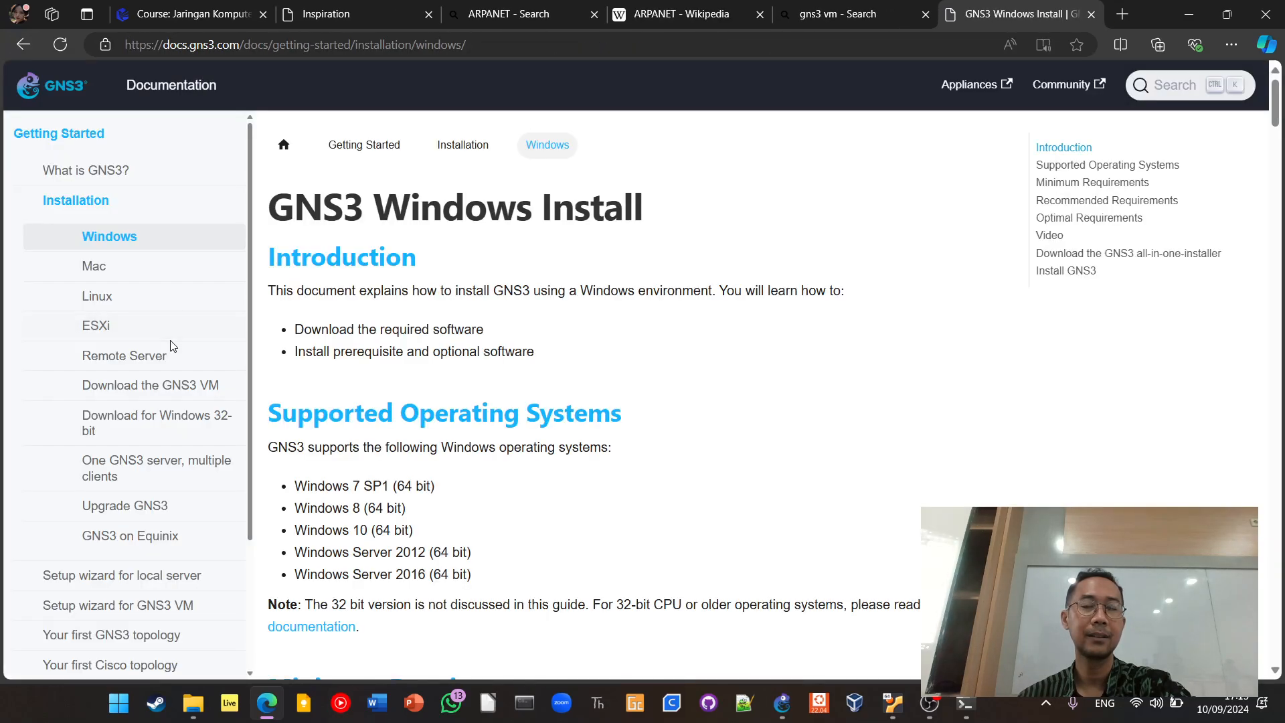
scroll(471, 358, "down", 15)
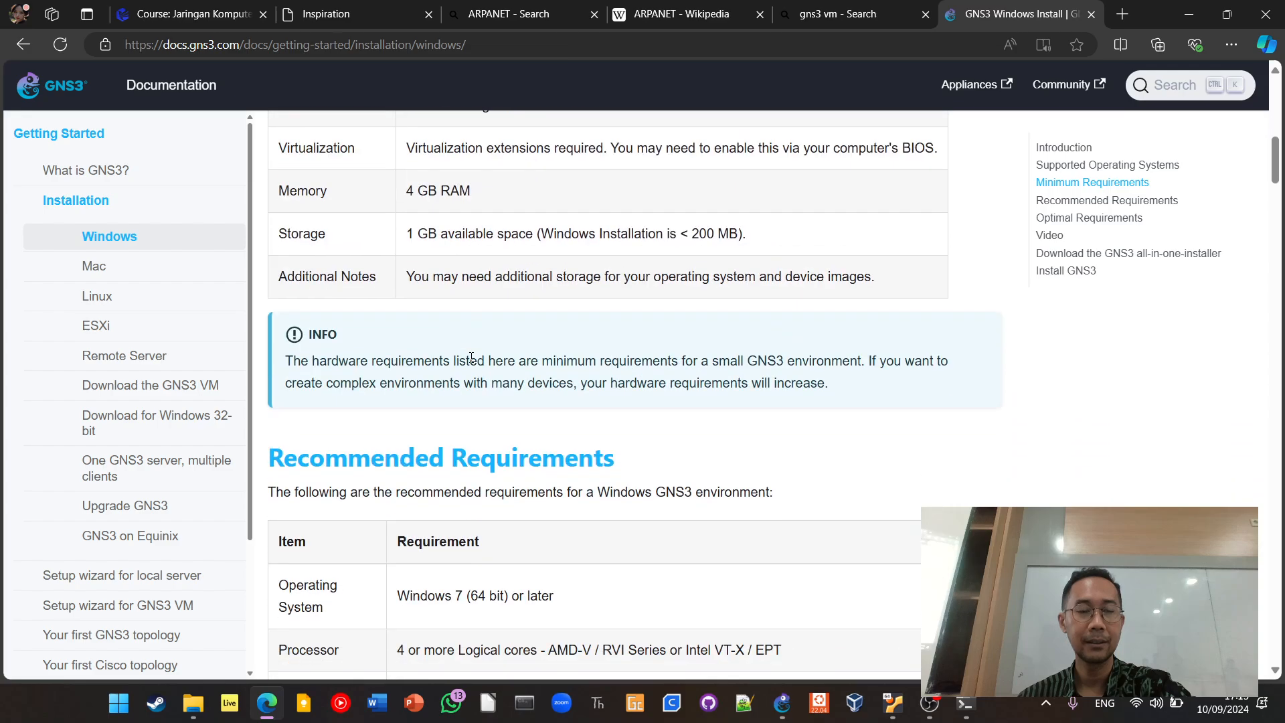
scroll(471, 358, "down", 12)
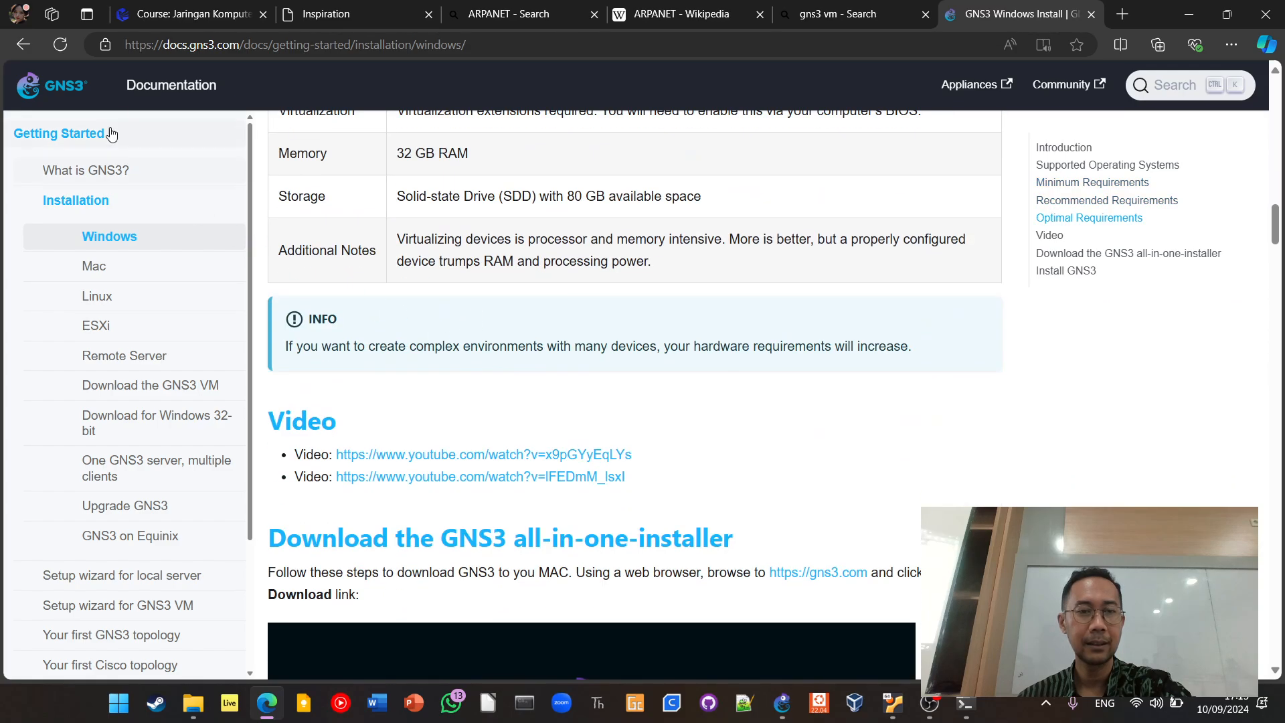
scroll(388, 340, "down", 3)
scroll(411, 384, "down", 6)
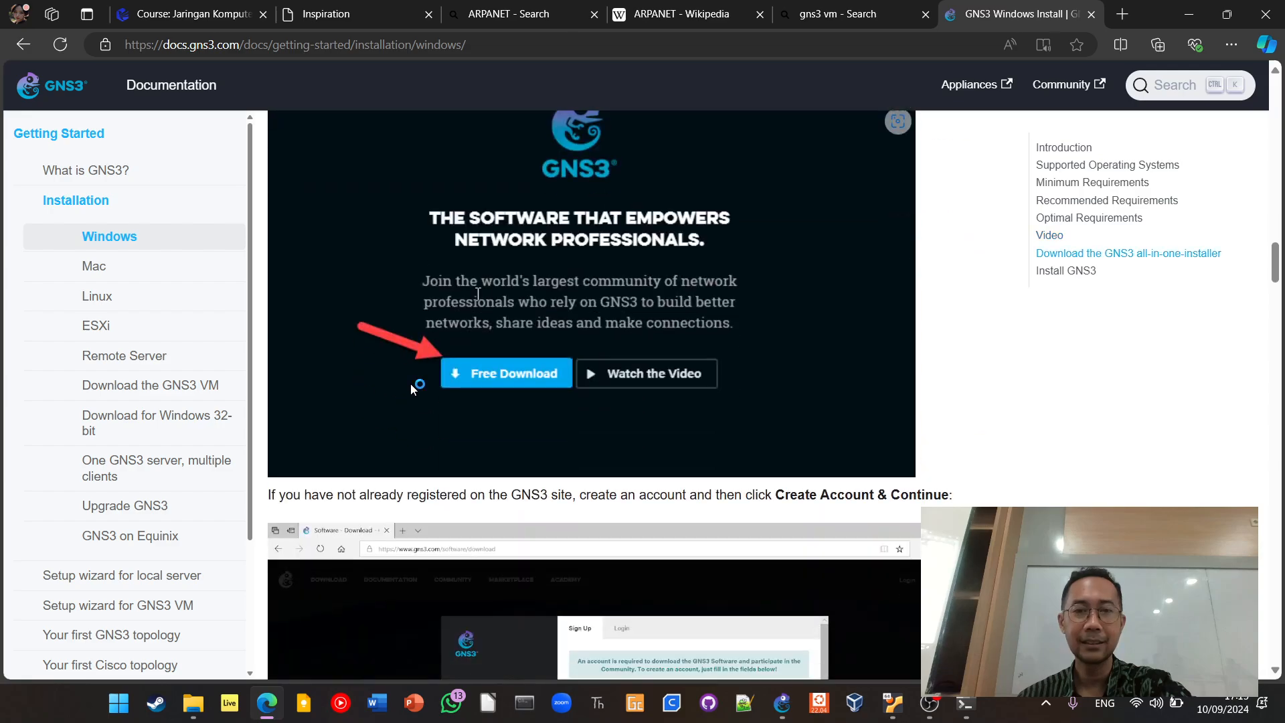
scroll(411, 387, "down", 3)
scroll(425, 351, "up", 9)
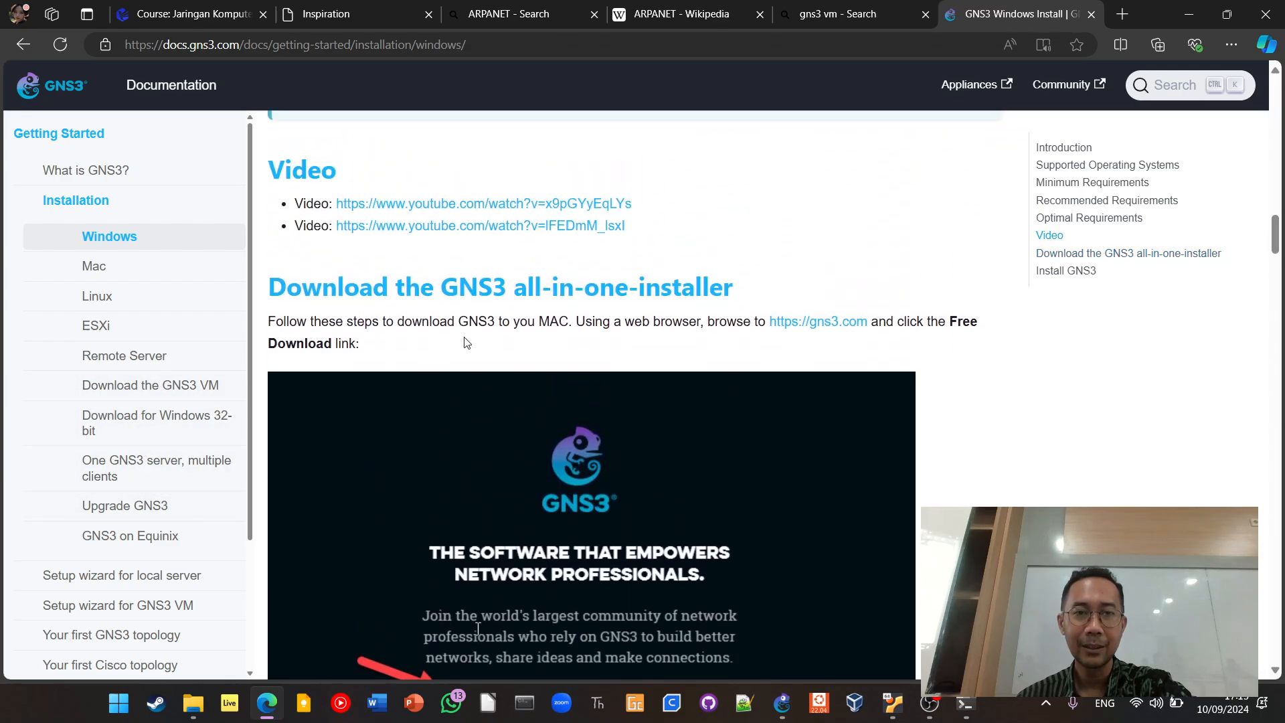
View the gns3.com homepage, review the guide's remaining installer download instructions, and close both pages
left_click(790, 322)
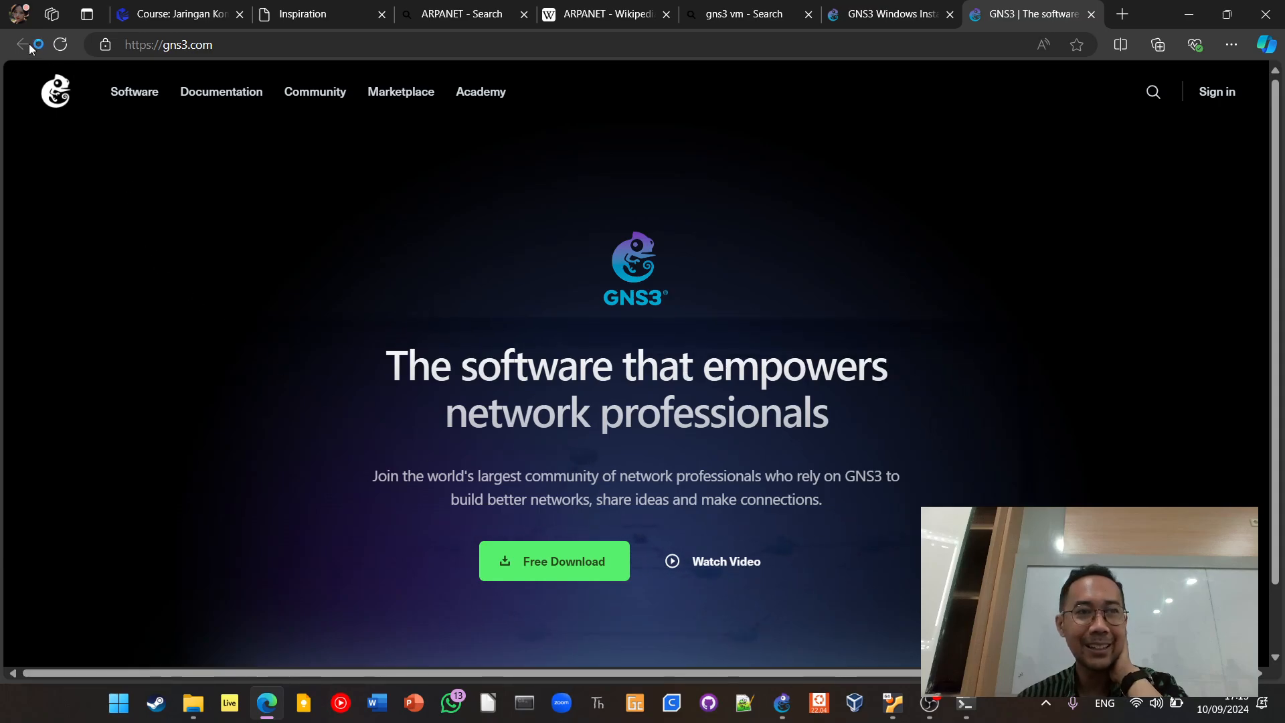
left_click(890, 13)
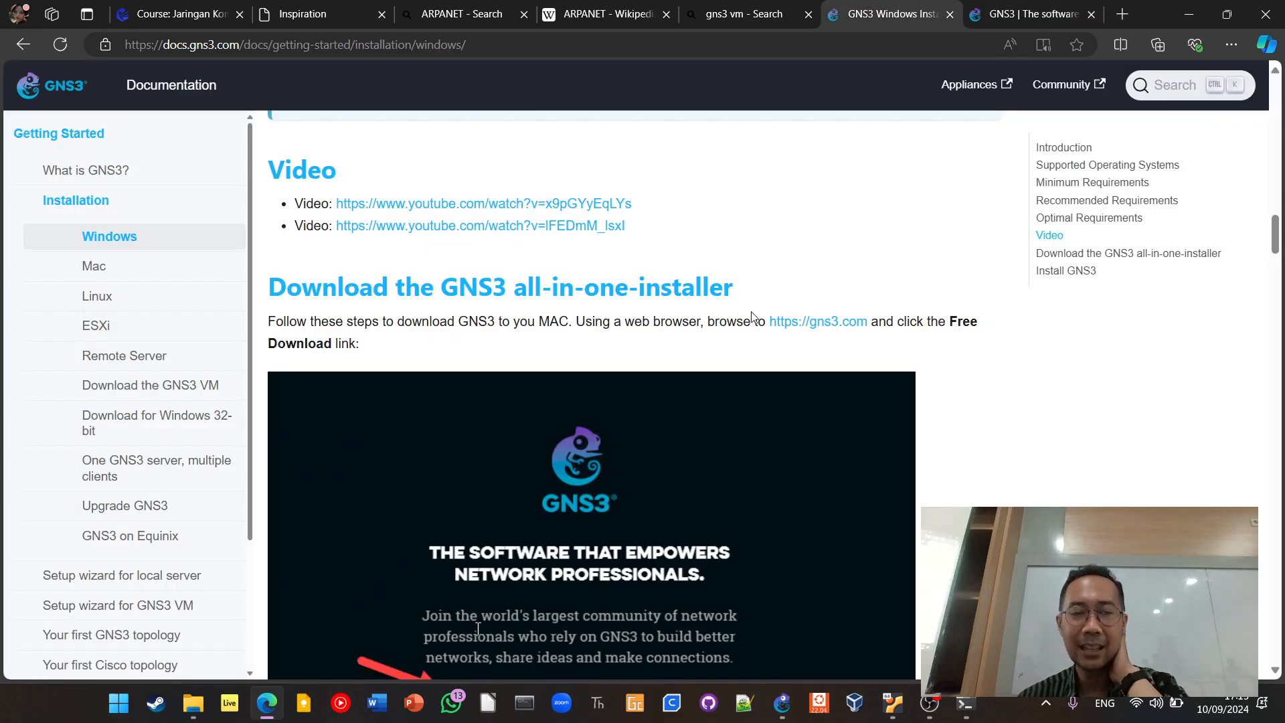
scroll(752, 315, "down", 5)
scroll(753, 316, "down", 8)
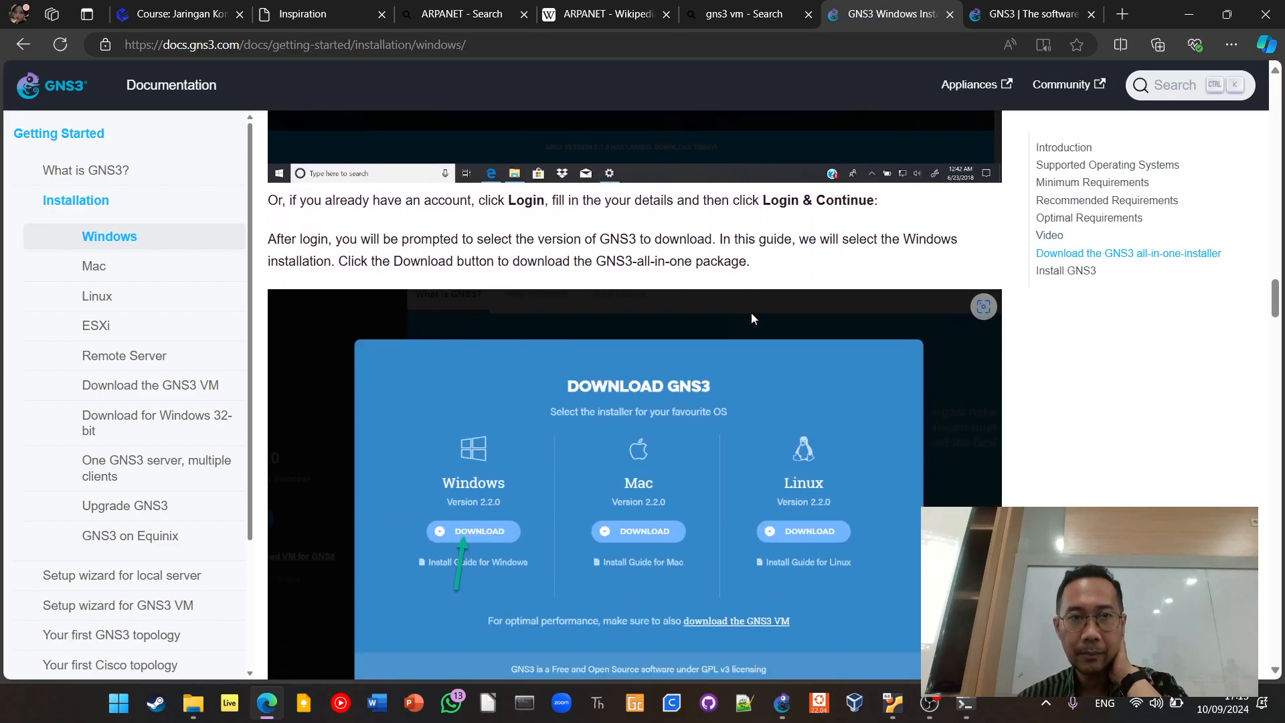
scroll(751, 312, "down", 8)
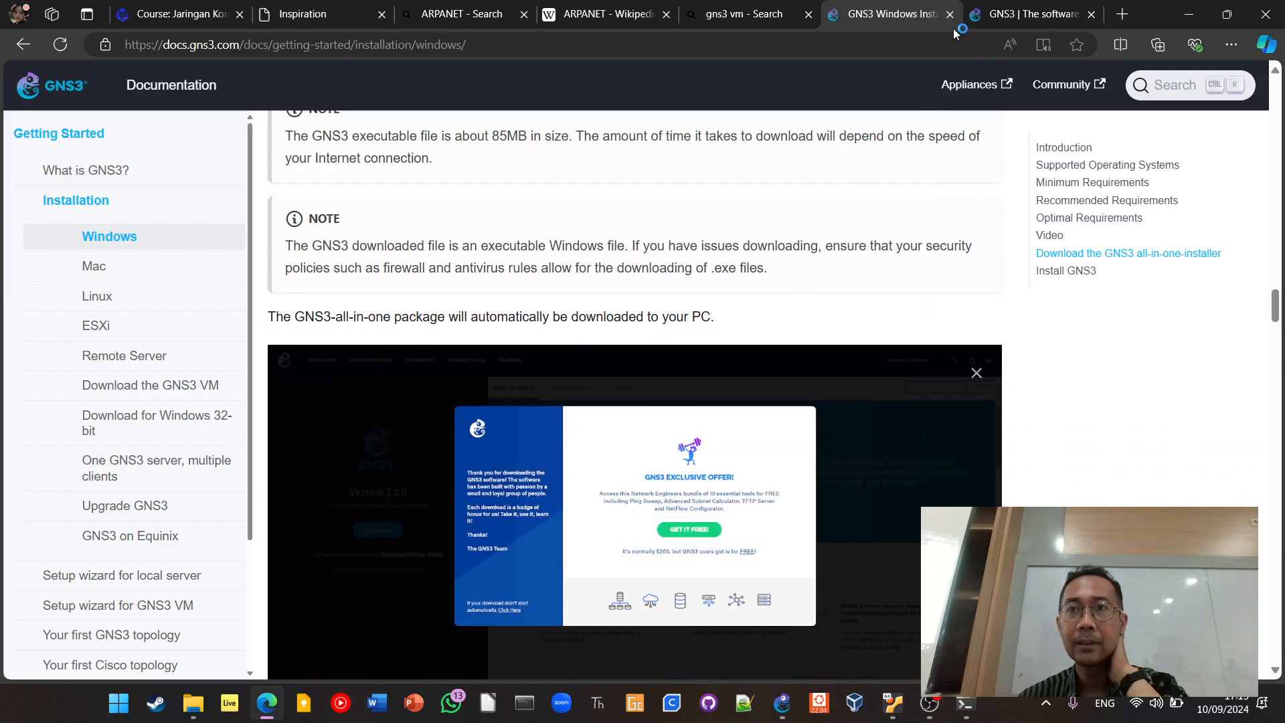
left_click(950, 14)
left_click(949, 14)
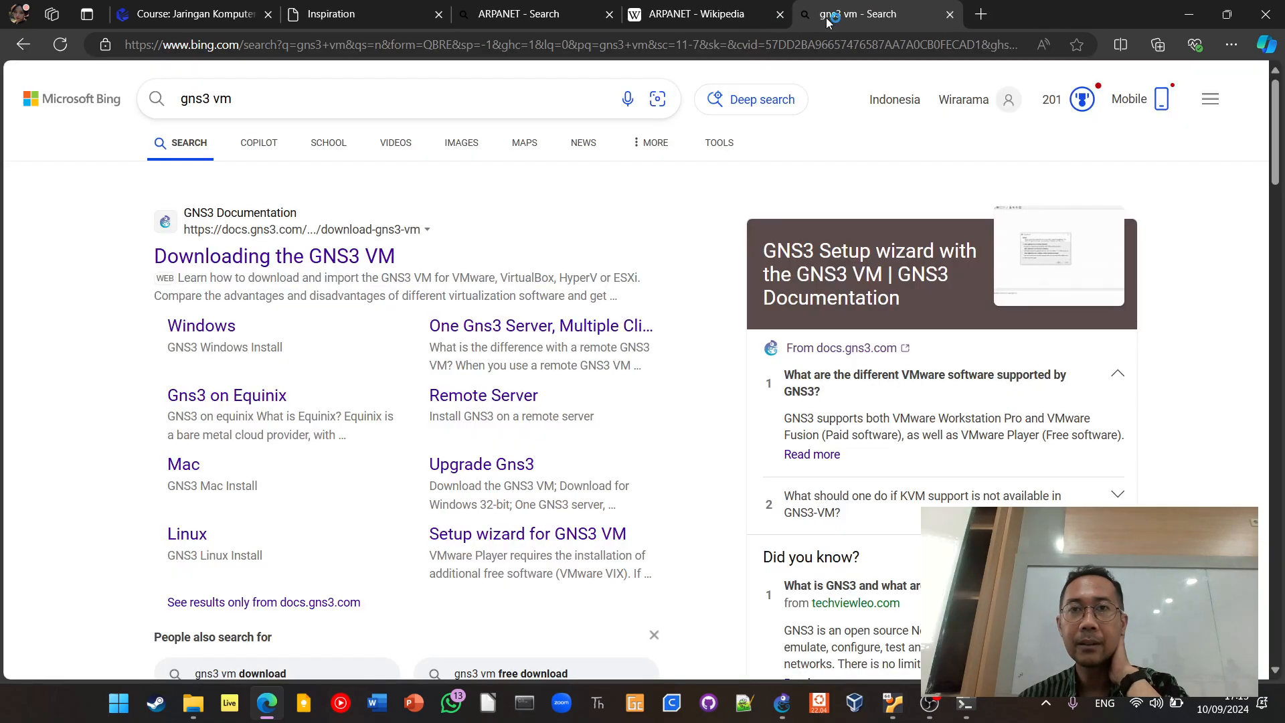
Open the Downloading the GNS3 VM page and examine its download options, cautions, Setup Wizard illustrations and VirtualBox notes
left_click(387, 256)
scroll(579, 352, "down", 15)
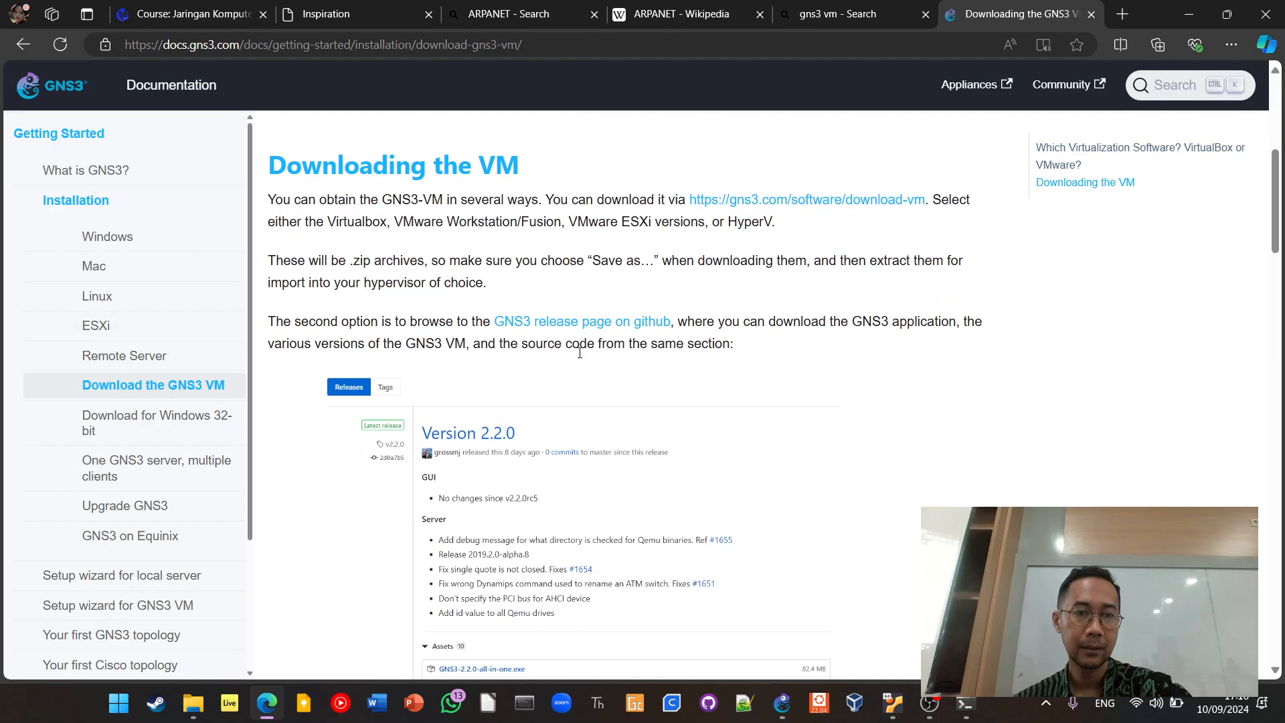
scroll(580, 358, "up", 4)
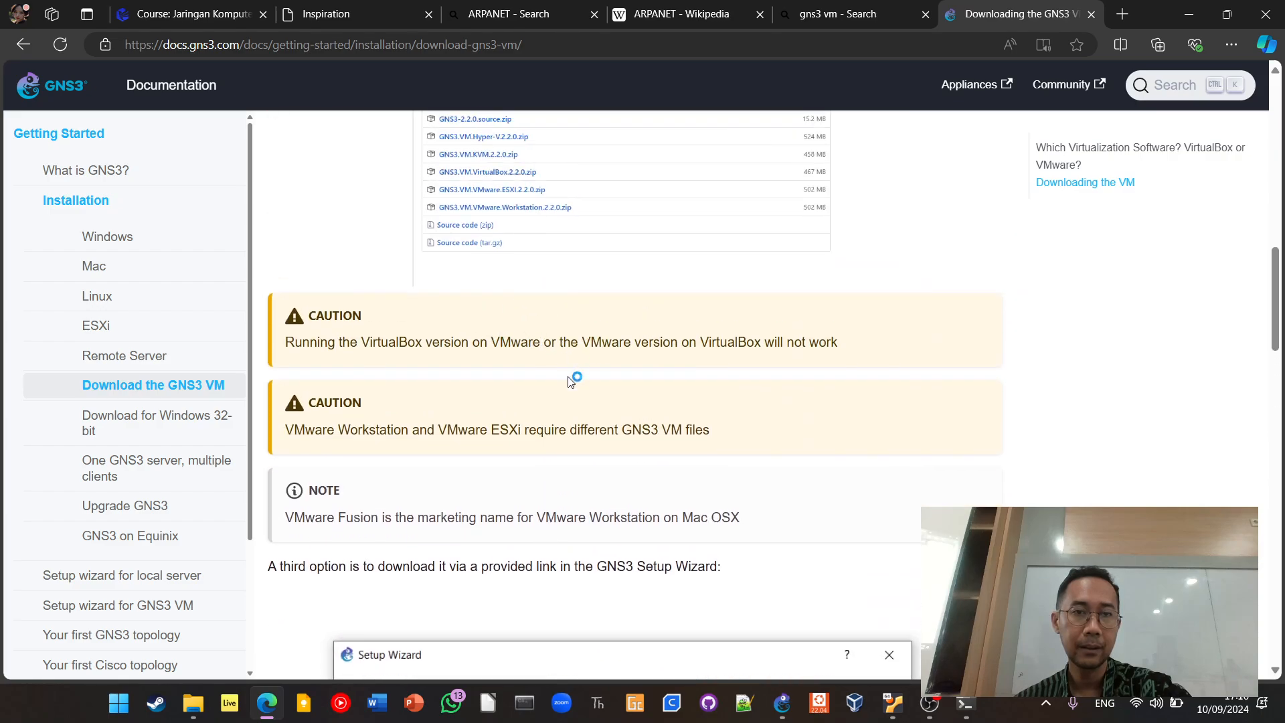
scroll(559, 368, "down", 15)
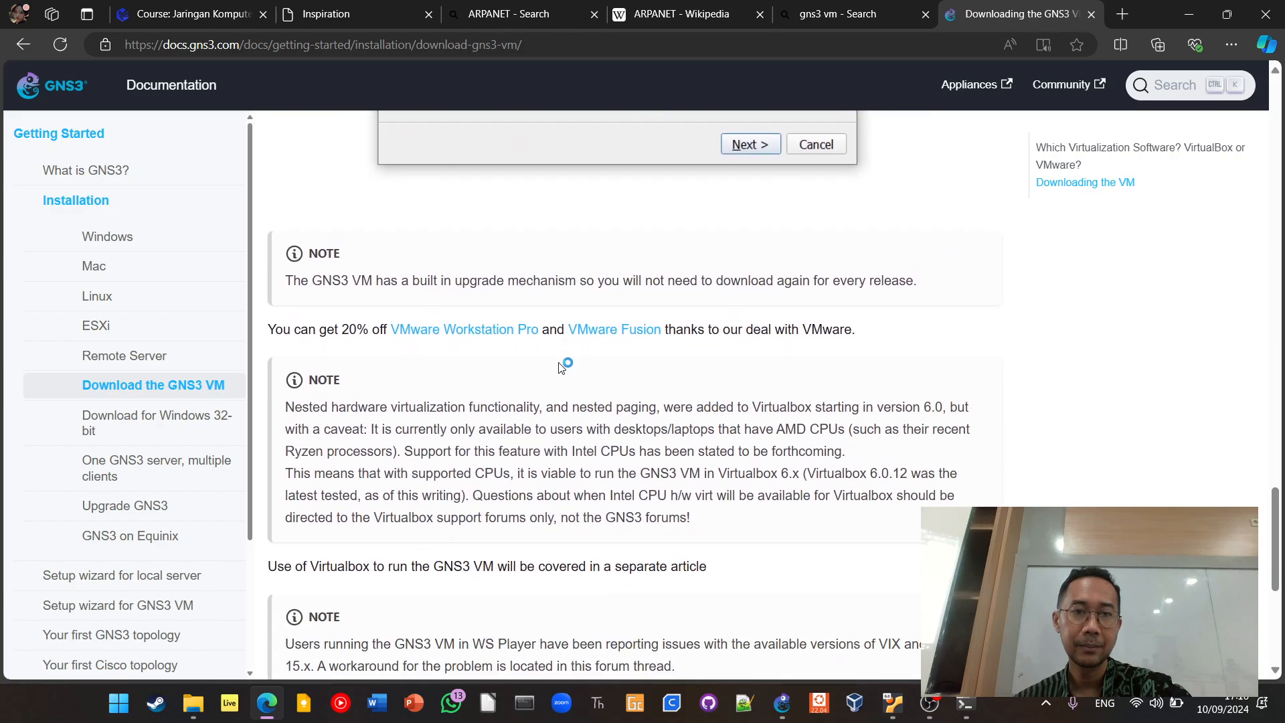
scroll(559, 367, "up", 10)
scroll(560, 367, "up", 1)
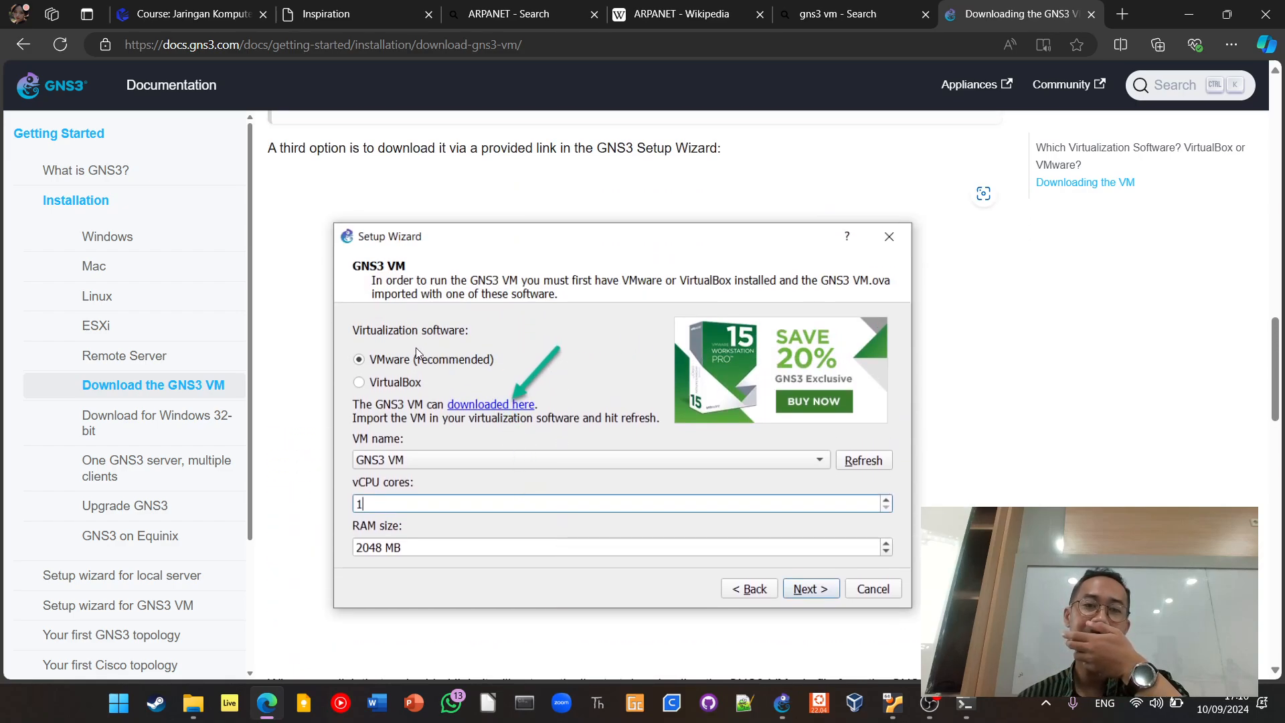
left_click(399, 382)
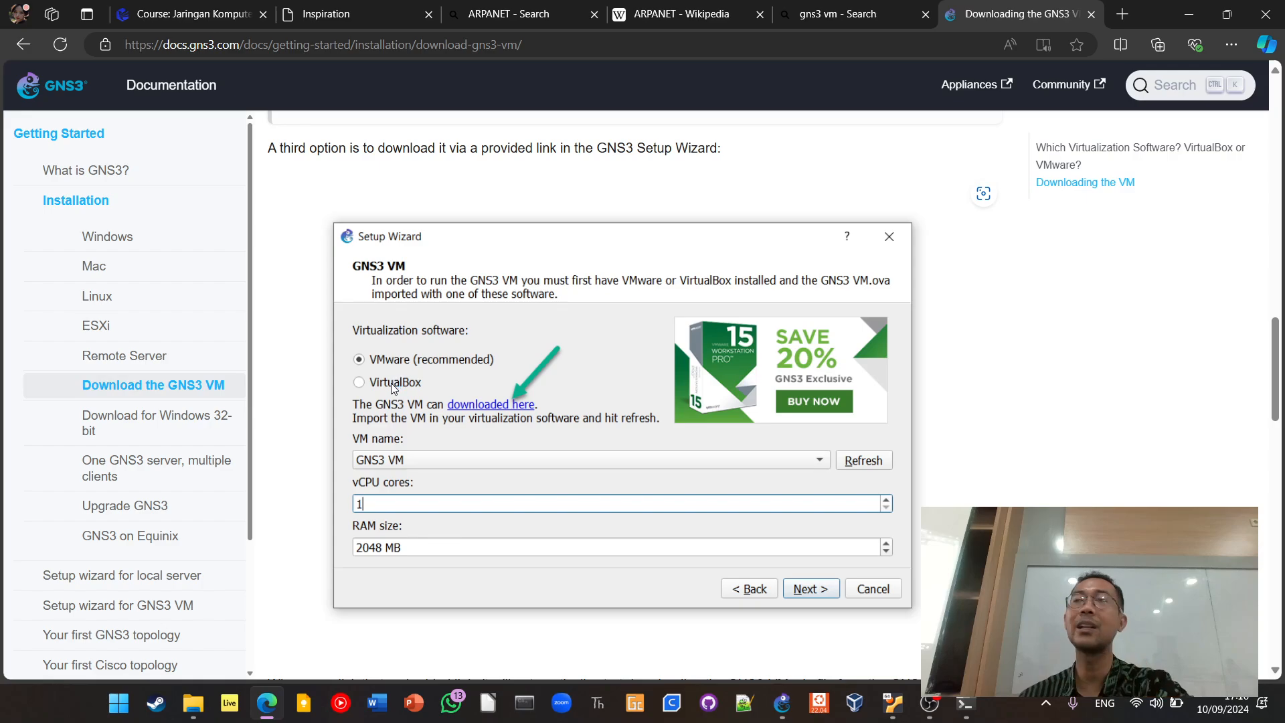
left_click(392, 384)
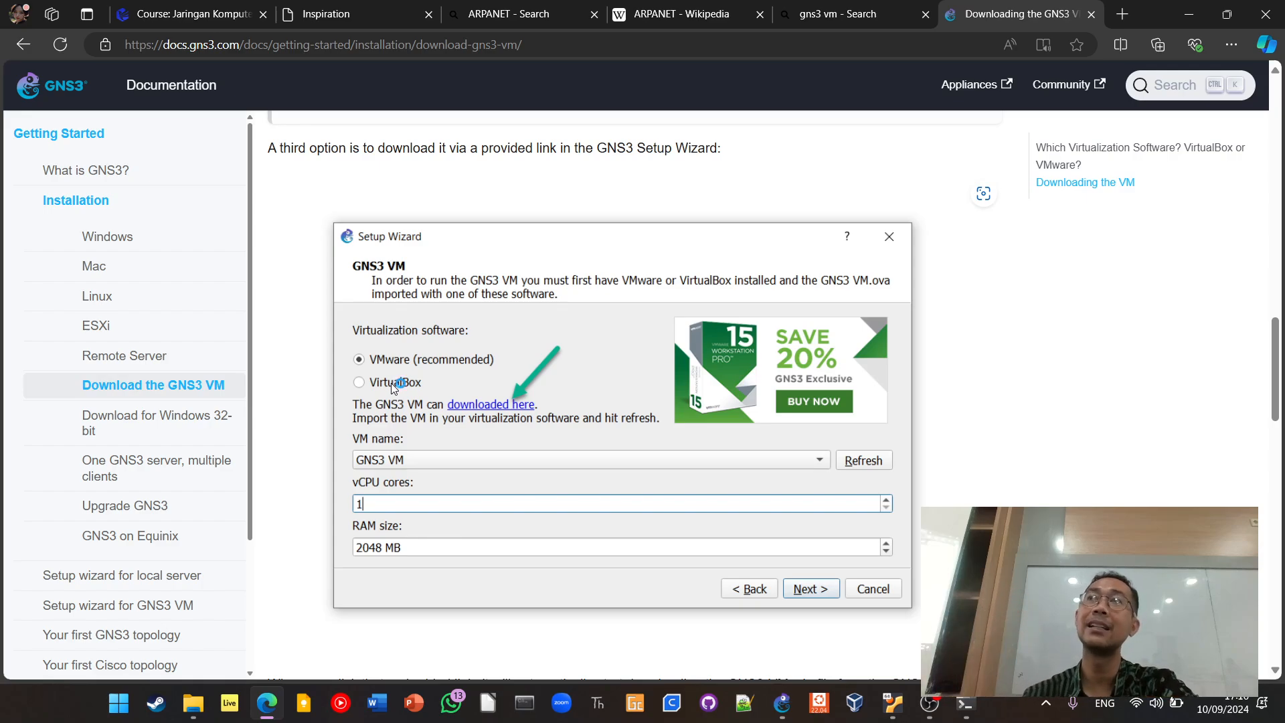
scroll(429, 405, "down", 8)
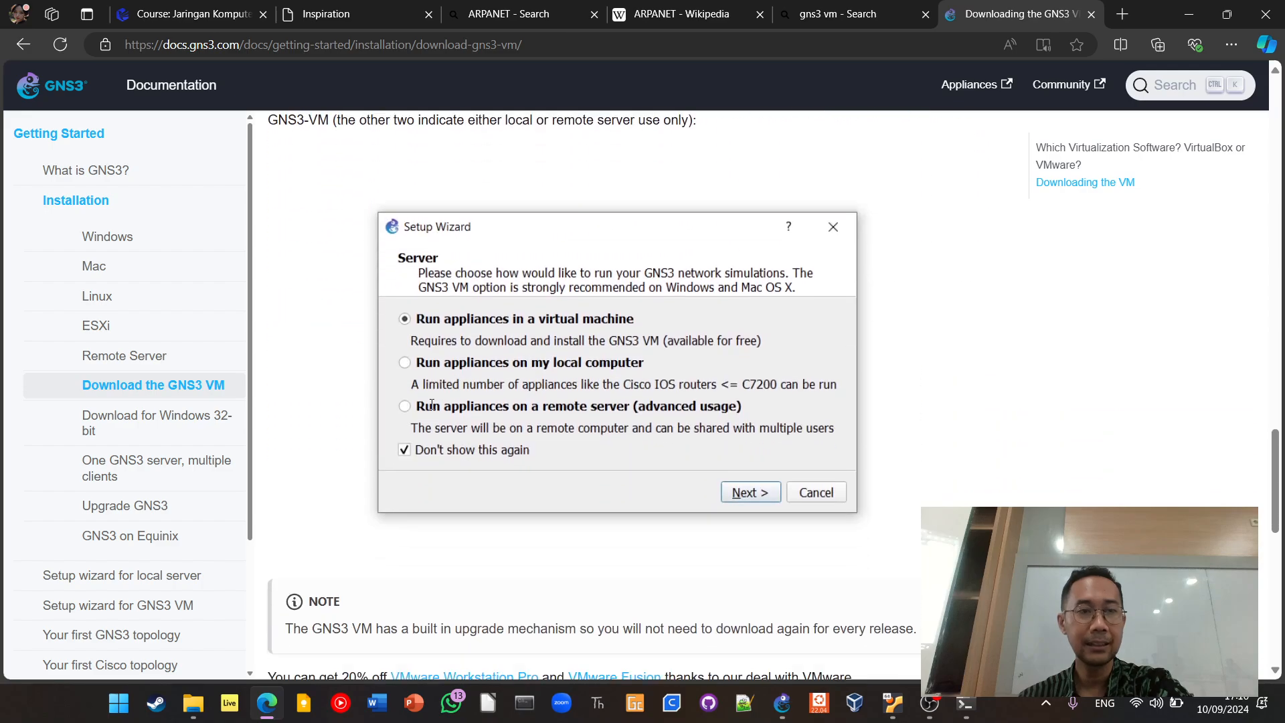
scroll(431, 404, "down", 12)
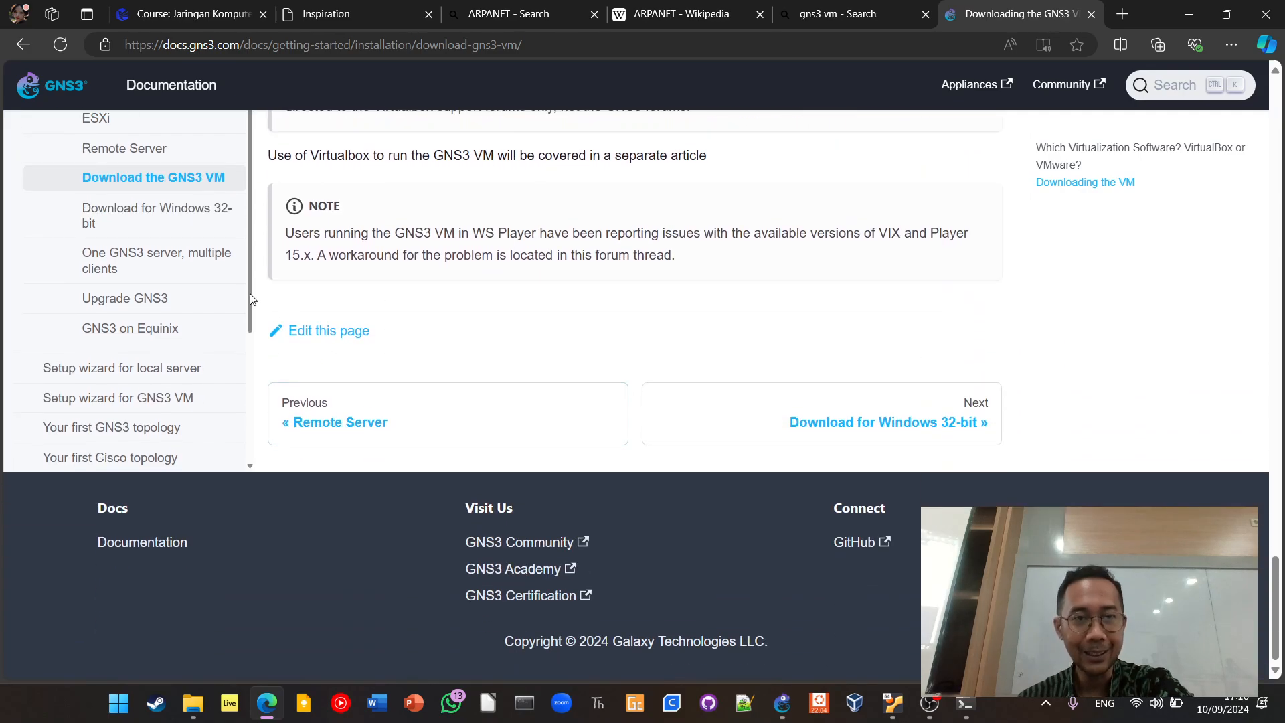
Return to the Bing results, search for "gns3 vm virtualbox", and open the Downloading the GNS3 VM result
left_click(29, 46)
left_click(257, 105)
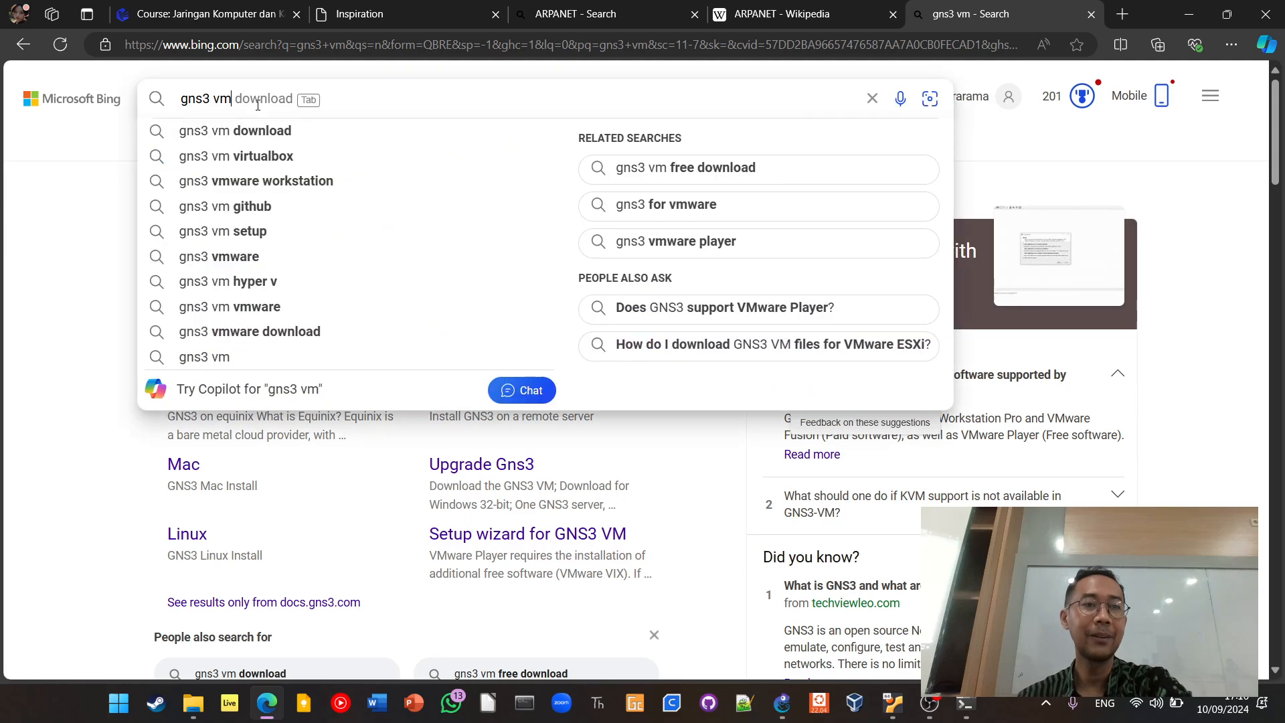
left_click(264, 156)
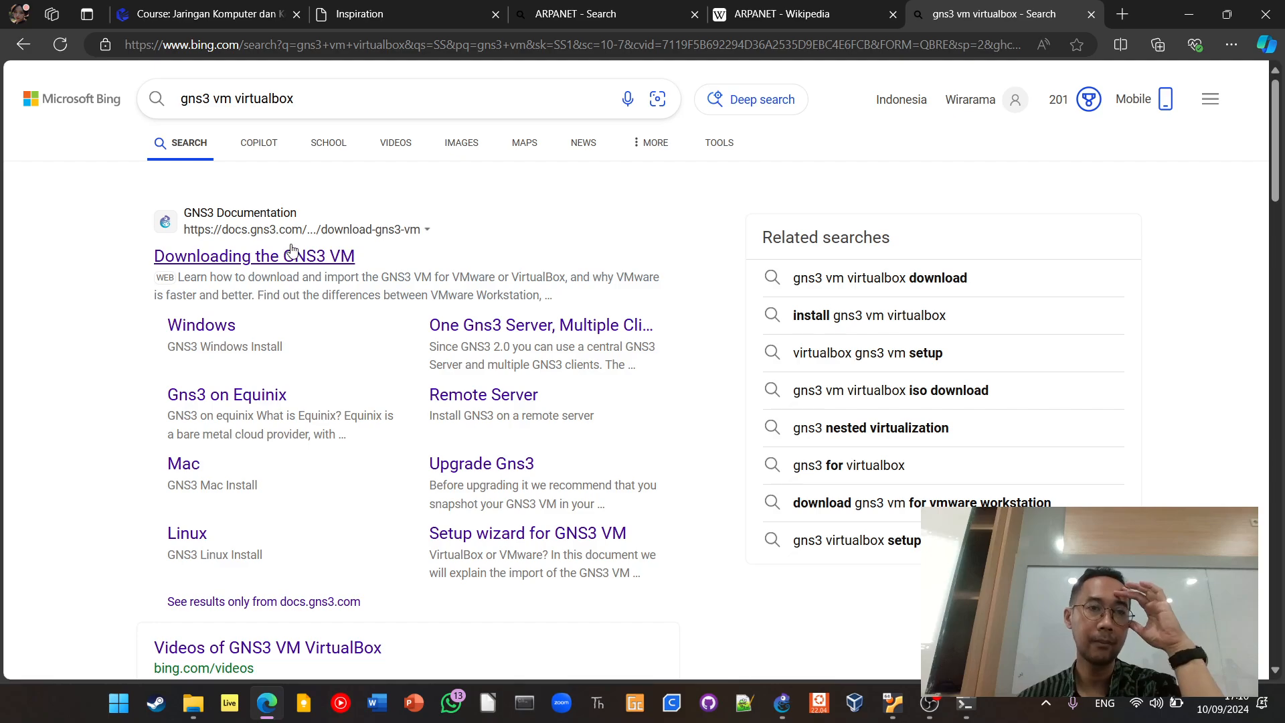
left_click(312, 258)
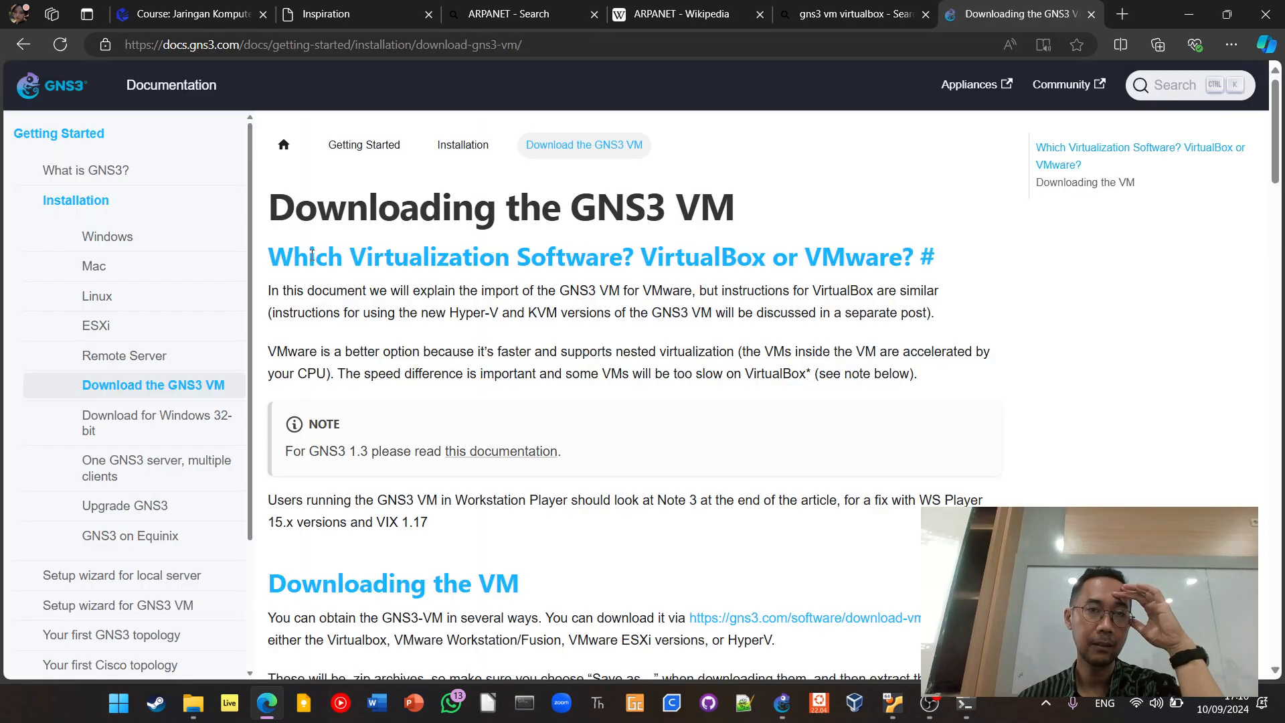
Examine the Downloading the GNS3 VM page's download sources, release assets, Setup Wizard illustrations and VirtualBox notes
scroll(788, 294, "down", 3)
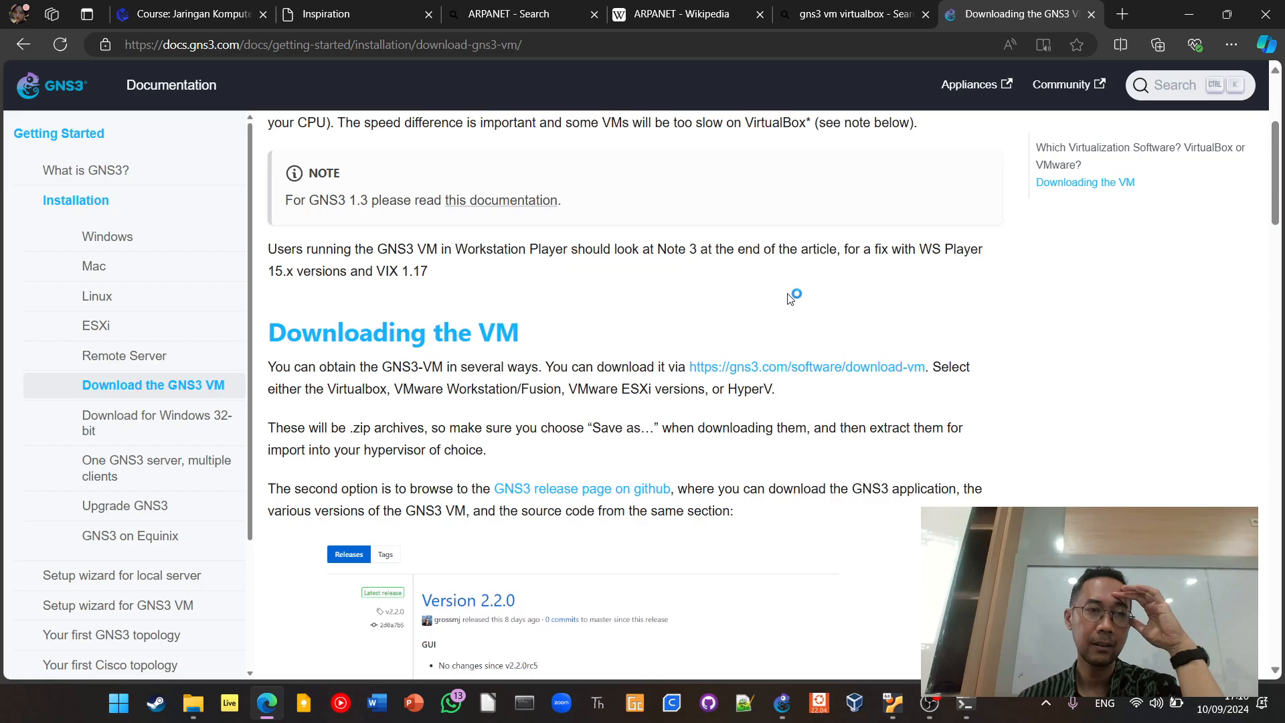
scroll(789, 299, "down", 4)
scroll(789, 299, "down", 2)
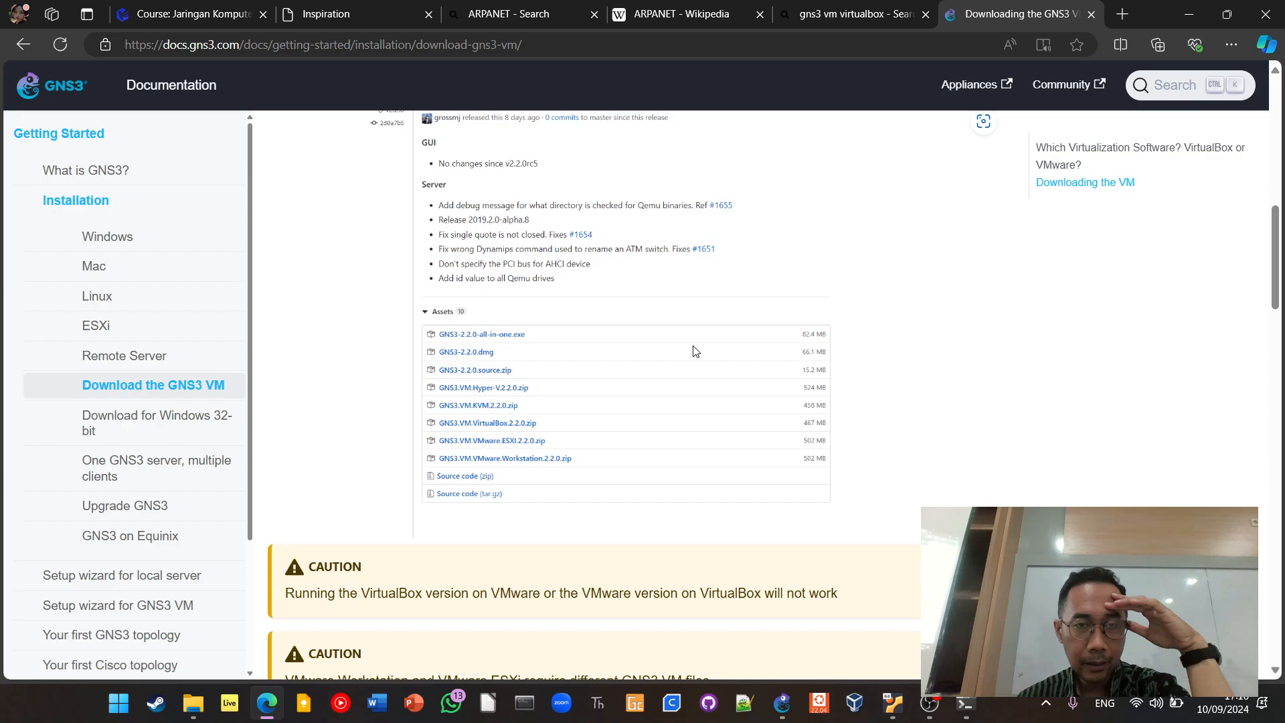
scroll(617, 396, "down", 12)
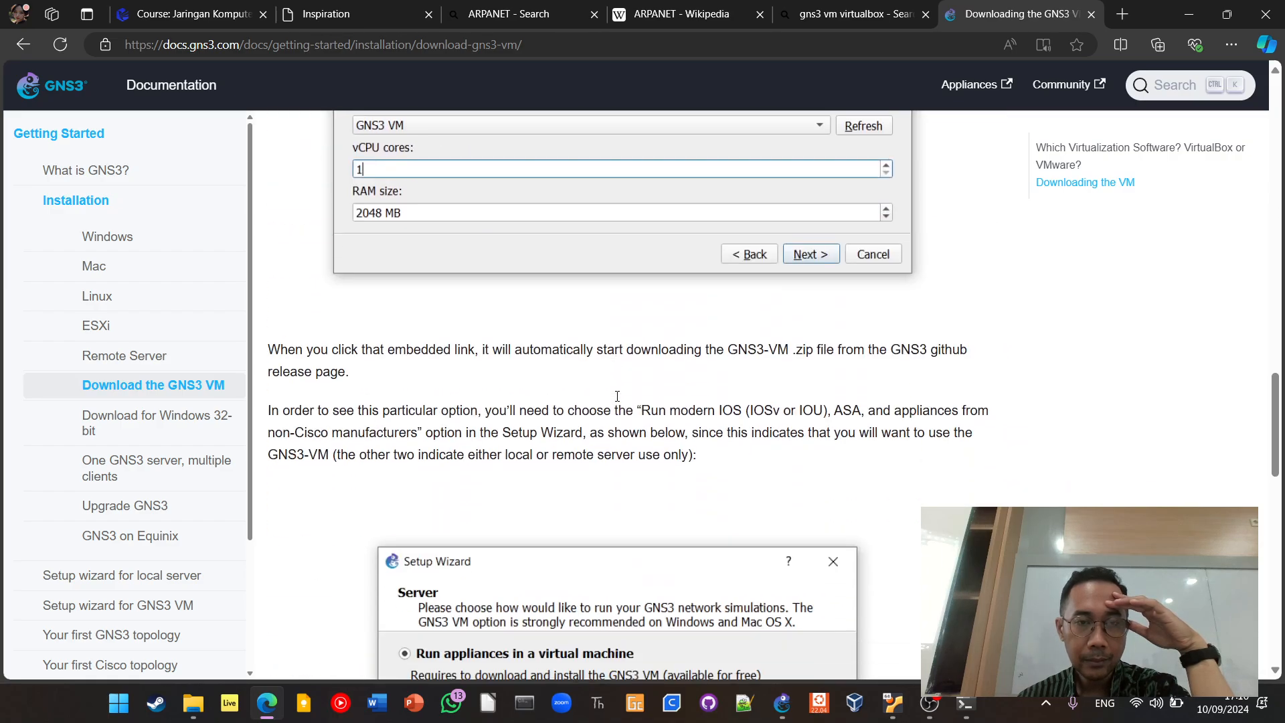
scroll(617, 397, "down", 13)
scroll(617, 397, "up", 4)
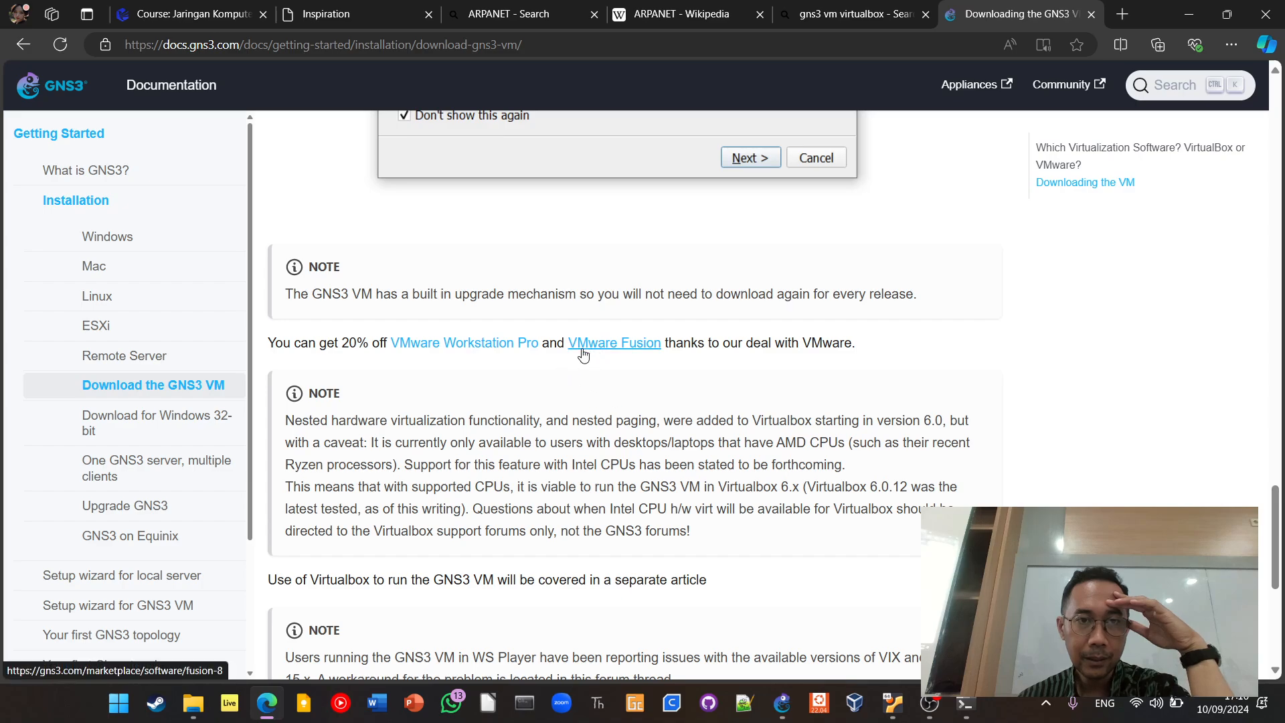
scroll(617, 376, "down", 4)
scroll(618, 378, "up", 4)
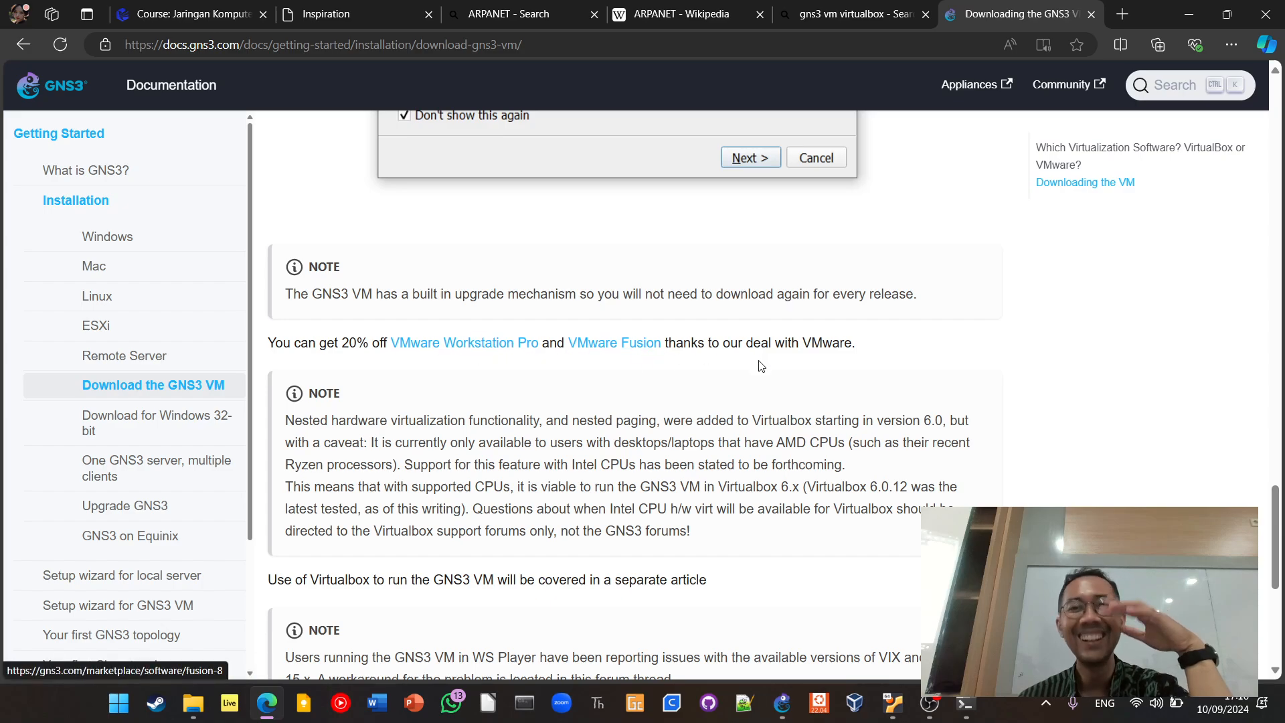
scroll(760, 365, "up", 15)
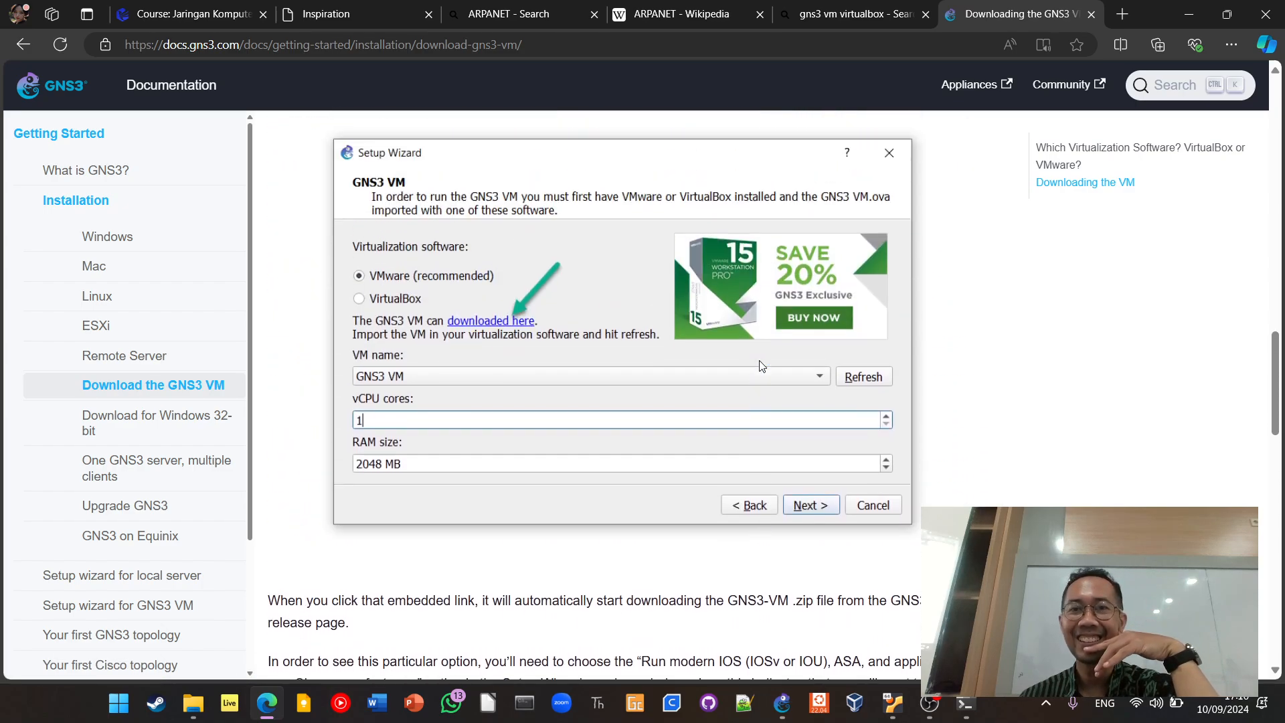
scroll(761, 366, "up", 12)
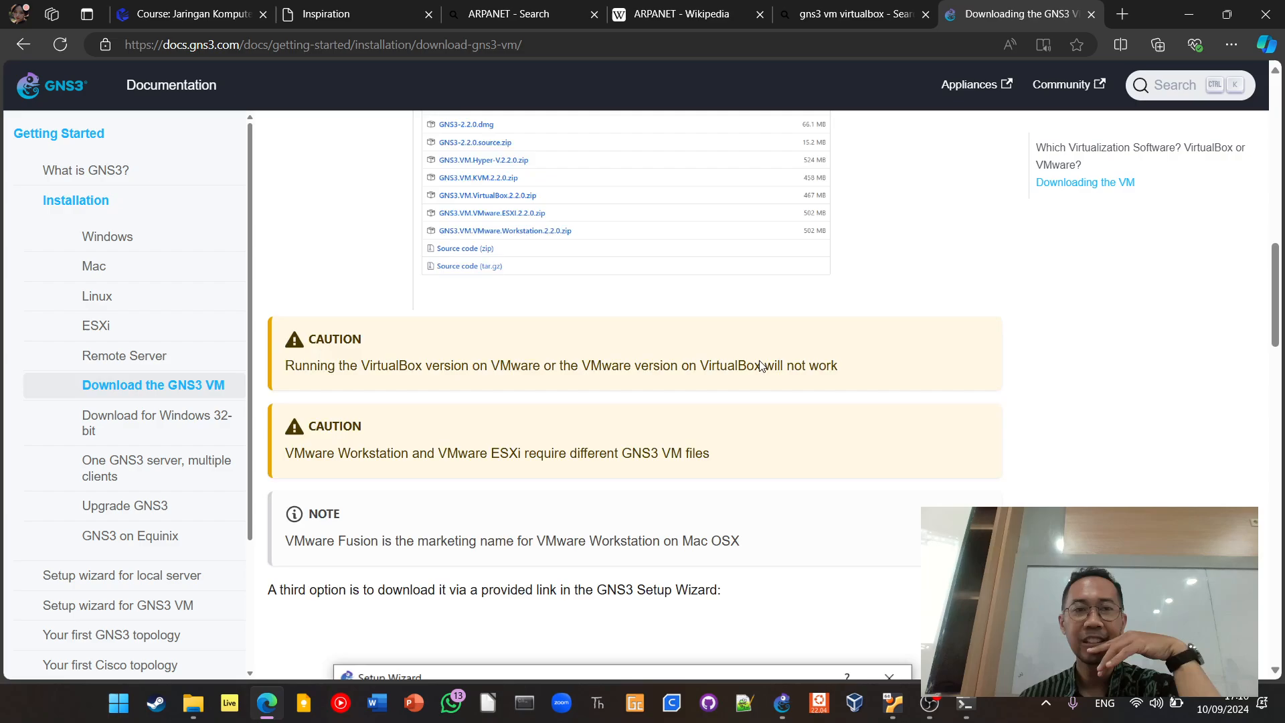
Go back to the "gns3 vm virtualbox" search results and look through the listed videos, guides and GitHub releases
left_click(22, 46)
scroll(482, 409, "down", 10)
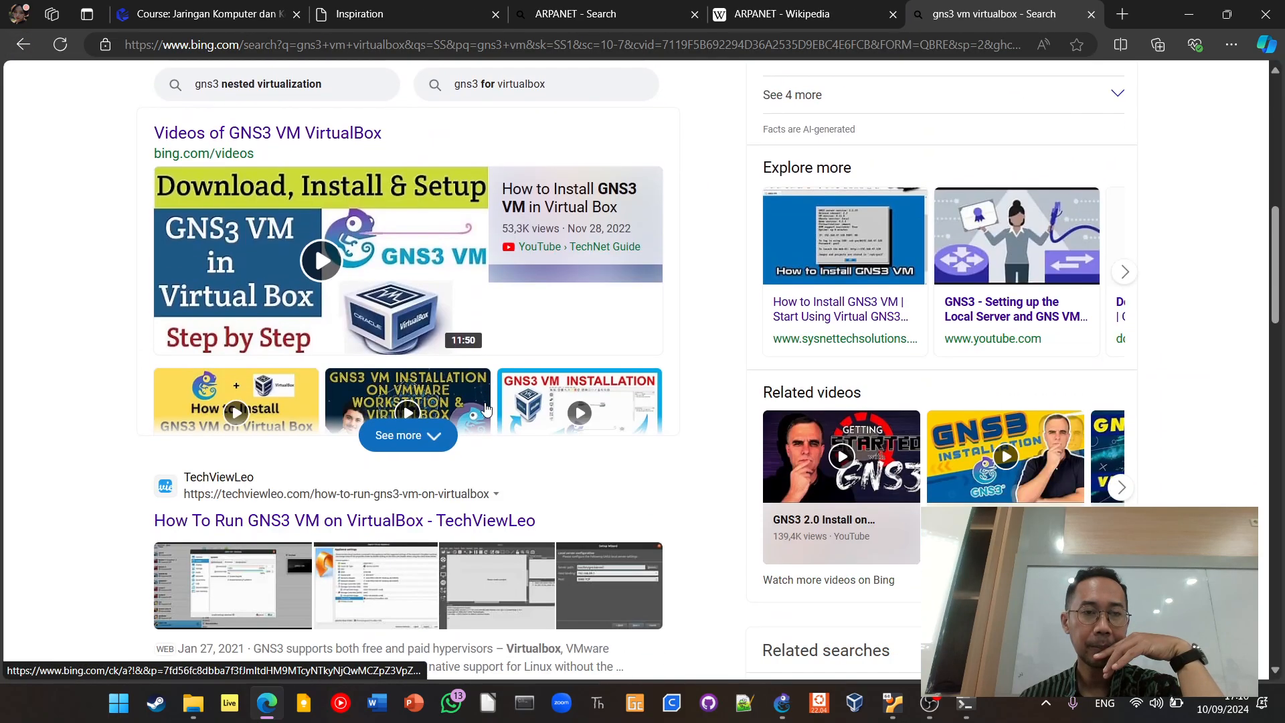
scroll(486, 408, "down", 5)
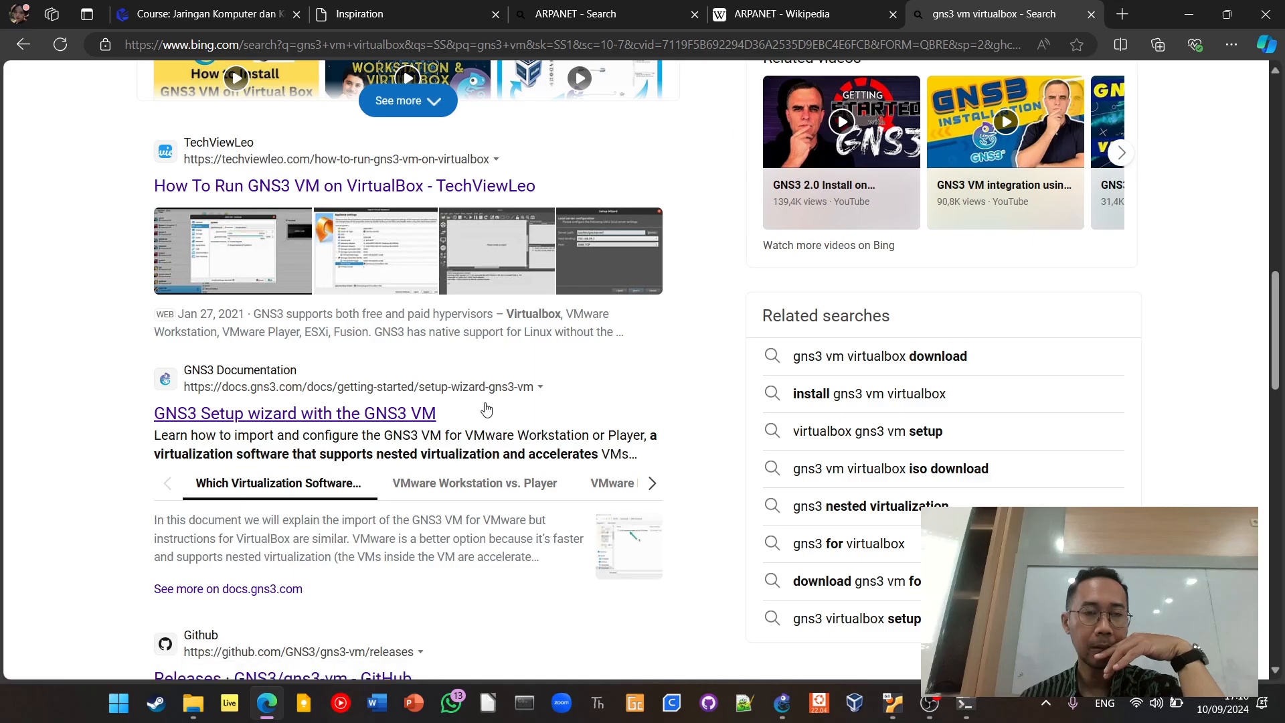
scroll(486, 408, "down", 5)
scroll(487, 438, "up", 15)
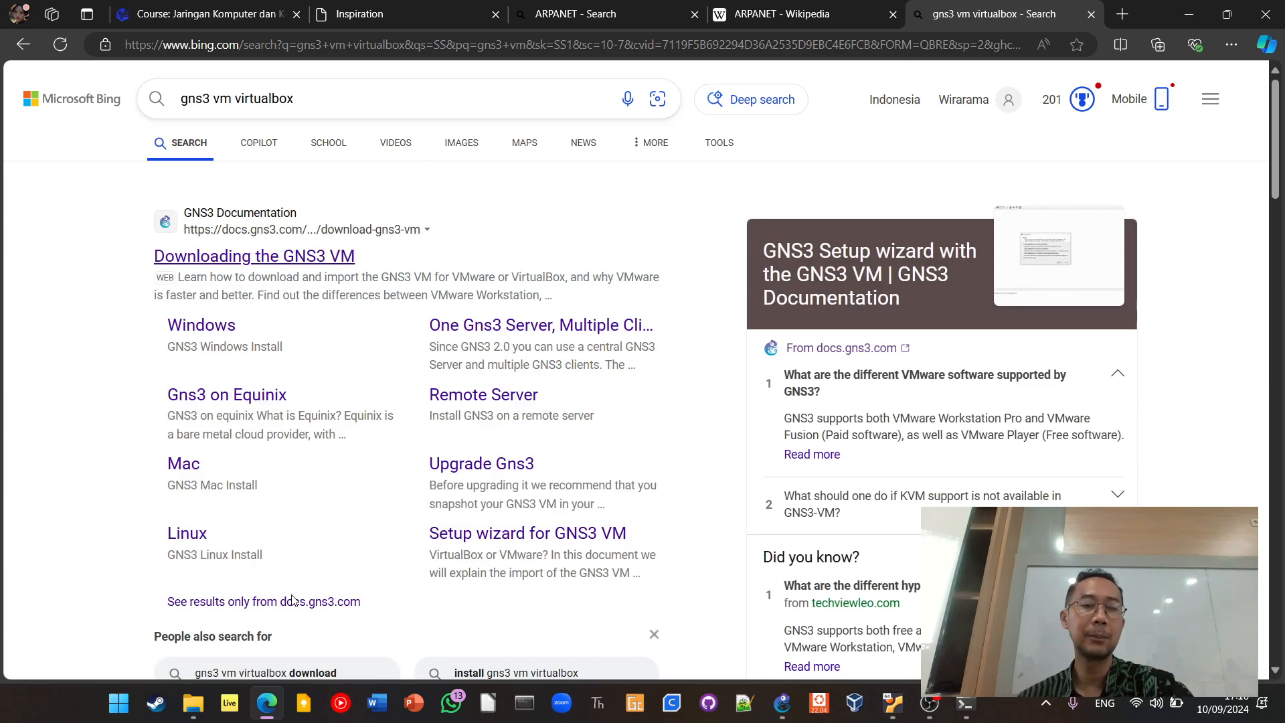
Briefly view the Downloads folder in File Explorer, and search Bing for "gns3 vm virtualbox ova" to review its results
left_click(193, 702)
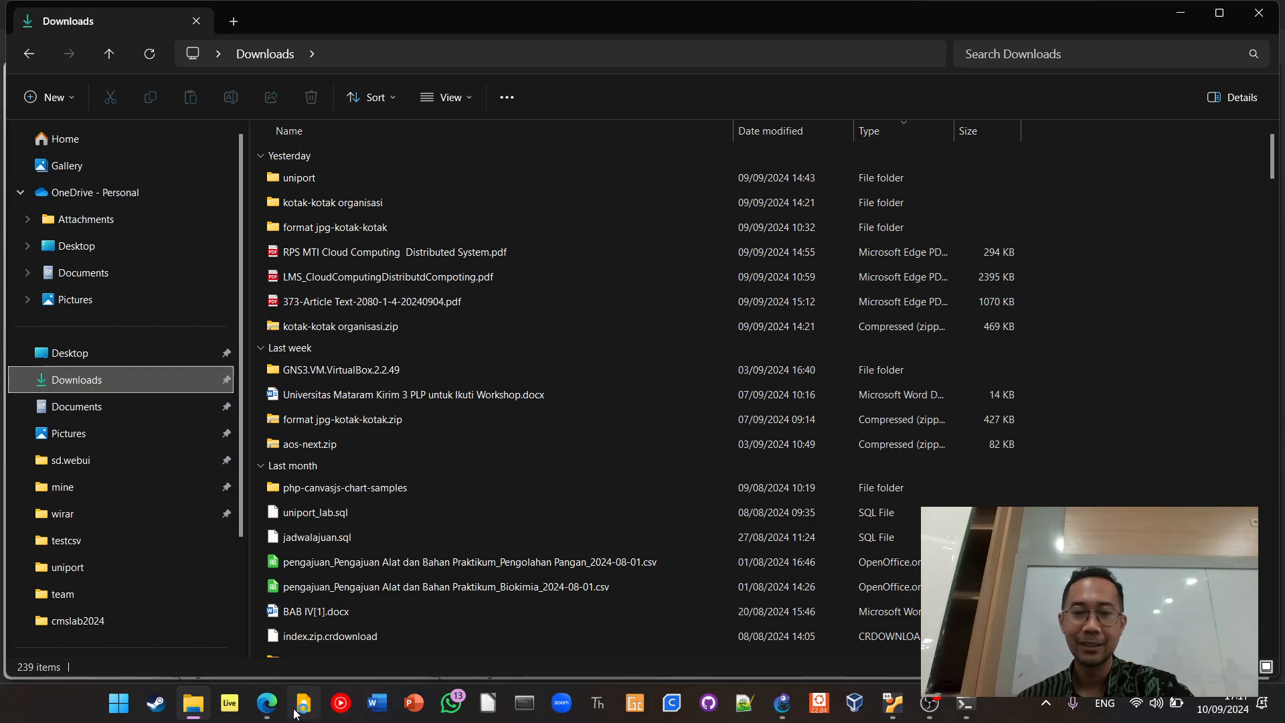
left_click(267, 703)
left_click(374, 101)
type("ox")
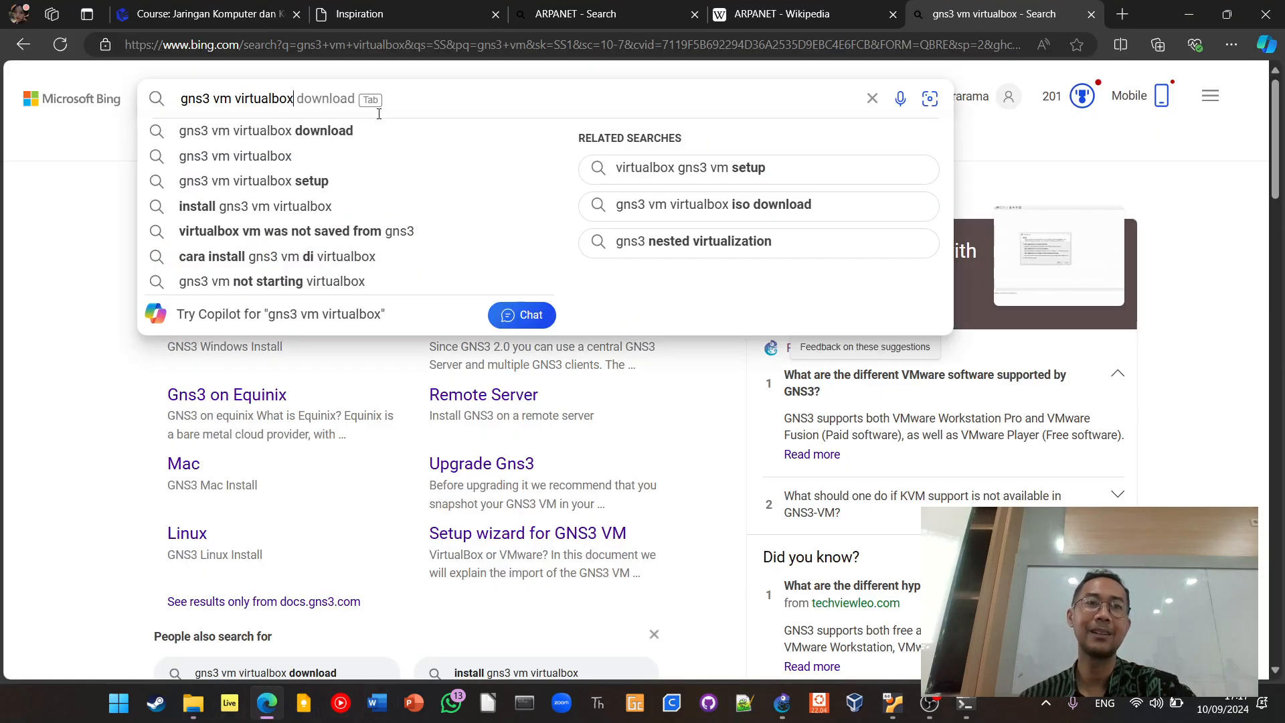
type("va")
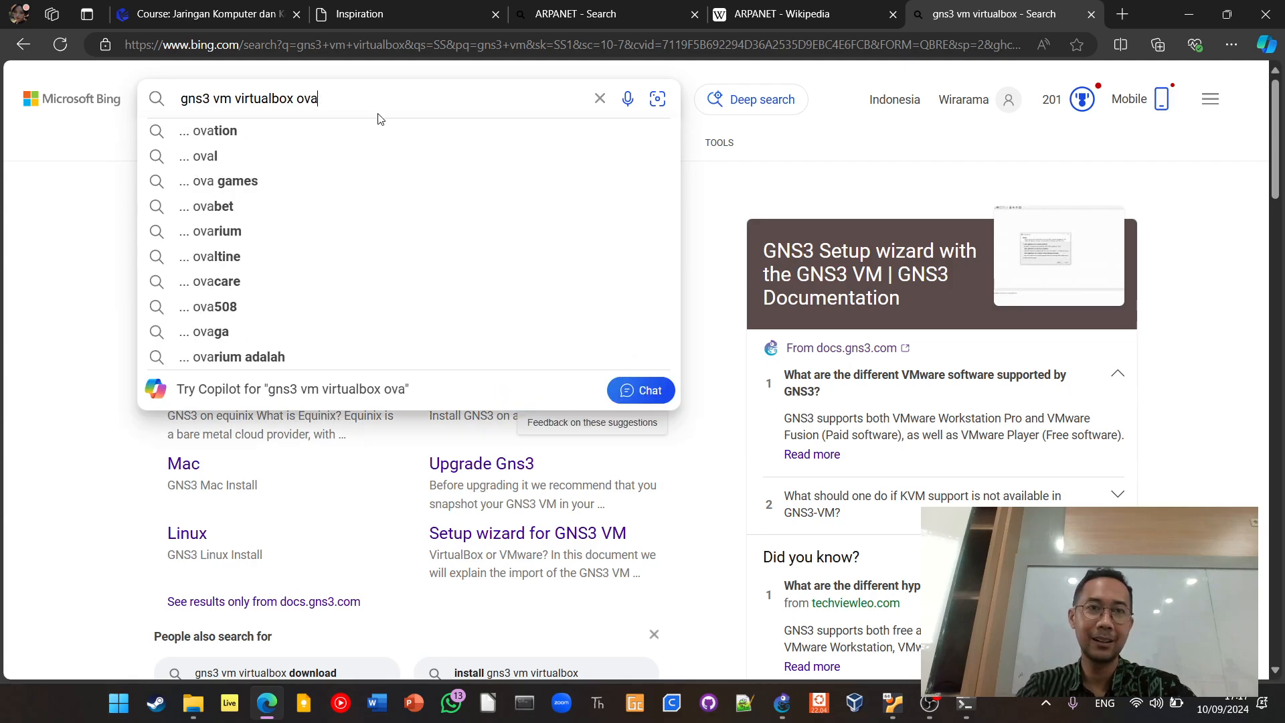
key("Return")
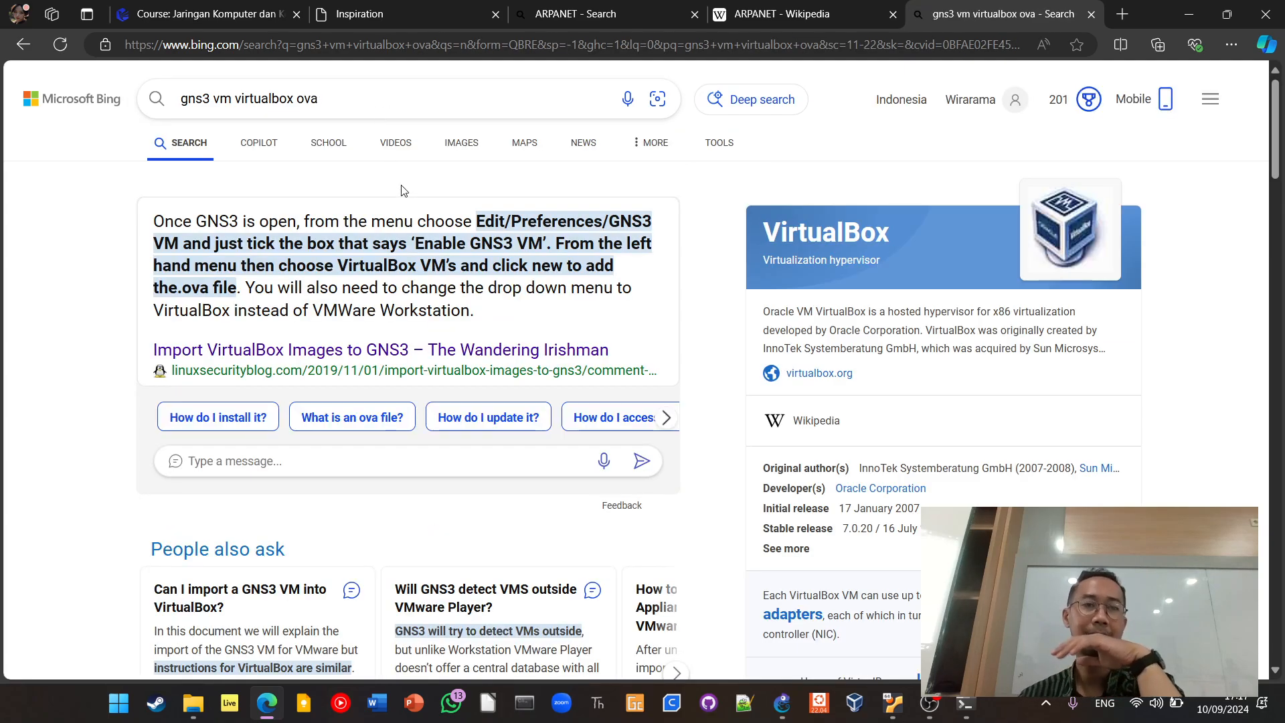
scroll(455, 315, "down", 6)
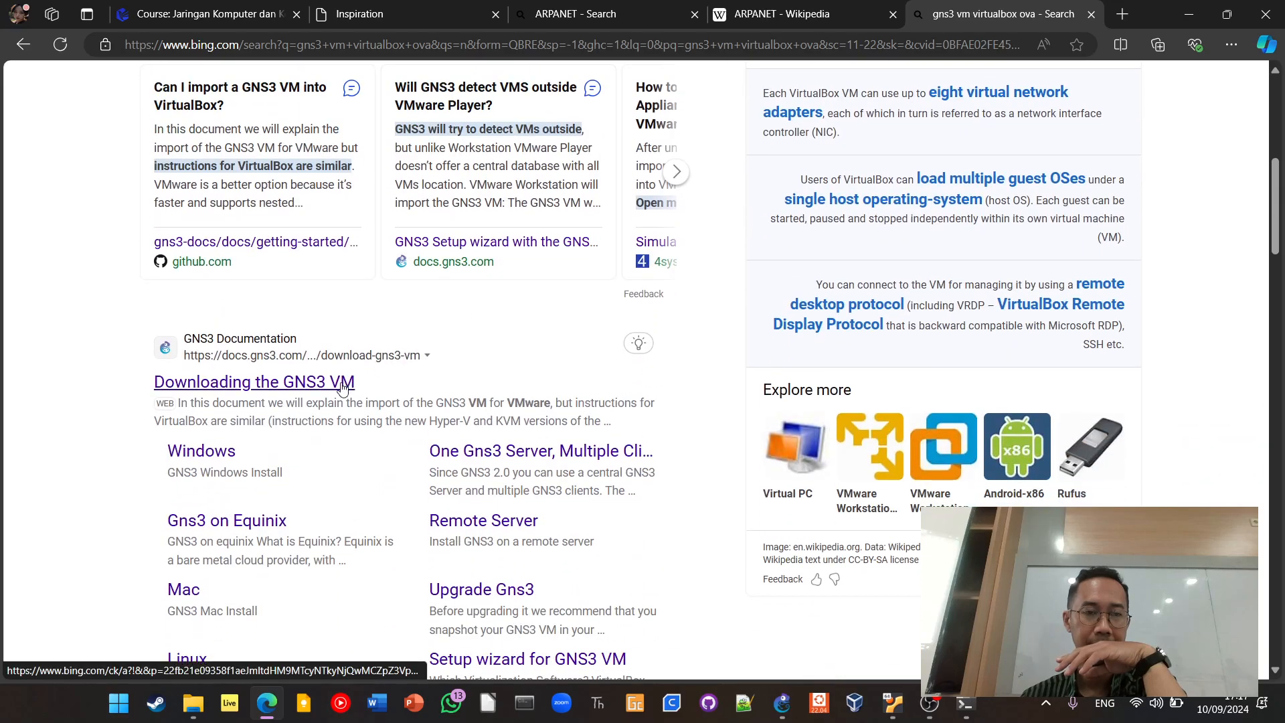
scroll(353, 467, "down", 1)
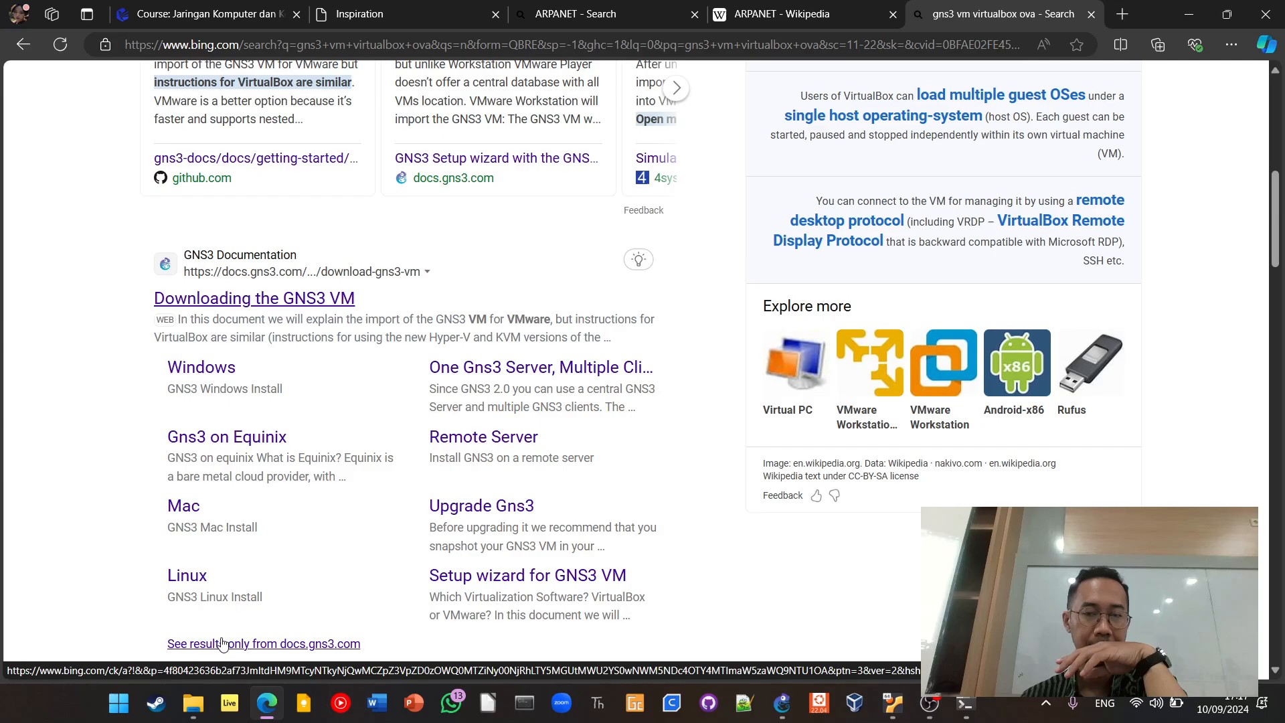
Switch to File Explorer, look through the Downloads folder, and open the GNS3.VM.VirtualBox.2.2.49 folder
left_click(192, 703)
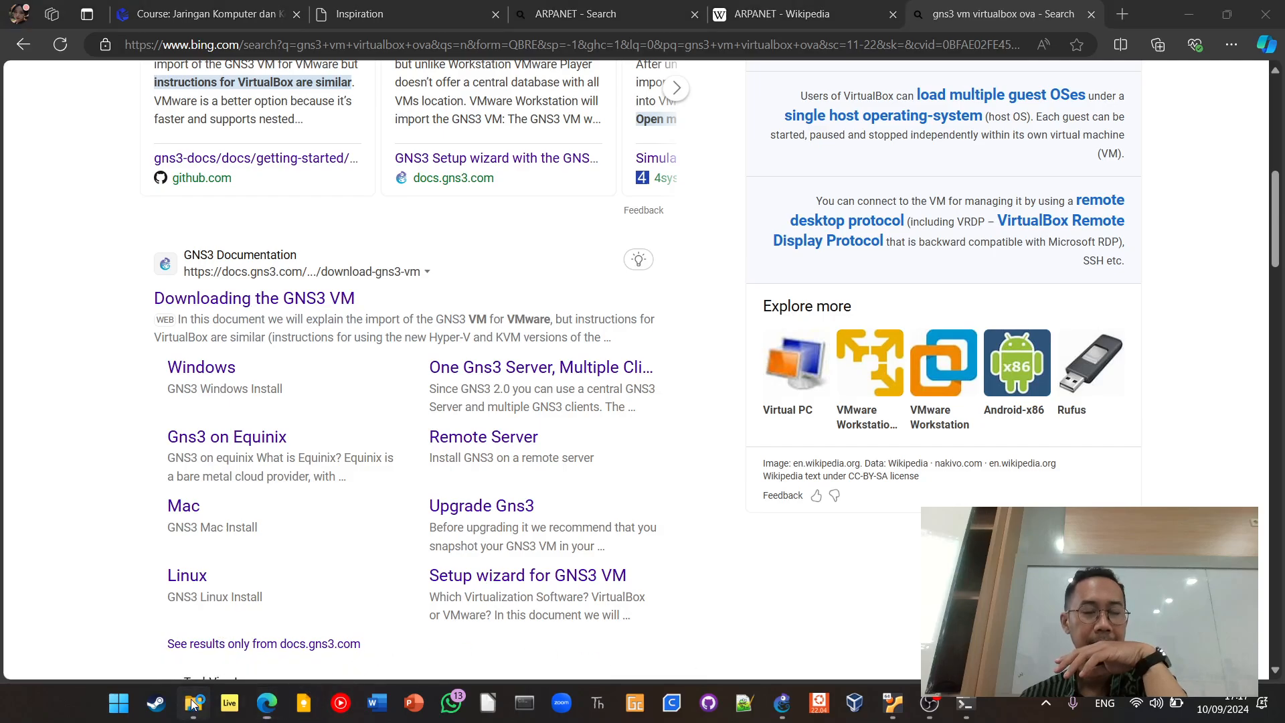
scroll(489, 373, "down", 2)
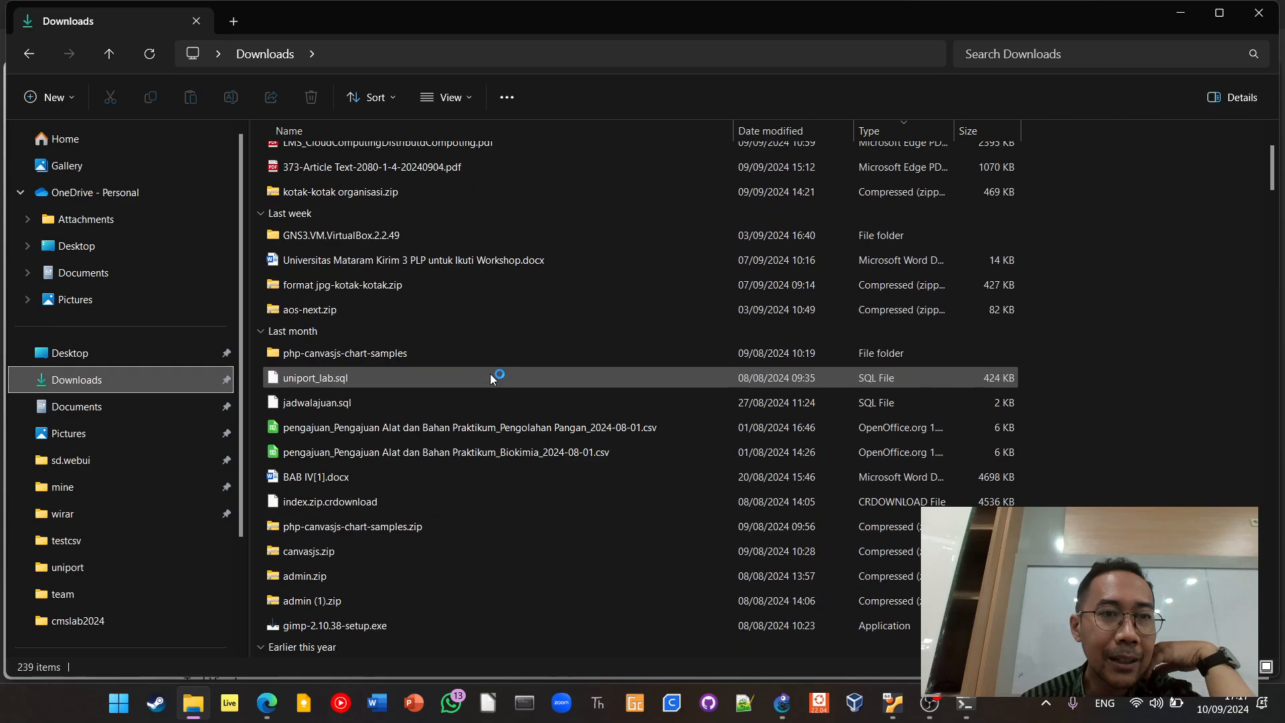
scroll(490, 378, "down", 5)
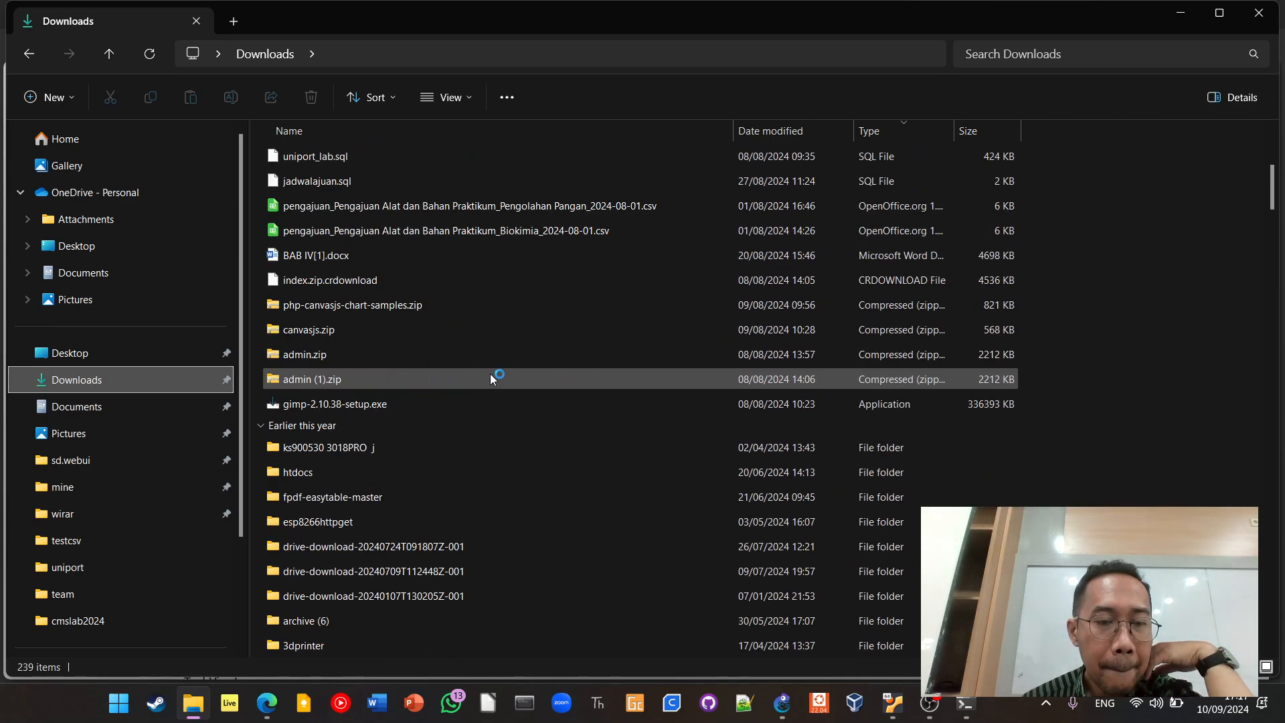
scroll(490, 374, "down", 1)
scroll(491, 374, "down", 1)
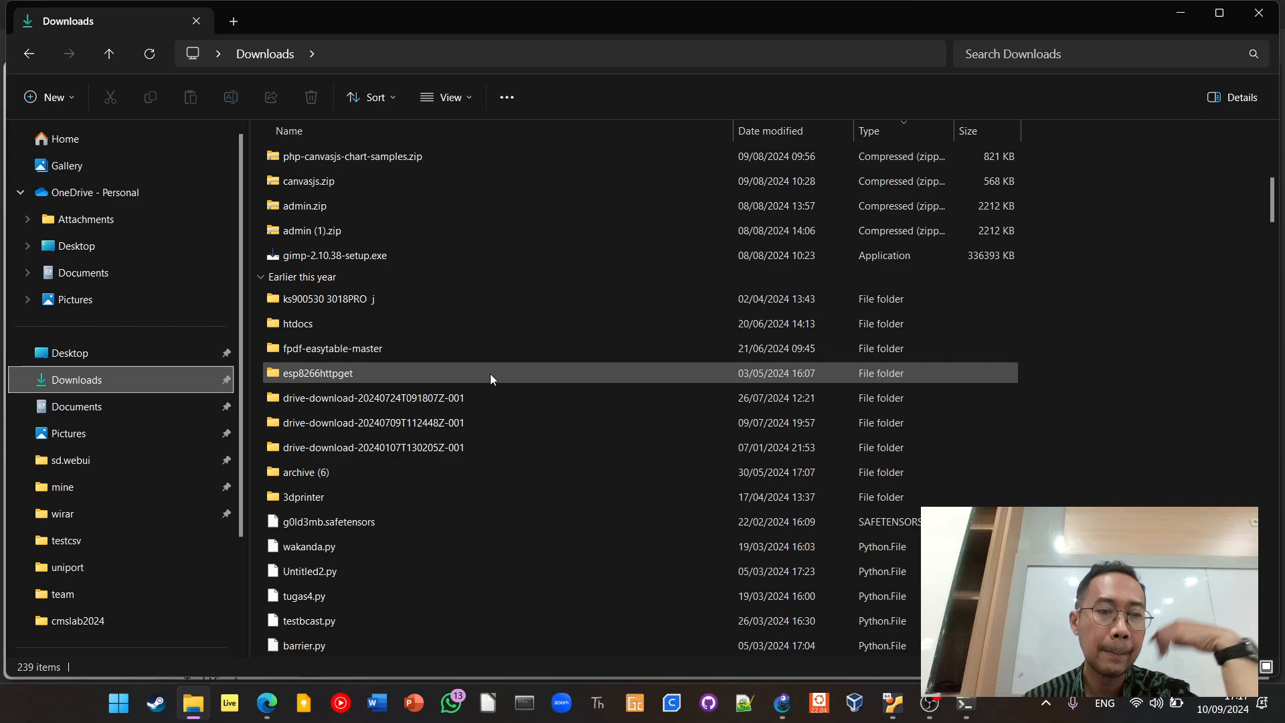
scroll(490, 373, "down", 1)
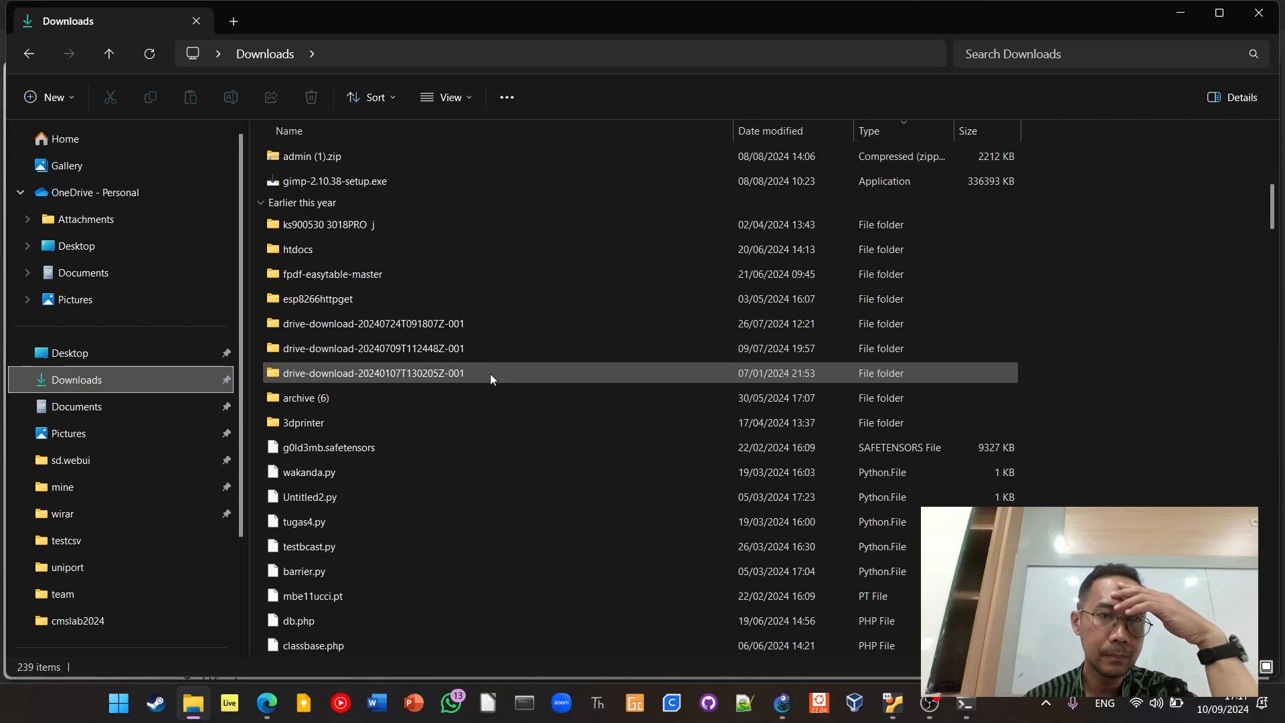
scroll(548, 268, "up", 2)
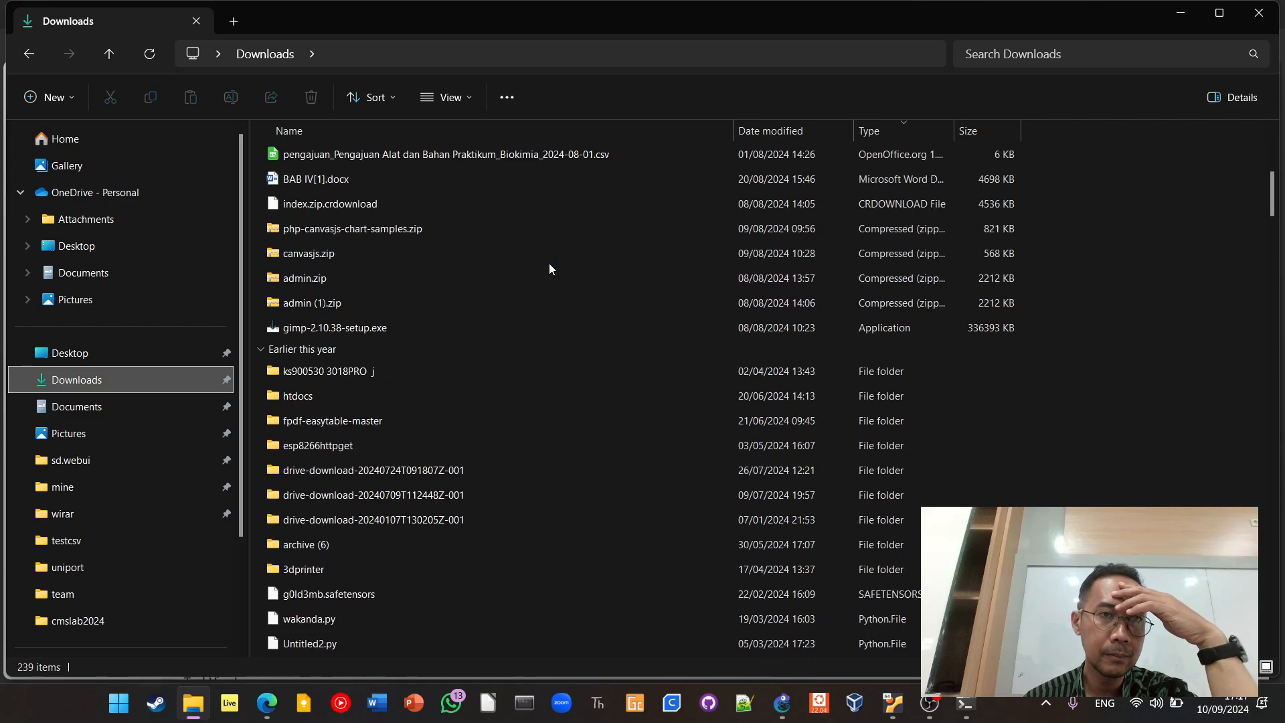
scroll(548, 269, "up", 3)
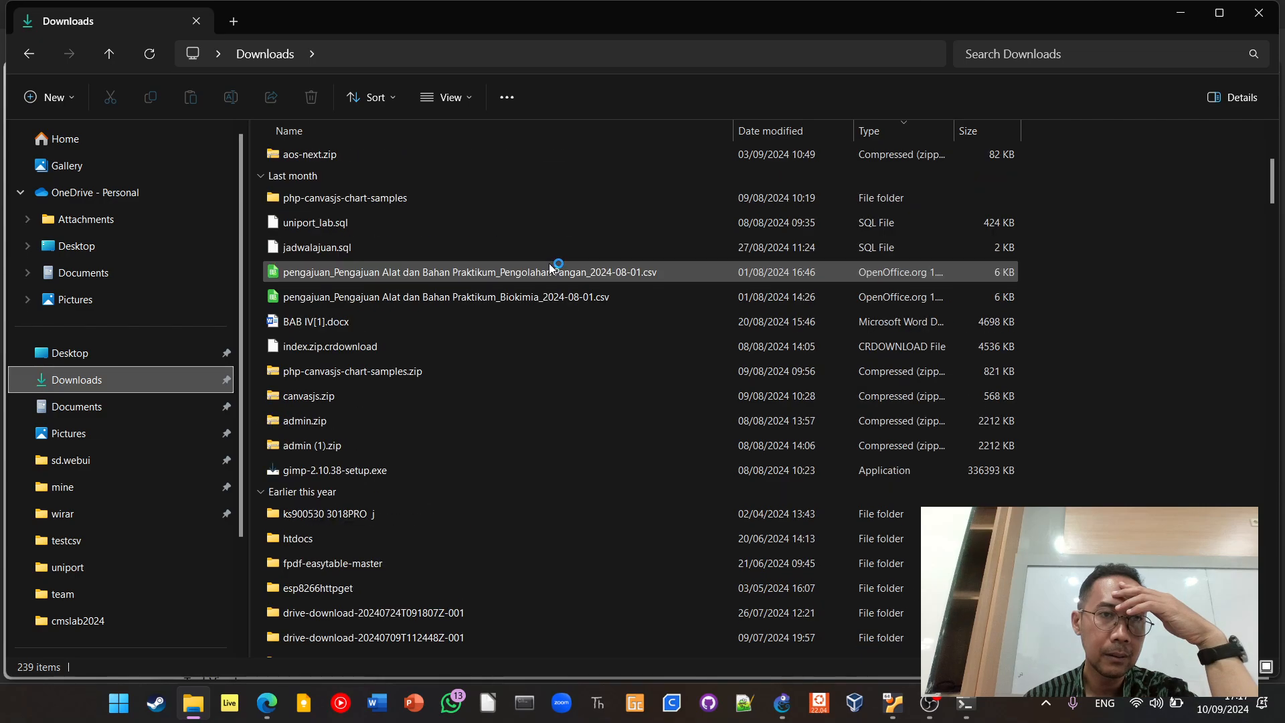
scroll(549, 268, "up", 1)
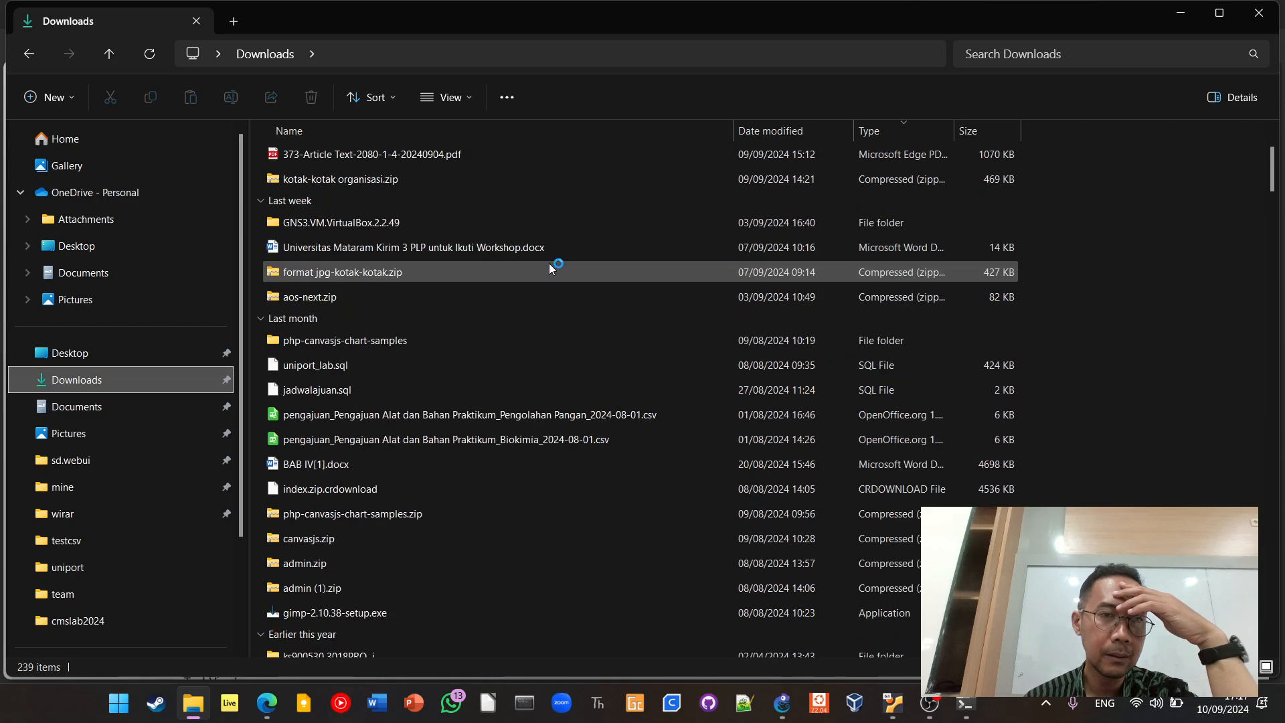
scroll(549, 263, "up", 1)
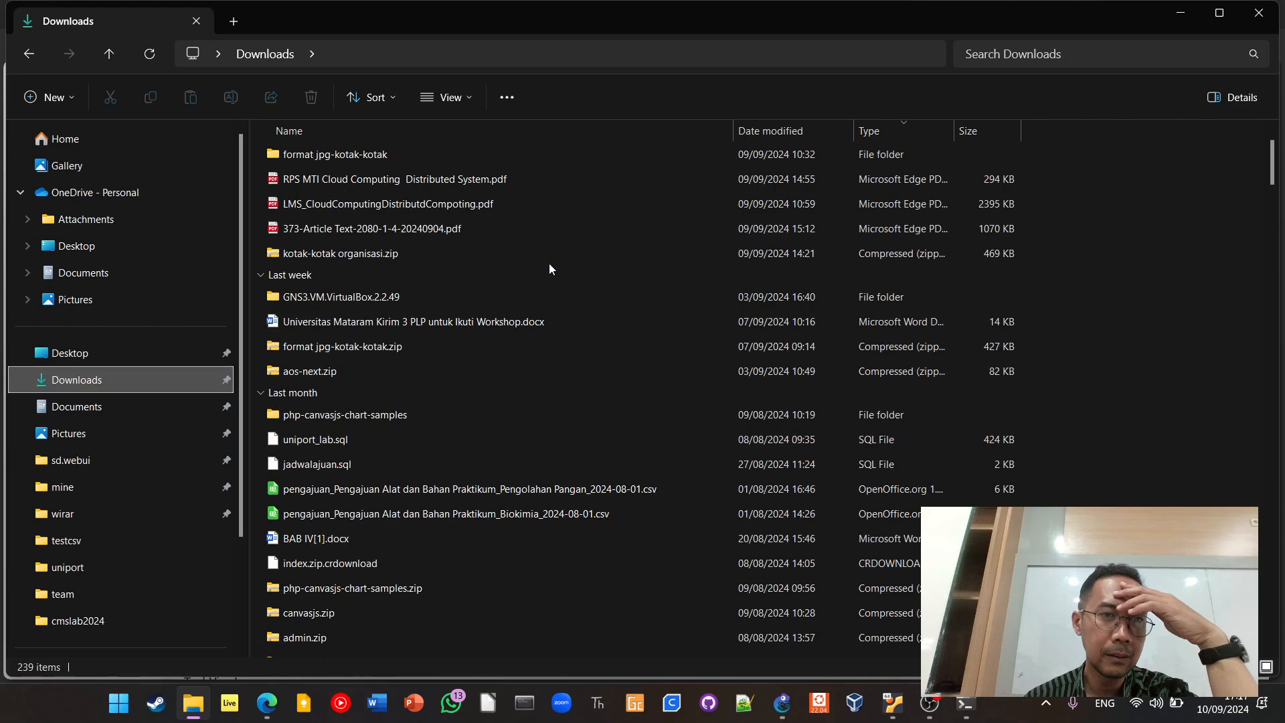
double_click(535, 299)
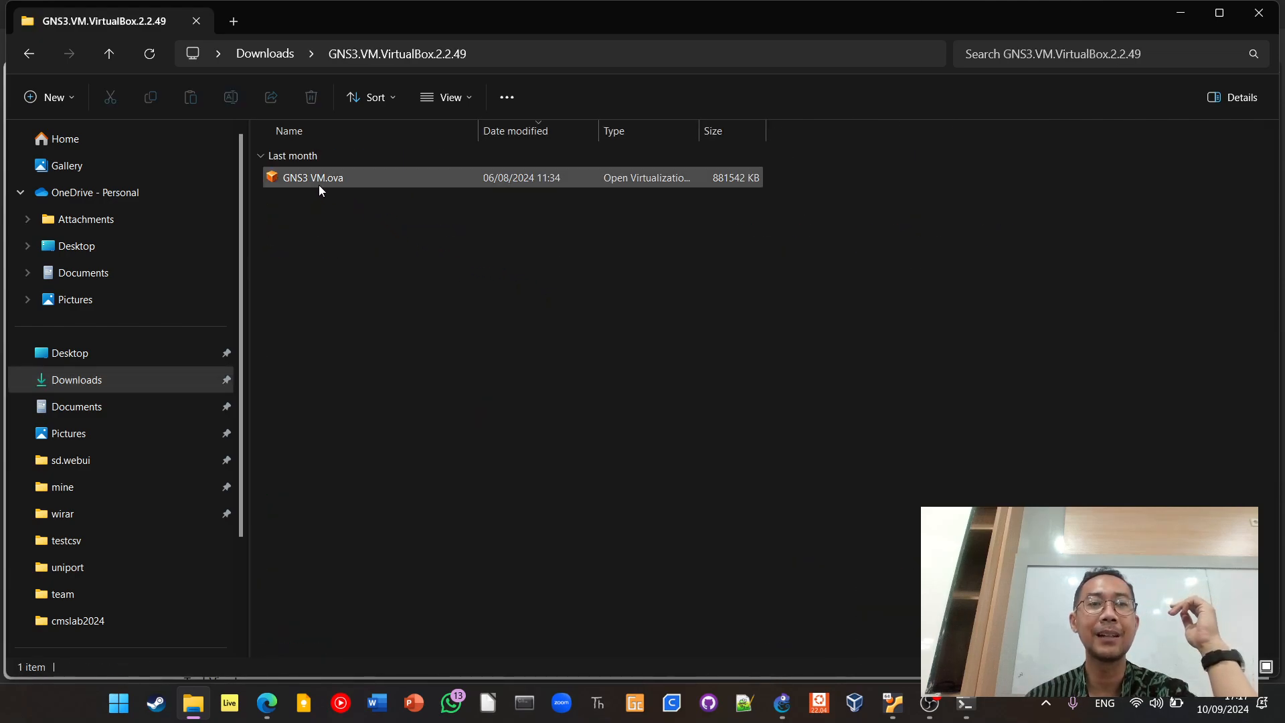
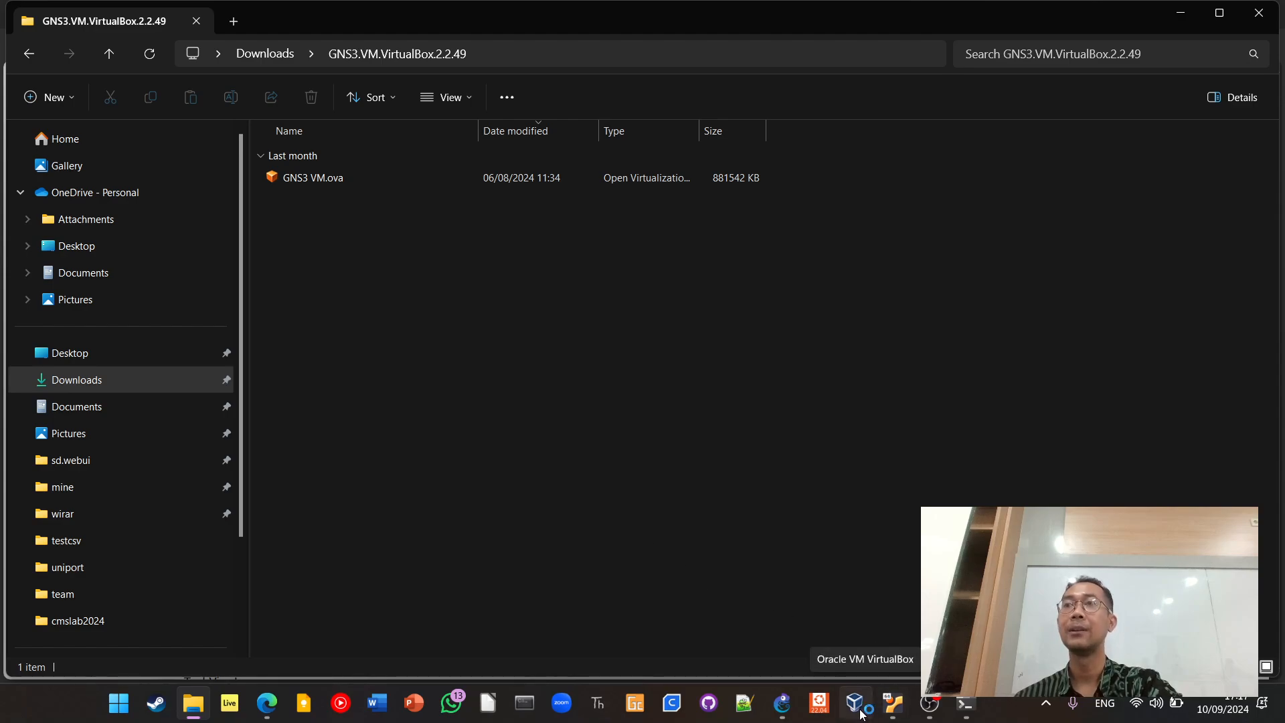
Point out the GNS3 VM.ova file in the GNS3.VM.VirtualBox.2.2.49 folder and view the running GNS3 VM console
left_click(315, 177)
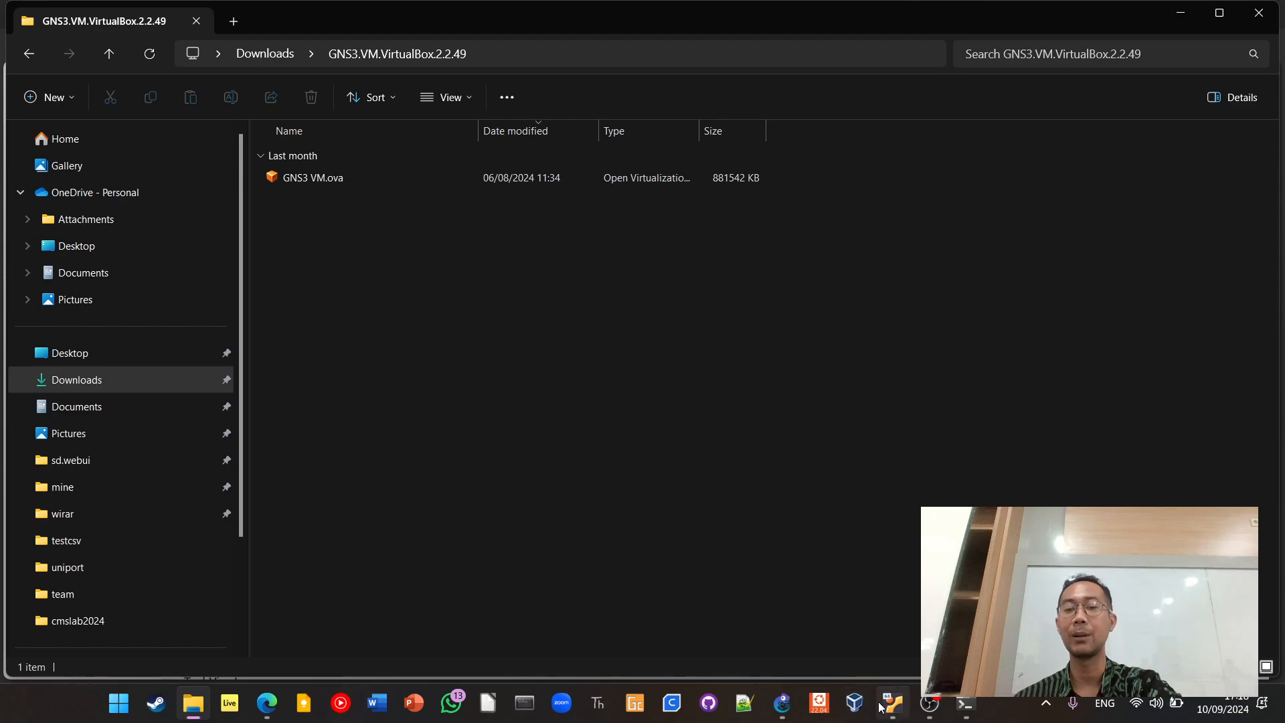
mouse_move(887, 707)
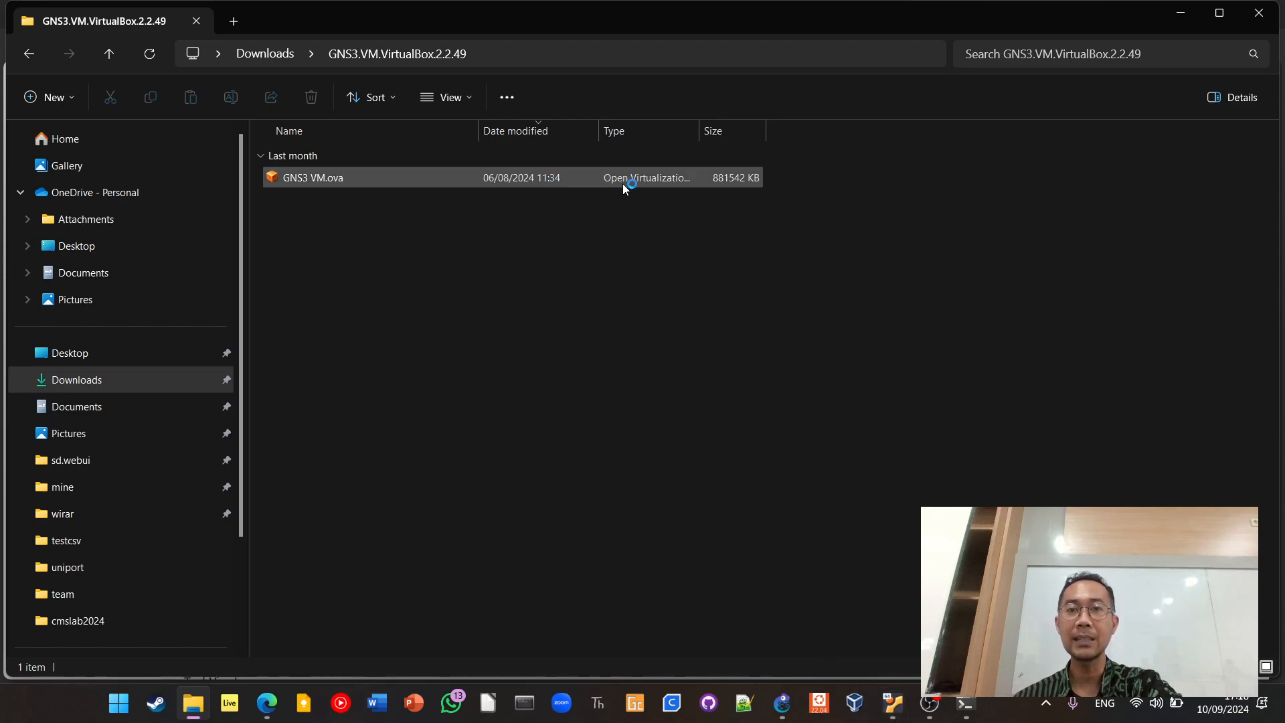
double_click(553, 185)
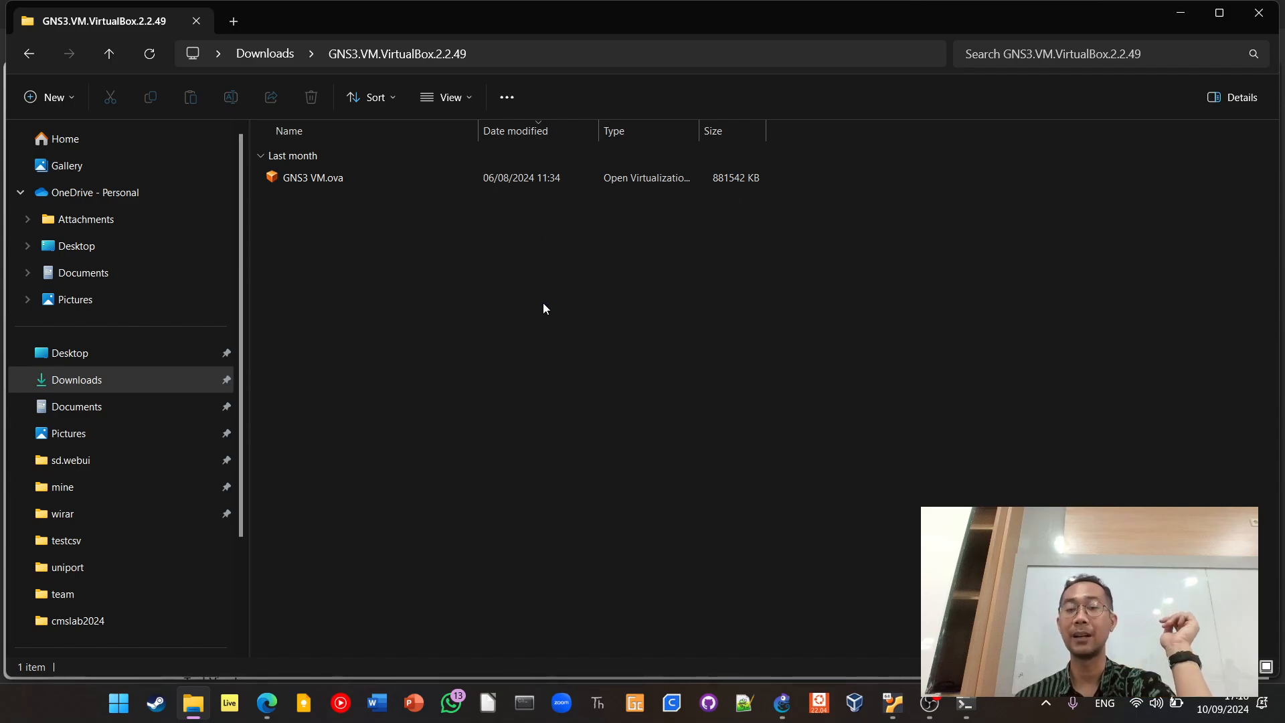
left_click(892, 703)
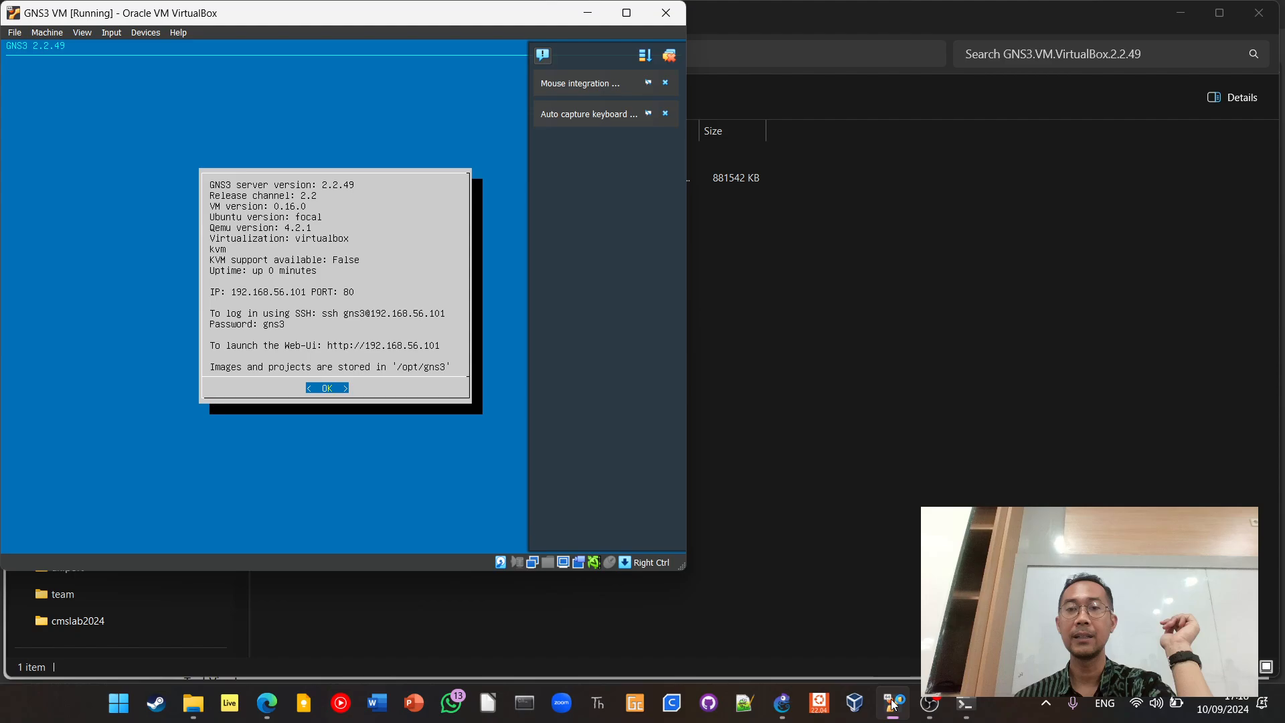
Switch to GNS3 and open the GNS3 VM page of the preferences
left_click(782, 704)
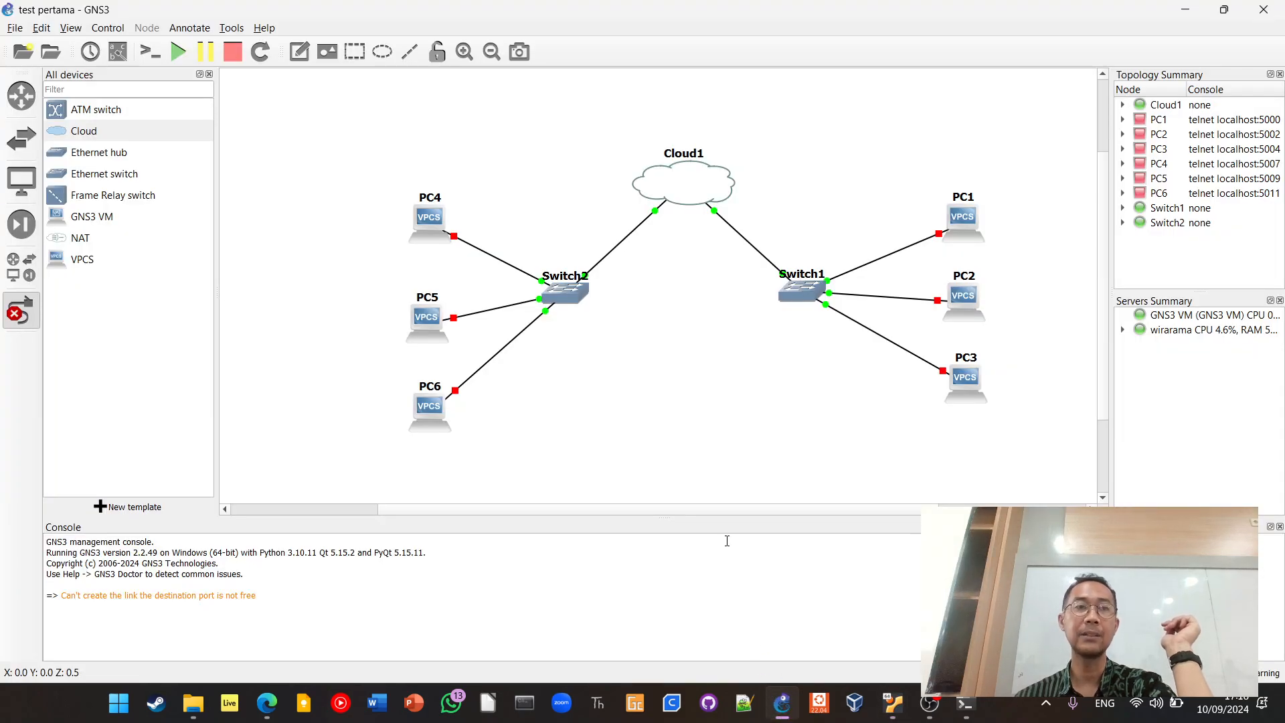
left_click(13, 28)
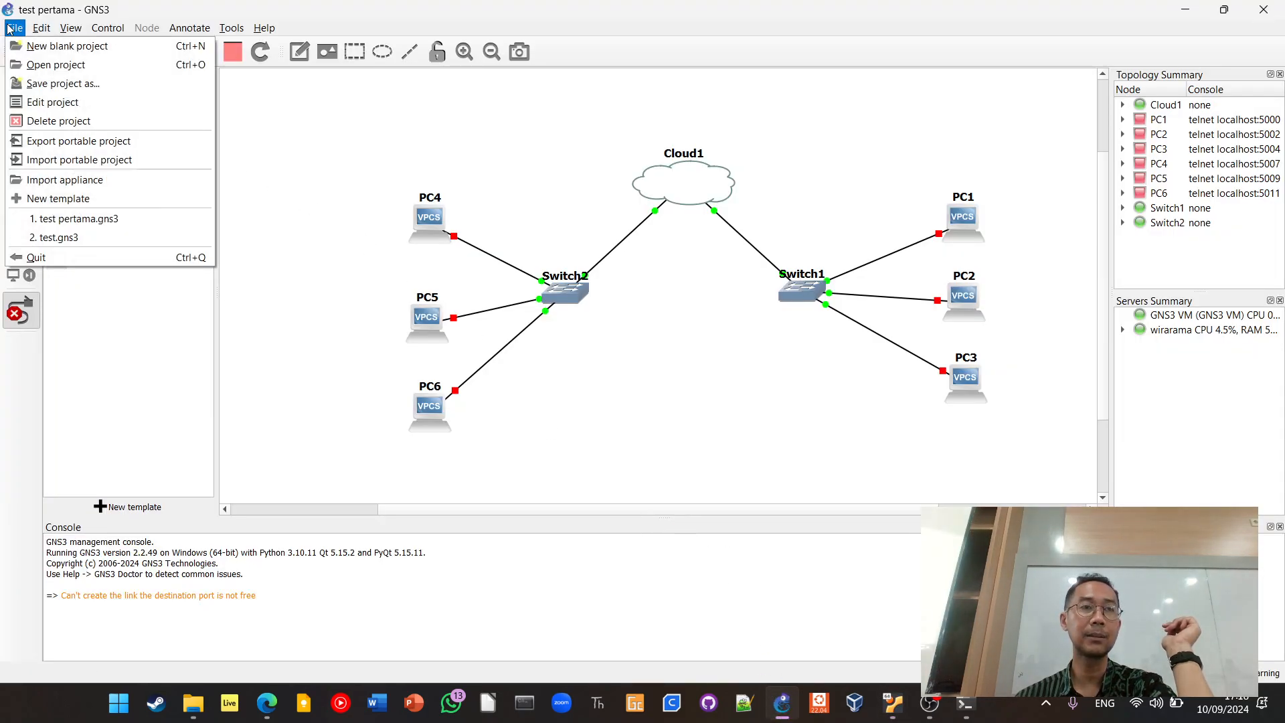
left_click(59, 101)
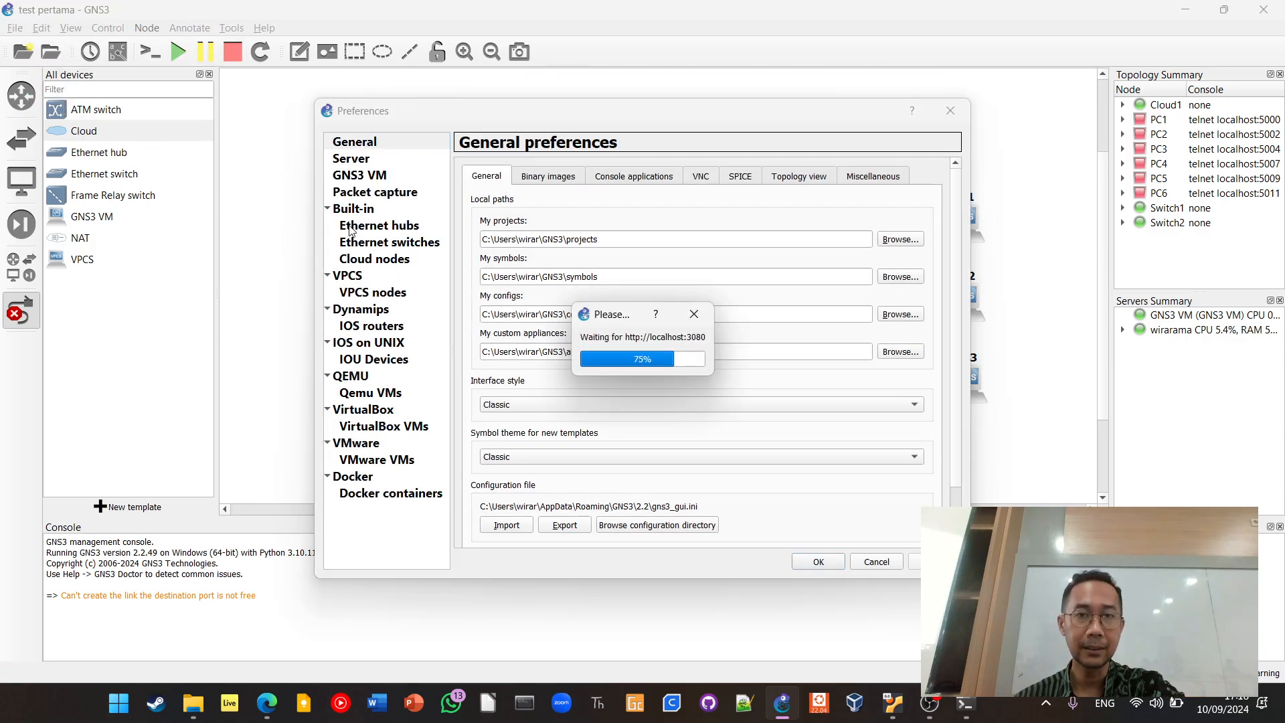
left_click(373, 177)
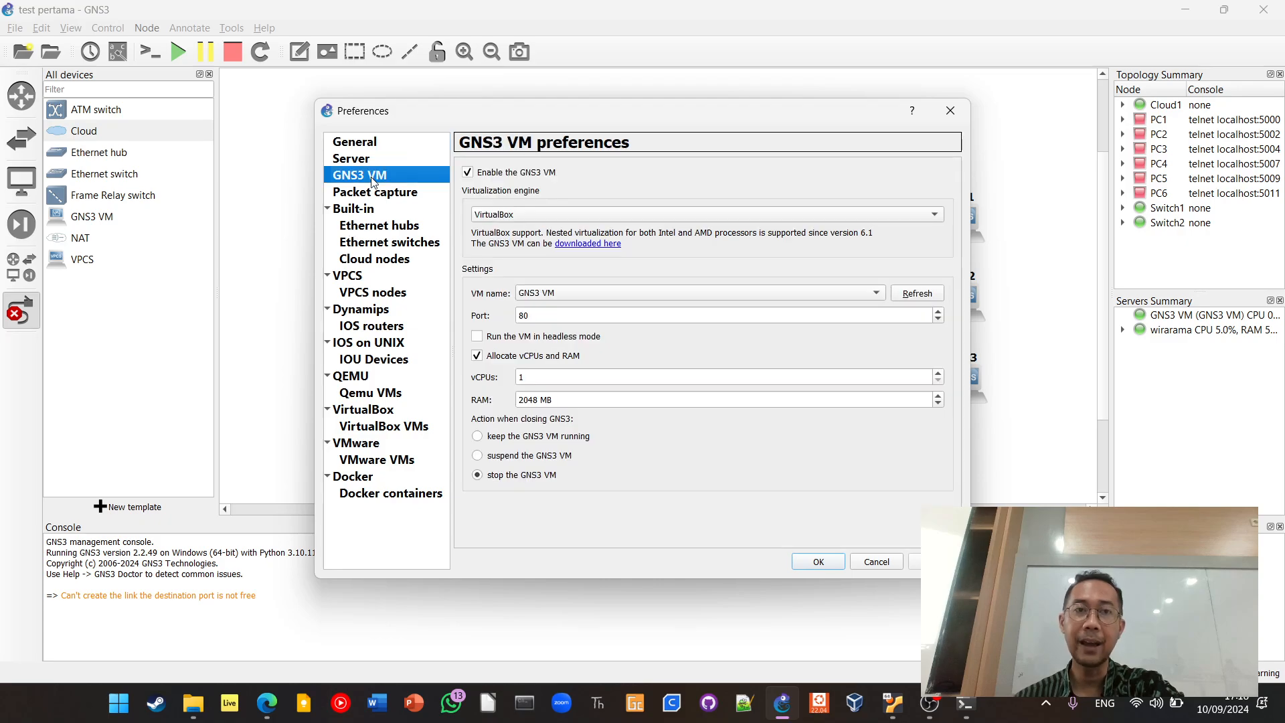
Review the available virtualization engines and the selectable VM names for the GNS3 VM, keeping VirtualBox and GNS3 VM
left_click(563, 215)
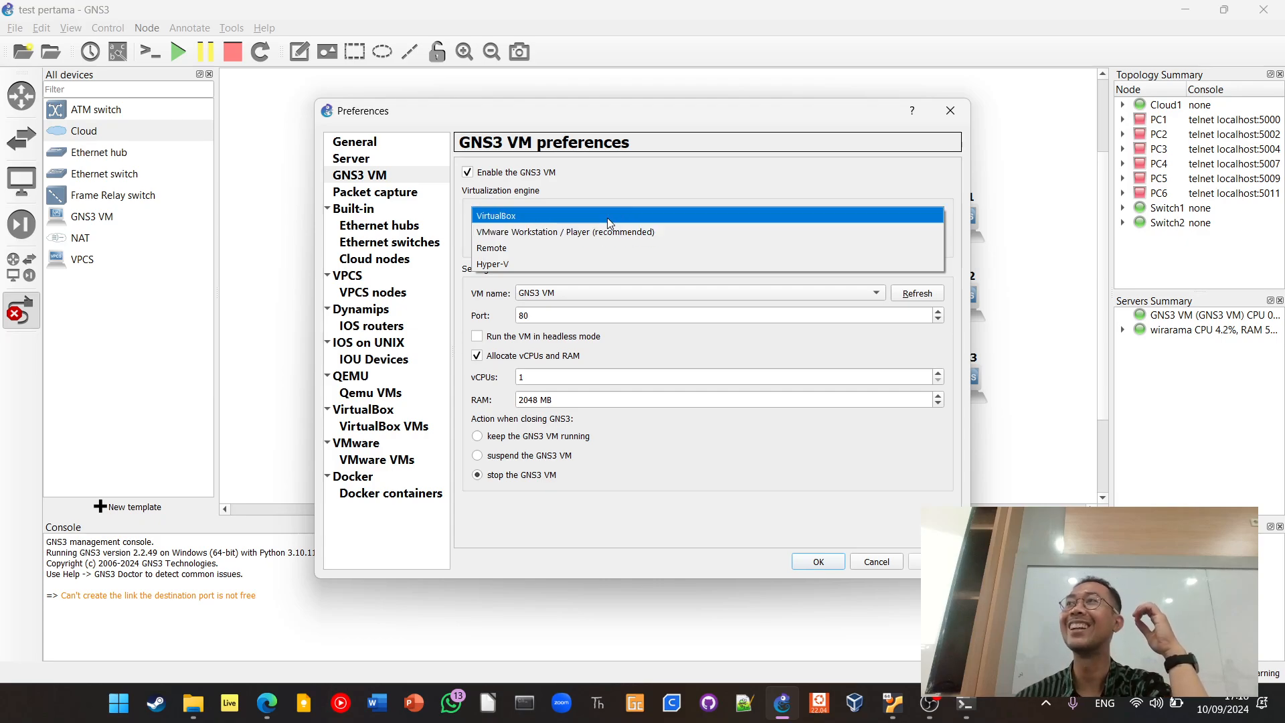
left_click(635, 187)
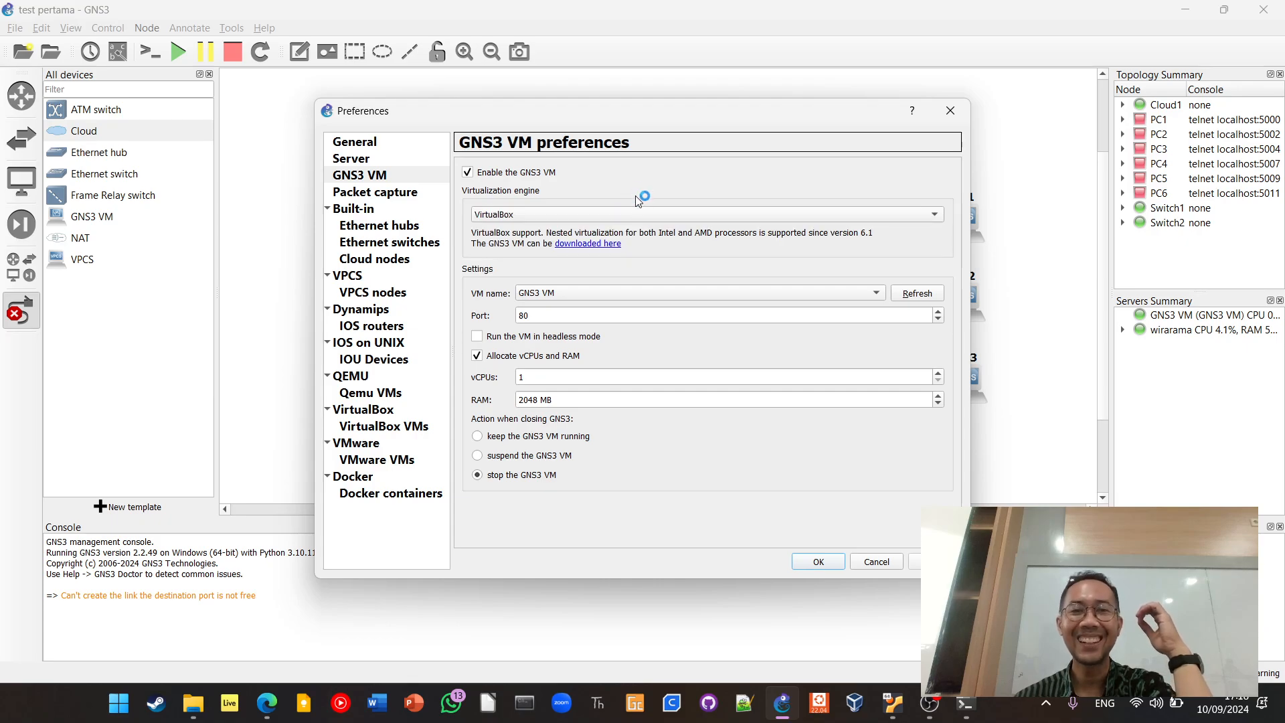
left_click(634, 295)
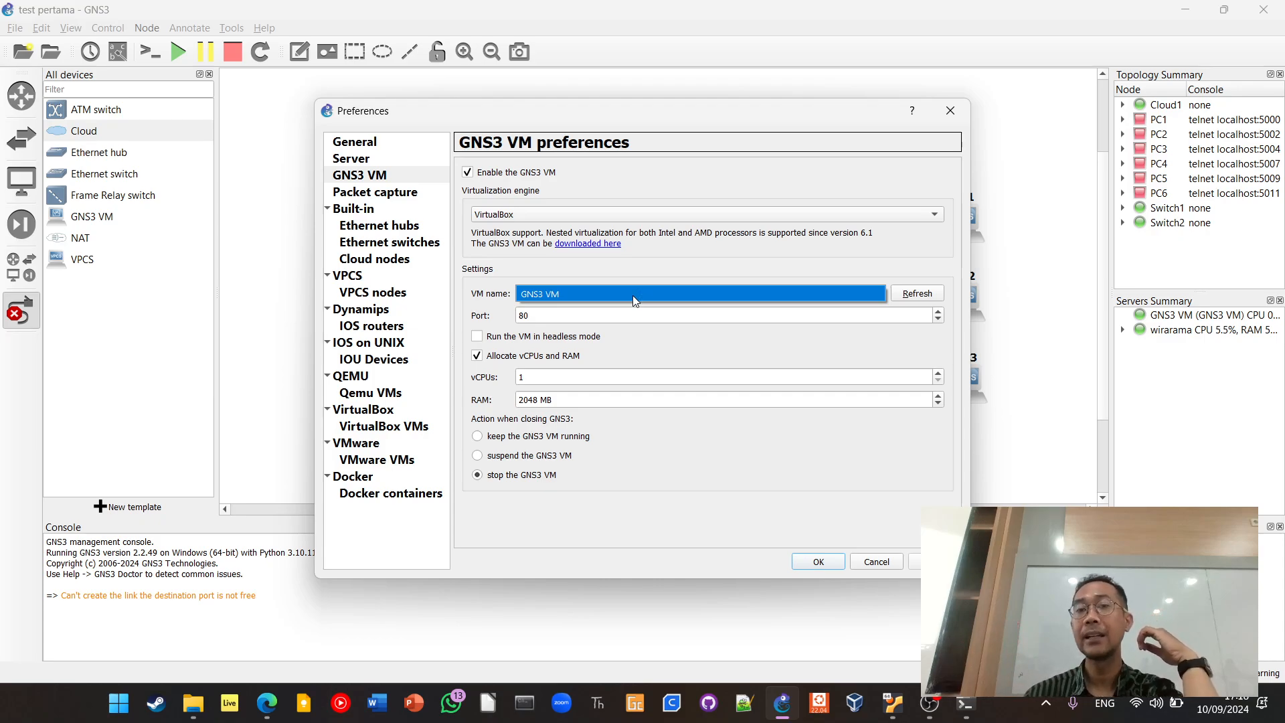
left_click(669, 271)
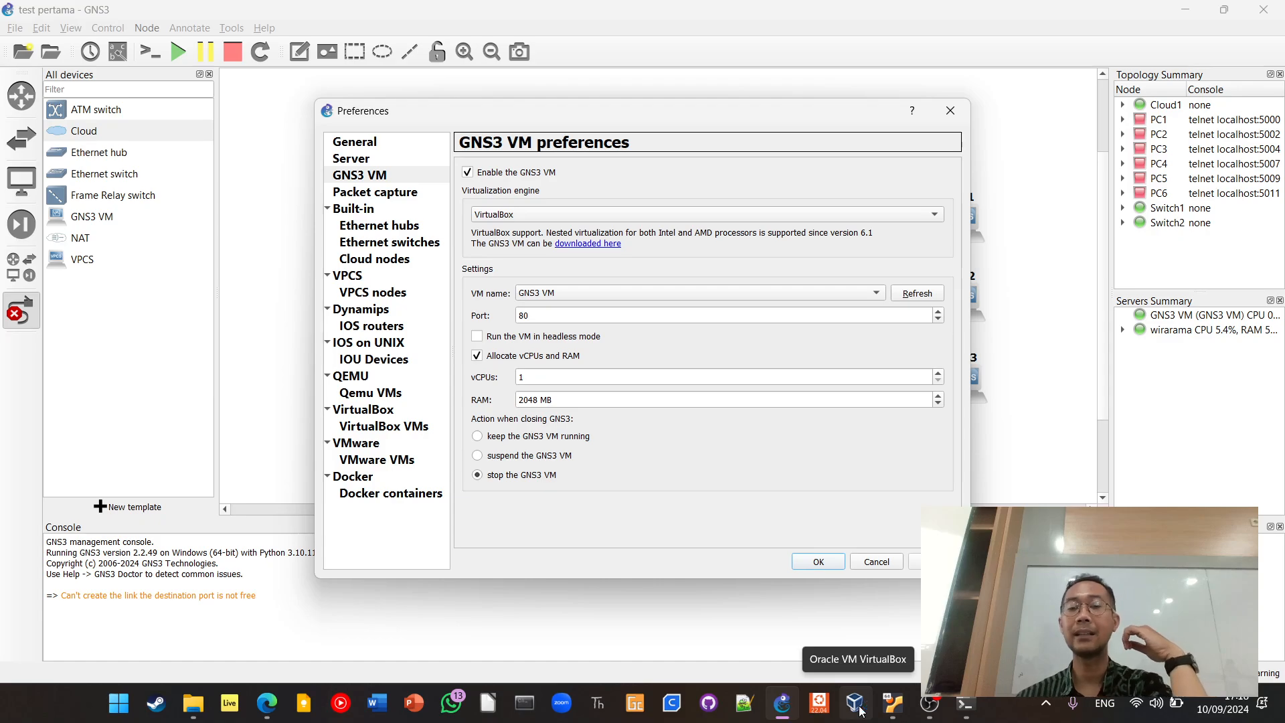
Check the OVA folder in File Explorer, then return to GNS3 and review the VM's RAM, vCPU and port settings
left_click(193, 702)
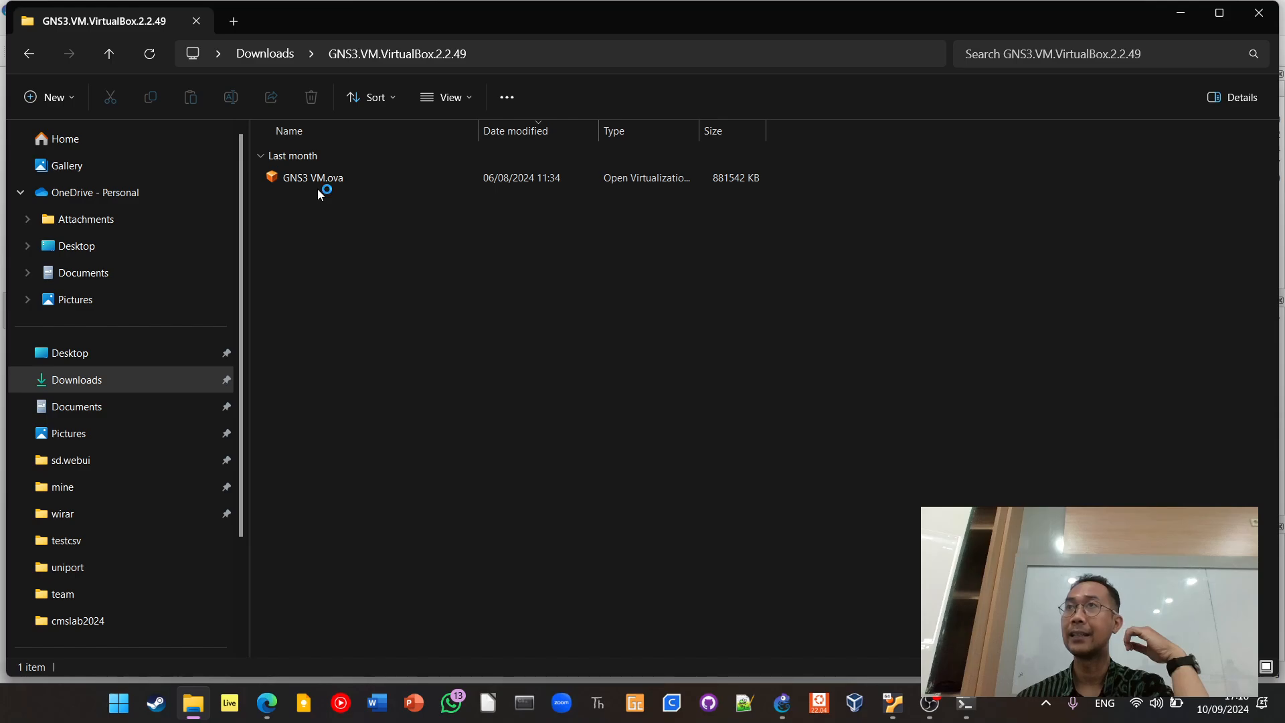
left_click(782, 703)
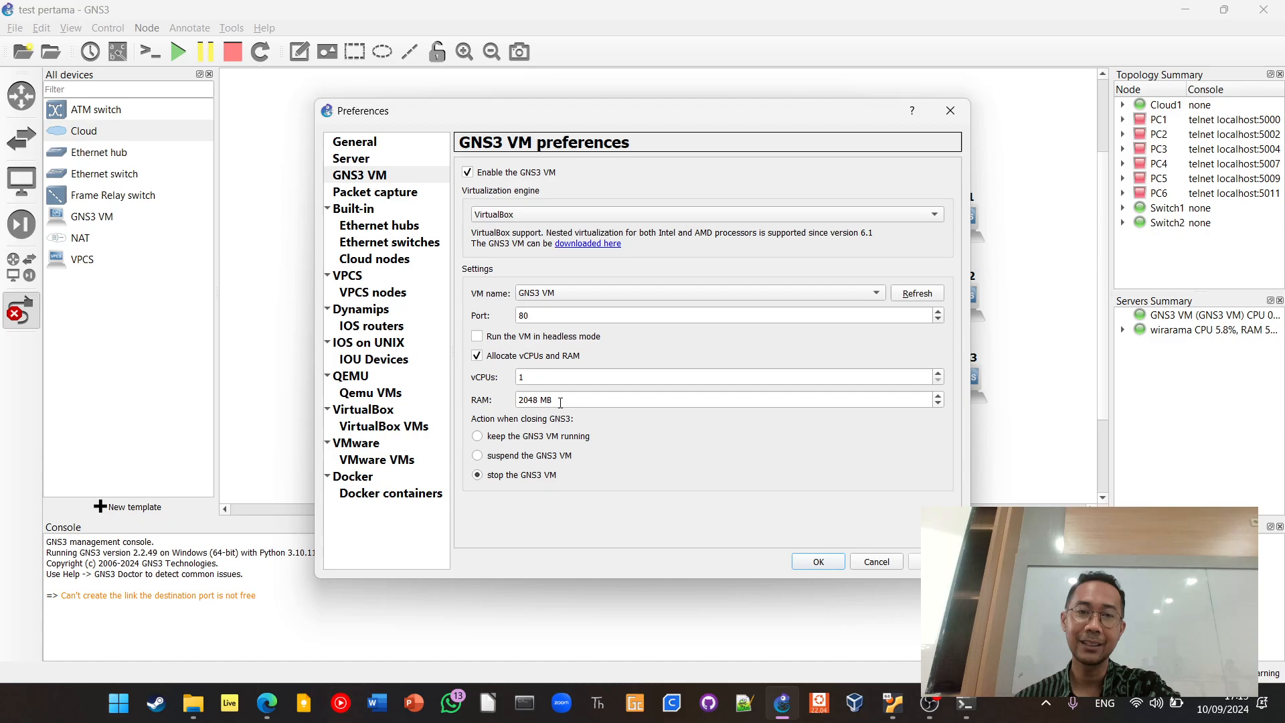
left_click_drag(560, 402, 515, 400)
left_click(535, 378)
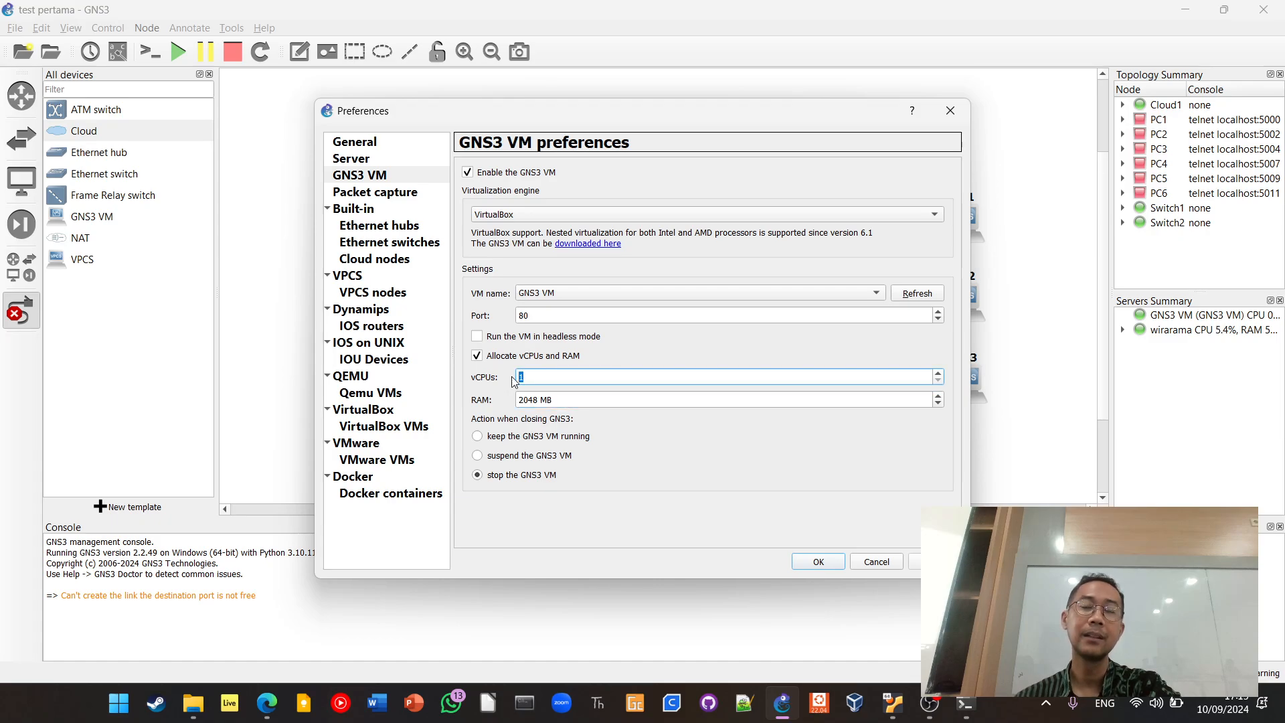
left_click(562, 309)
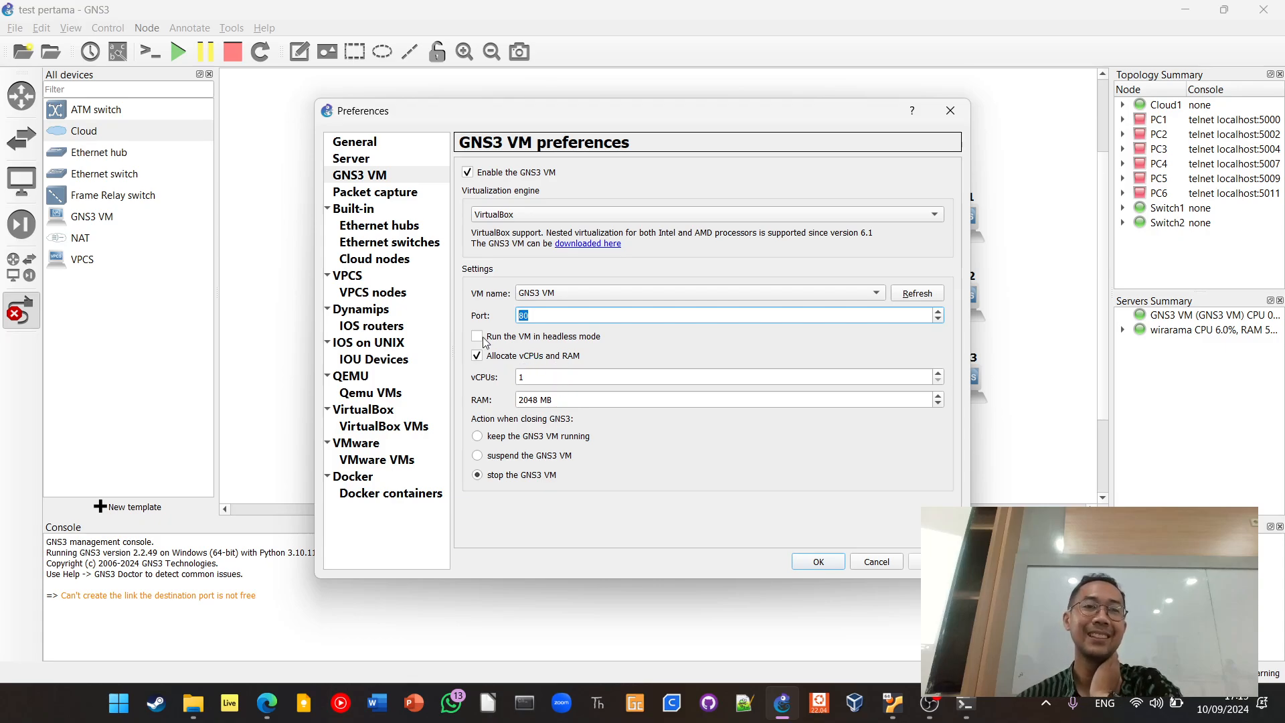
Compare the GNS3 VM and VirtualBox preferences, view the VirtualBox VM templates, and try to start a new template
left_click(392, 179)
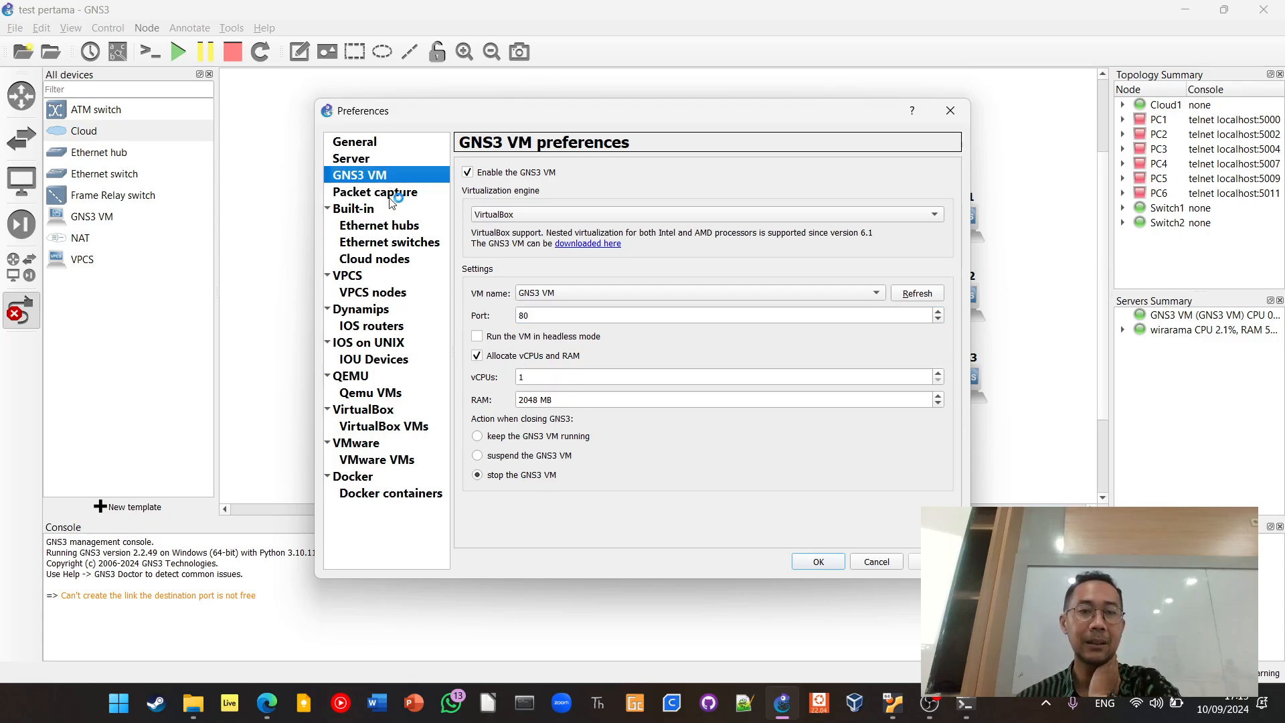
left_click(393, 412)
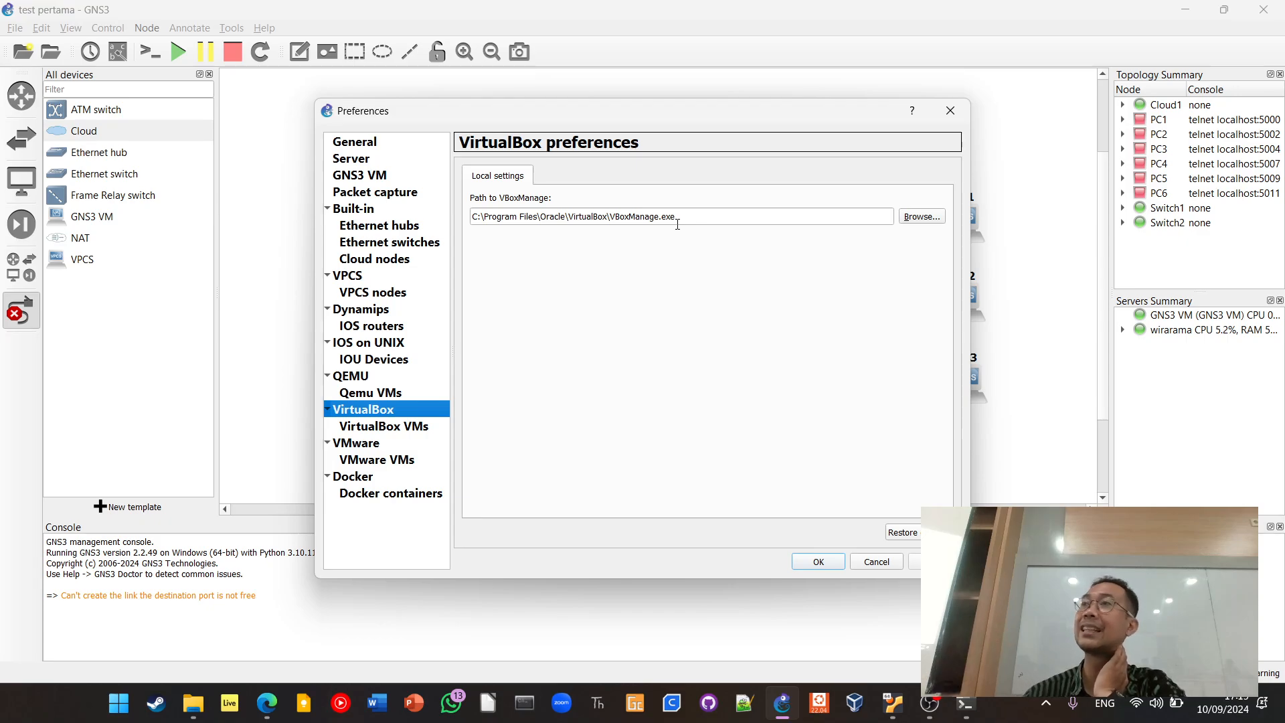
left_click(405, 176)
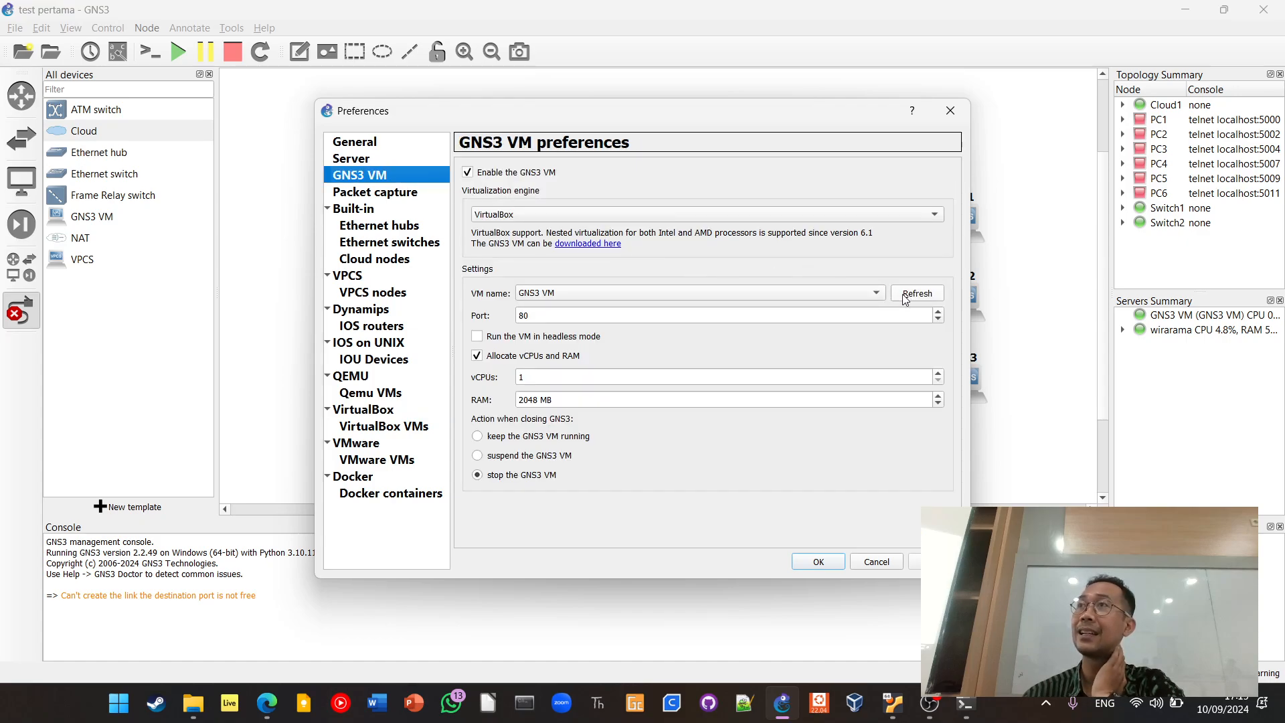
left_click(410, 429)
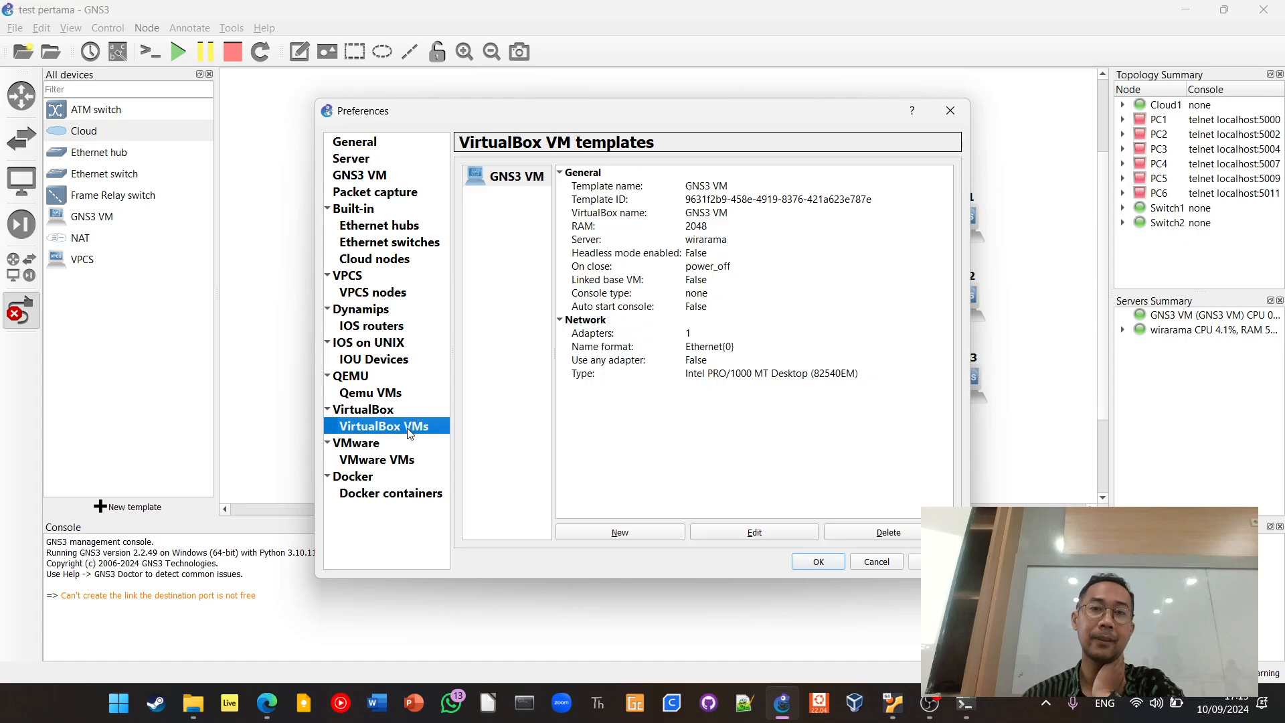
left_click(608, 536)
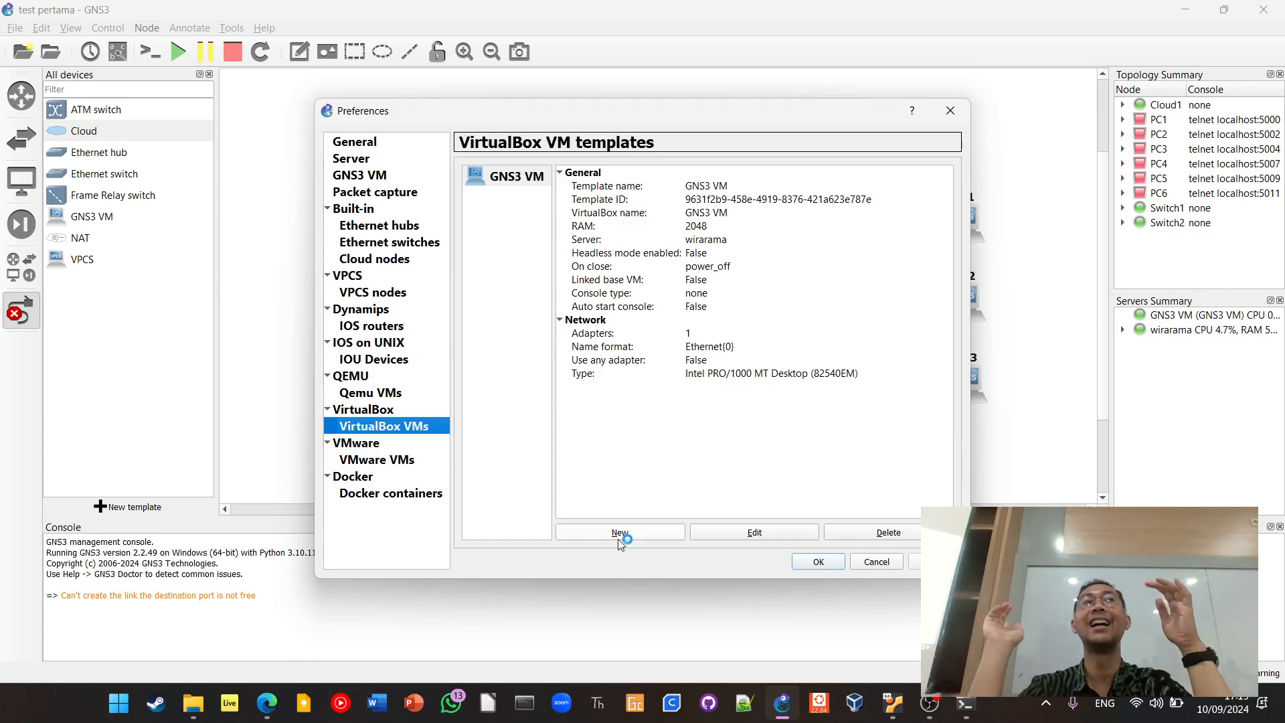
left_click(618, 541)
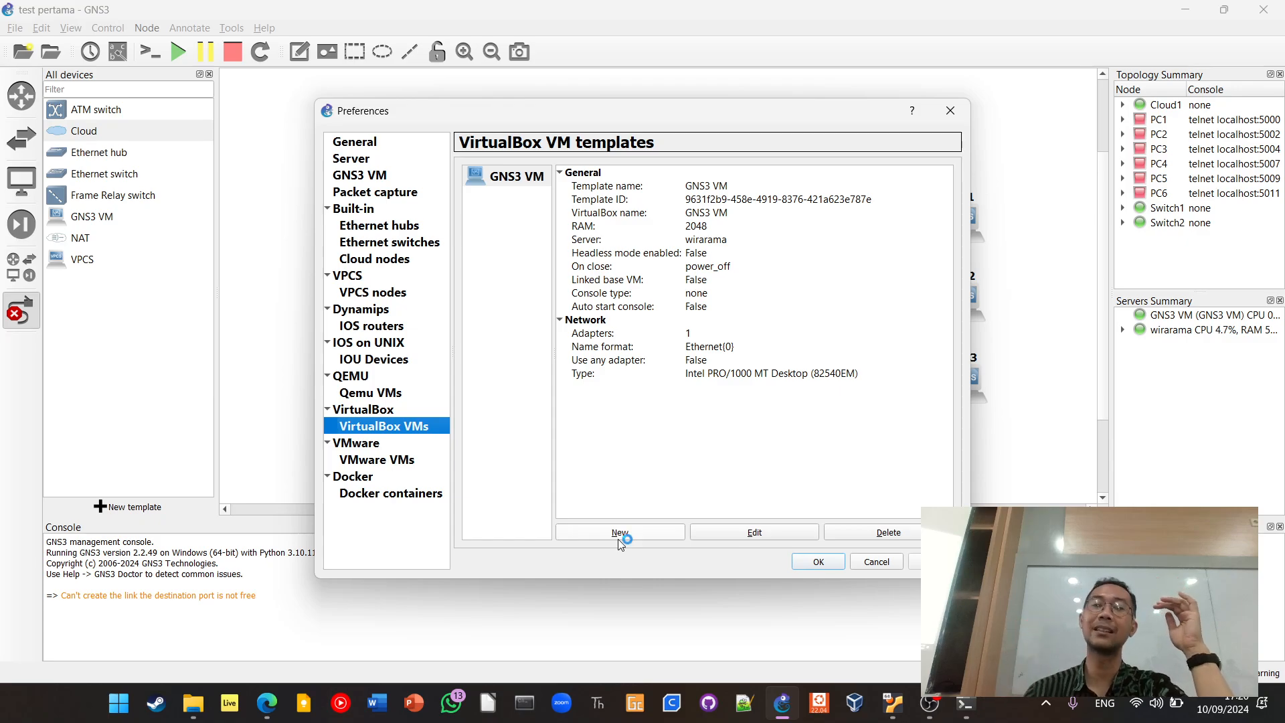
Switch to Oracle VM VirtualBox Manager and look inside the GNS3 VM folder for a machine file to add, without adding one
left_click(193, 702)
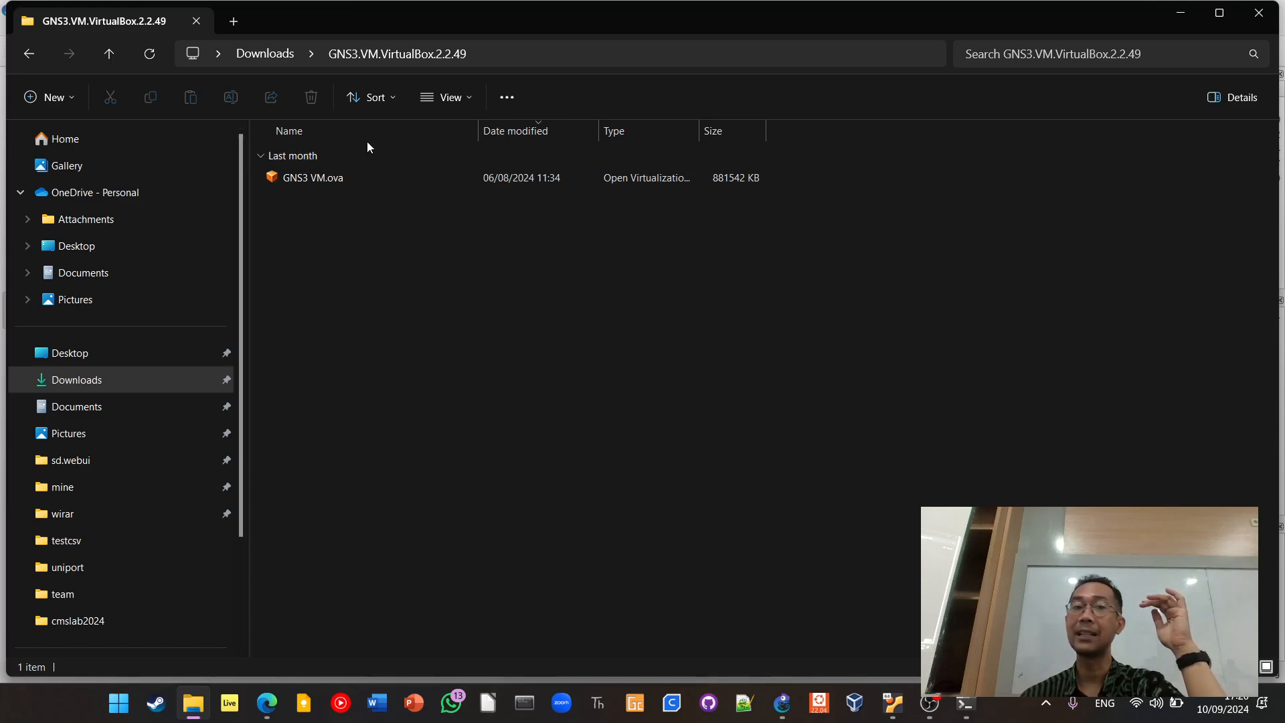
left_click(856, 704)
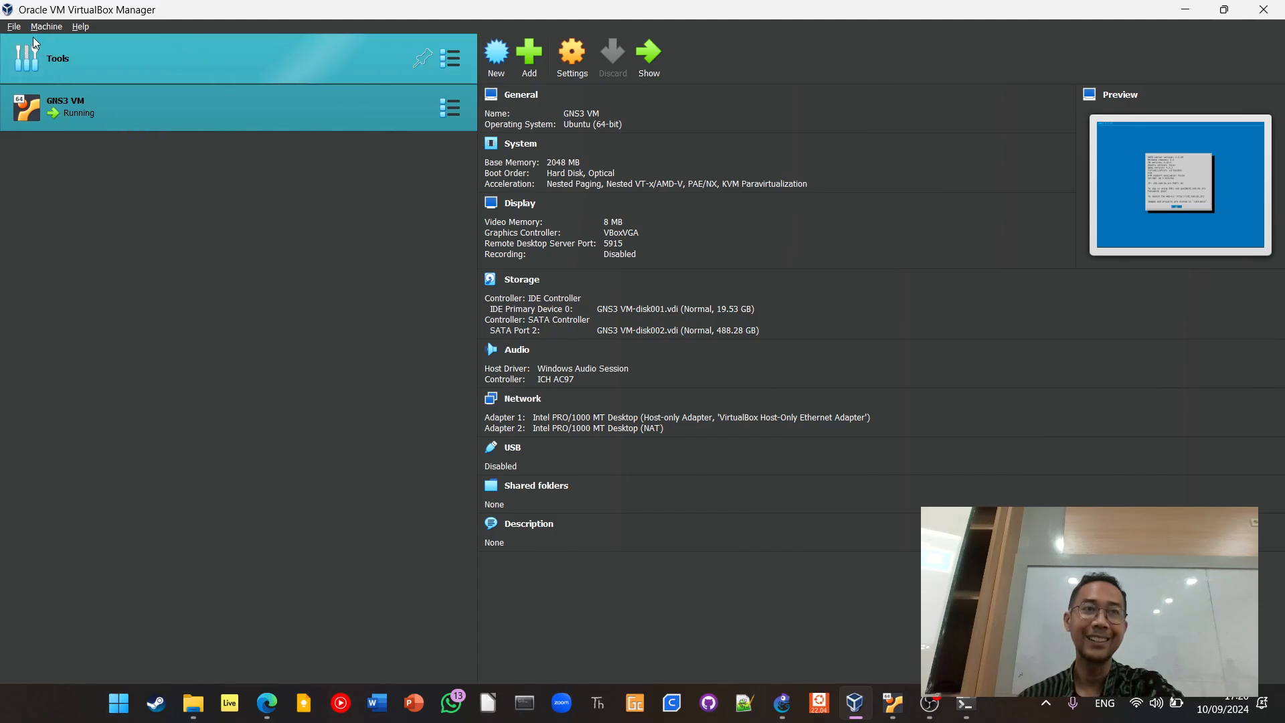
left_click(540, 58)
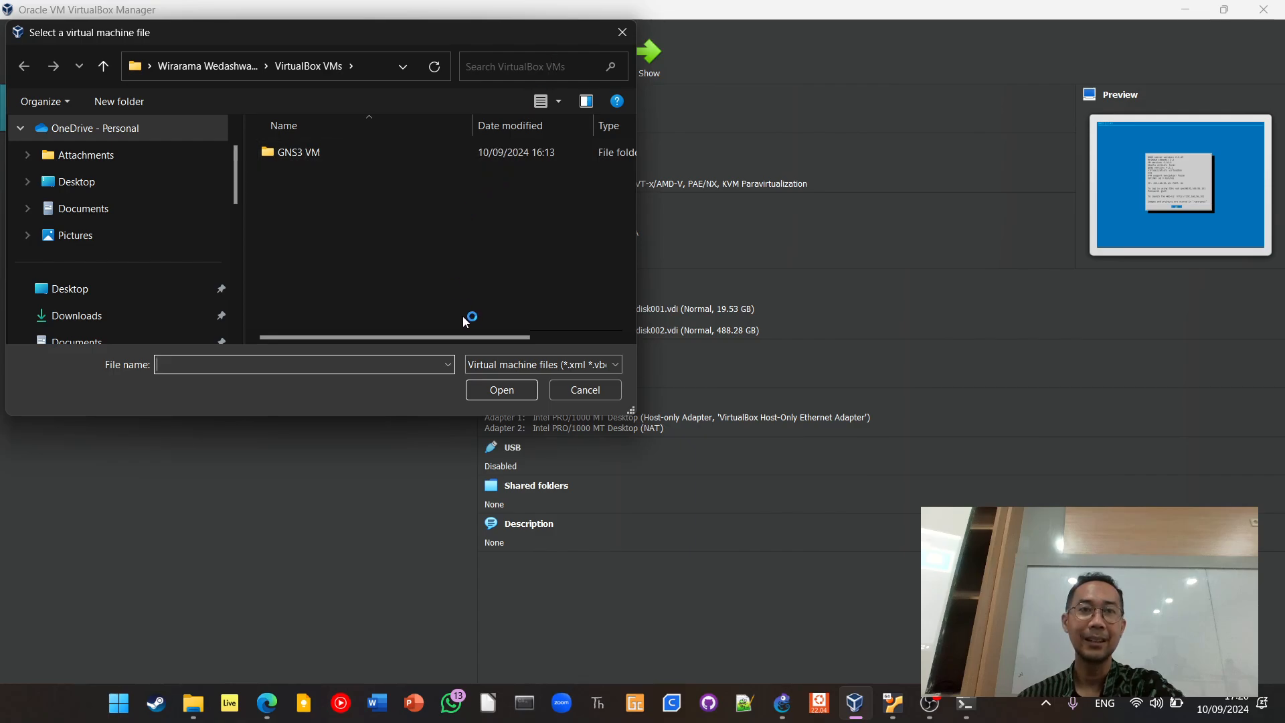
double_click(299, 155)
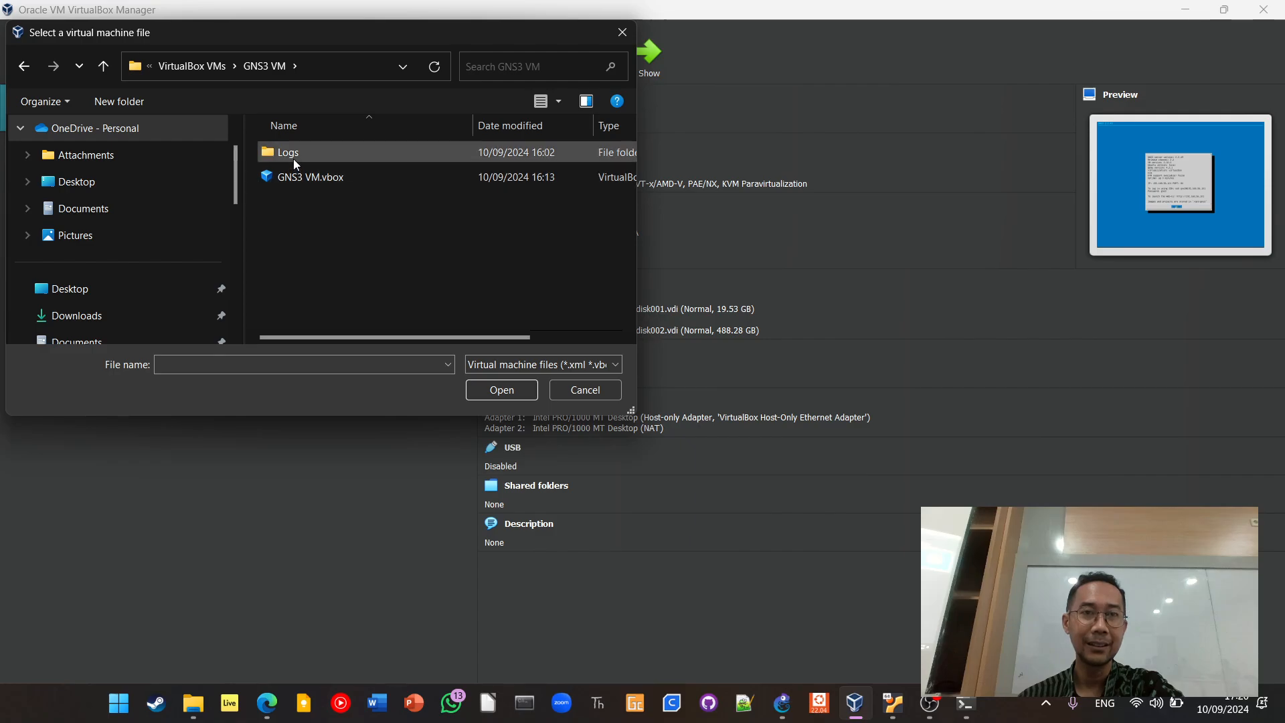
left_click(585, 392)
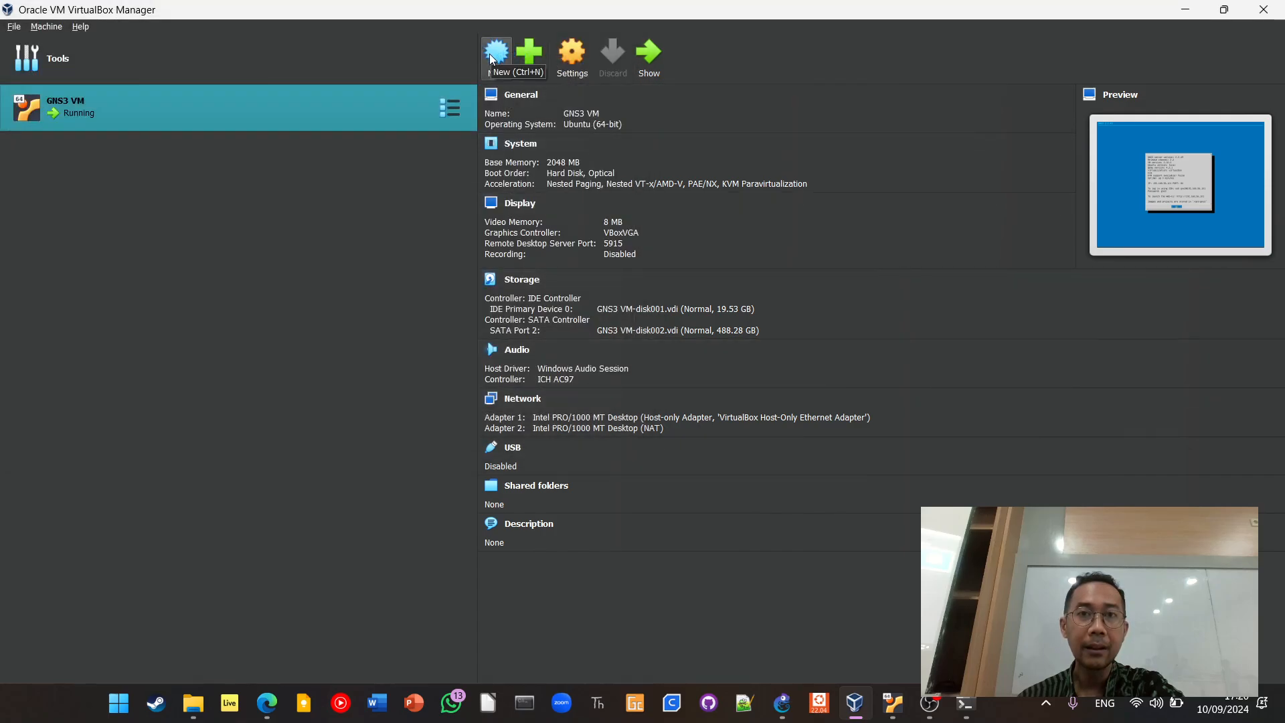
Try to add a virtual machine from the GNS3.VM.VirtualBox.2.2.49 folder in Downloads
left_click(523, 54)
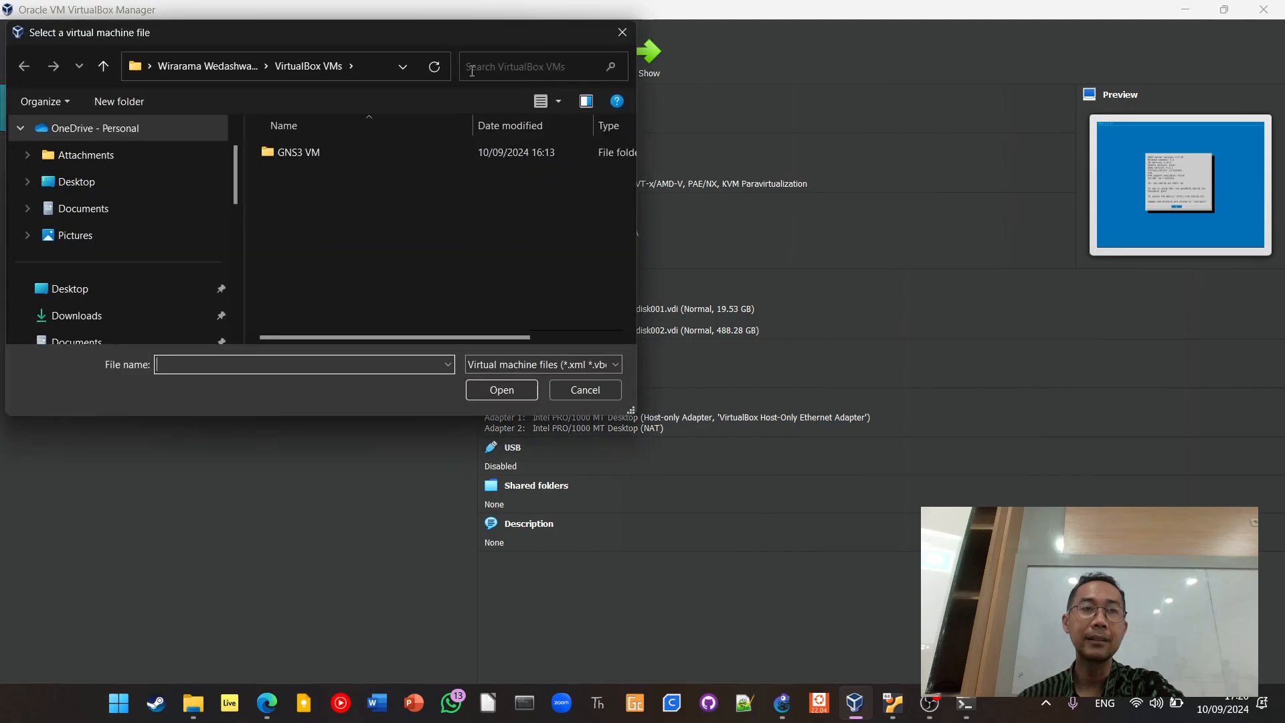
left_click(118, 315)
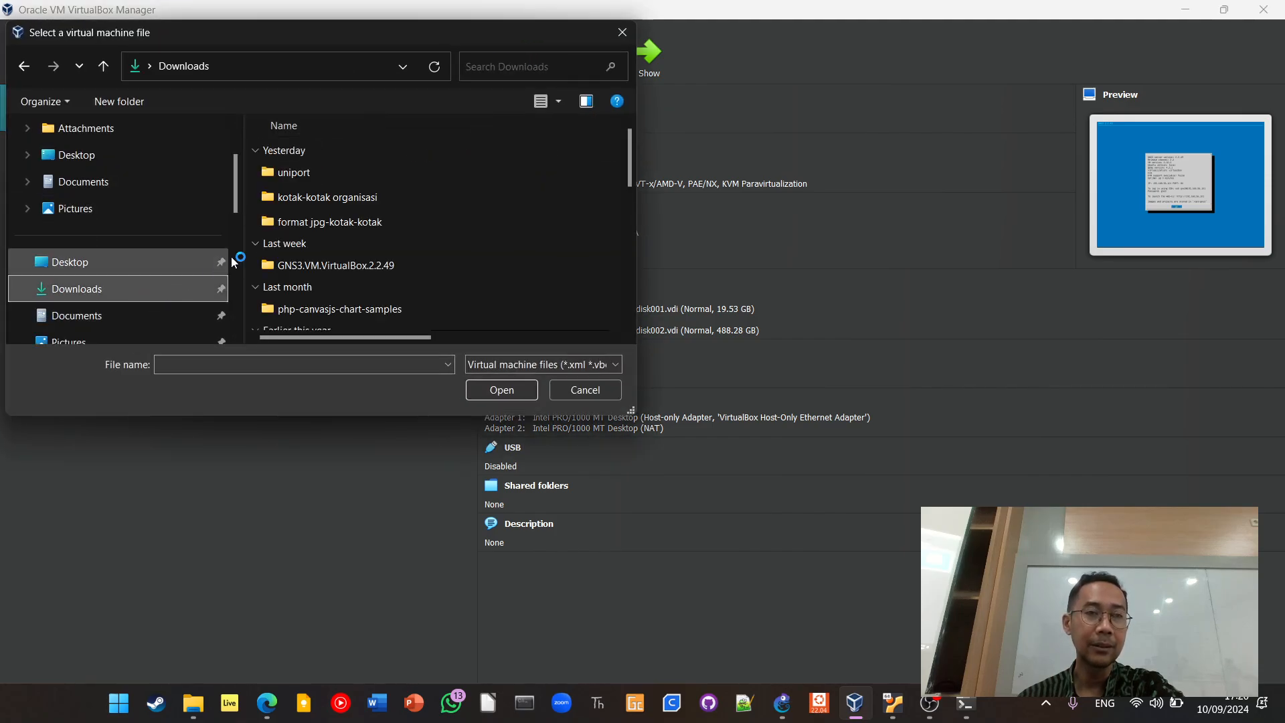
scroll(411, 204, "down", 5)
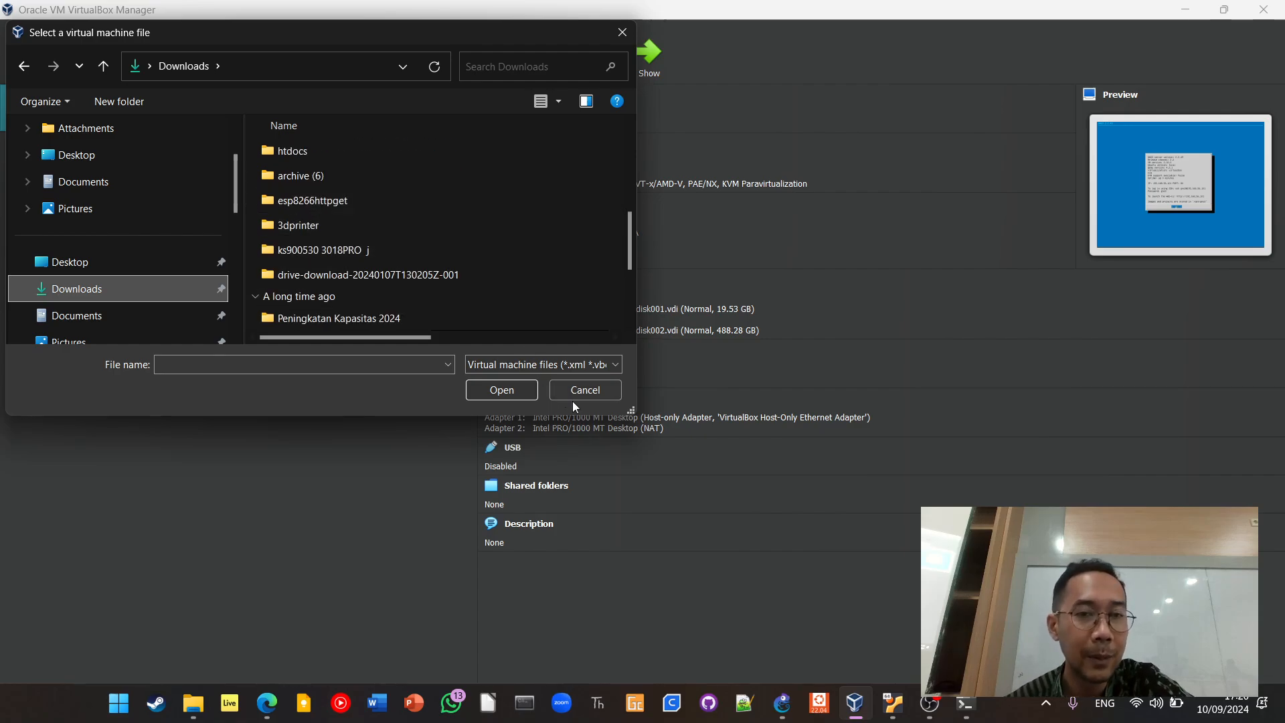
left_click_drag(631, 412, 999, 582)
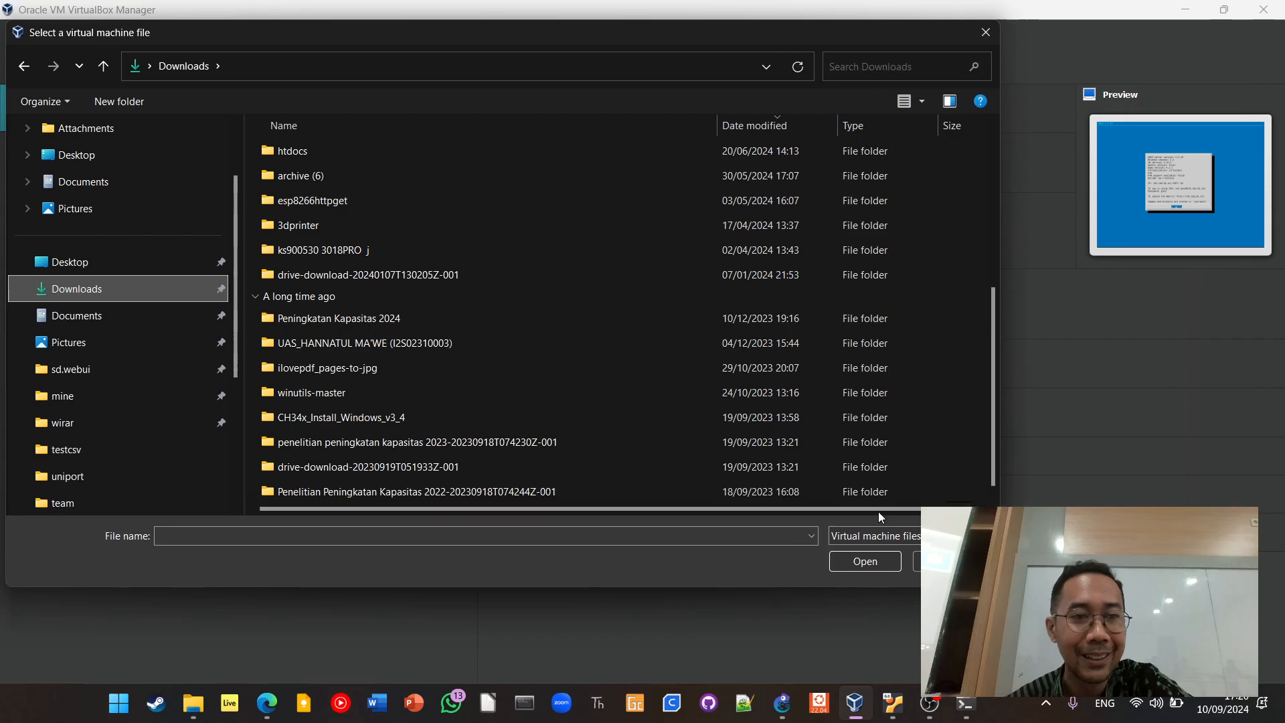
scroll(632, 356, "up", 5)
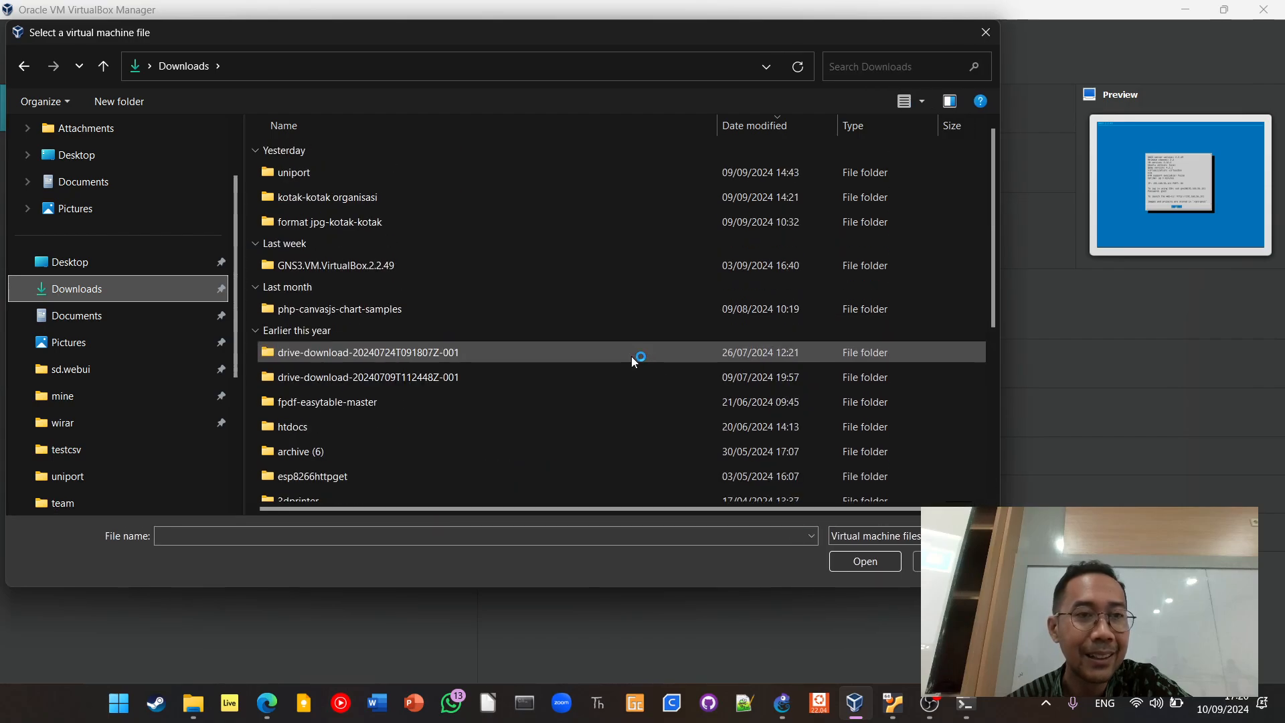
double_click(489, 269)
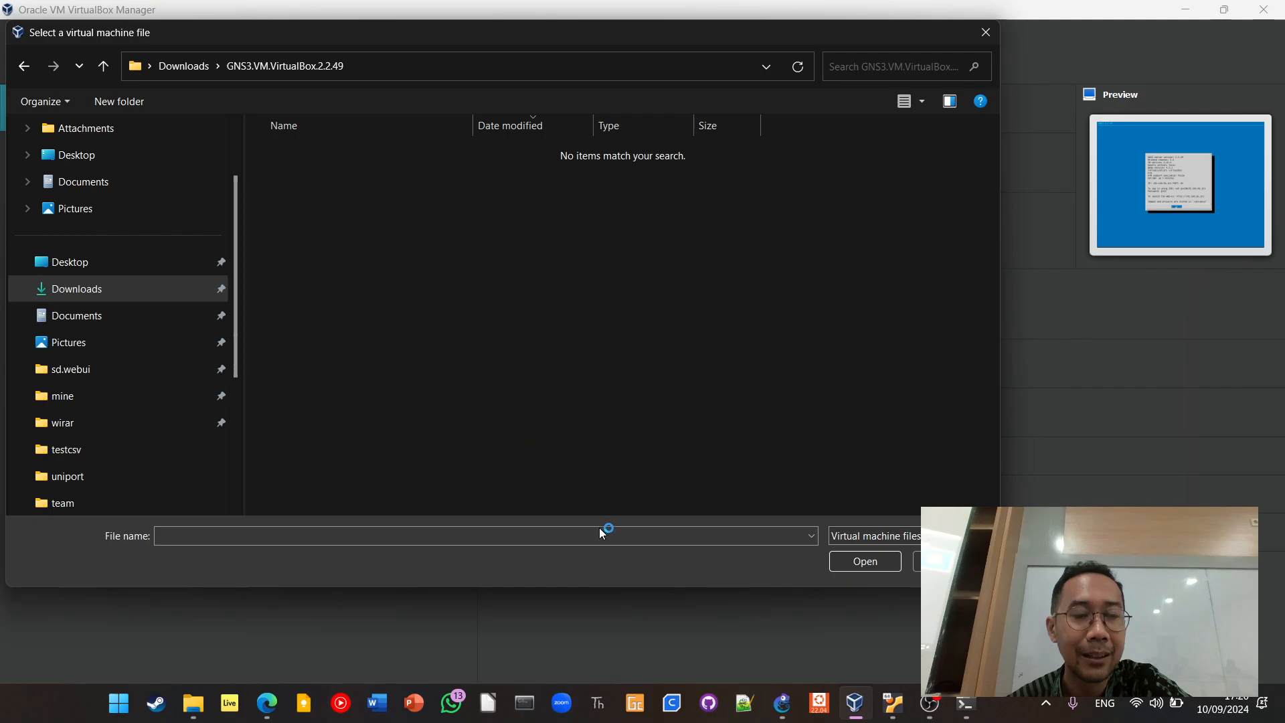
left_click(936, 560)
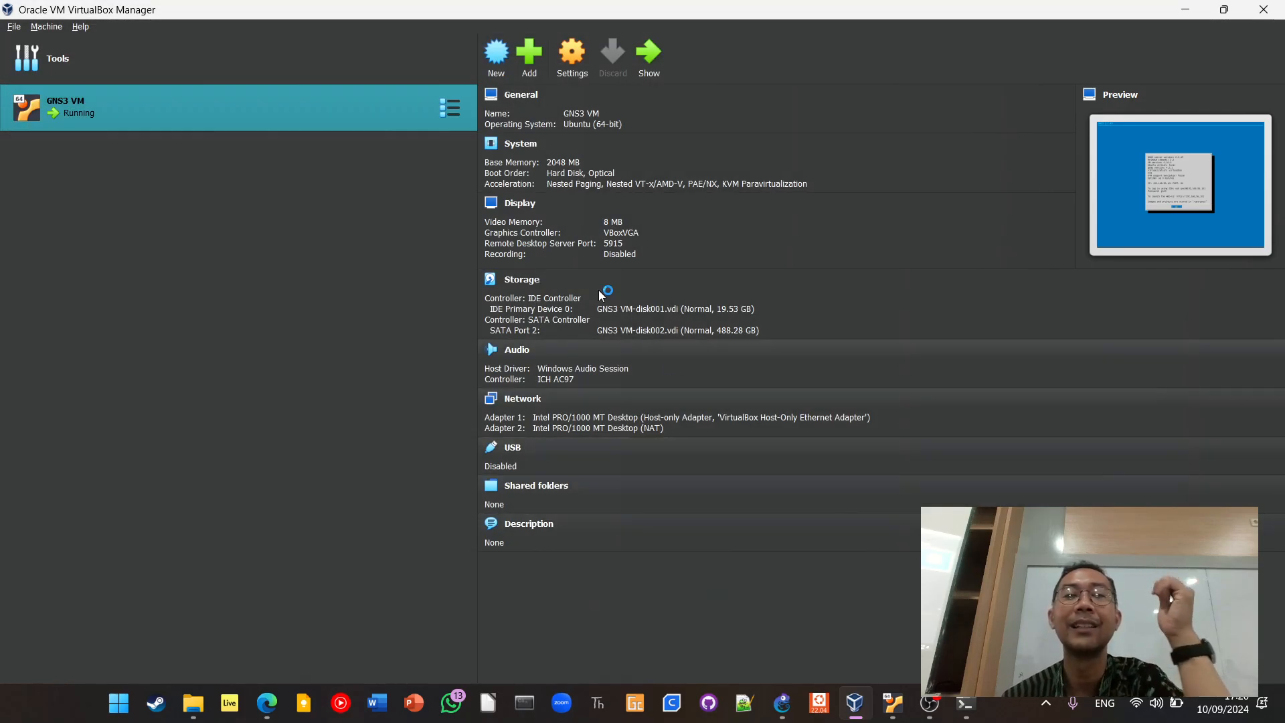
Start an appliance import, browse to GNS3 VM.ova in the GNS3.VM.VirtualBox.2.2.49 folder of Downloads, and cancel without importing it
left_click(11, 27)
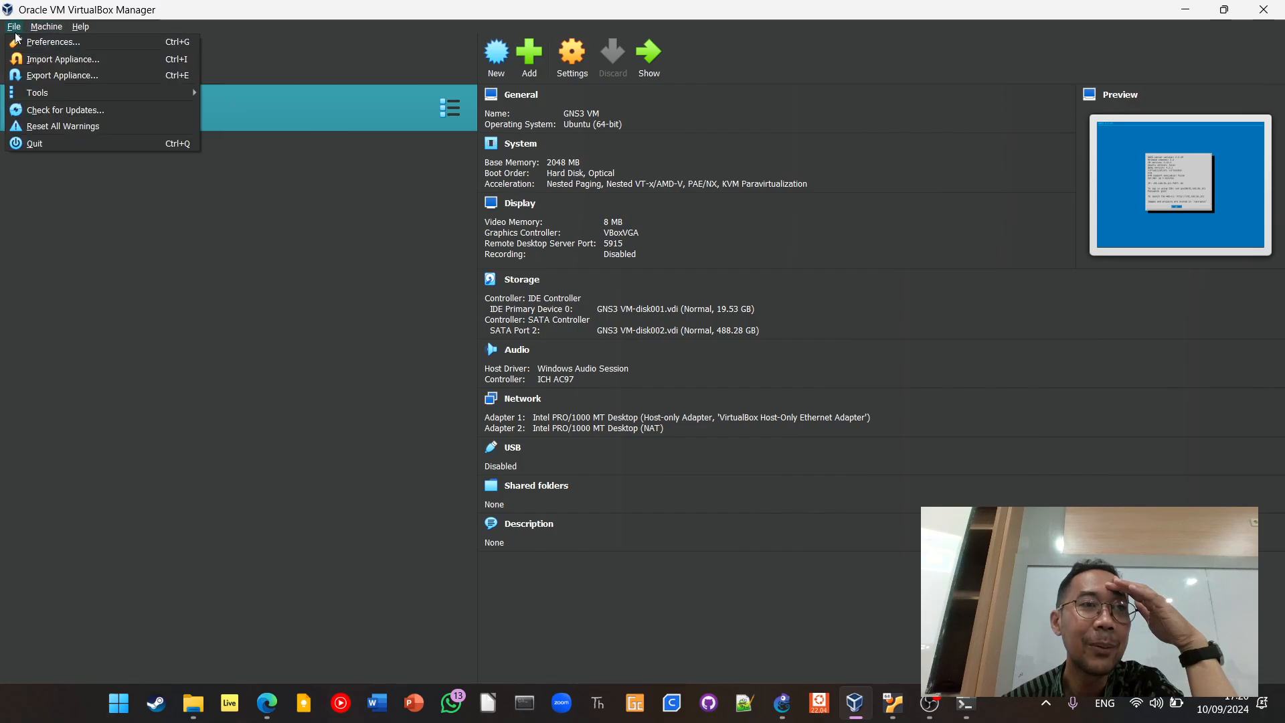
left_click(20, 66)
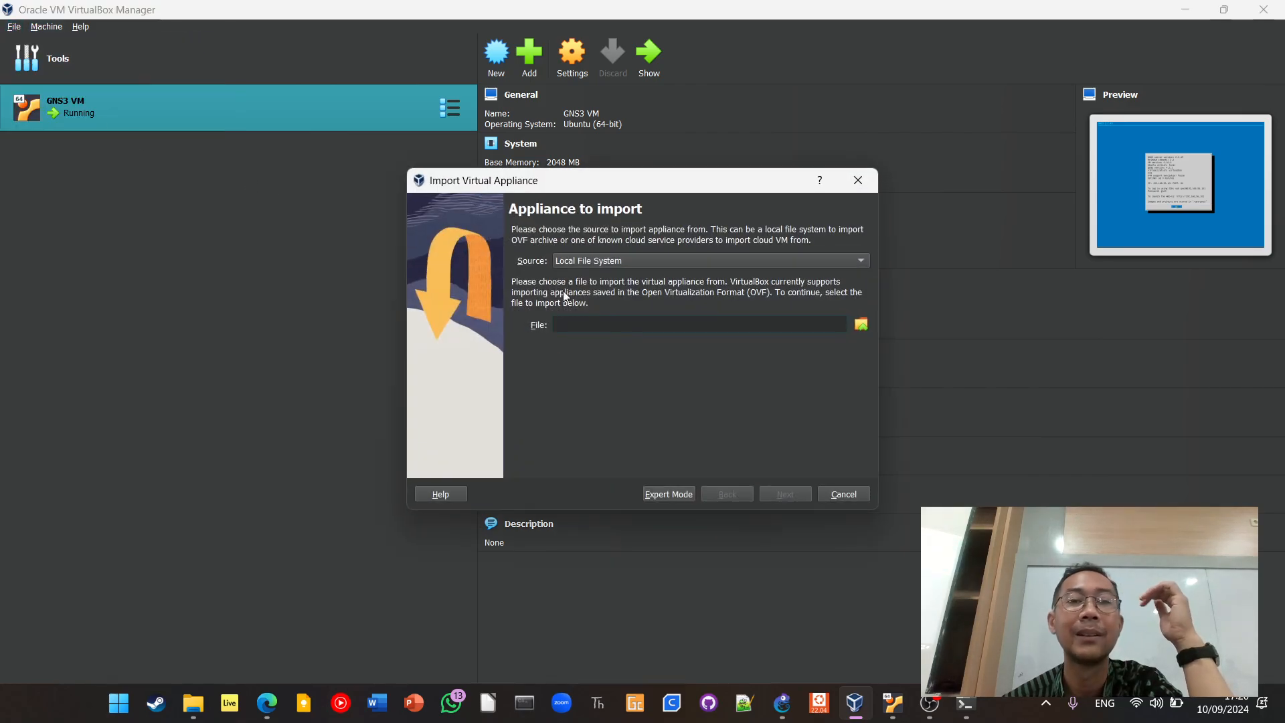
left_click(867, 324)
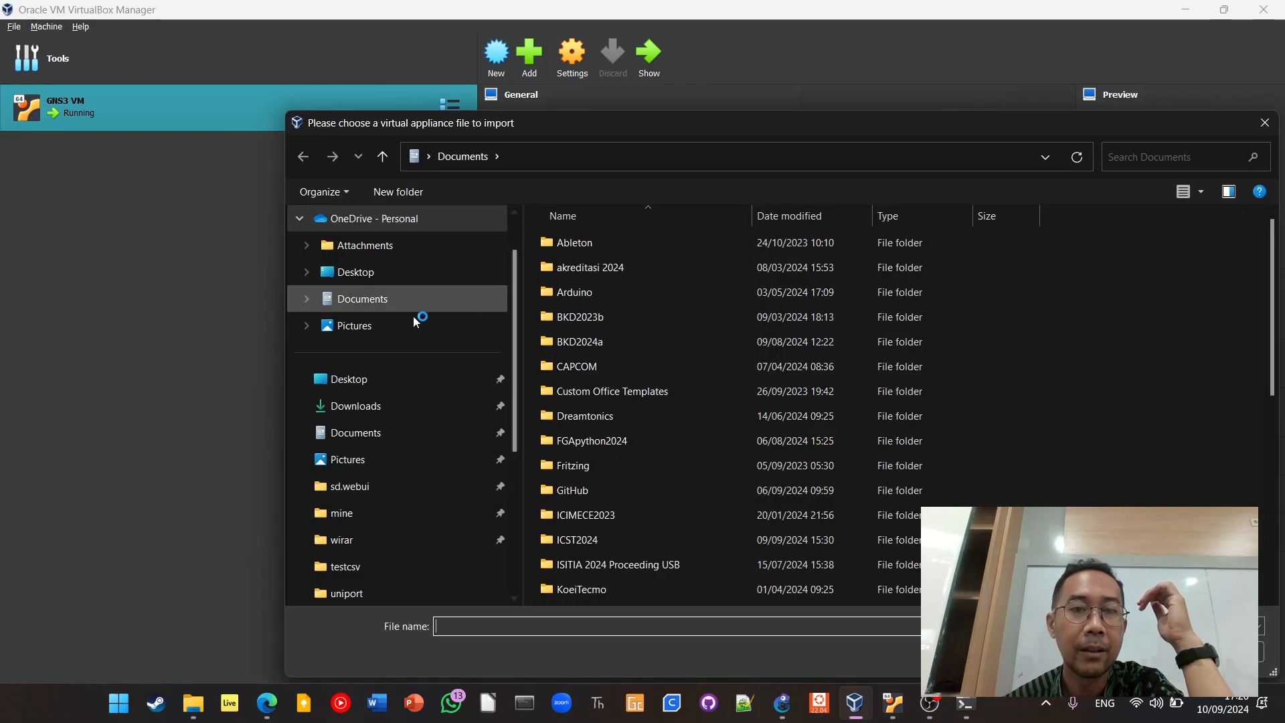
left_click(392, 404)
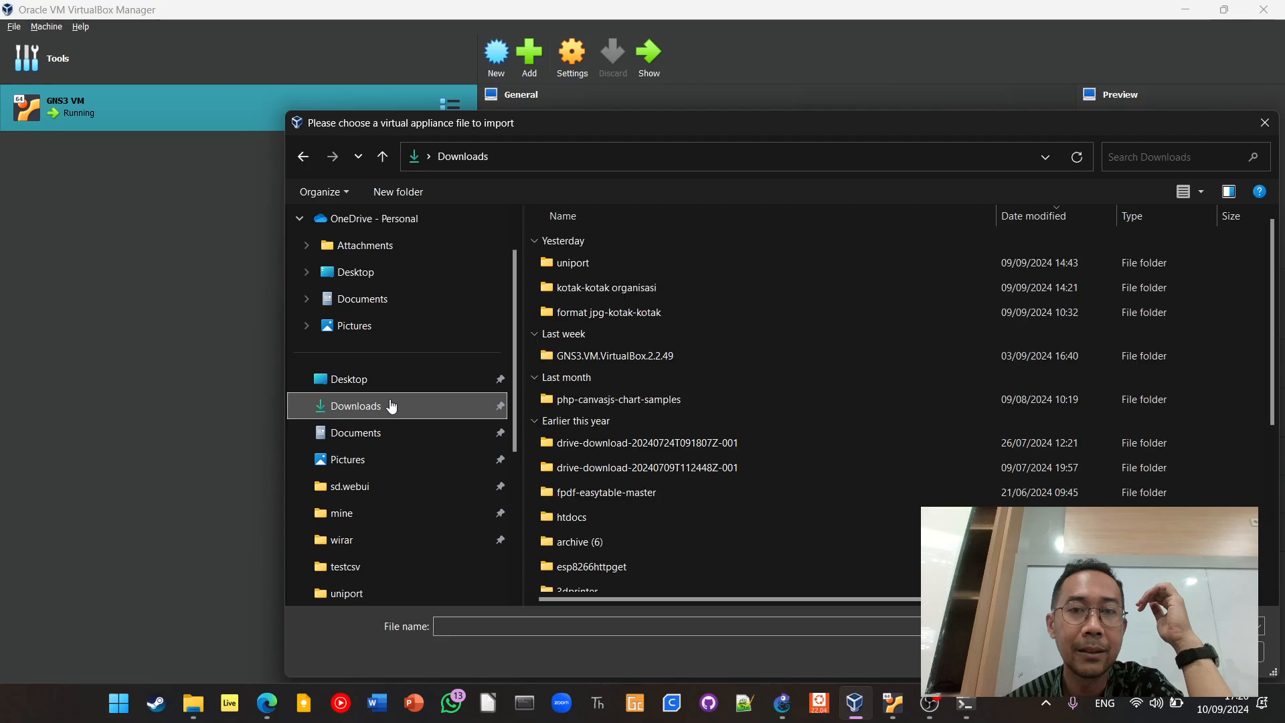
double_click(657, 356)
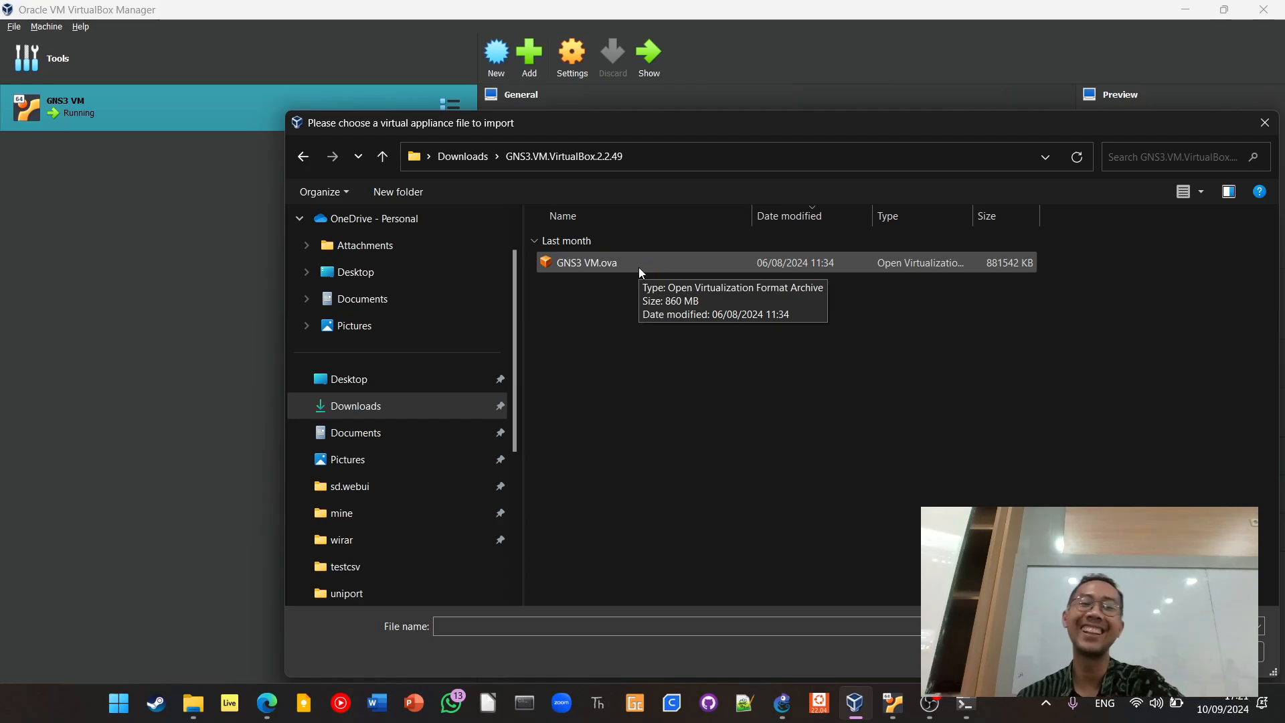
left_click(1226, 651)
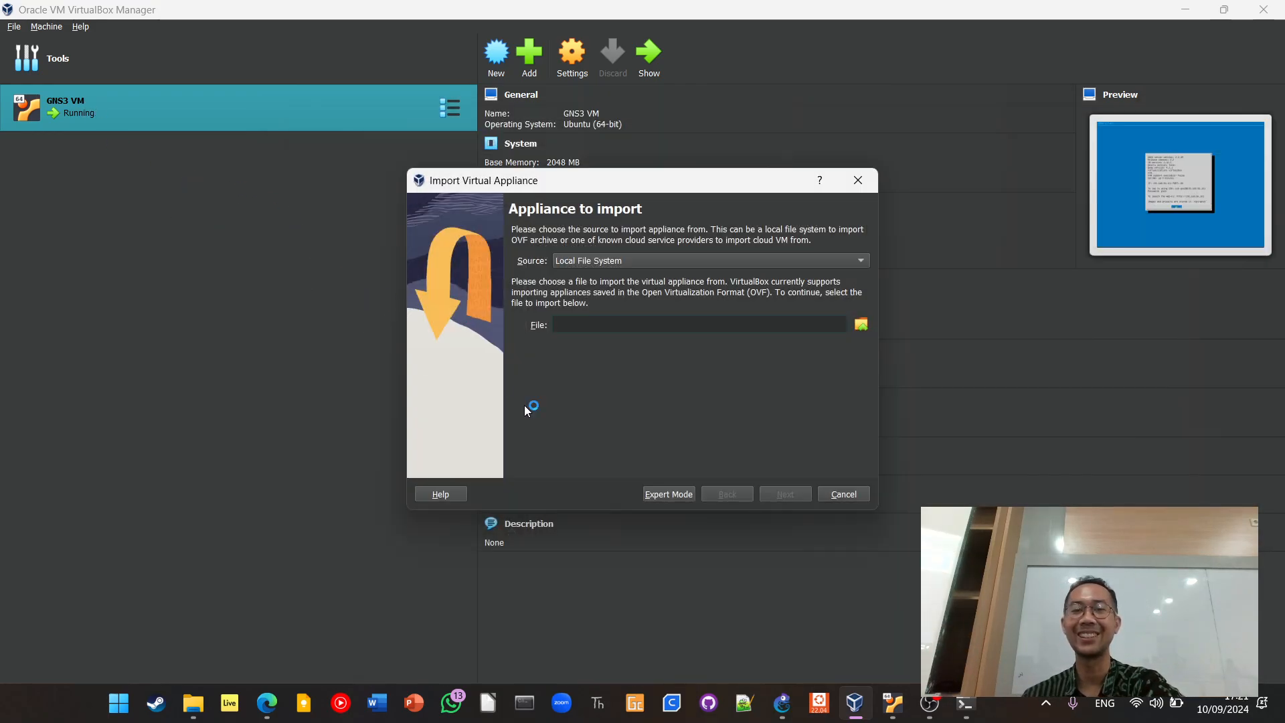
left_click(849, 494)
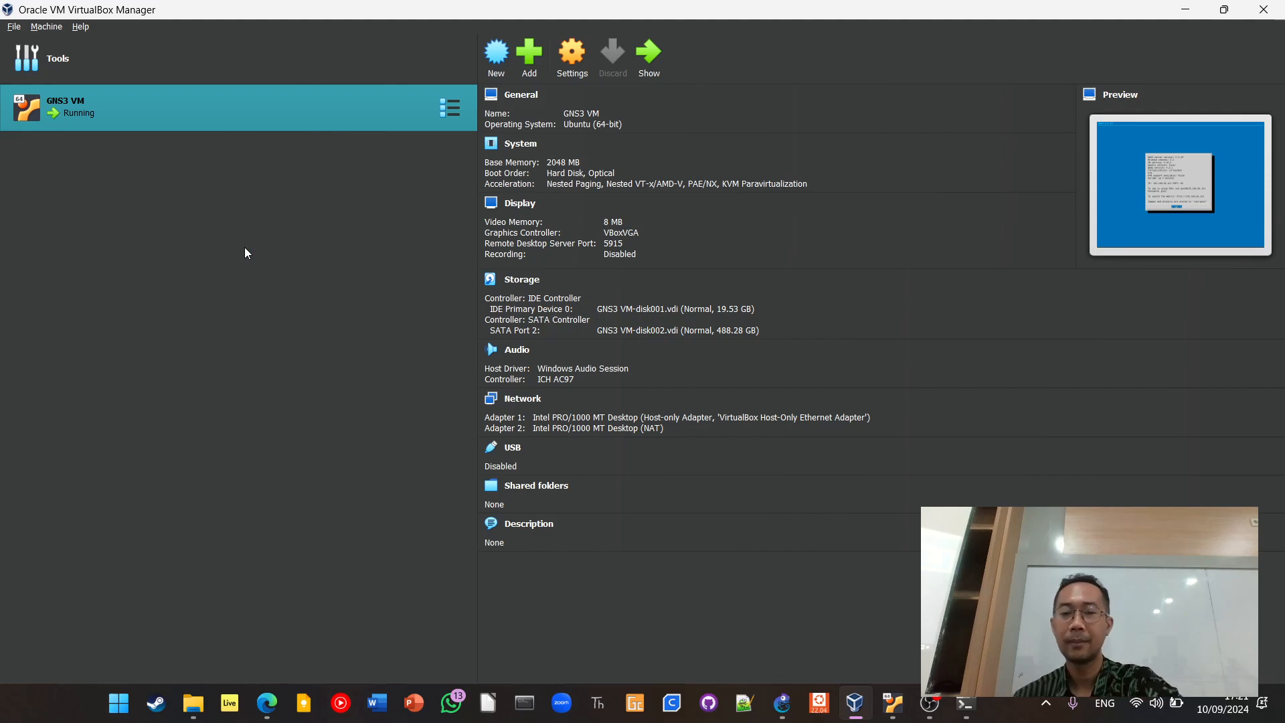
Switch to the running GNS3 VM window, maximize it, and dismiss the VM information to reach the main menu
left_click(890, 704)
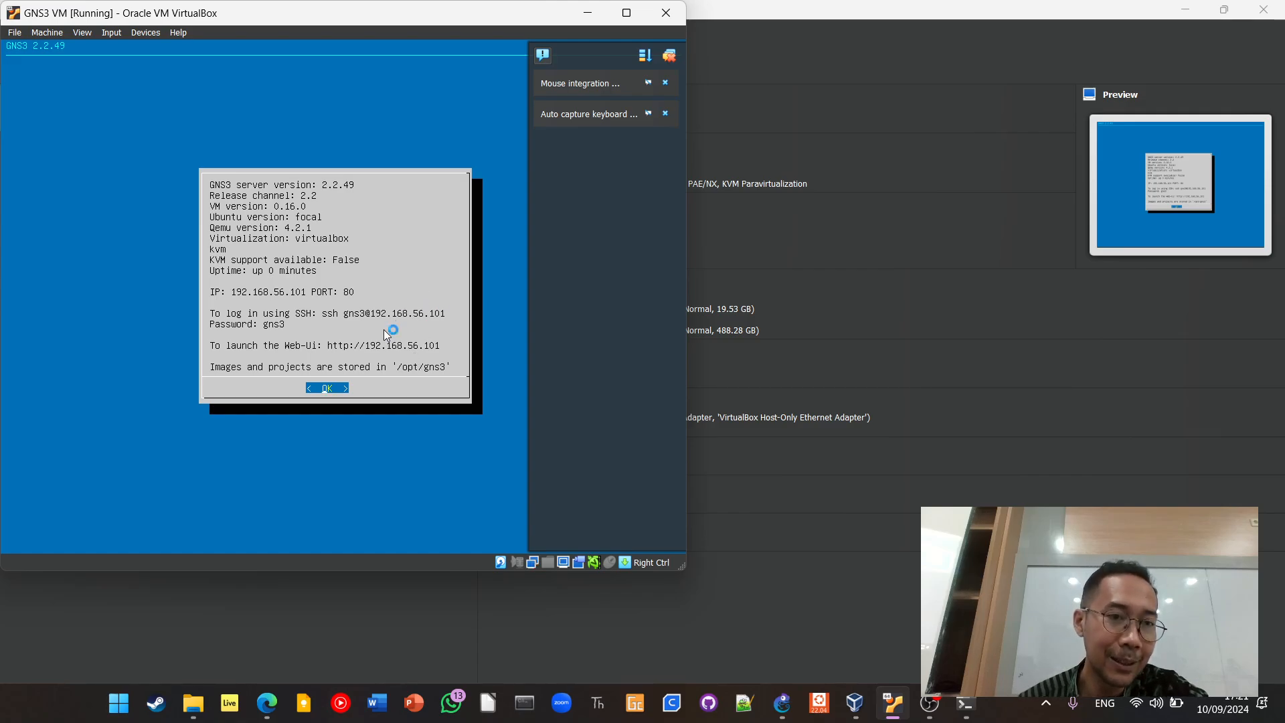
left_click(627, 12)
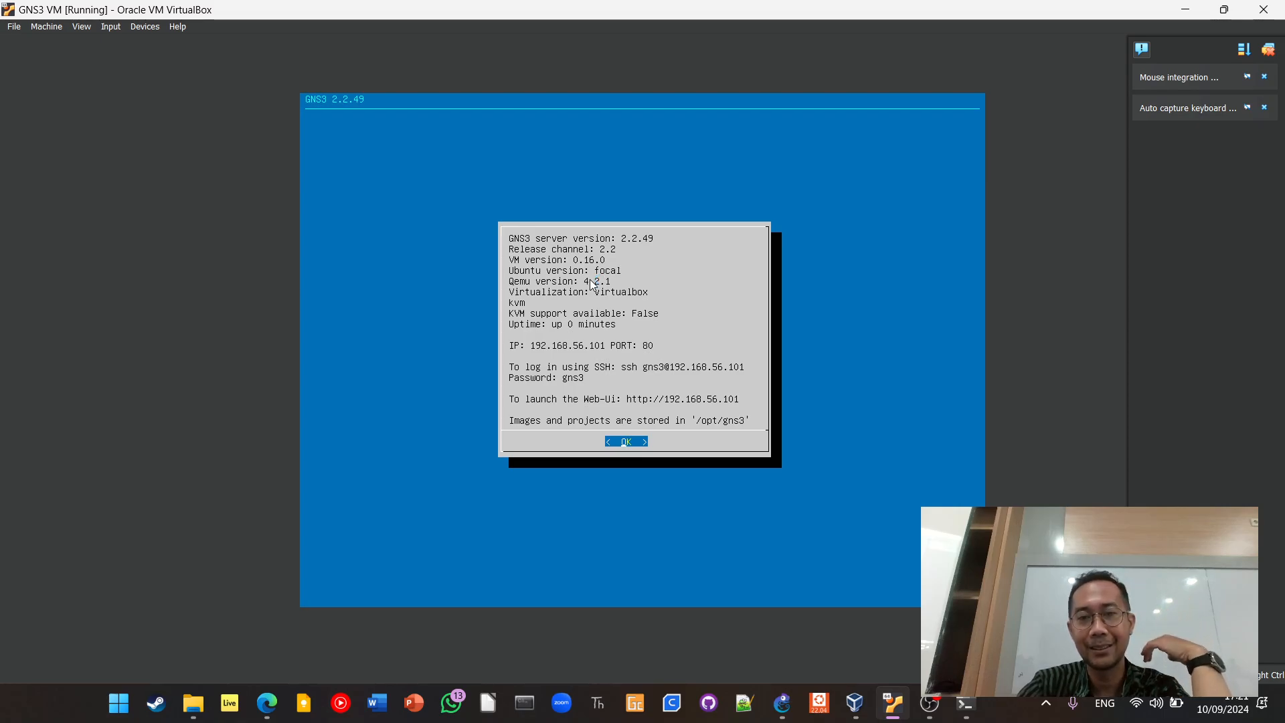
key("Return")
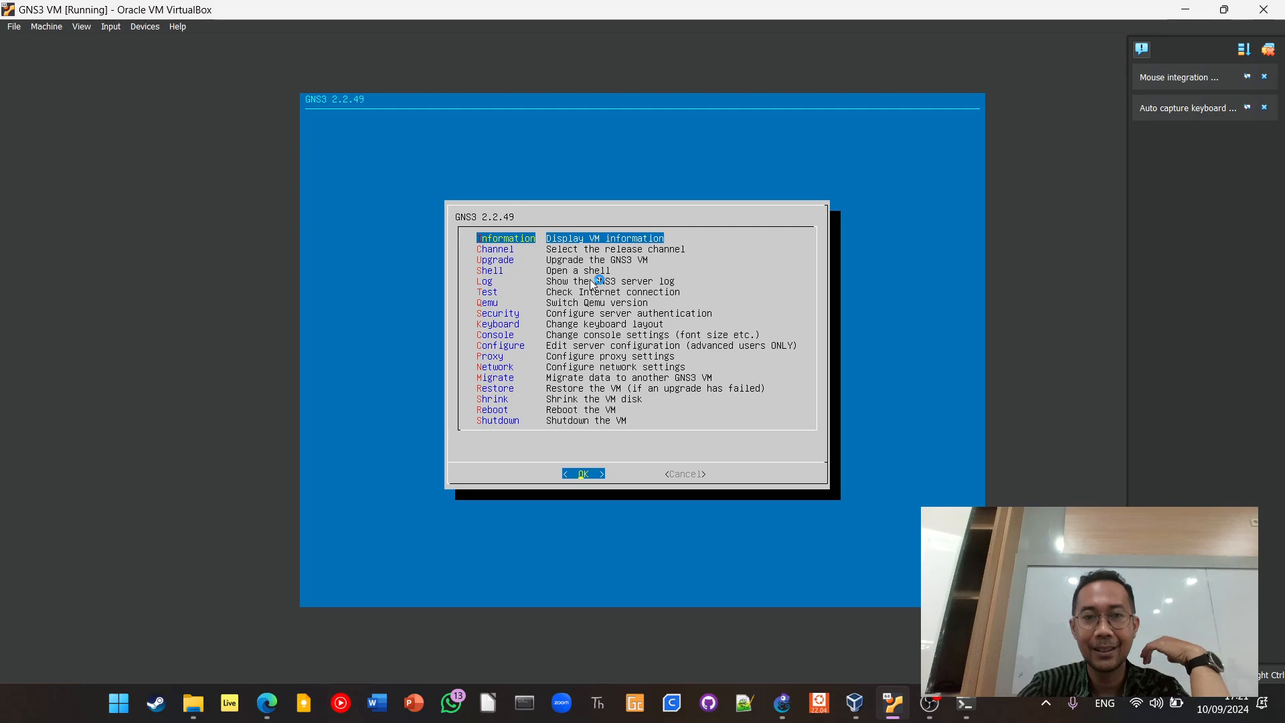
Look through the GNS3 VM's main menu options, ending on the network settings entry
key("Down")
key("Down")
key("Down")
key("Down")
key("Down")
key("Down")
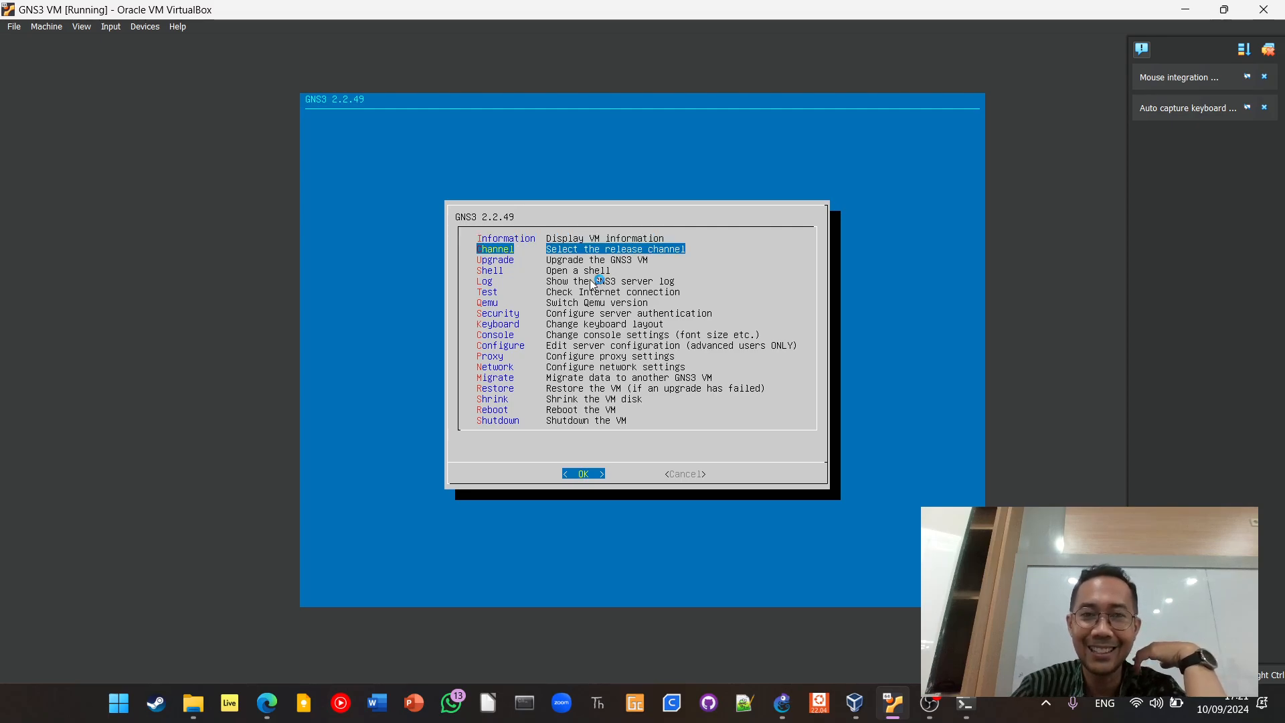
key("Down")
key("Down")
key("Down")
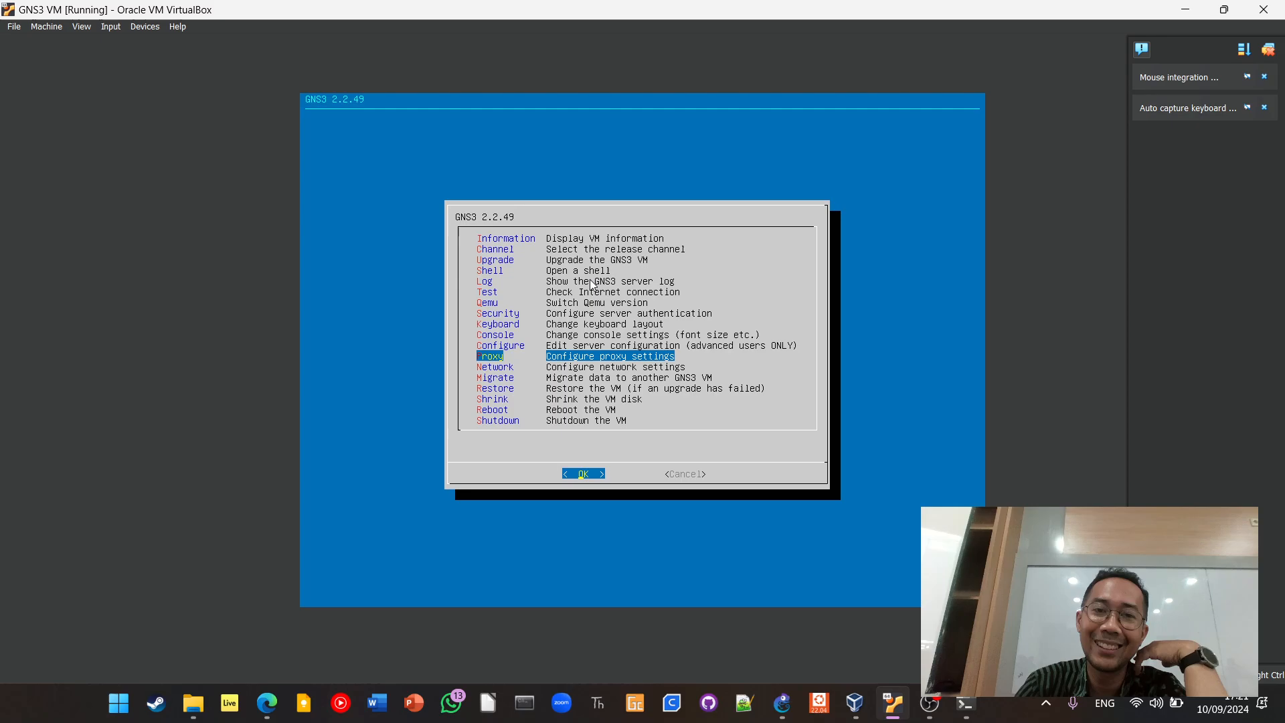
key("Up")
key("Up")
key("Up")
key("Up")
key("Up")
key("Up")
key("Up")
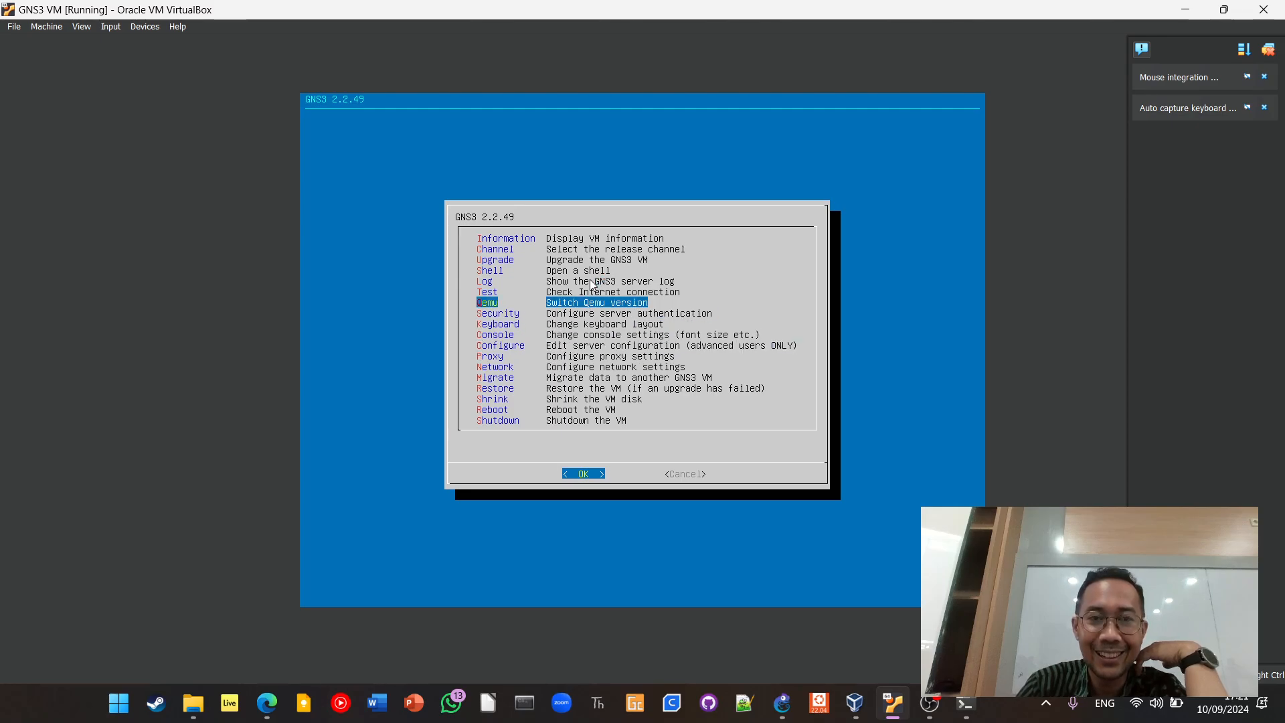
key("Up")
key("Up")
key("Down")
key("Down")
key("Down")
key("Down")
key("Down")
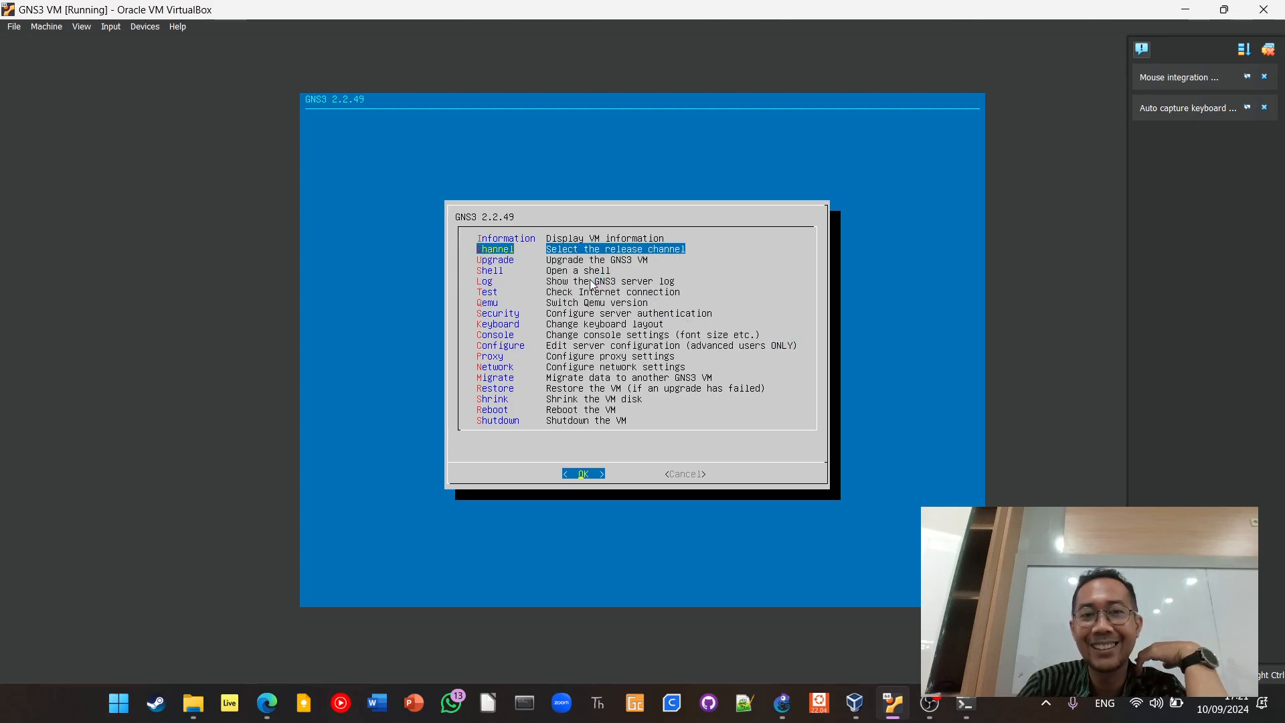
key("Down")
key("Down")
key("Down")
key("Down")
key("Down")
key("Down")
key("Down")
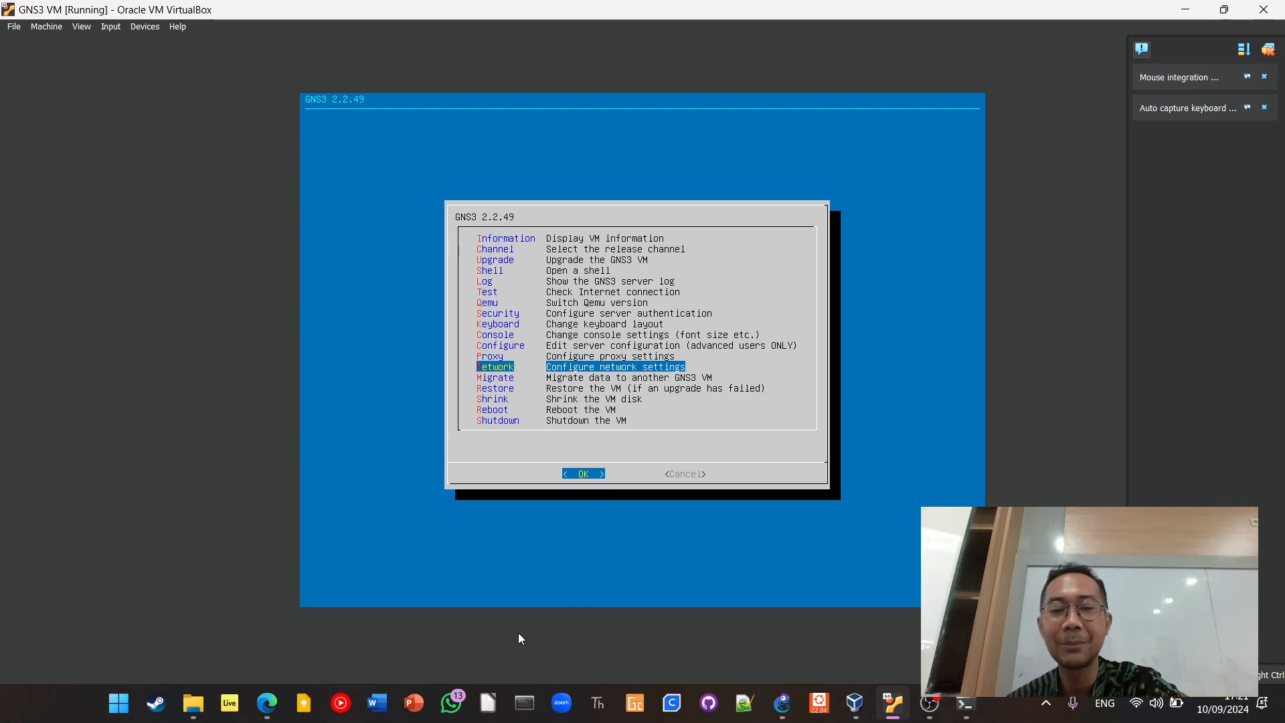
Switch back to GNS3, cancel the preferences, and show the Routers device list
left_click(785, 708)
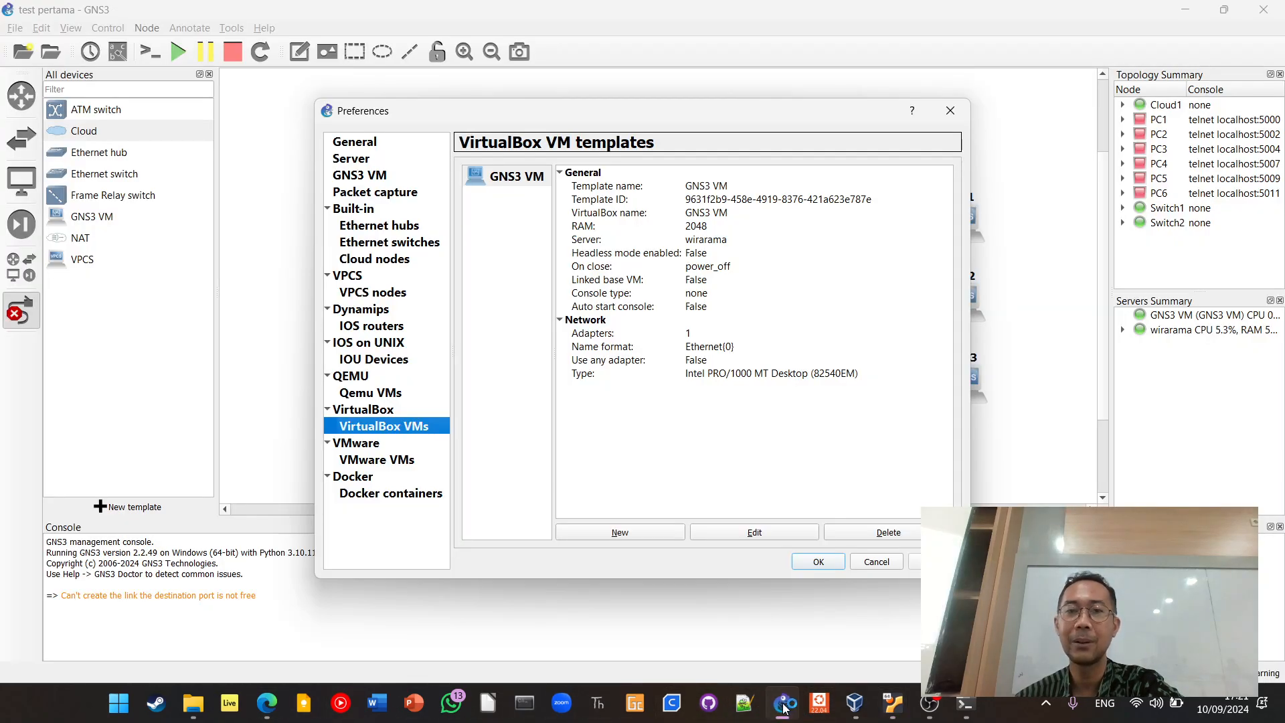
left_click(882, 564)
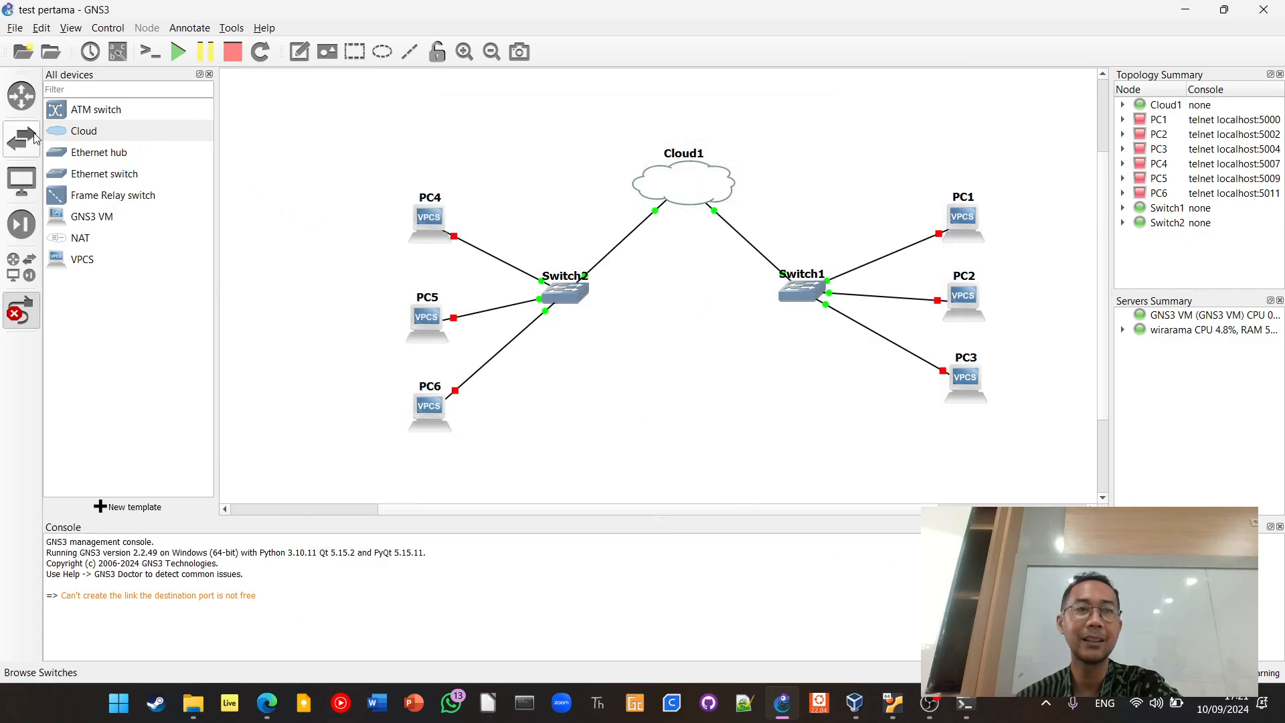
left_click(24, 95)
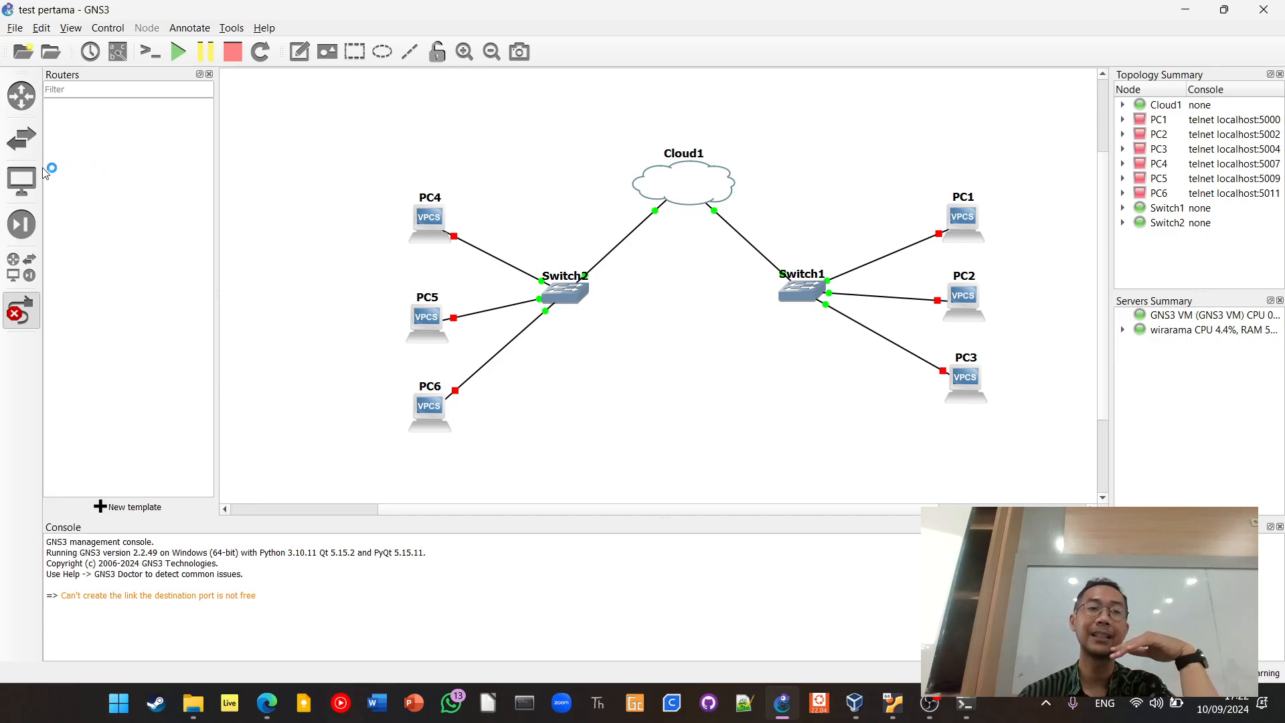
left_click(22, 97)
left_click(22, 97)
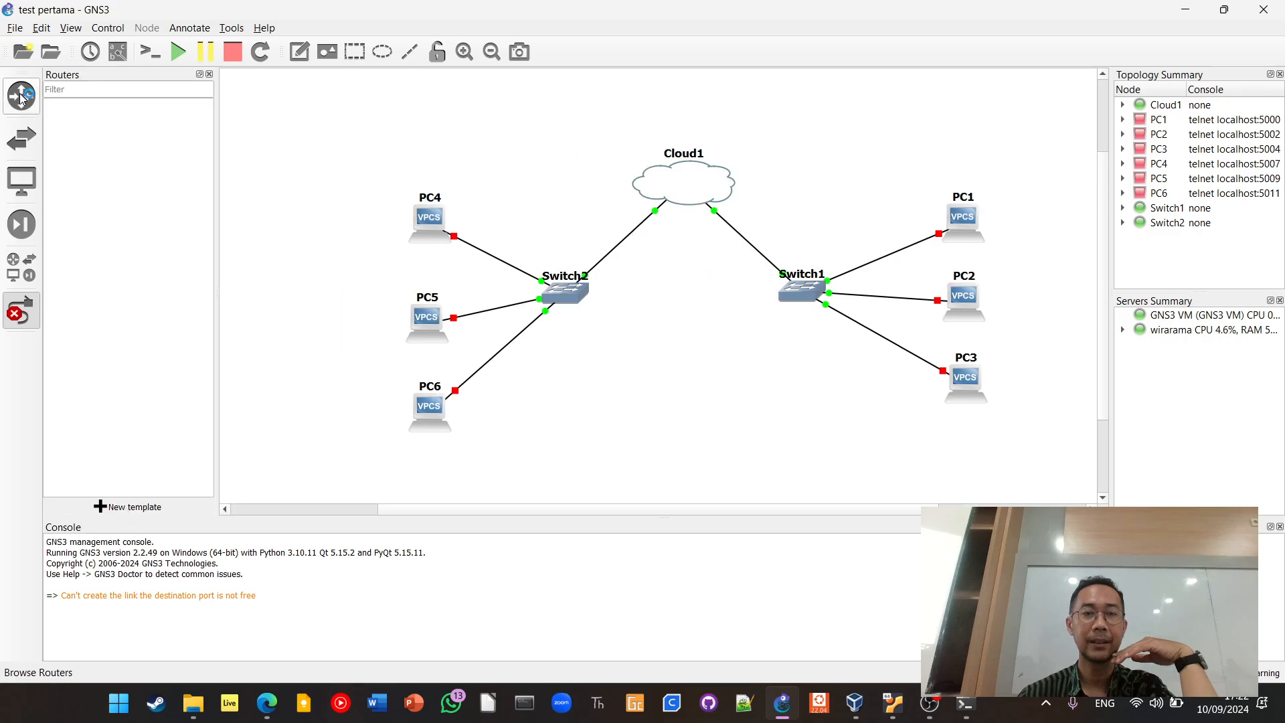
Start a new template using an appliance from the GNS3 server and examine the appliances in the Routers category
left_click(99, 509)
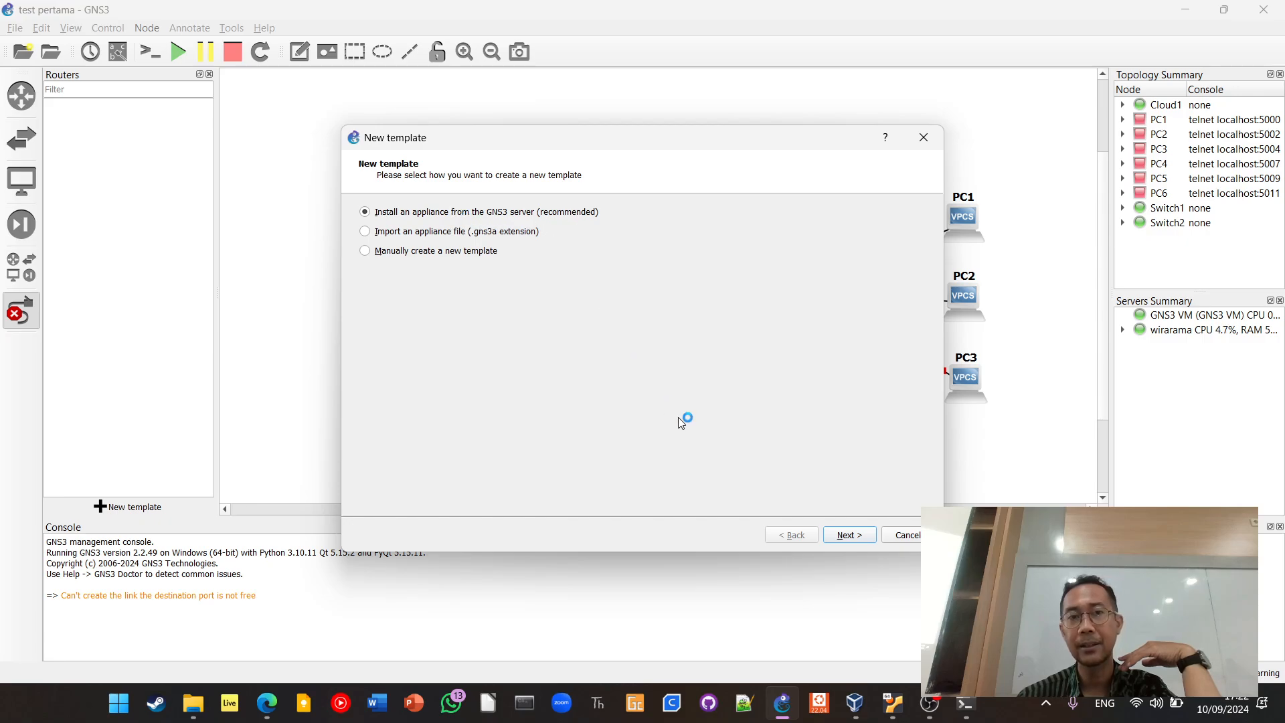
left_click(841, 535)
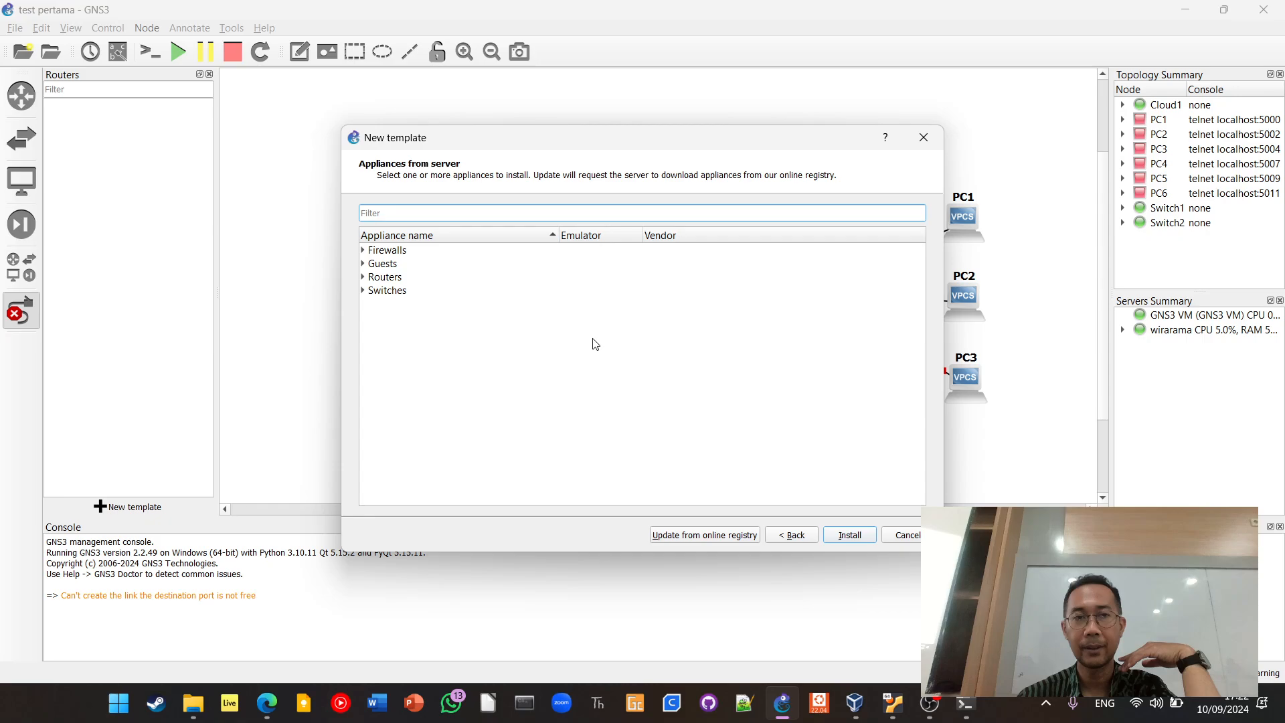
left_click(365, 277)
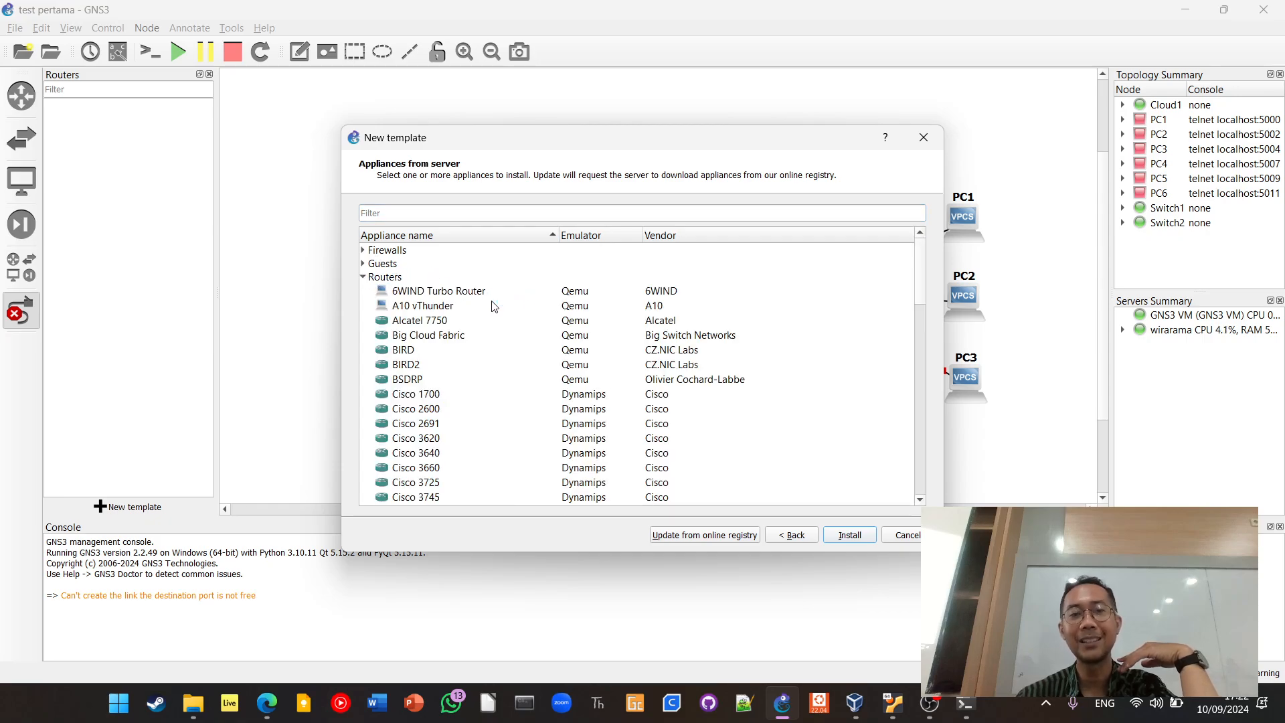
scroll(492, 306, "down", 2)
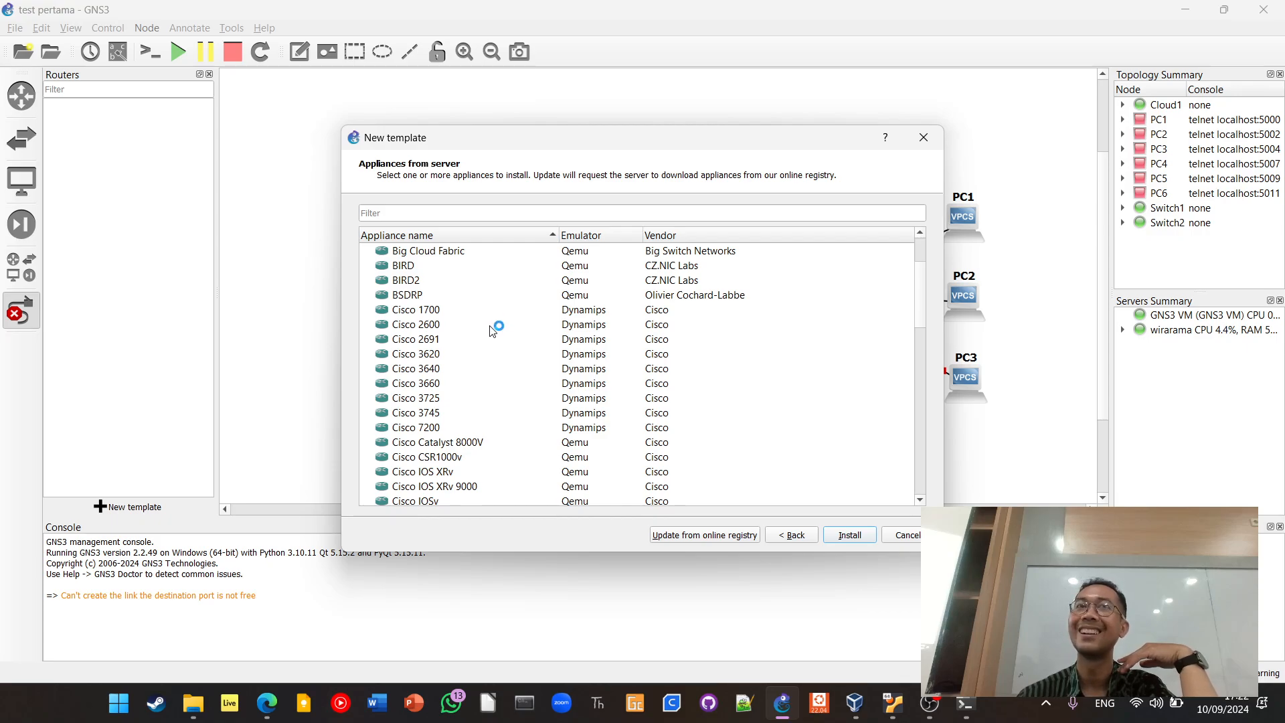
scroll(495, 321, "down", 3)
scroll(485, 296, "down", 3)
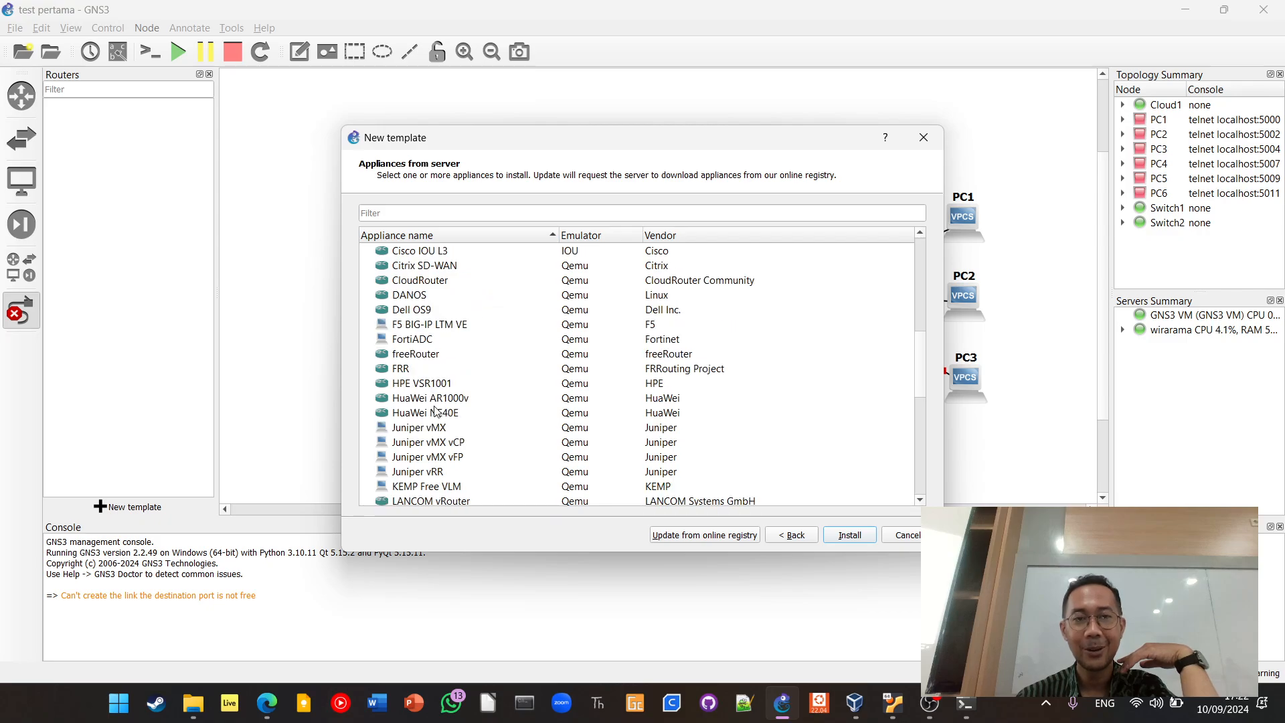
scroll(453, 400, "down", 1)
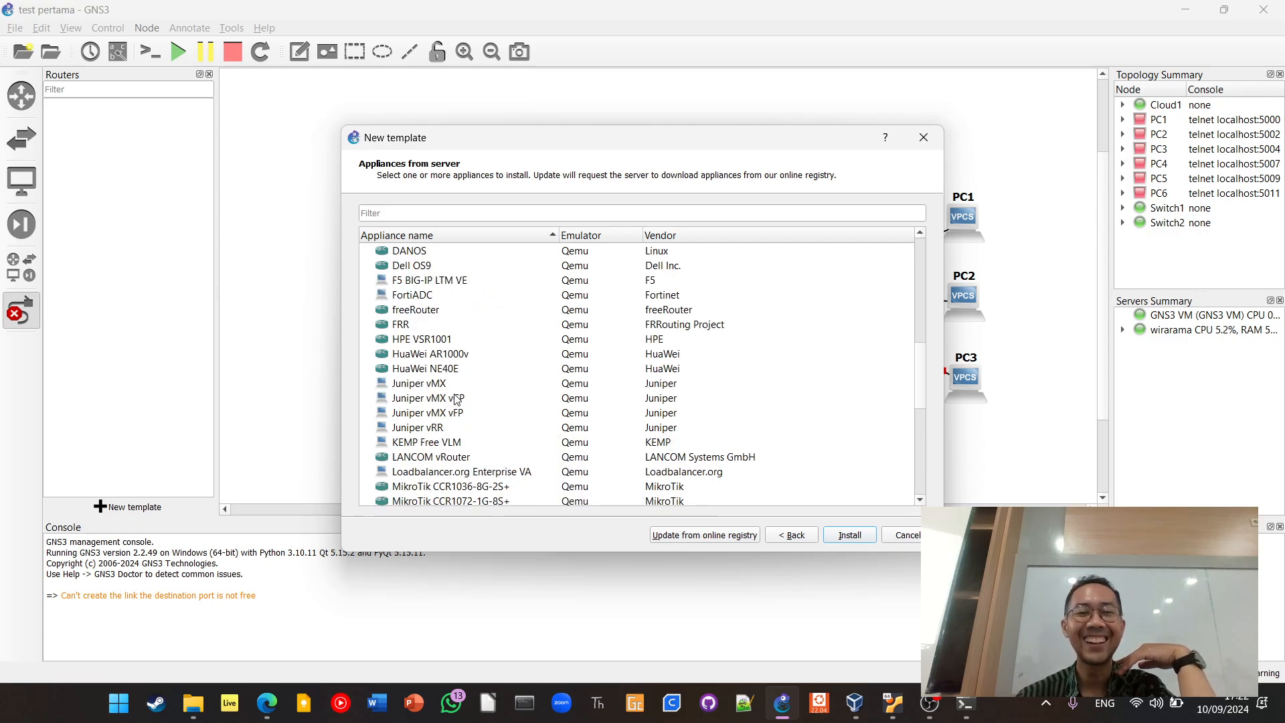
scroll(455, 399, "down", 2)
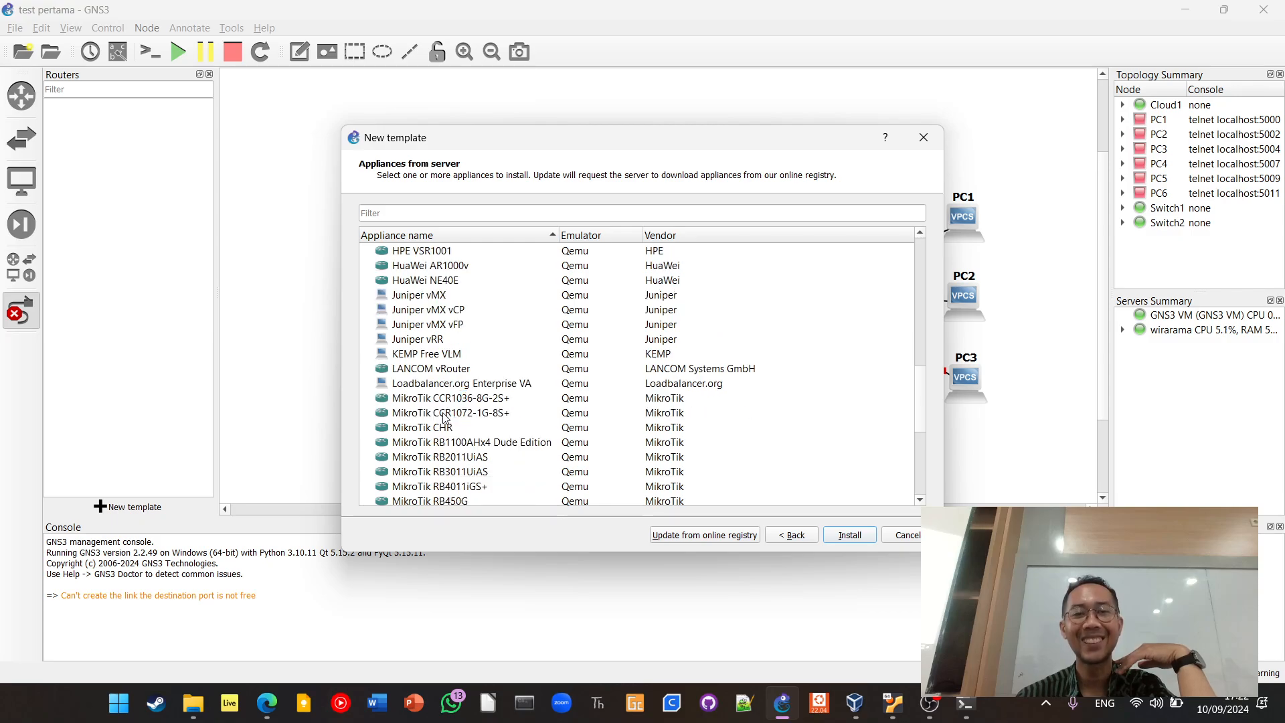
scroll(447, 414, "down", 3)
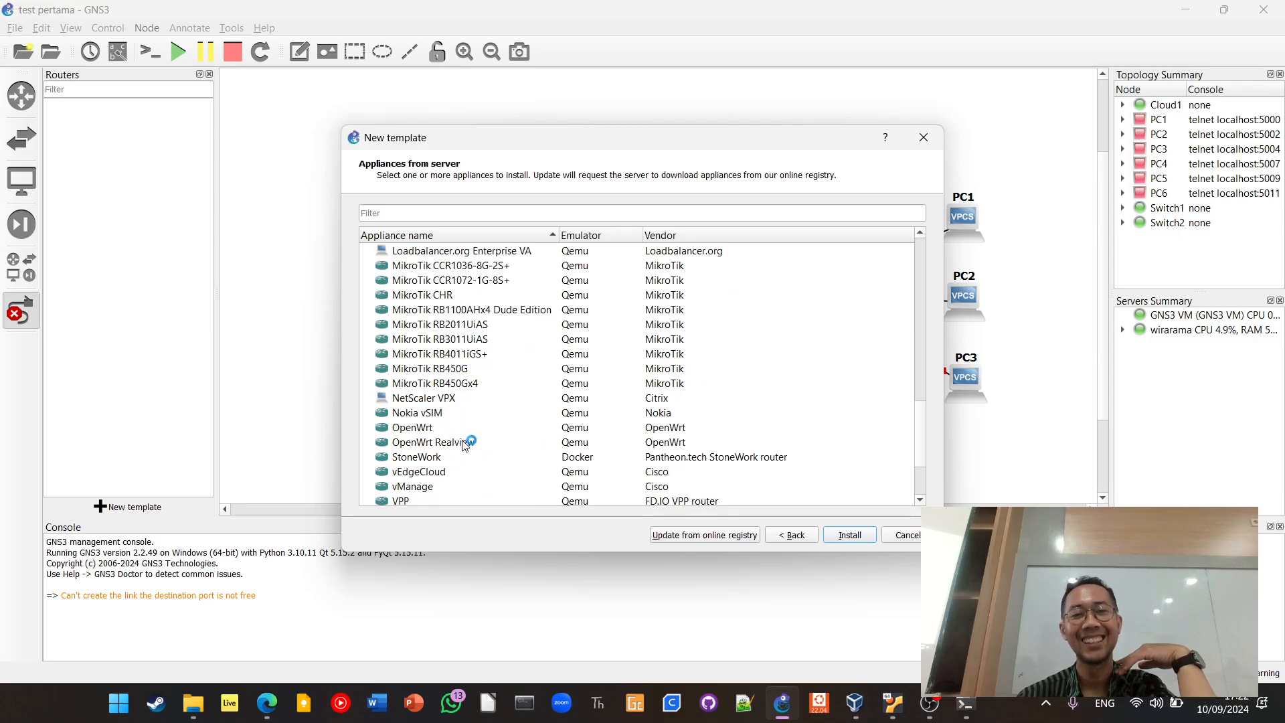
scroll(467, 413, "down", 1)
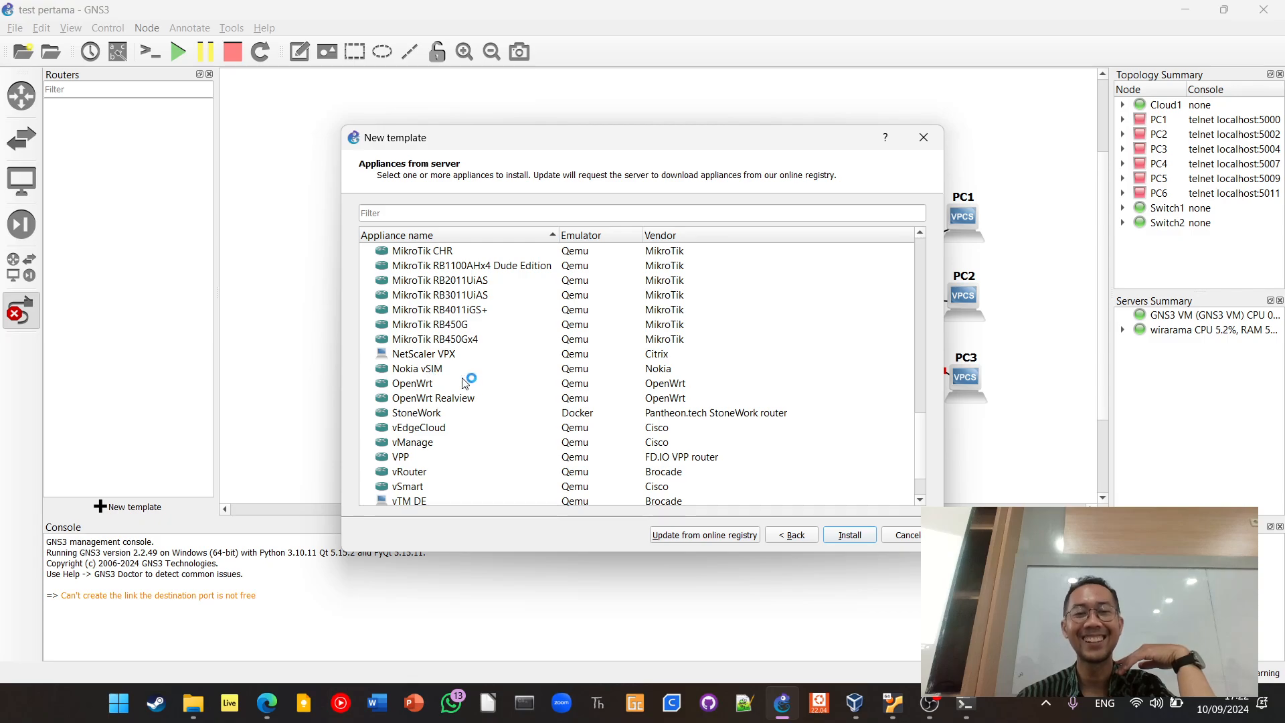
scroll(471, 397, "down", 1)
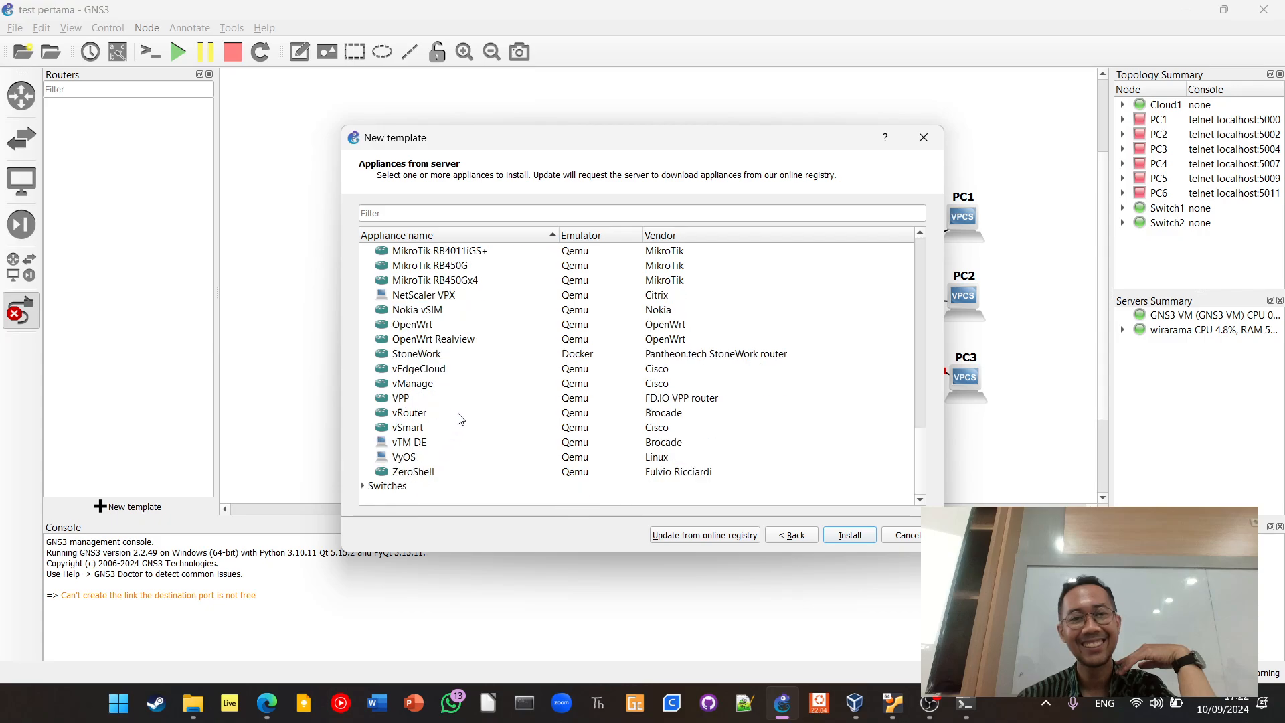
scroll(459, 418, "up", 6)
scroll(459, 418, "down", 6)
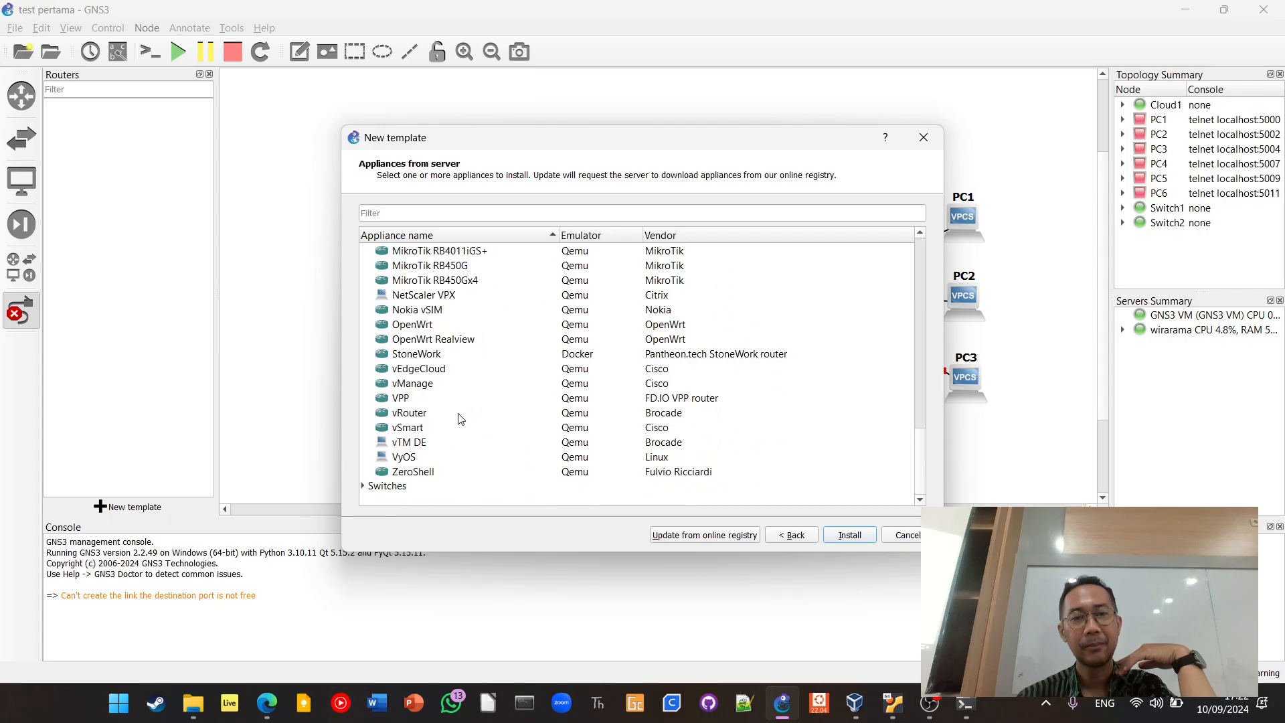
Expand the Switches category, examine its appliances, and return to the Guests and Routers categories
double_click(399, 483)
scroll(472, 426, "down", 4)
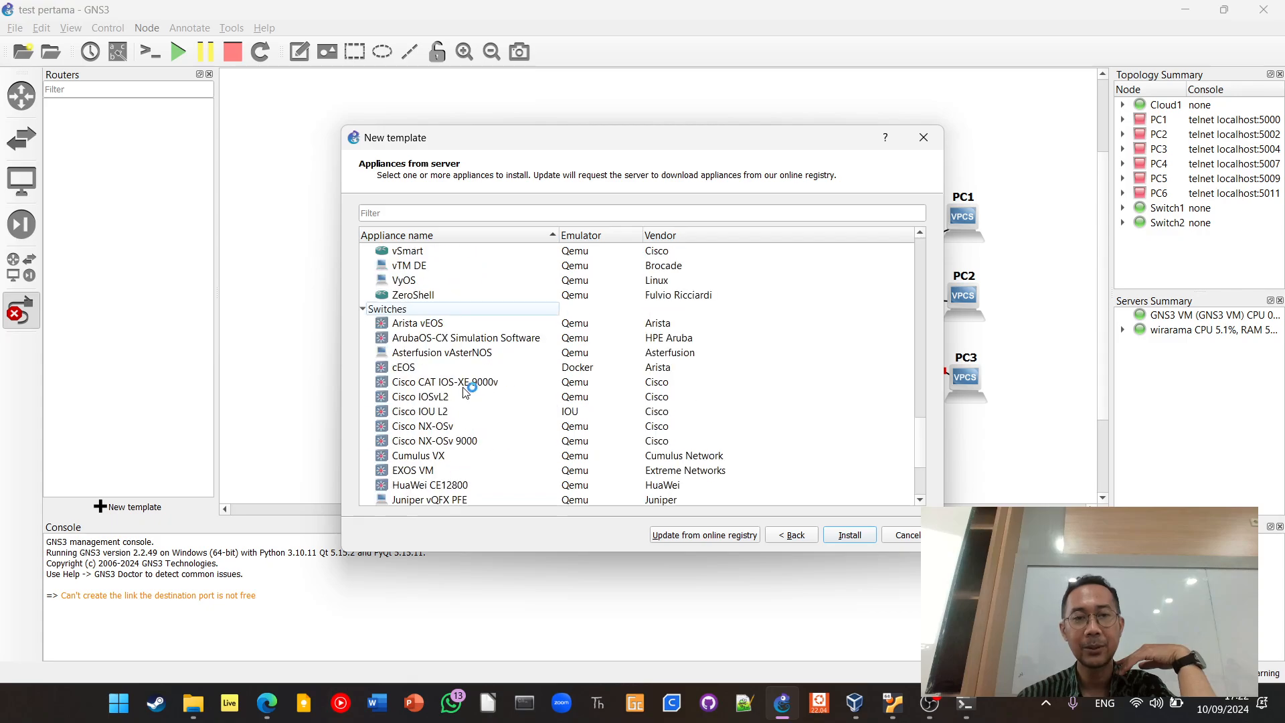
scroll(450, 361, "down", 1)
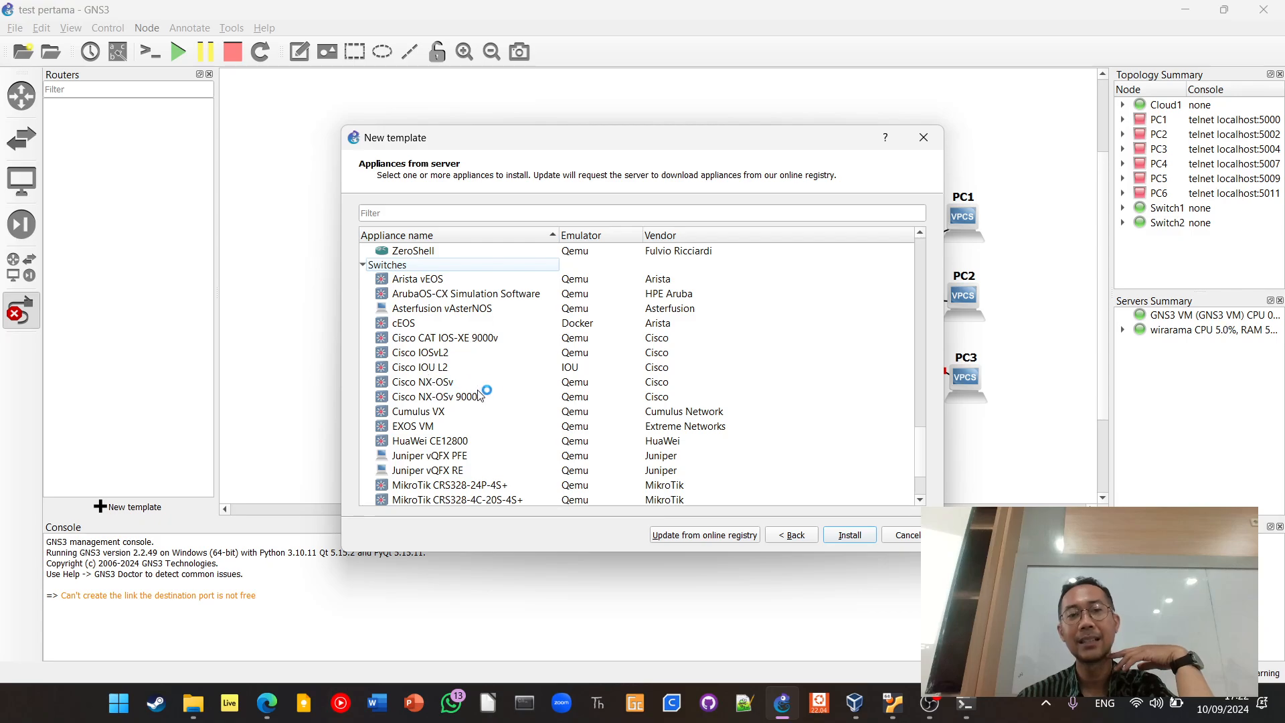
scroll(483, 388, "down", 2)
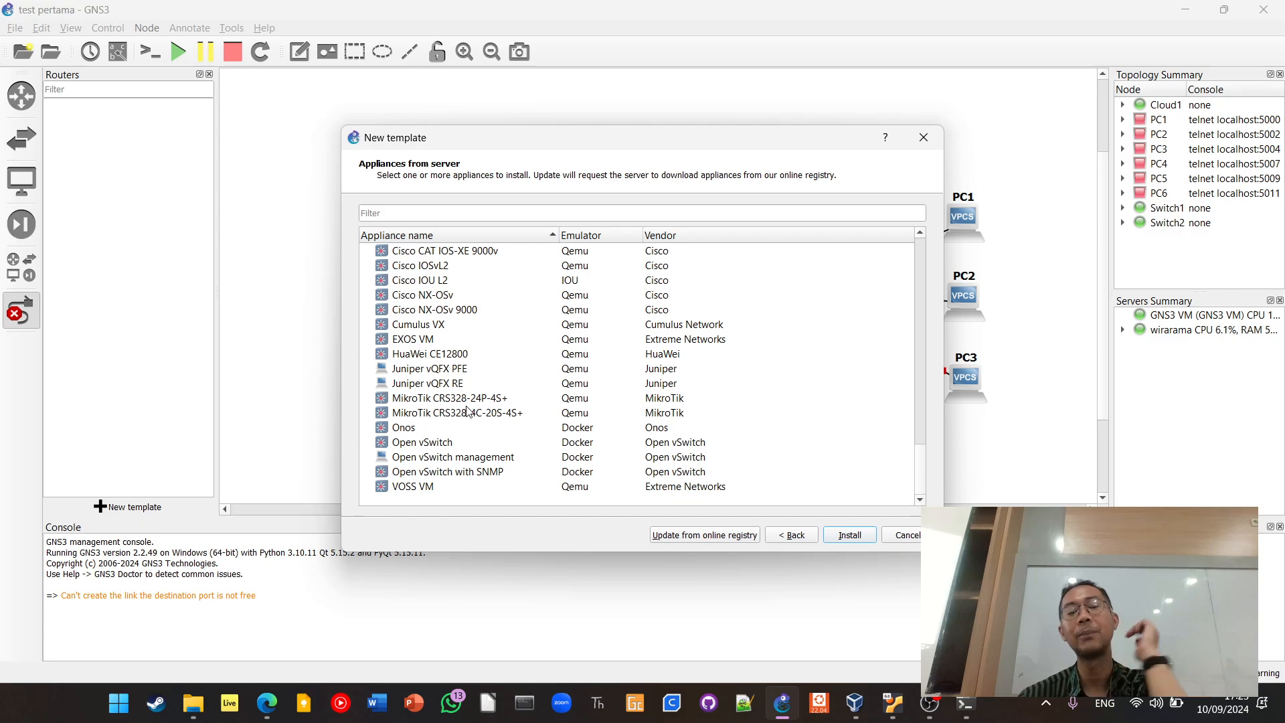
scroll(443, 353, "up", 2)
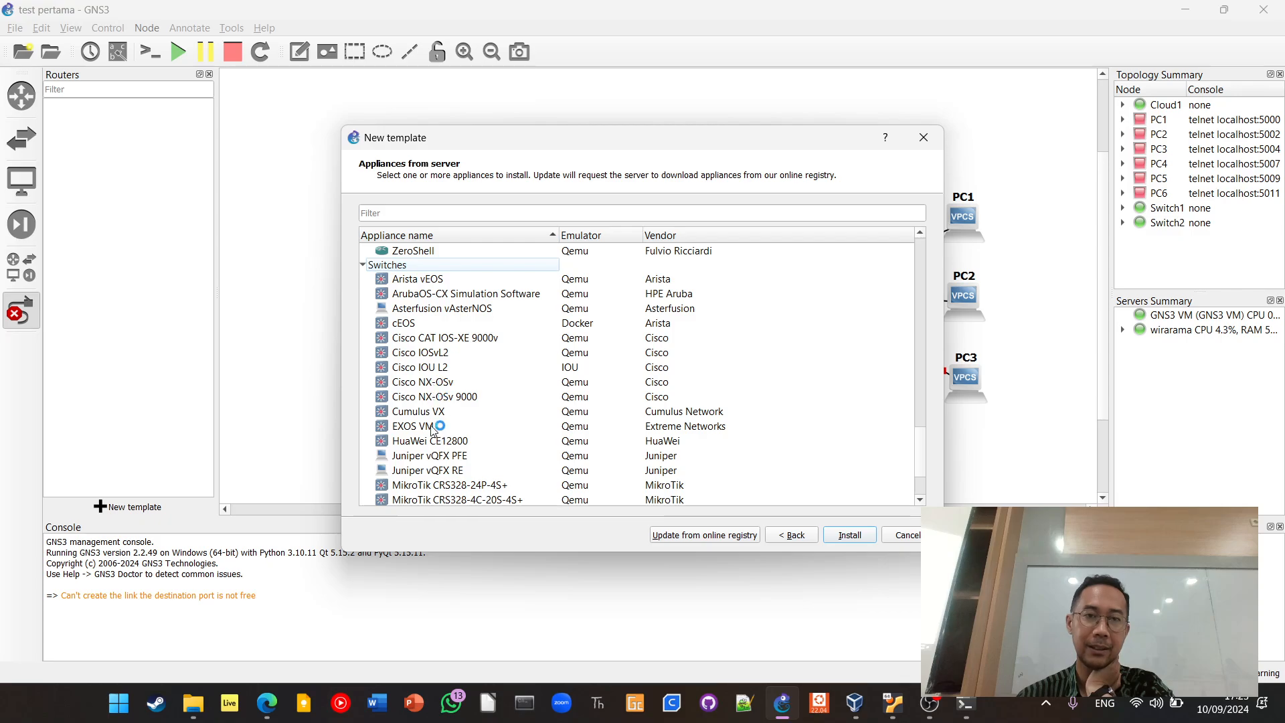
scroll(492, 365, "up", 12)
scroll(492, 364, "up", 12)
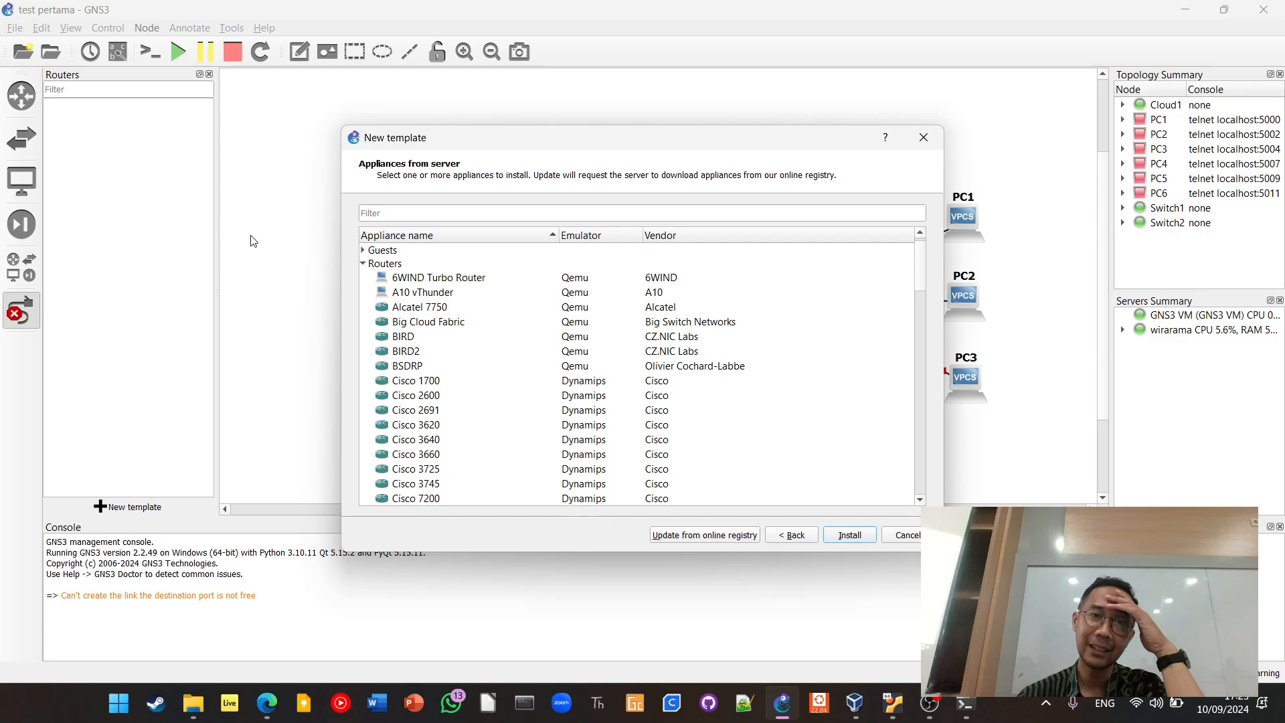
Expand the Guests category and examine its appliances from AAA down to the Windows and WordPress entries
left_click(363, 253)
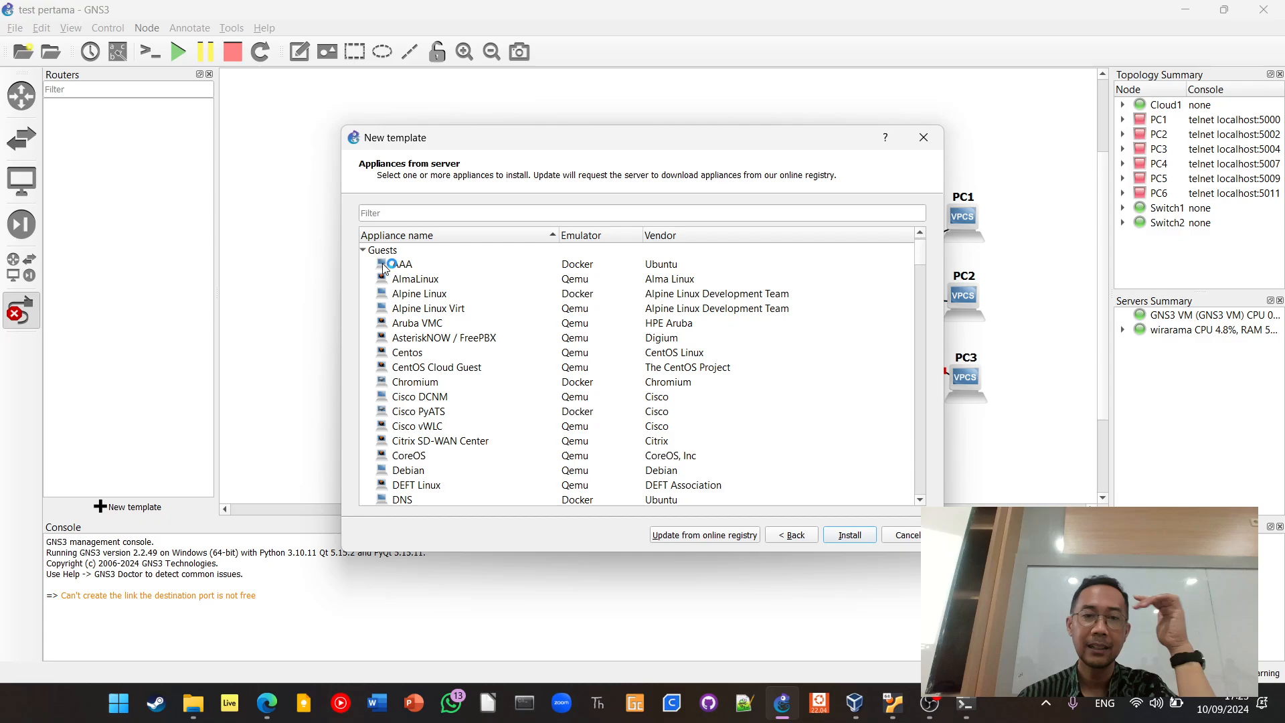
scroll(448, 298, "down", 2)
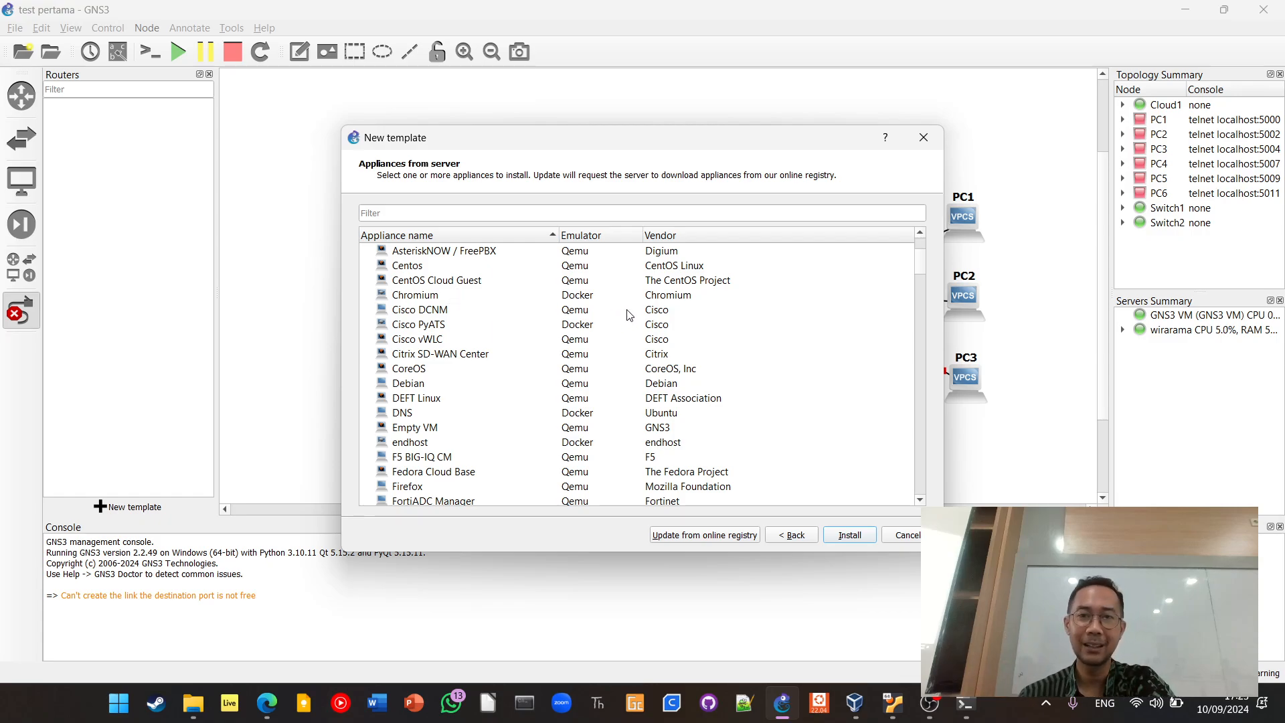
scroll(676, 311, "down", 4)
scroll(676, 318, "down", 5)
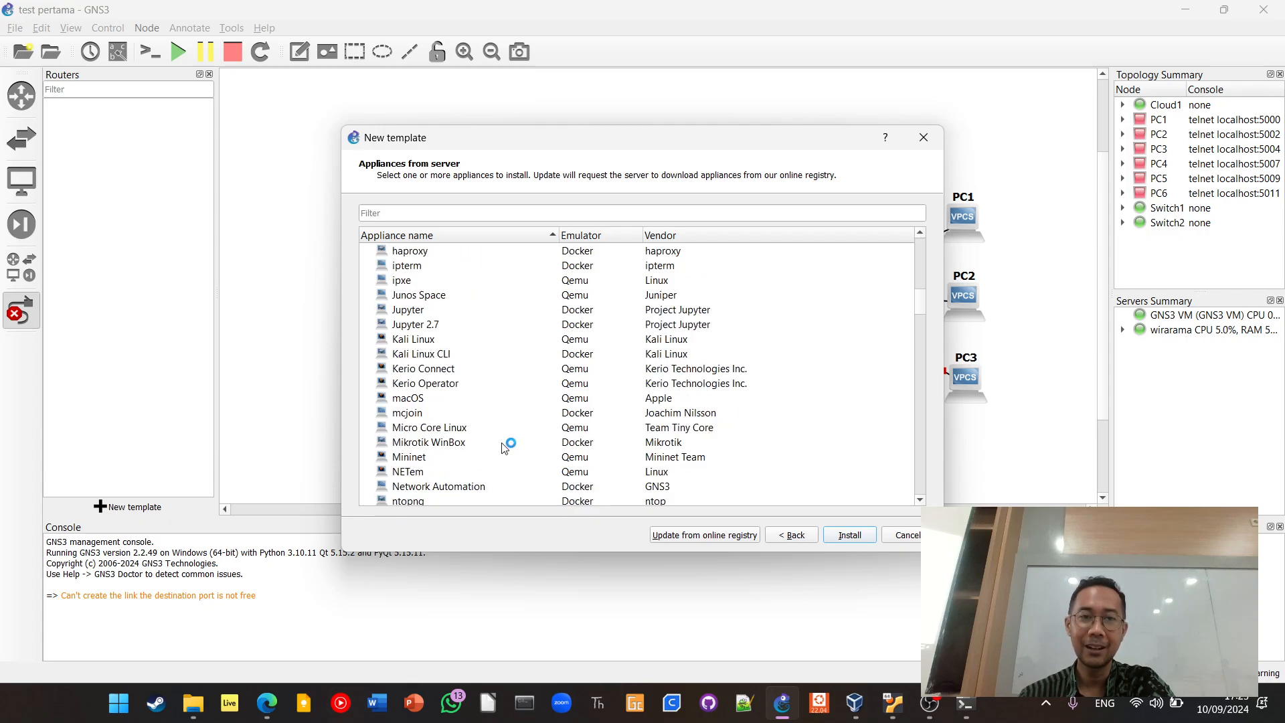
mouse_move(487, 450)
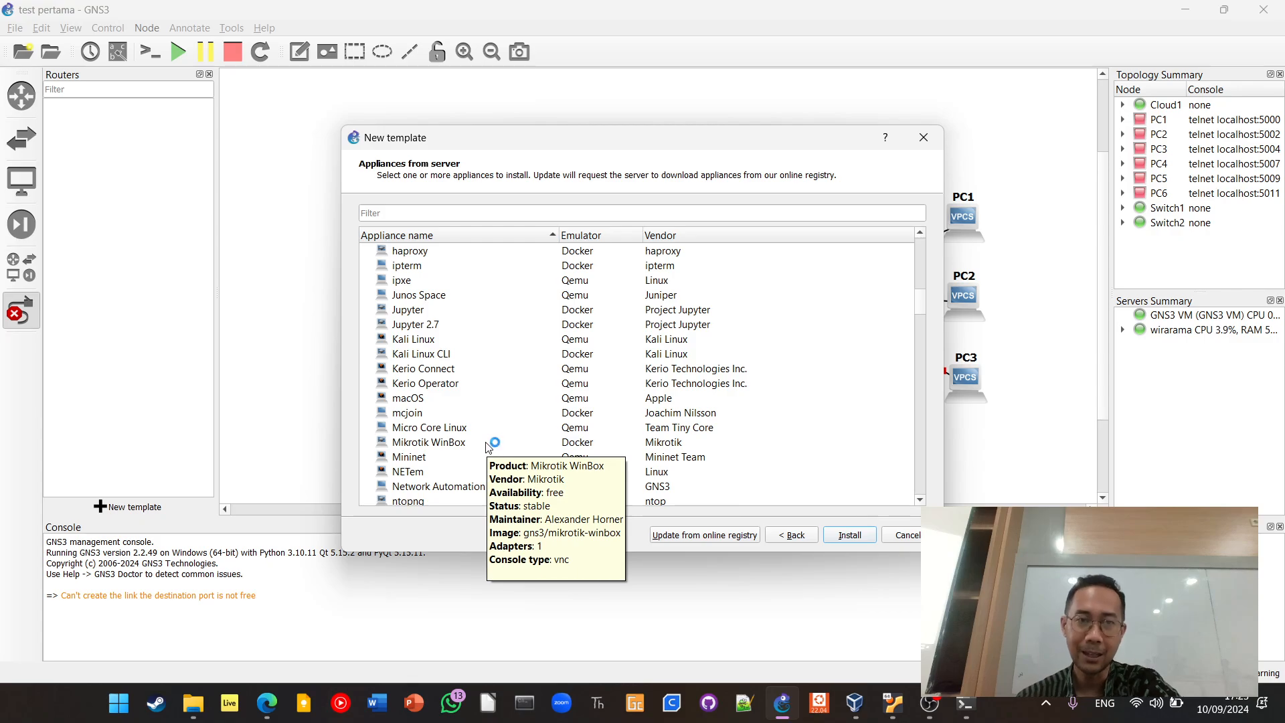
scroll(488, 445, "down", 1)
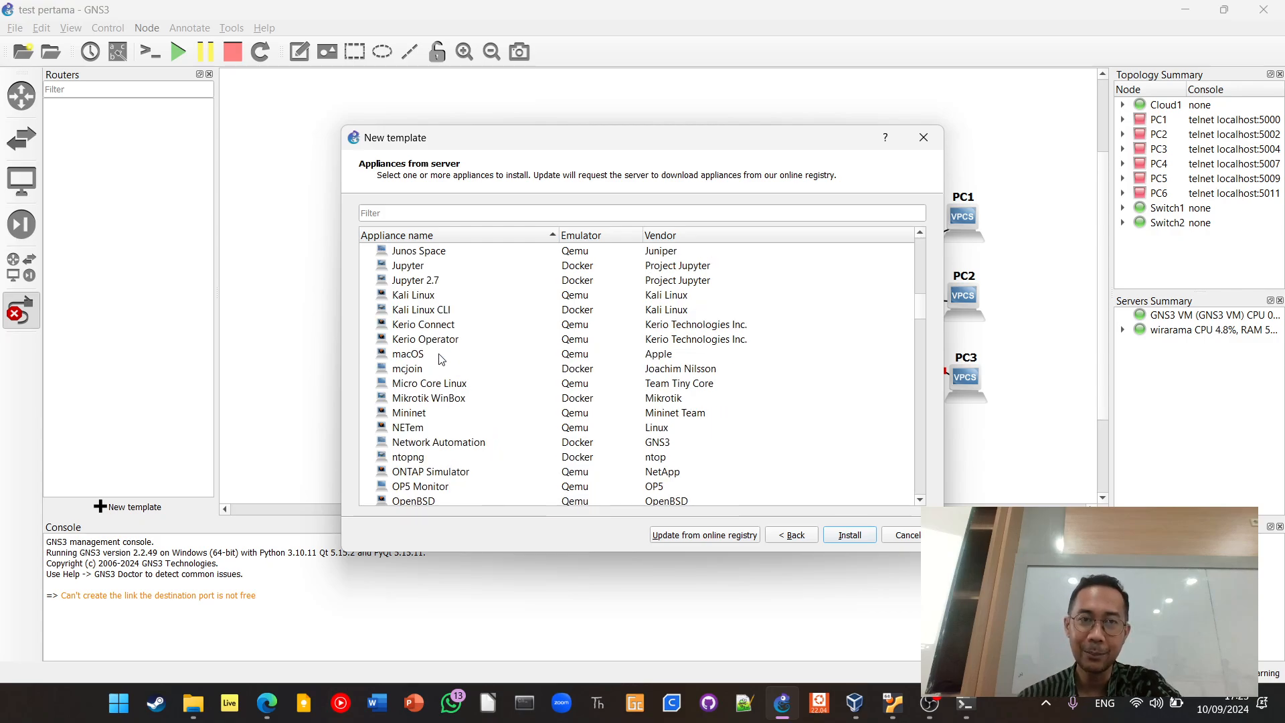
scroll(538, 355, "down", 3)
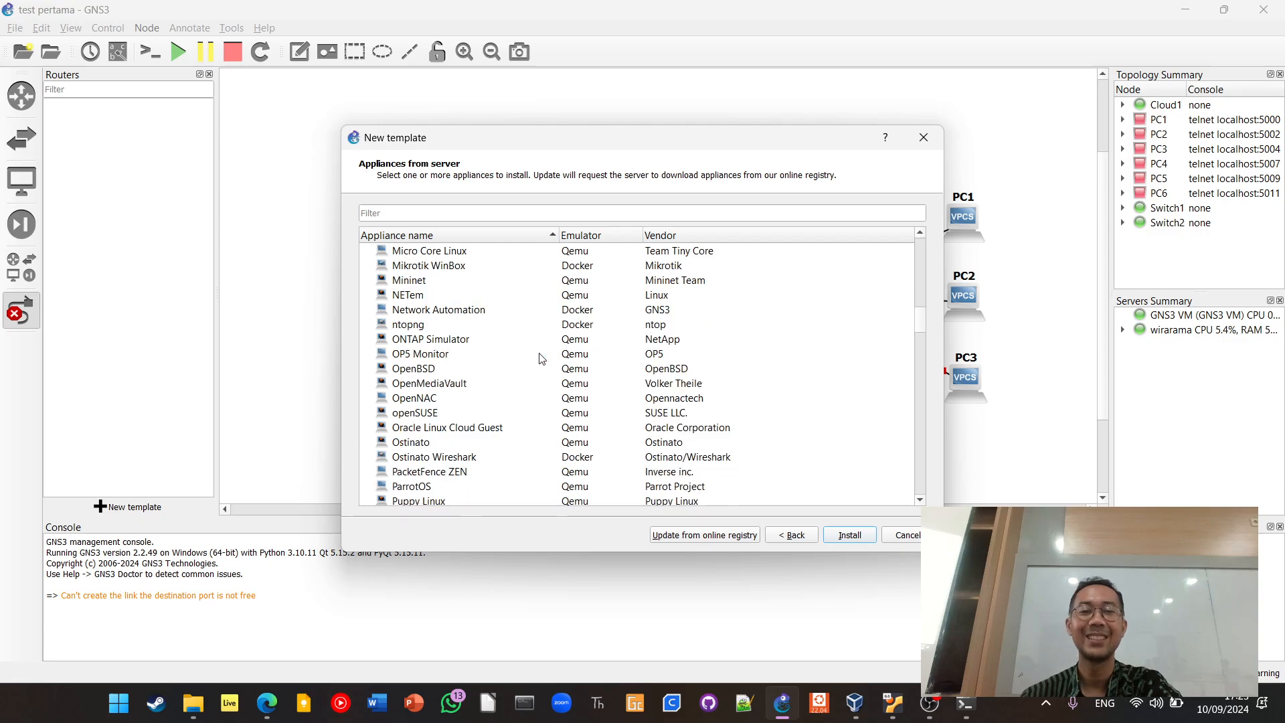
scroll(540, 358, "down", 3)
scroll(480, 386, "down", 1)
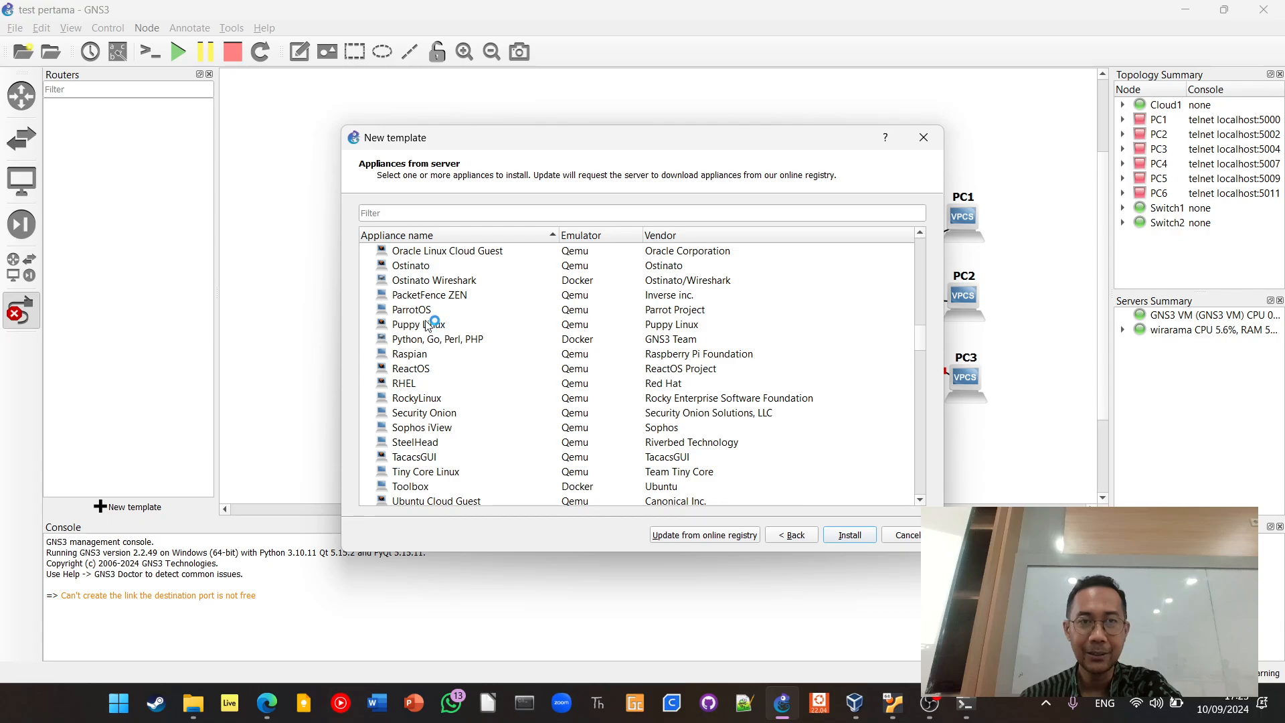
scroll(489, 359, "down", 3)
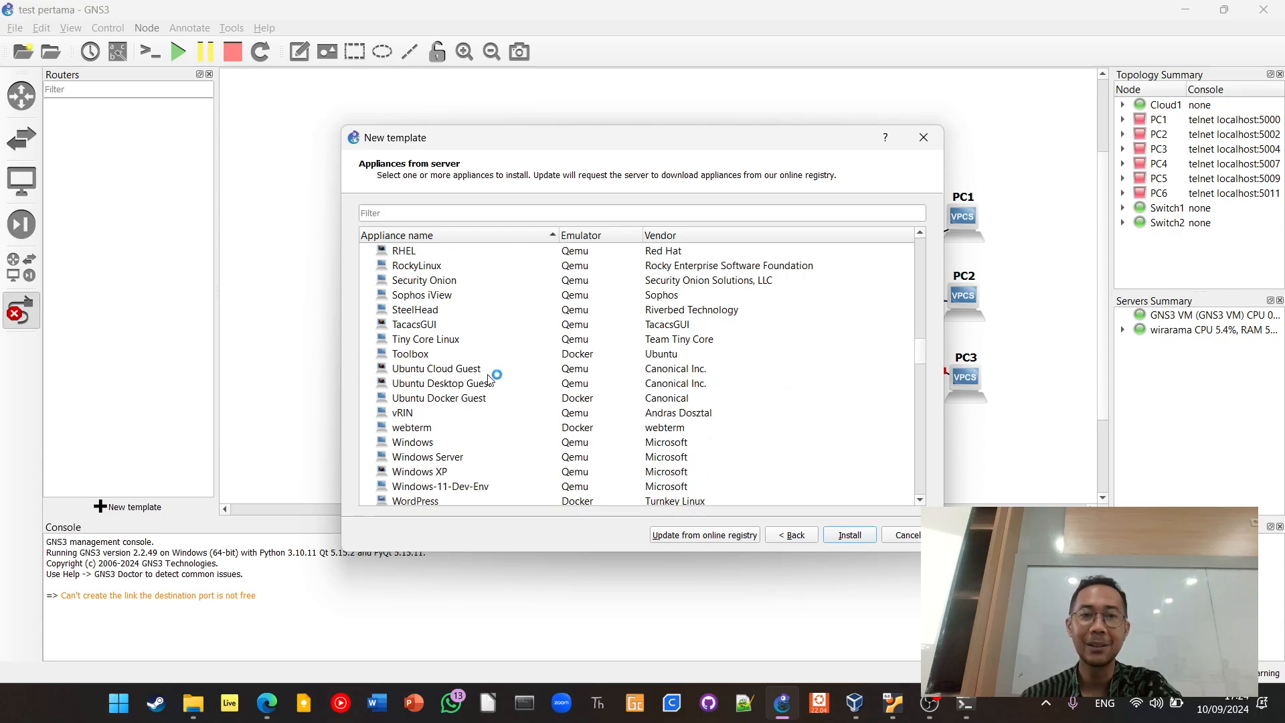
scroll(502, 404, "down", 1)
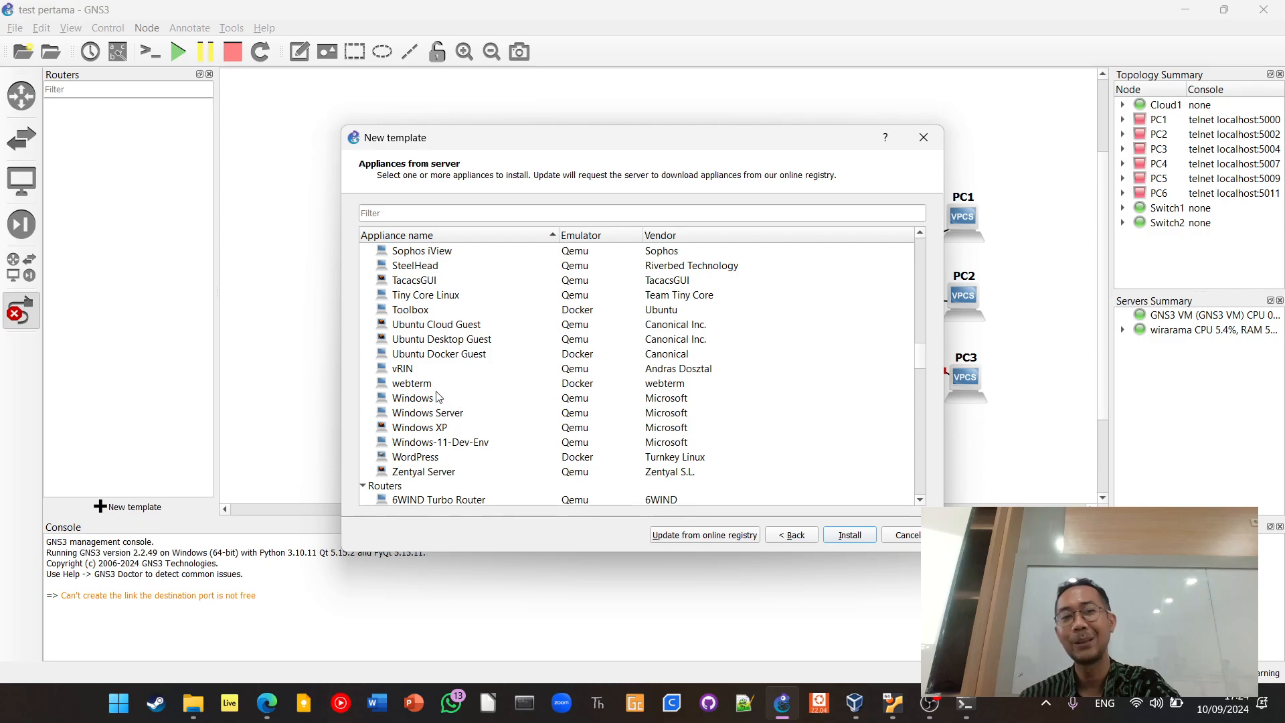
mouse_move(443, 429)
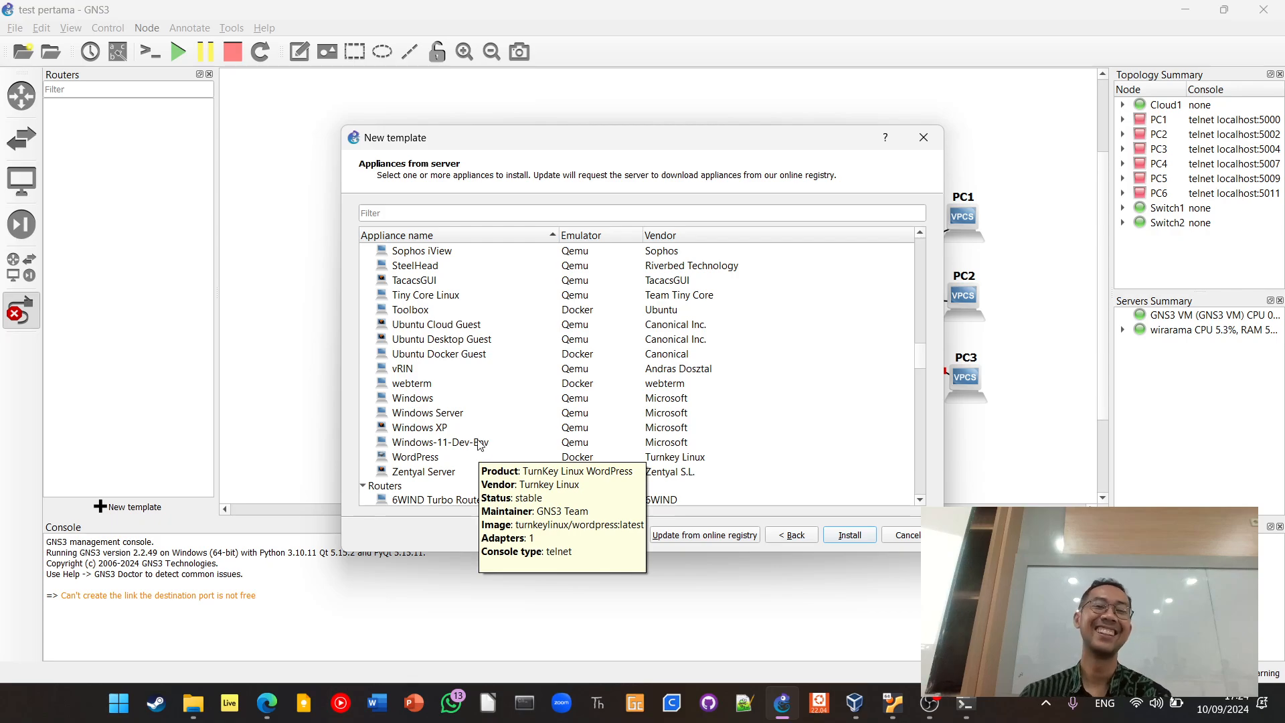
Look over the last guest appliances and the router entries, and return to the start of the Guests category
scroll(530, 405, "up", 1)
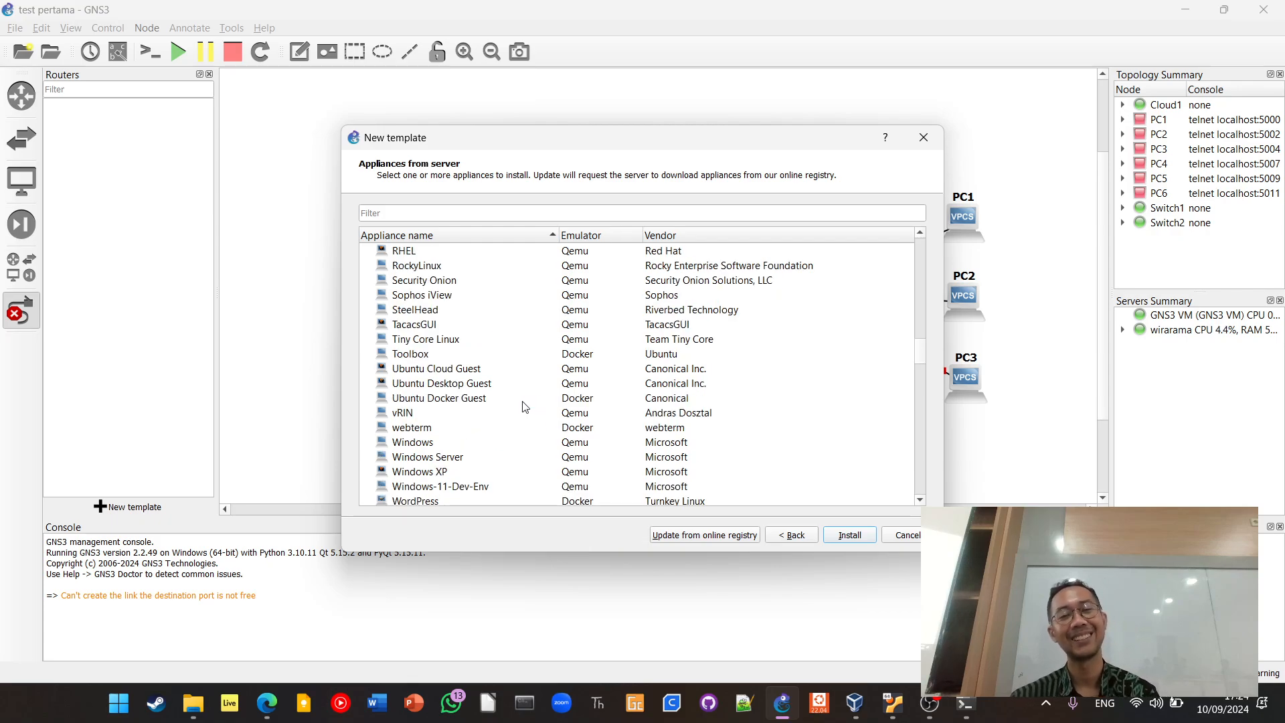
scroll(529, 404, "down", 2)
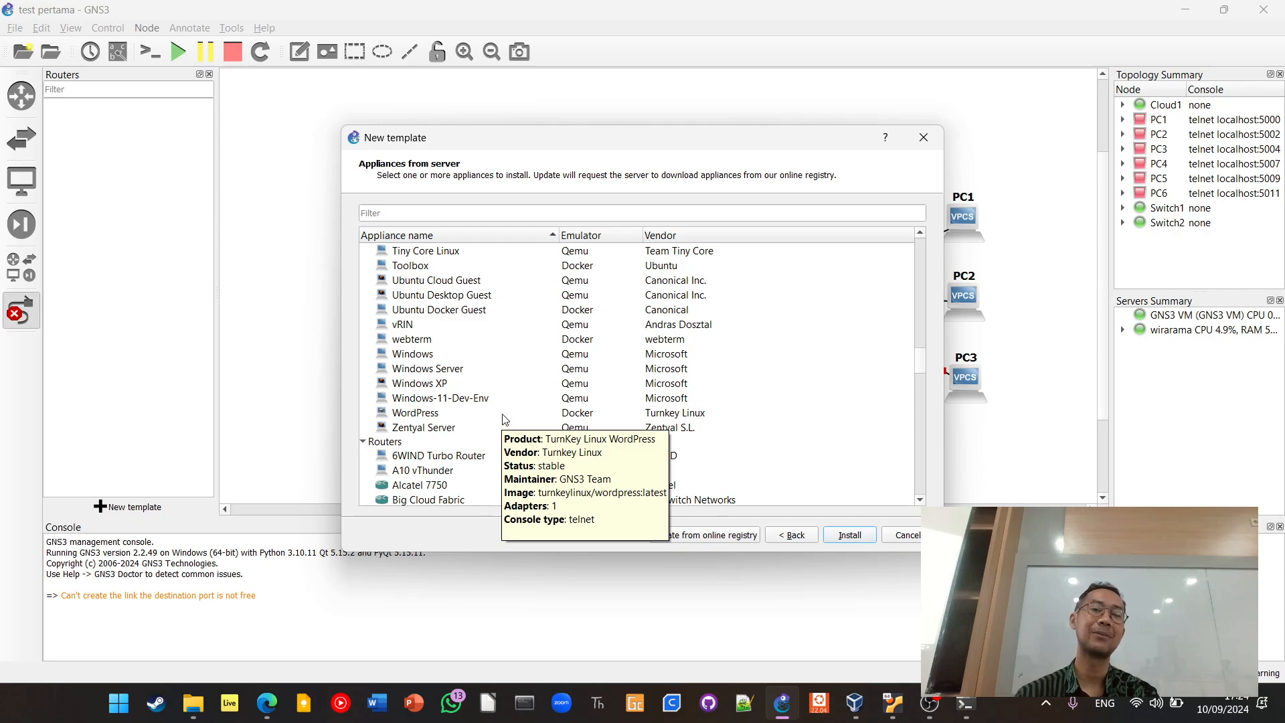
scroll(527, 410, "down", 2)
scroll(526, 410, "down", 12)
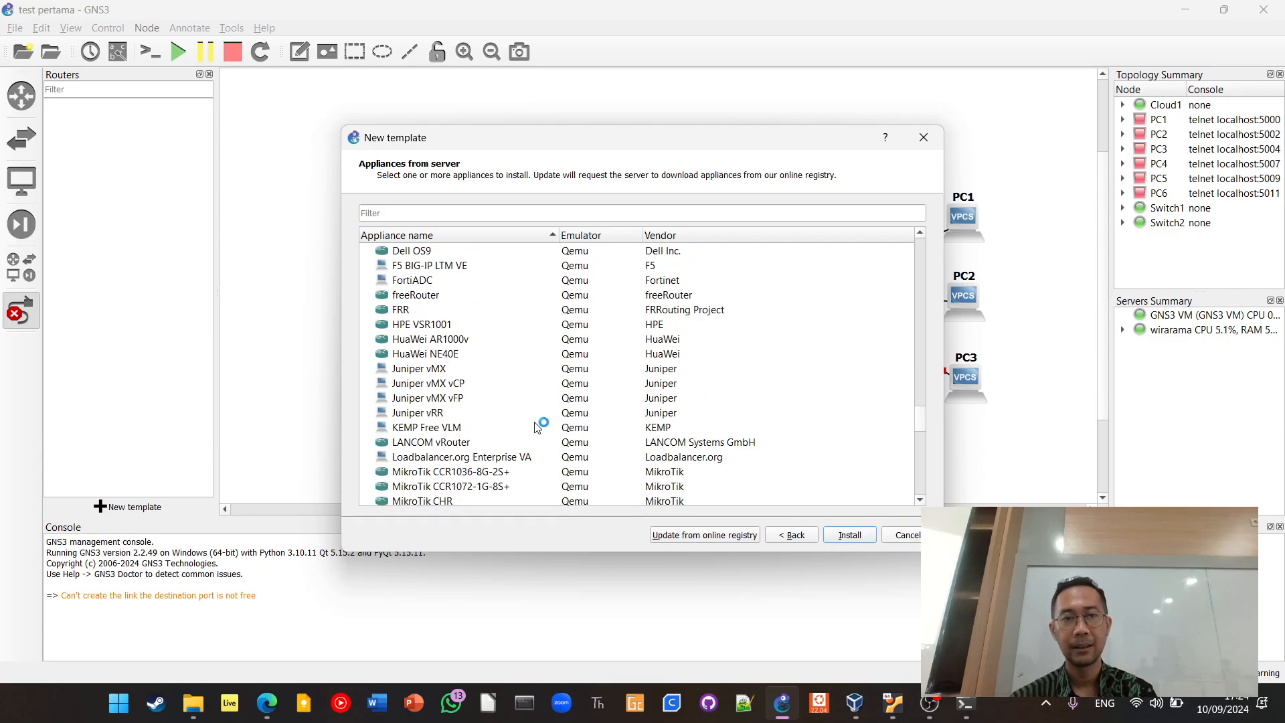
scroll(537, 426, "up", 13)
scroll(536, 426, "up", 20)
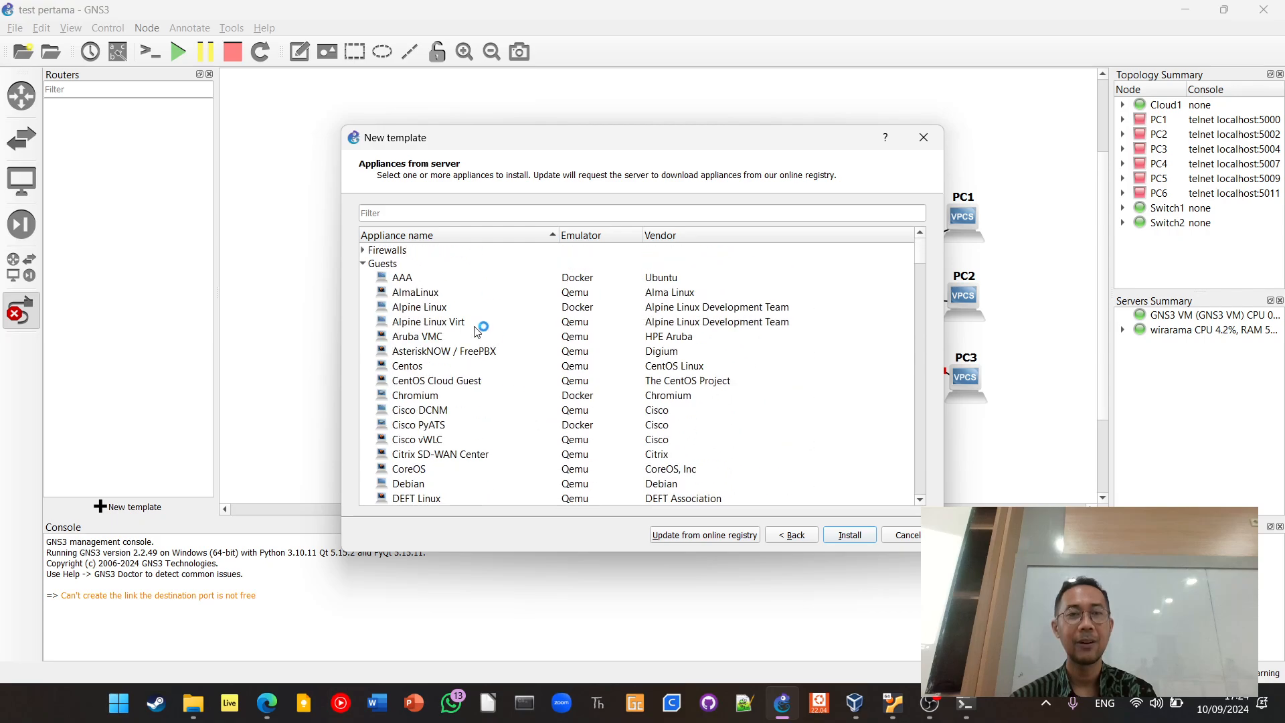
Expand the Firewalls category and examine its appliances, including the Cisco and Fortinet entries
left_click(391, 251)
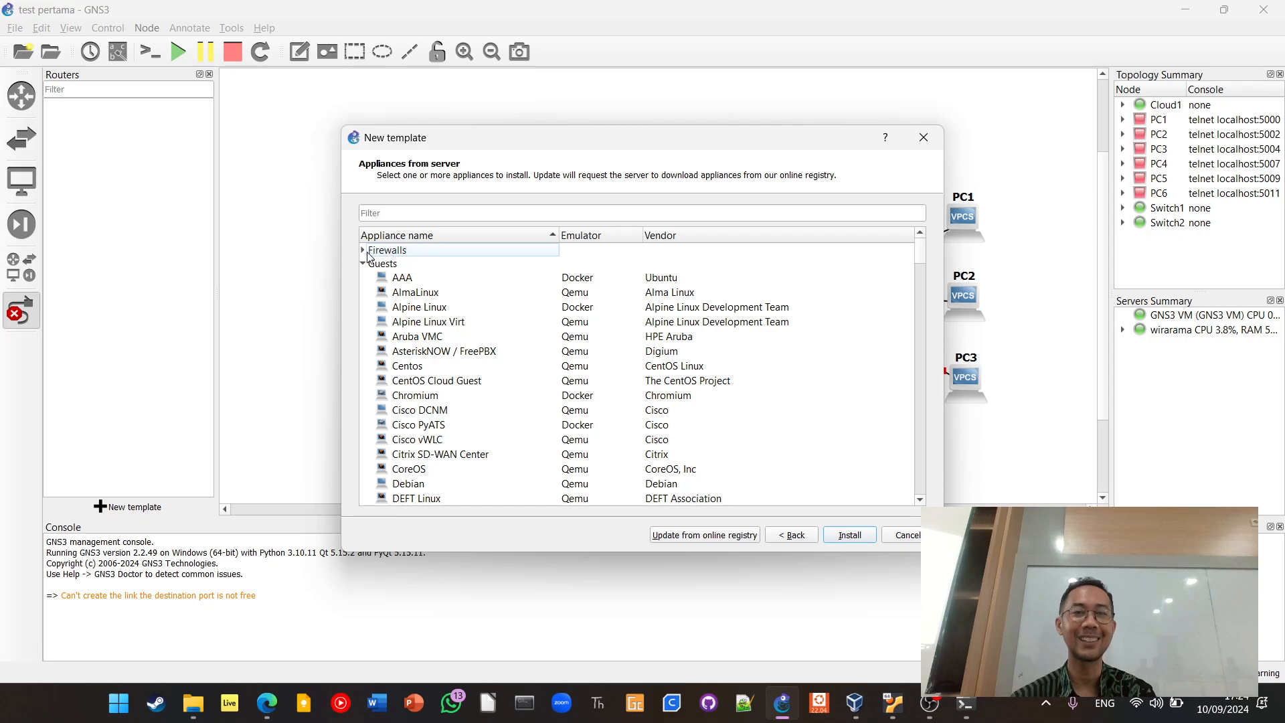
left_click(363, 251)
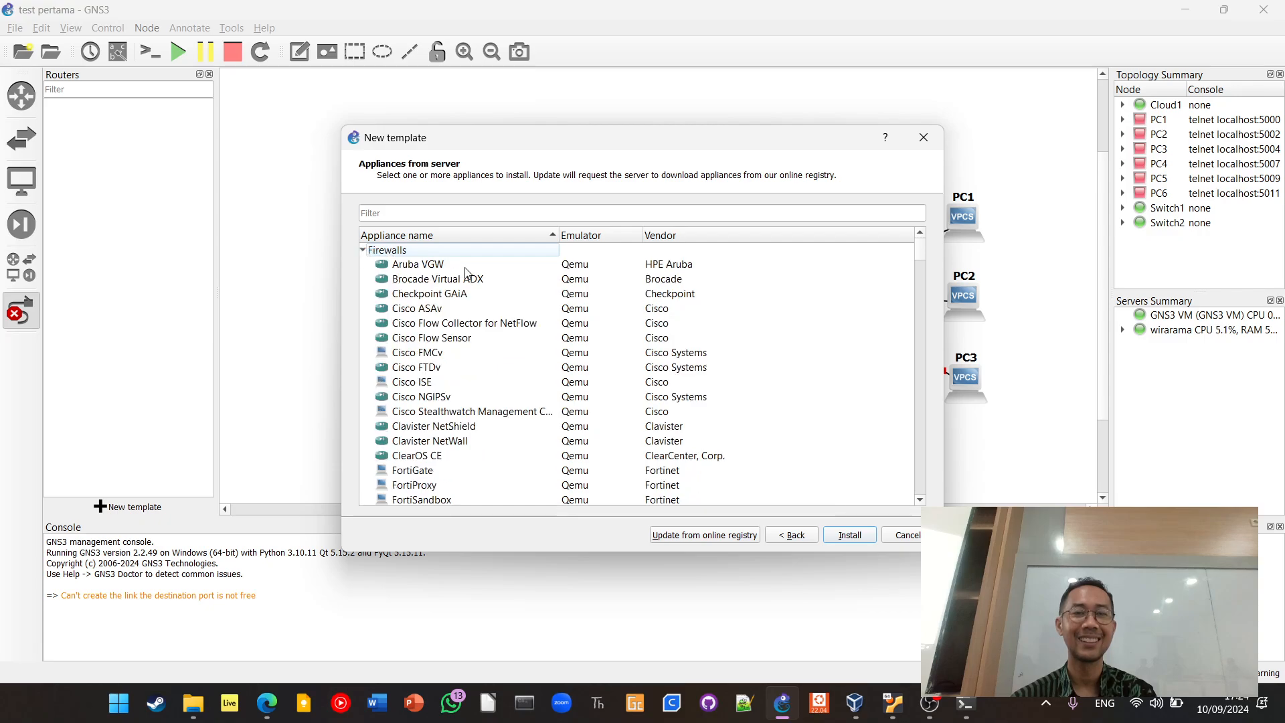
scroll(469, 271, "down", 6)
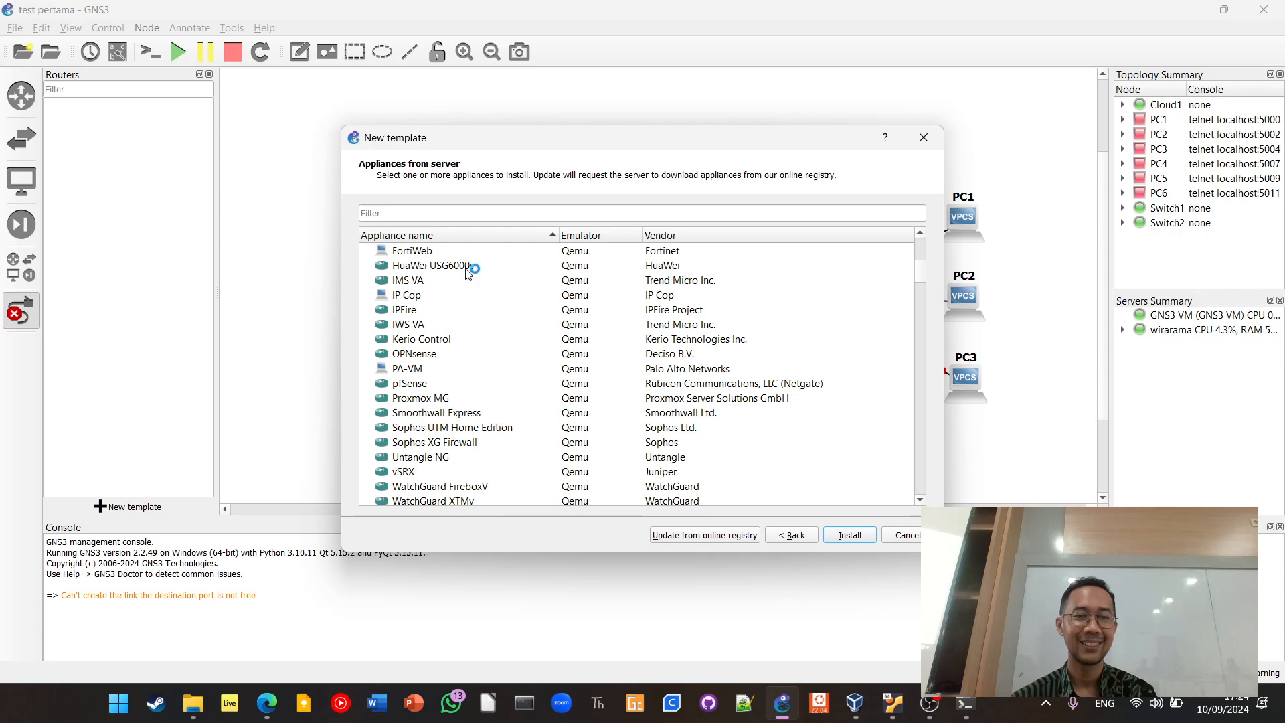
scroll(469, 271, "down", 2)
scroll(487, 367, "up", 4)
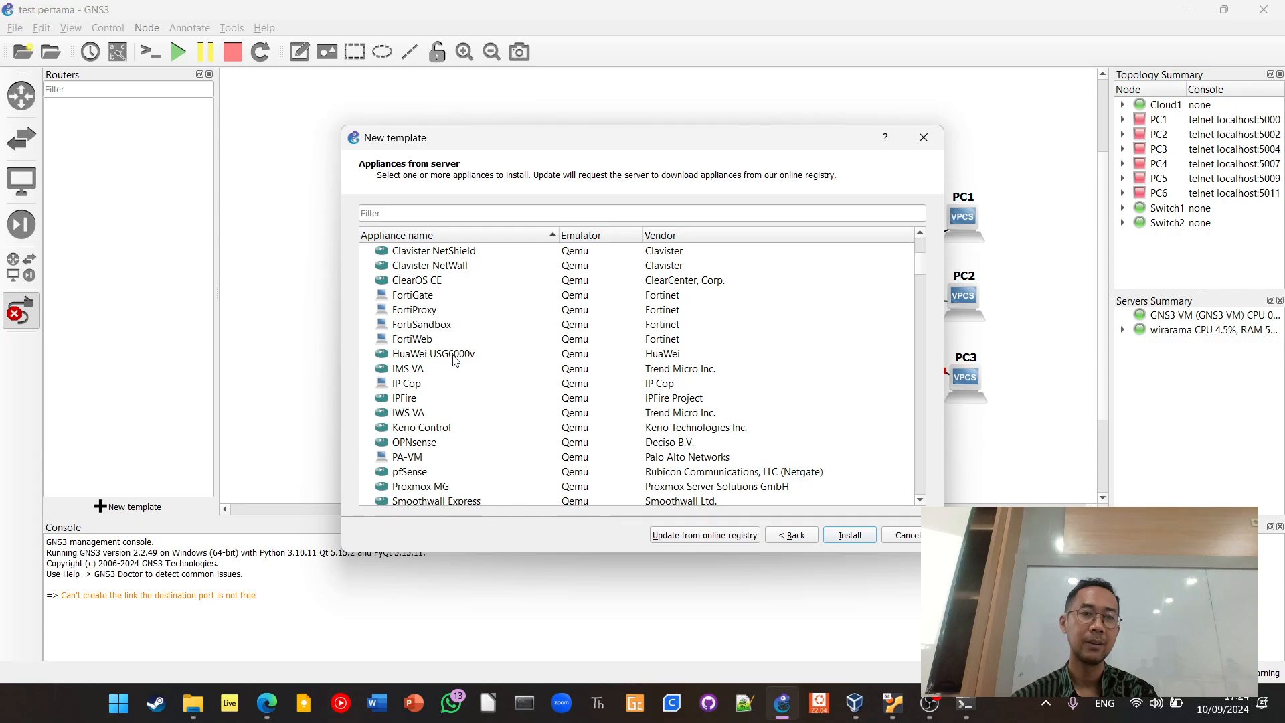
scroll(457, 357, "up", 2)
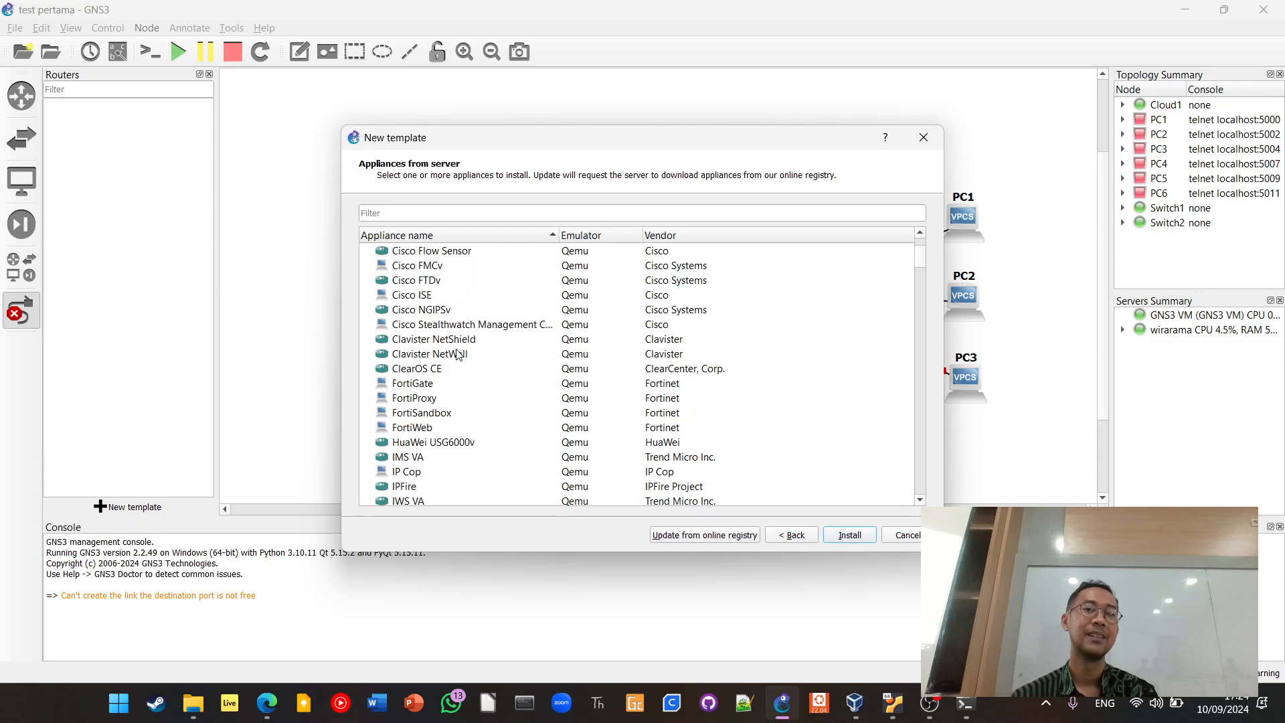
scroll(457, 354, "up", 1)
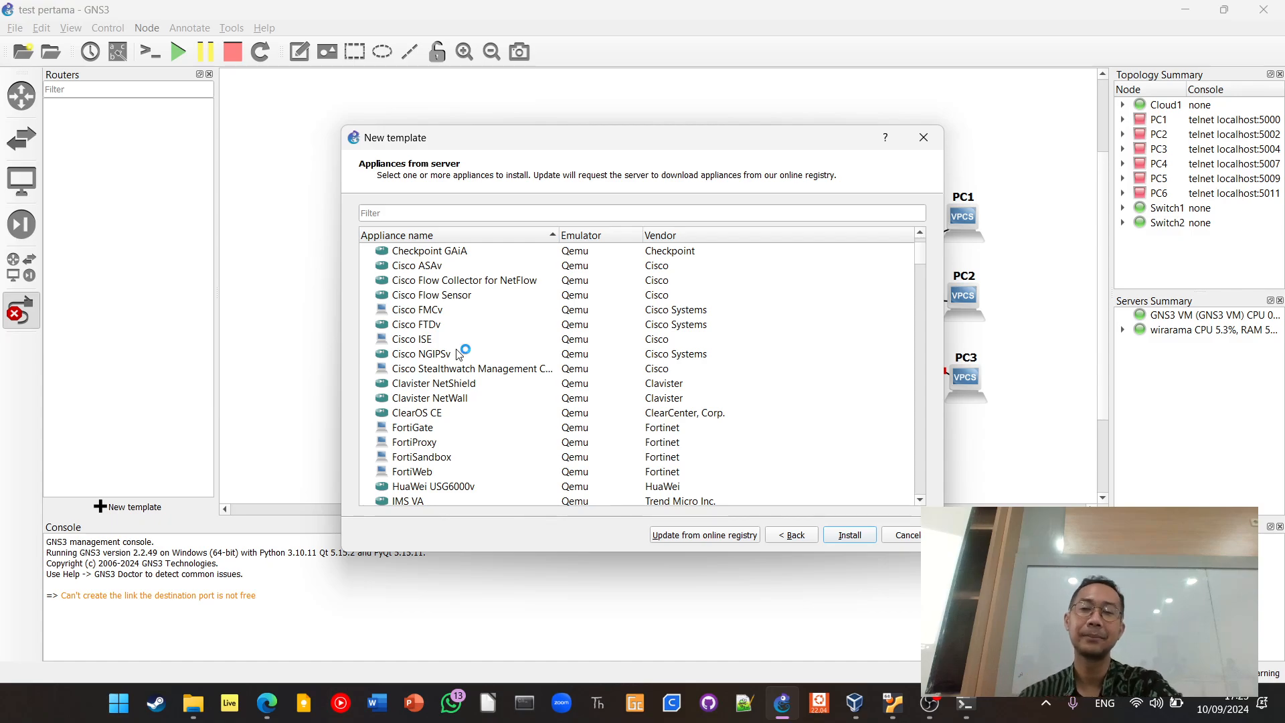
mouse_move(504, 359)
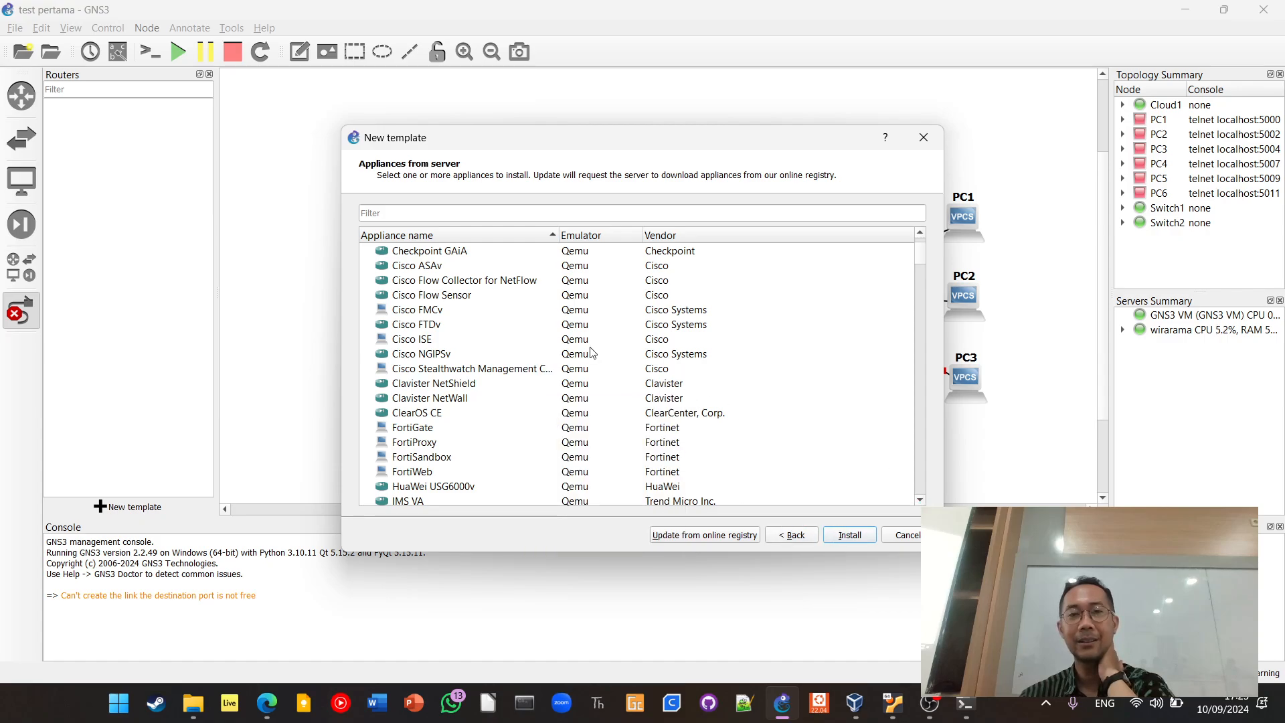
Look through the remaining firewall appliances and continue into the Guests category
scroll(491, 354, "up", 1)
scroll(490, 353, "down", 5)
scroll(491, 353, "down", 3)
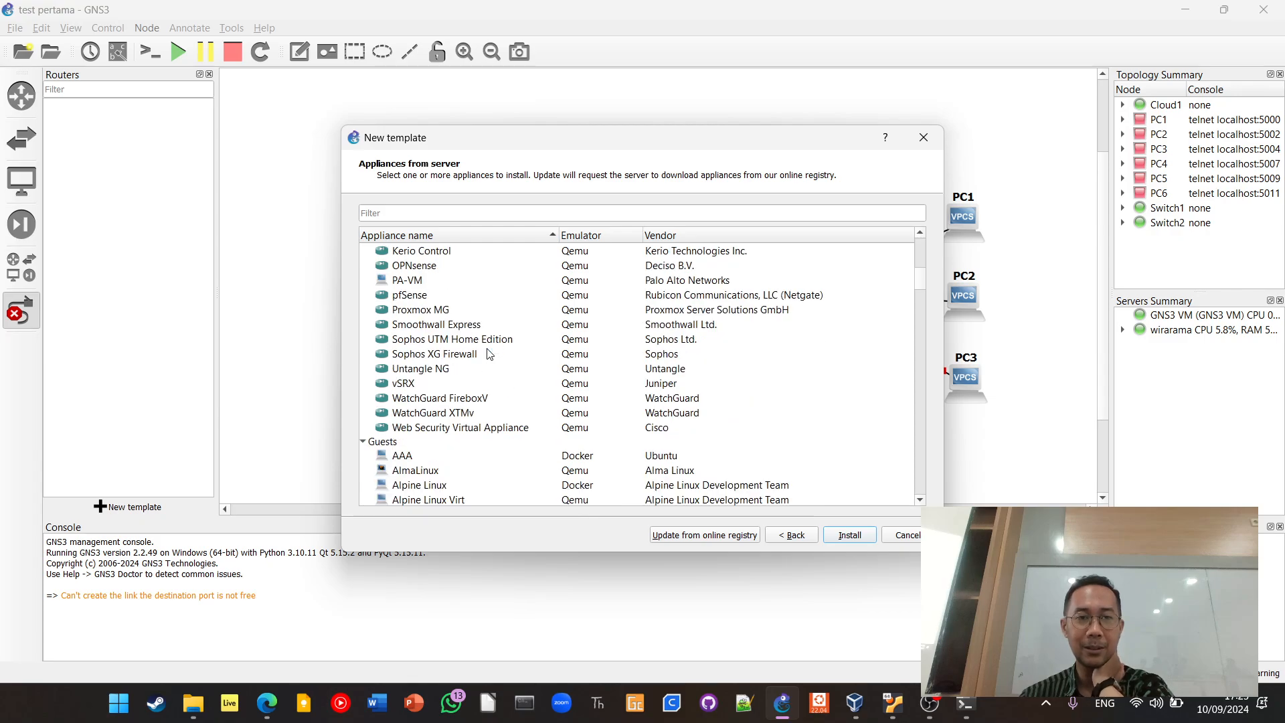
scroll(491, 354, "up", 1)
scroll(491, 353, "down", 4)
scroll(490, 353, "up", 10)
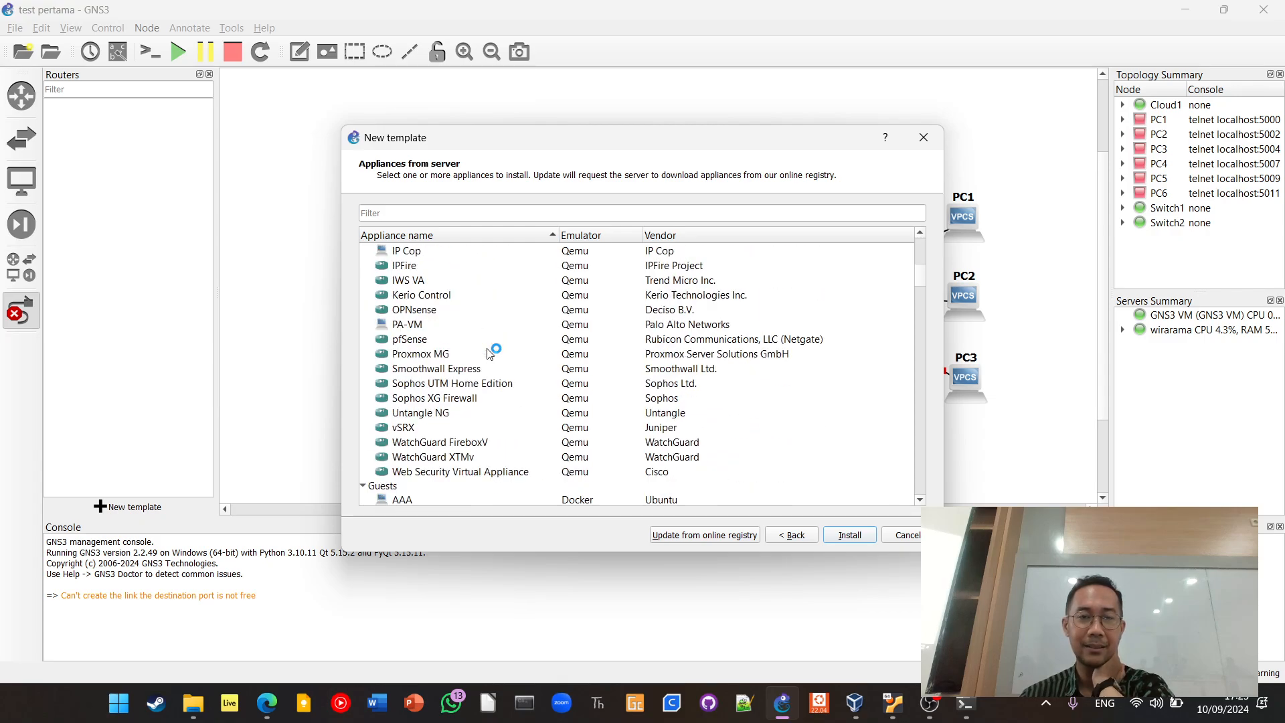
scroll(491, 353, "down", 9)
scroll(491, 354, "down", 20)
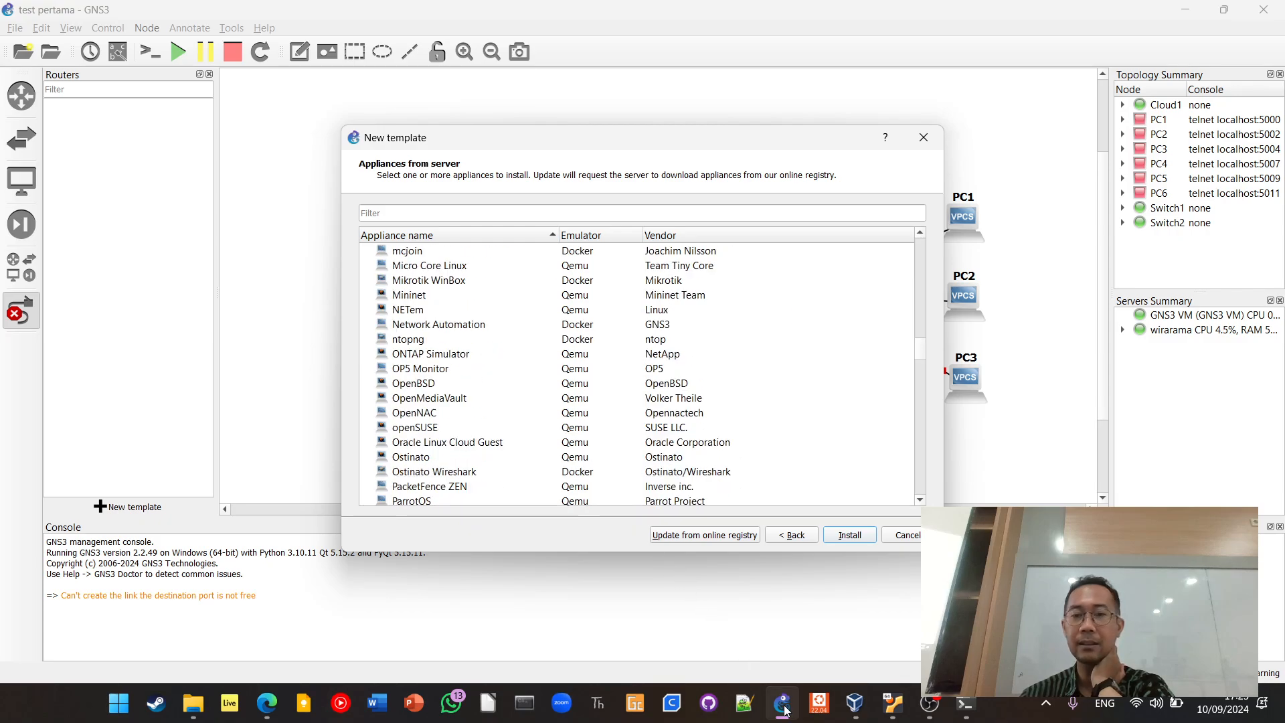
Switch to VirtualBox Manager, close its window, and return to the new template dialog in GNS3
left_click(855, 703)
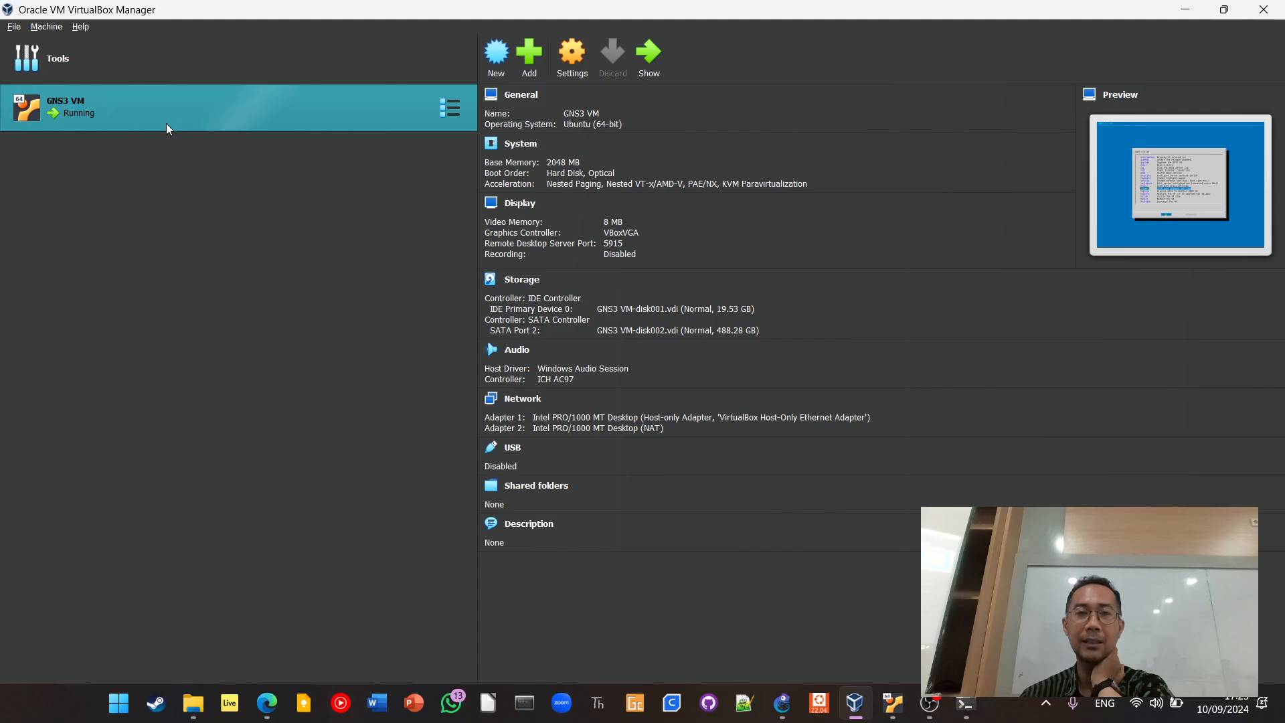
left_click(1268, 10)
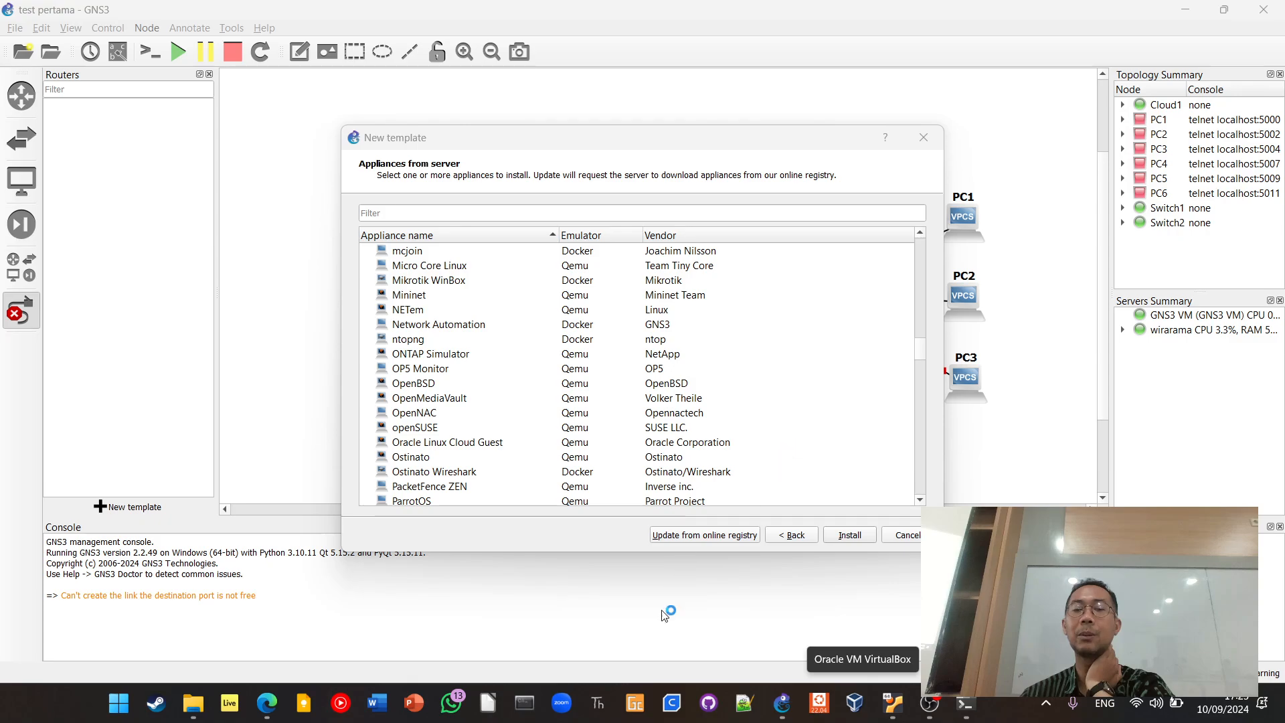
left_click(116, 5)
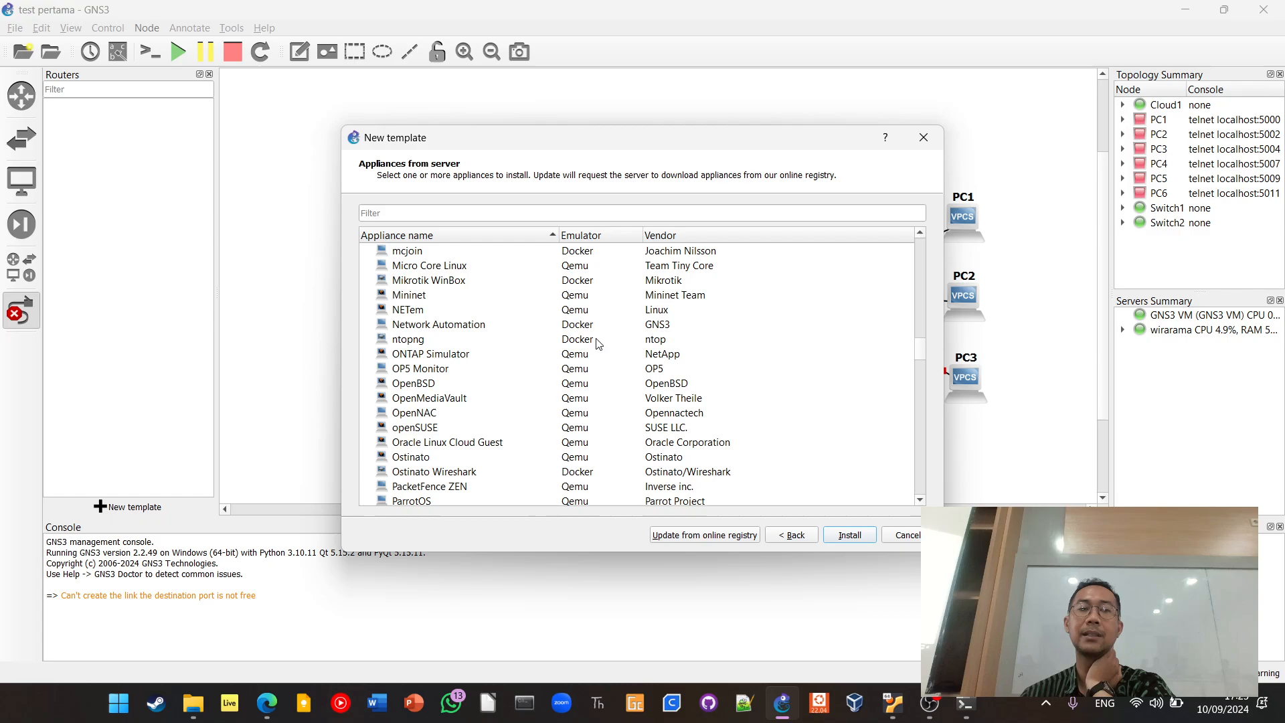
Start installing the MikroTik RB450G router appliance, view its server type options, and cancel the installation
scroll(507, 343, "down", 15)
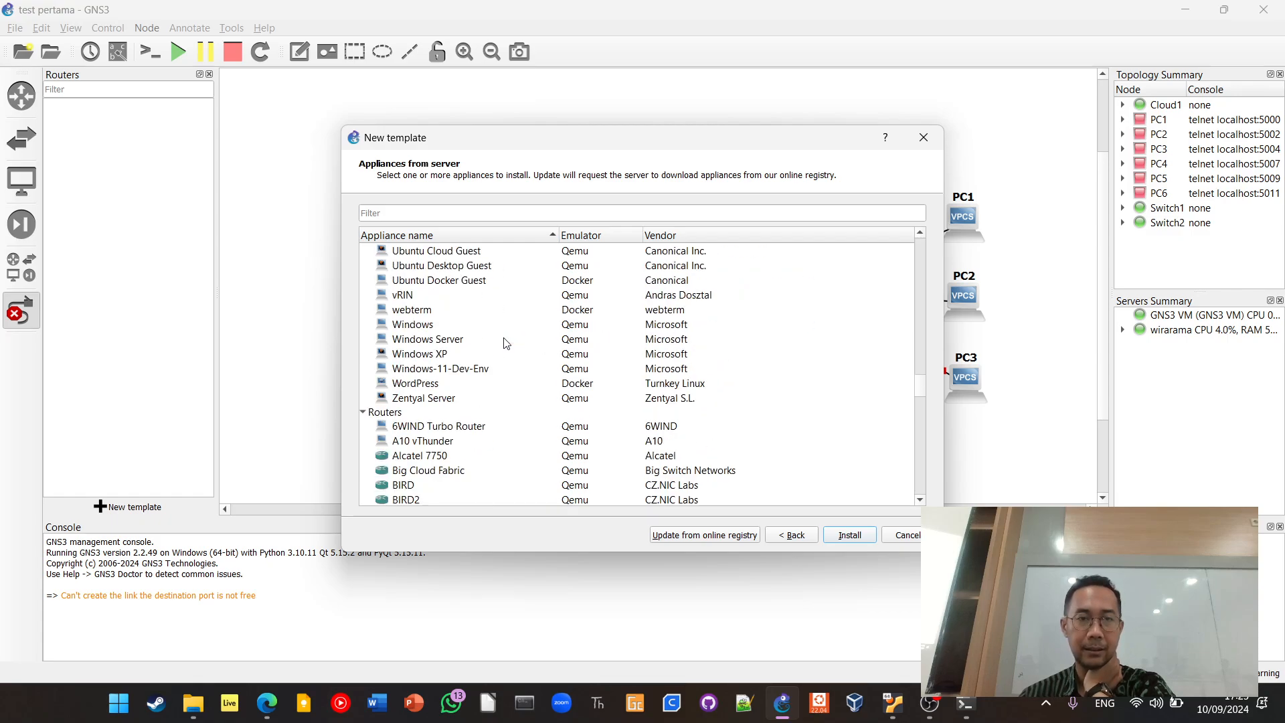
scroll(506, 342, "down", 16)
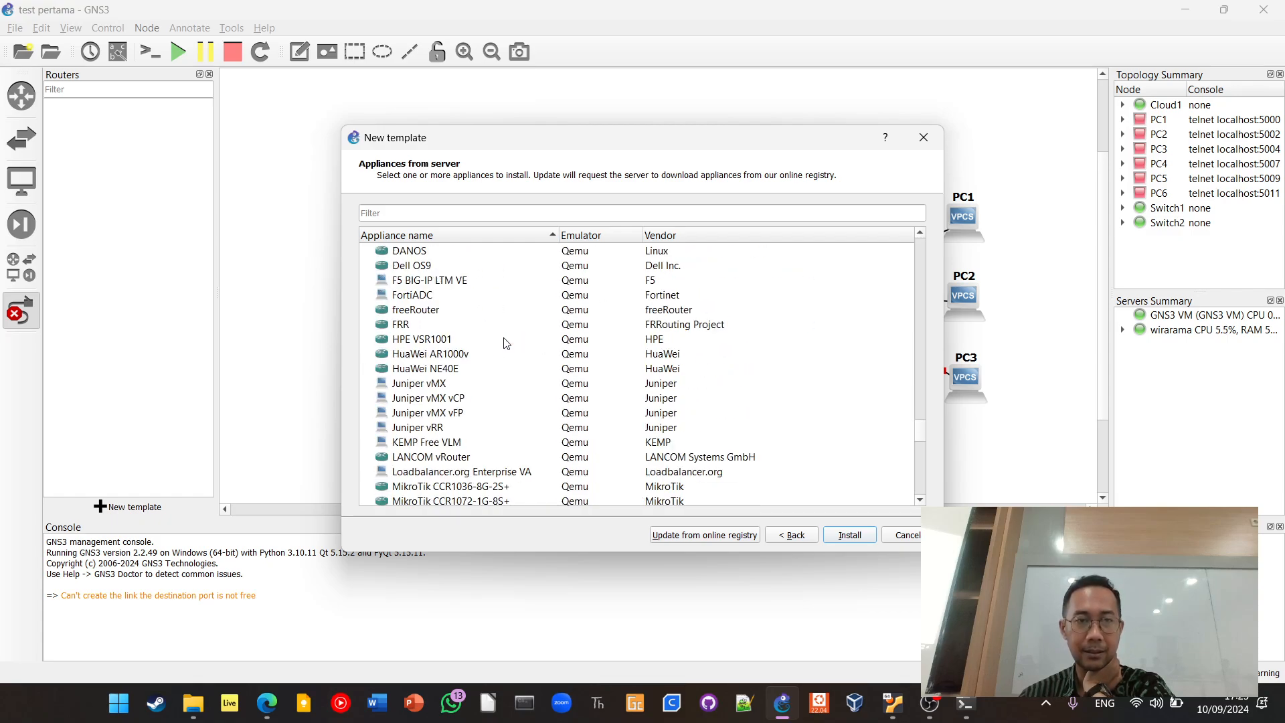
scroll(505, 342, "down", 2)
scroll(506, 342, "up", 1)
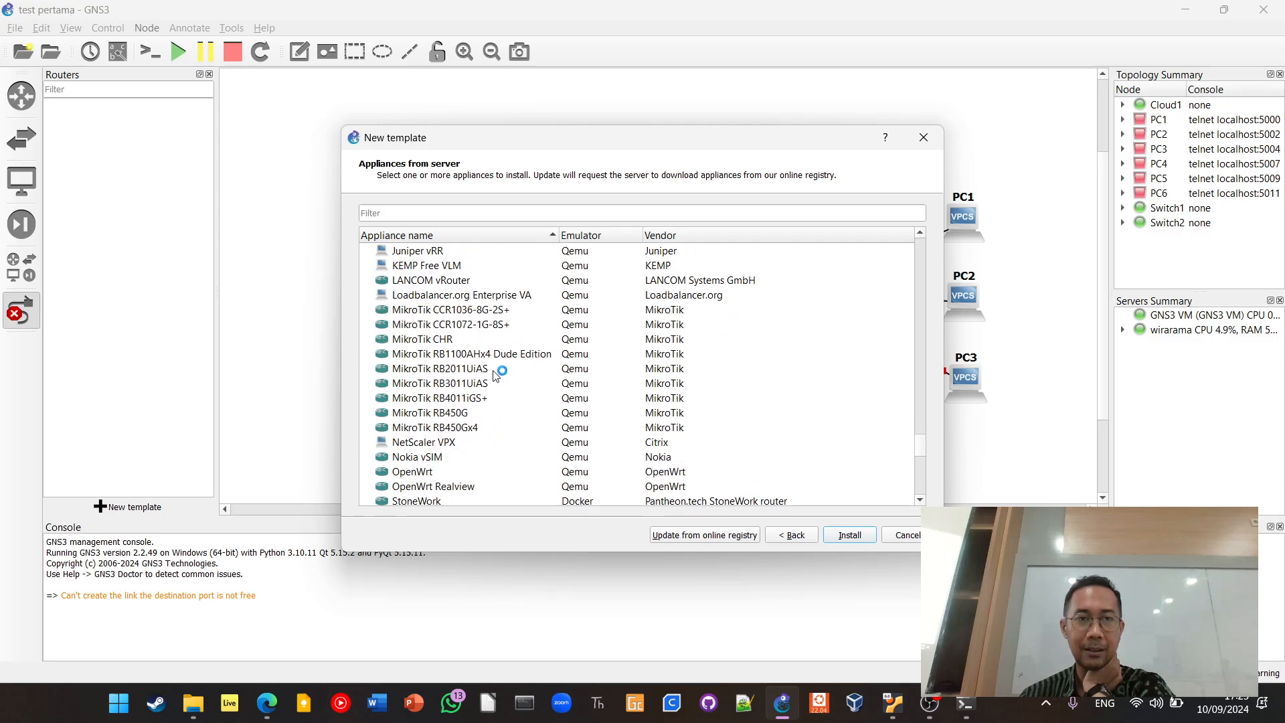
left_click(495, 414)
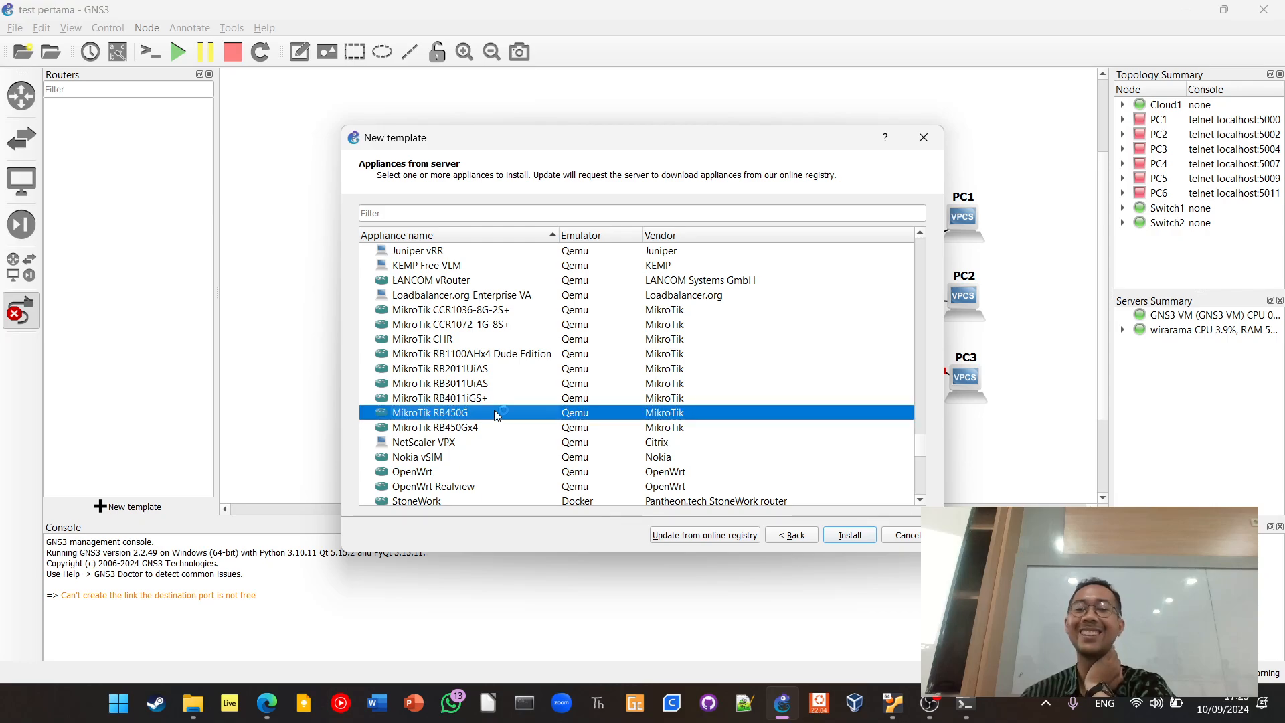
left_click(845, 534)
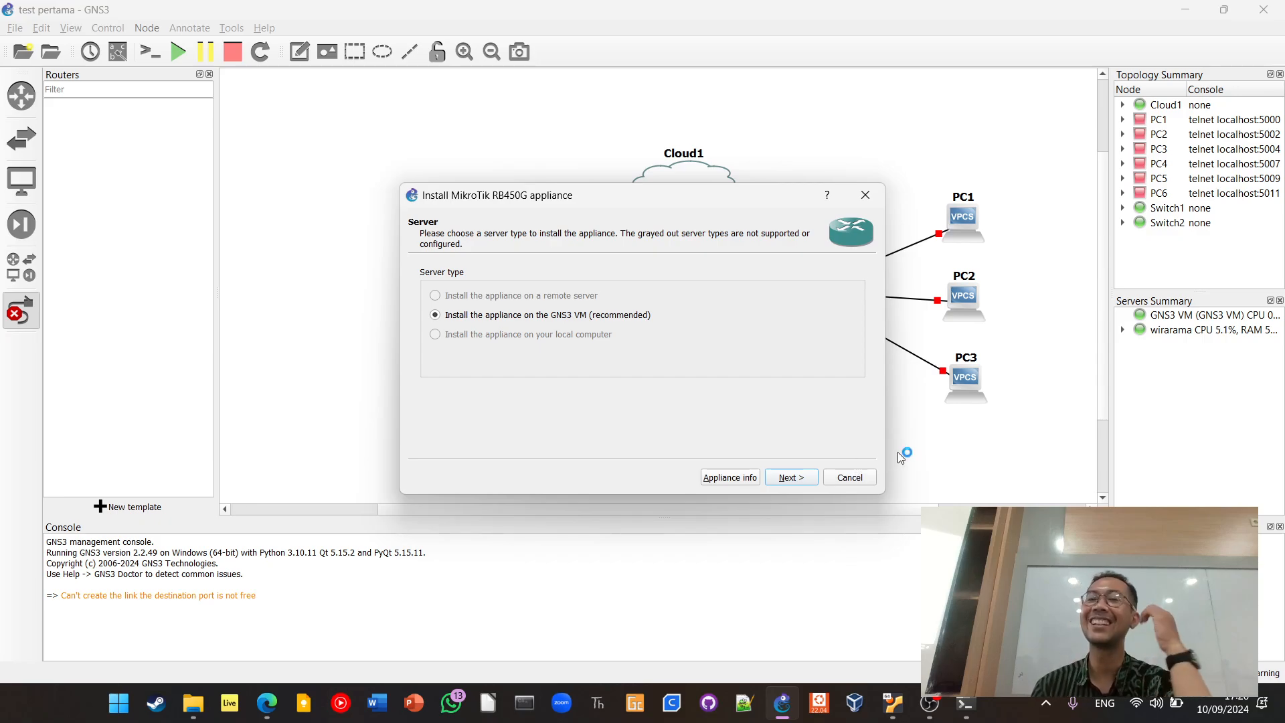
left_click(867, 480)
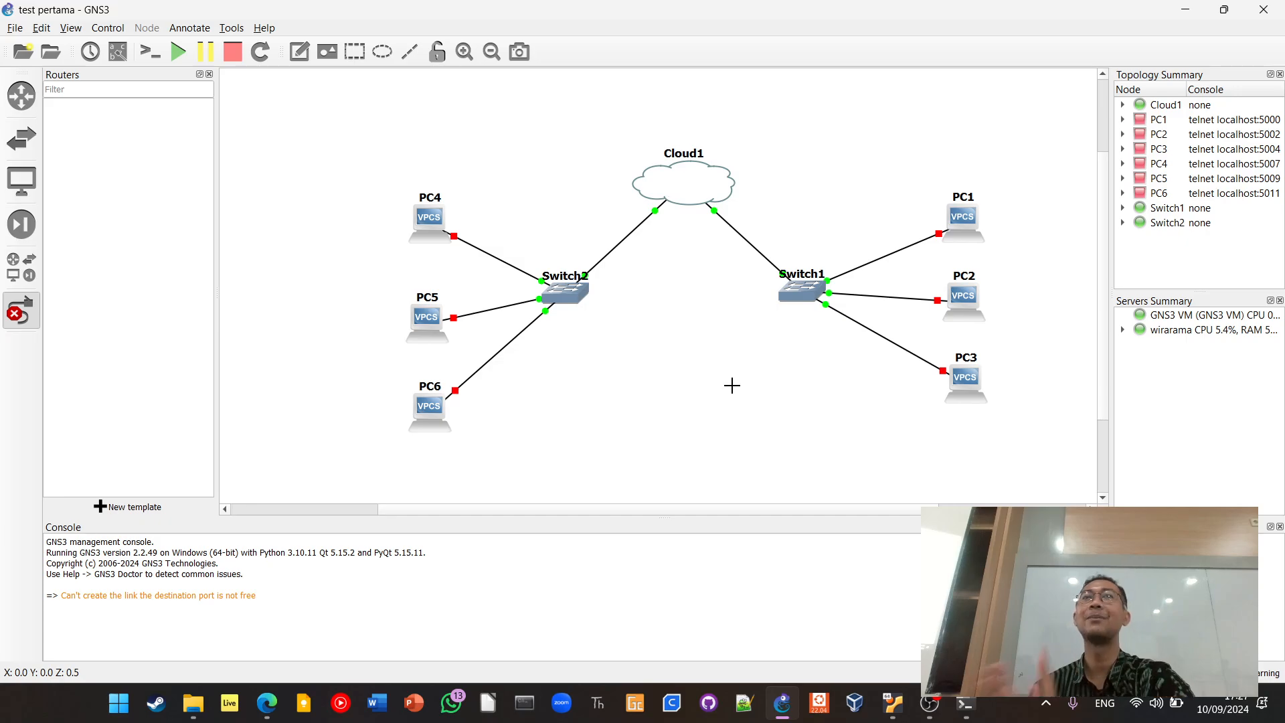
Switch to Edge, open the sia.unram.ac.id academic information site in a new tab, and go to its sign-in page
left_click(267, 702)
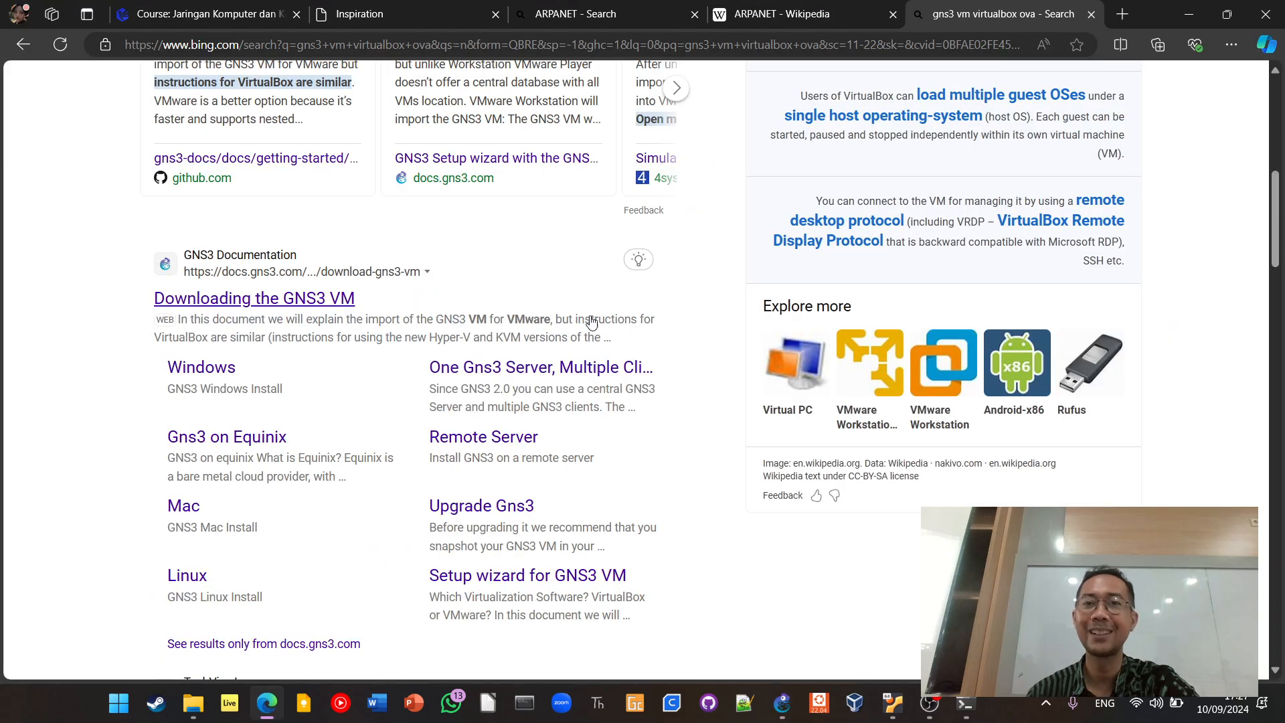
left_click(1122, 12)
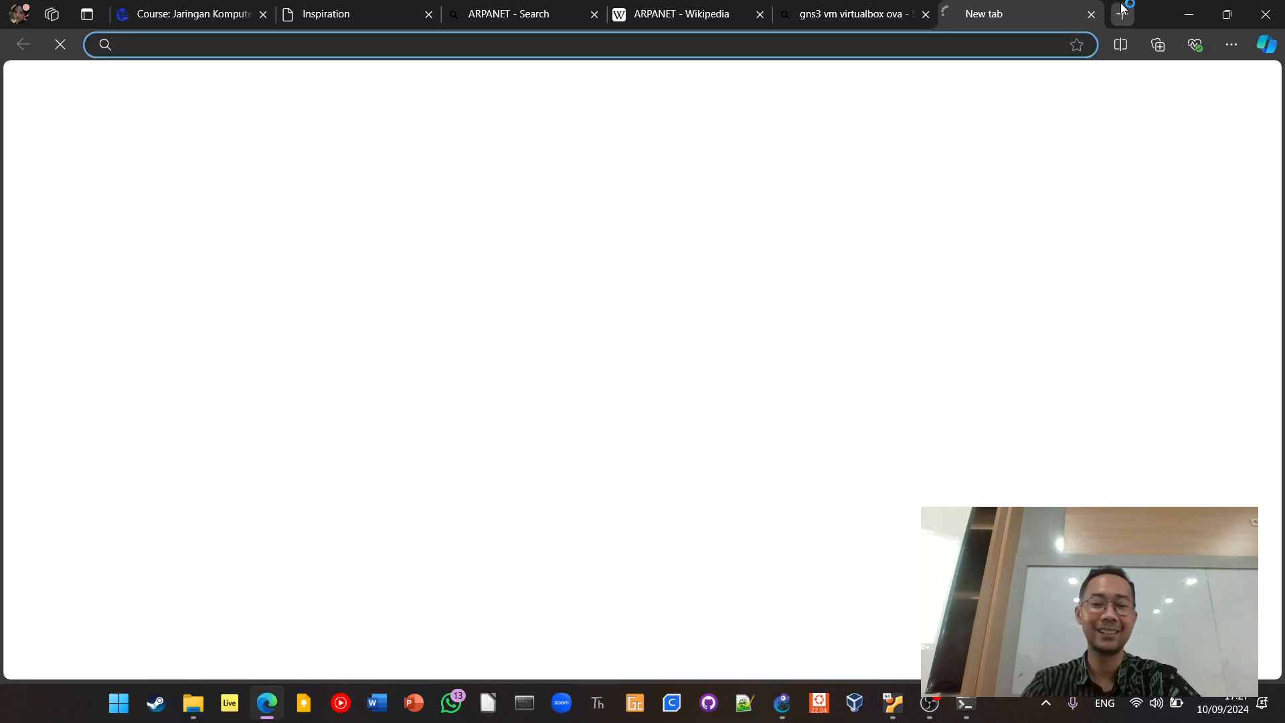
type("sia")
key("Return")
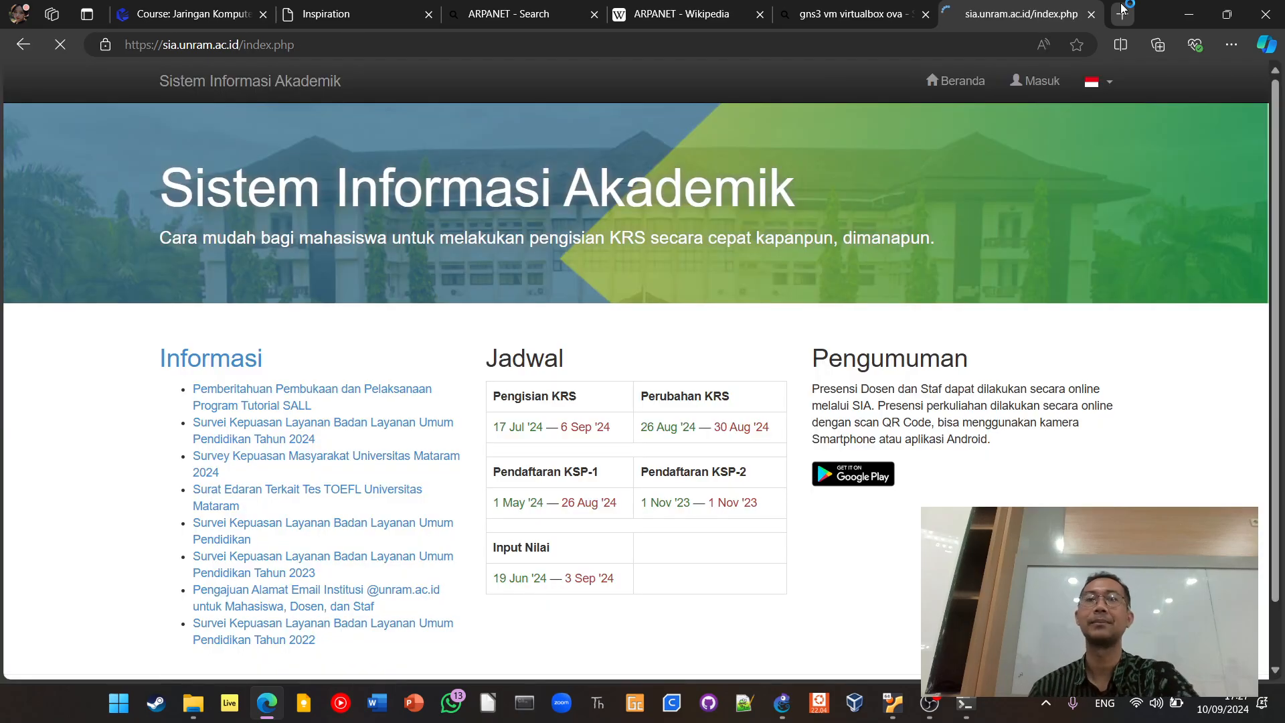
left_click(1034, 81)
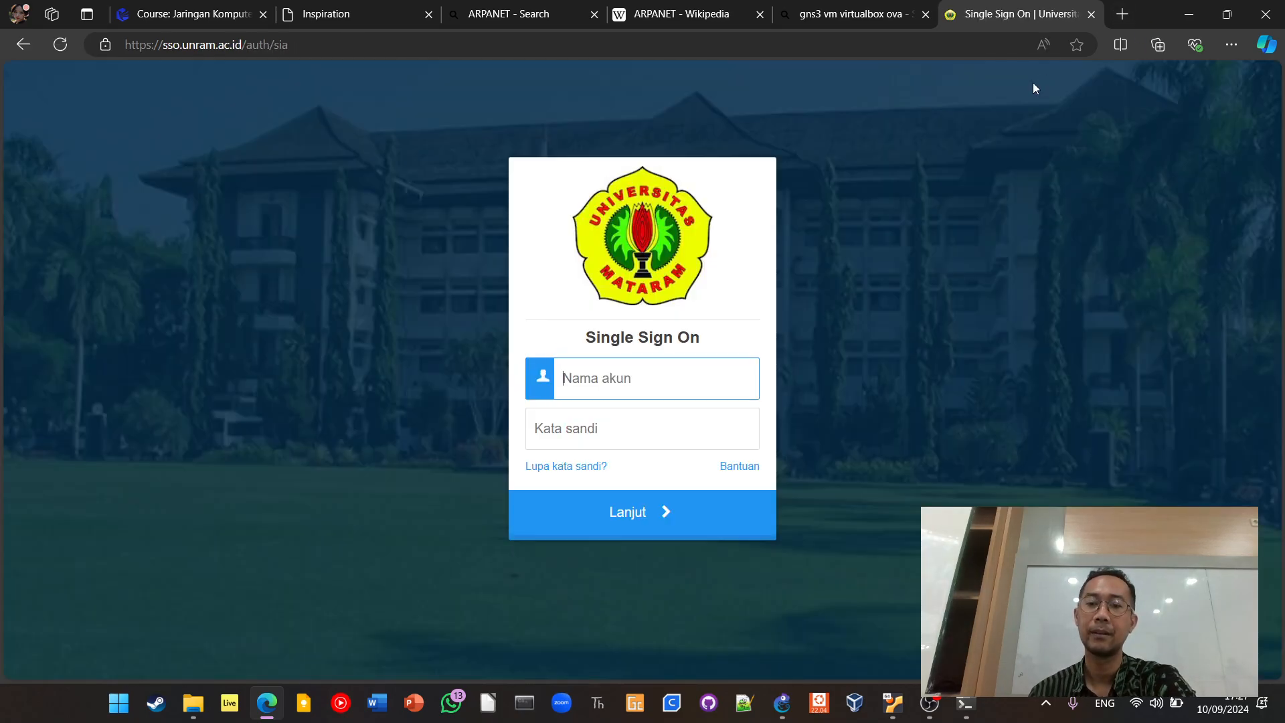
left_click(928, 704)
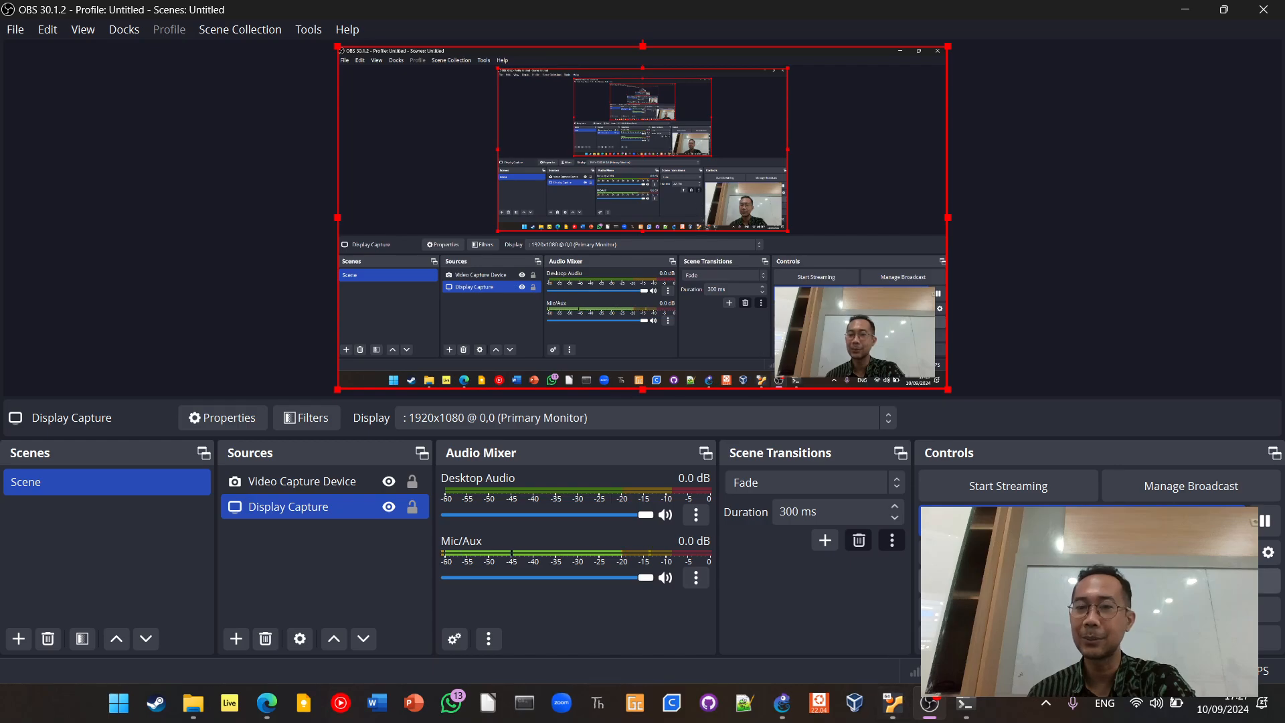